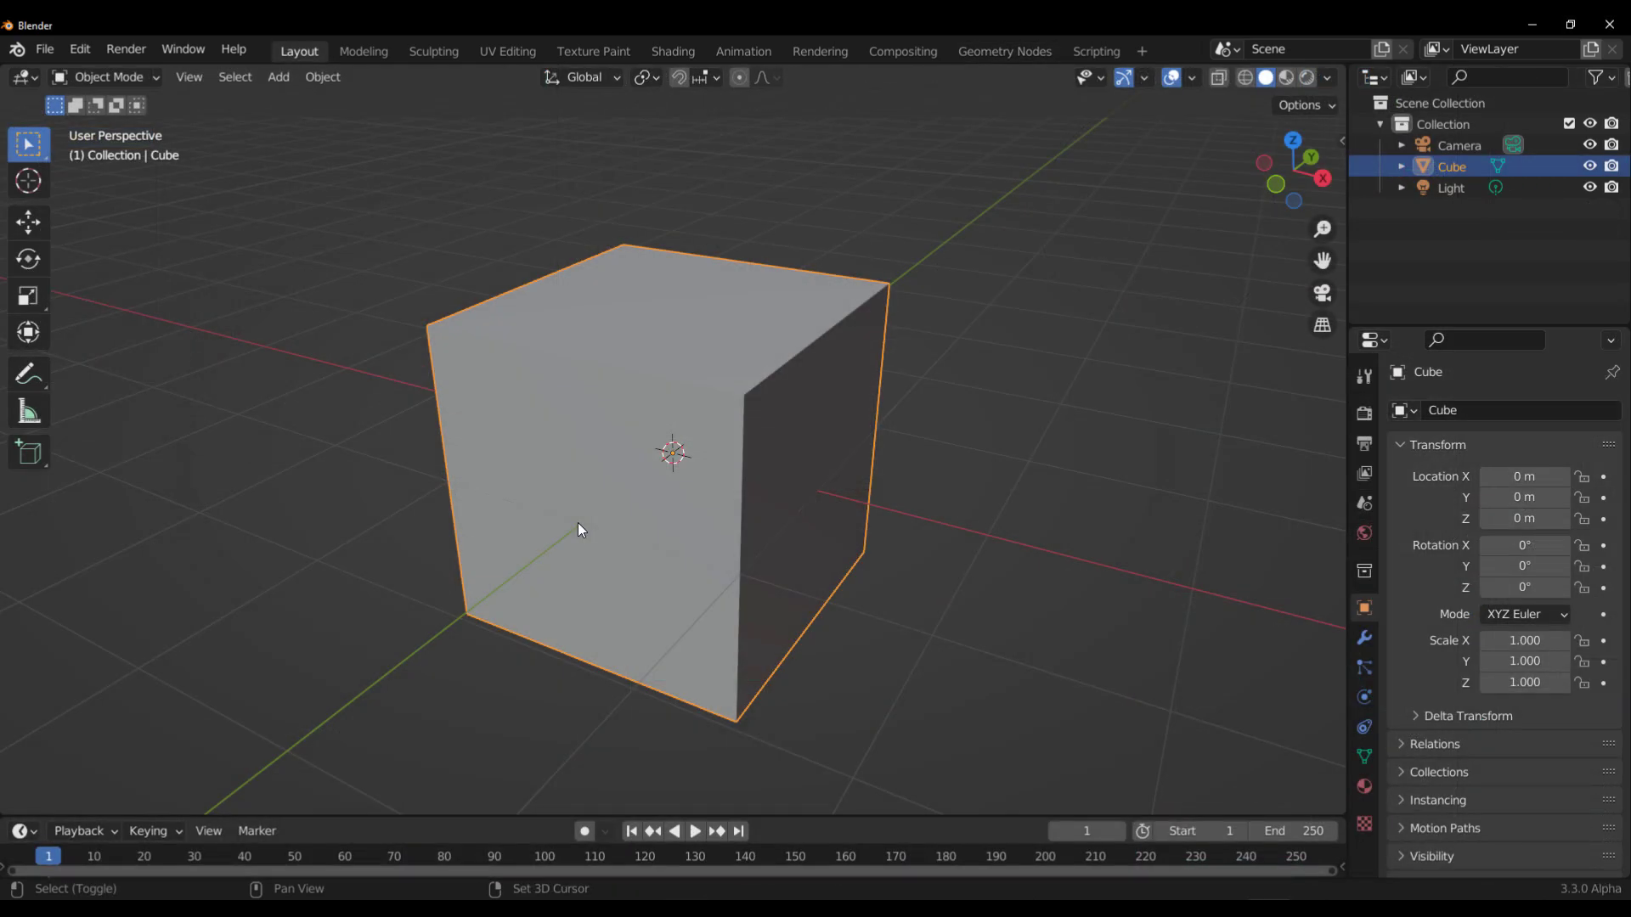
- Place the 3D cursor on the cube's side face and set the cube's origin to the 3D cursor
right_click(578, 522, "shift")
middle_click_drag(575, 521, 699, 535)
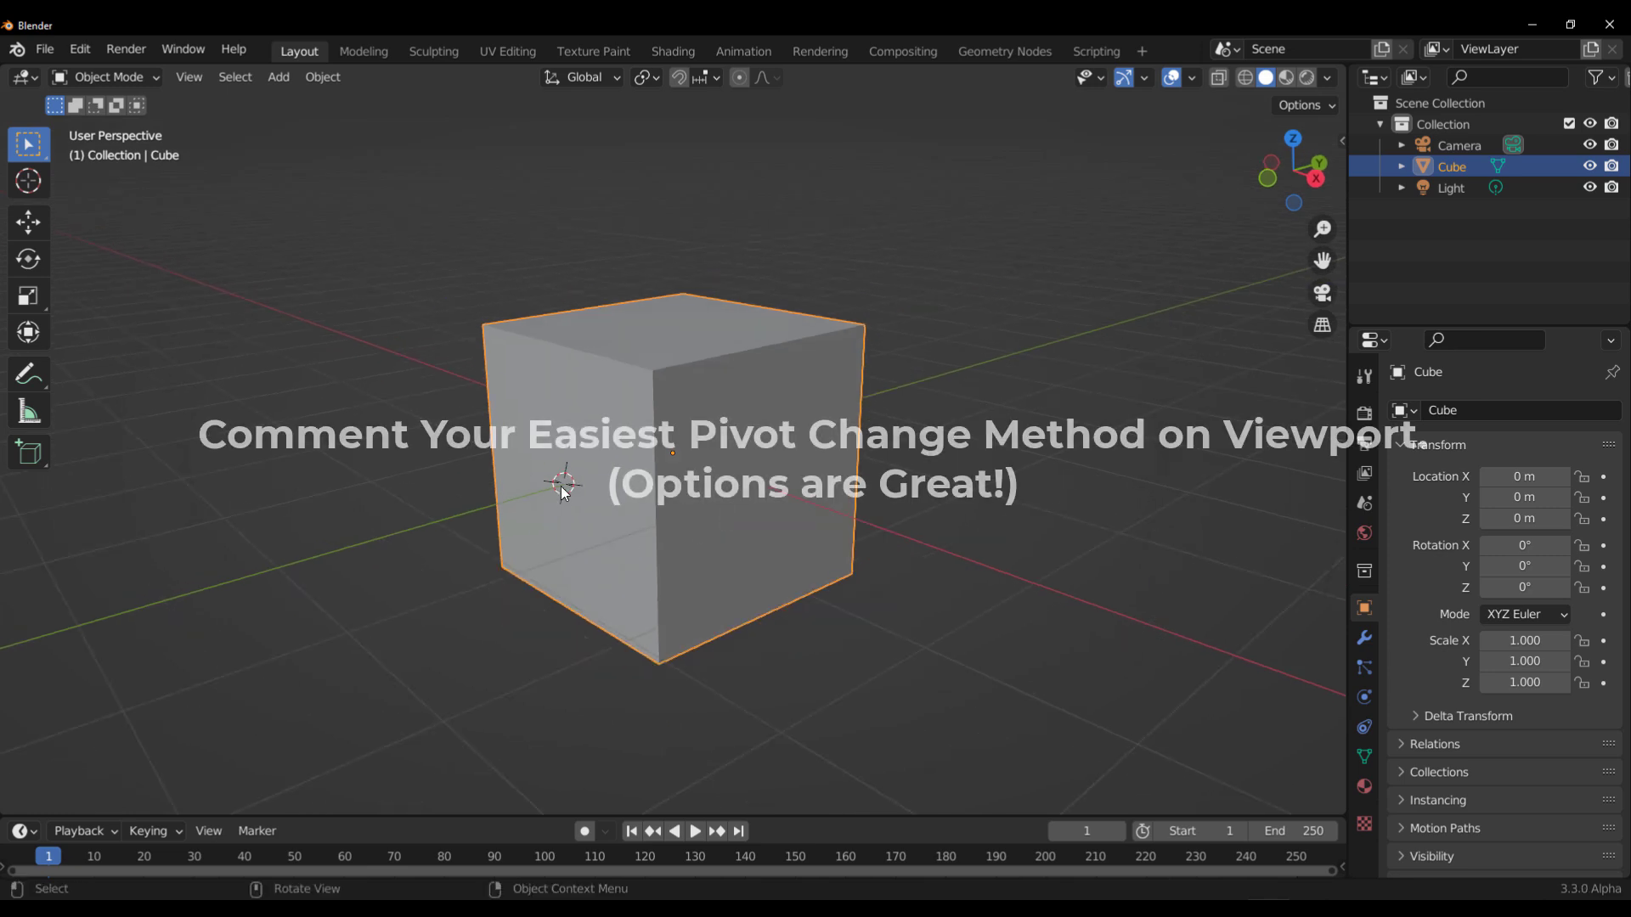
left_click(323, 78)
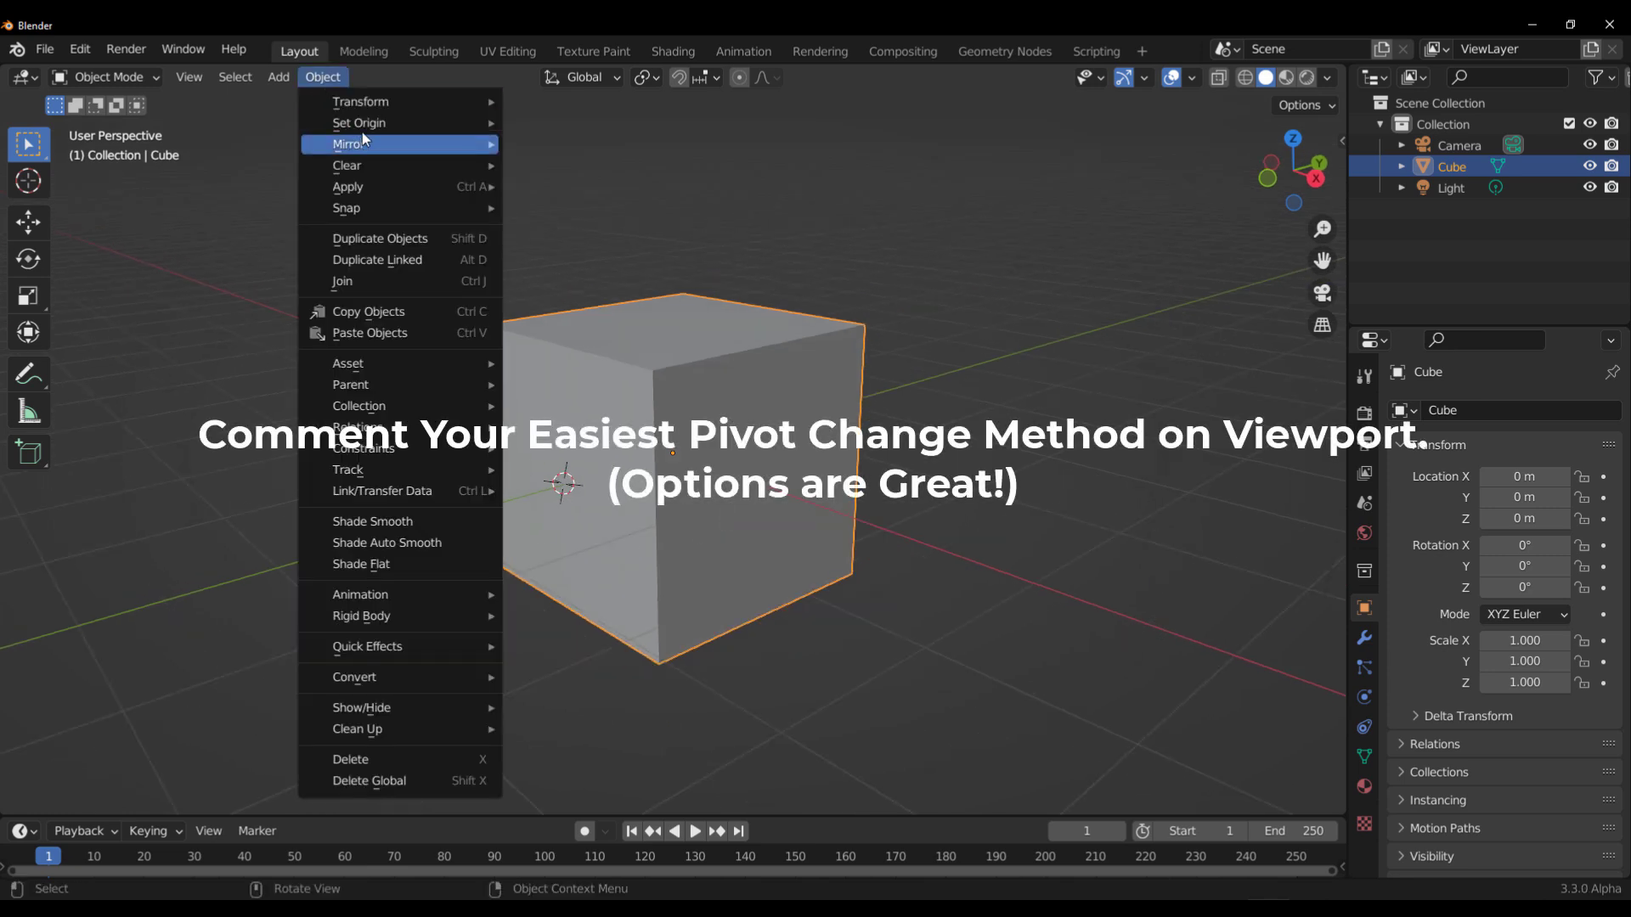
mouse_move(399, 123)
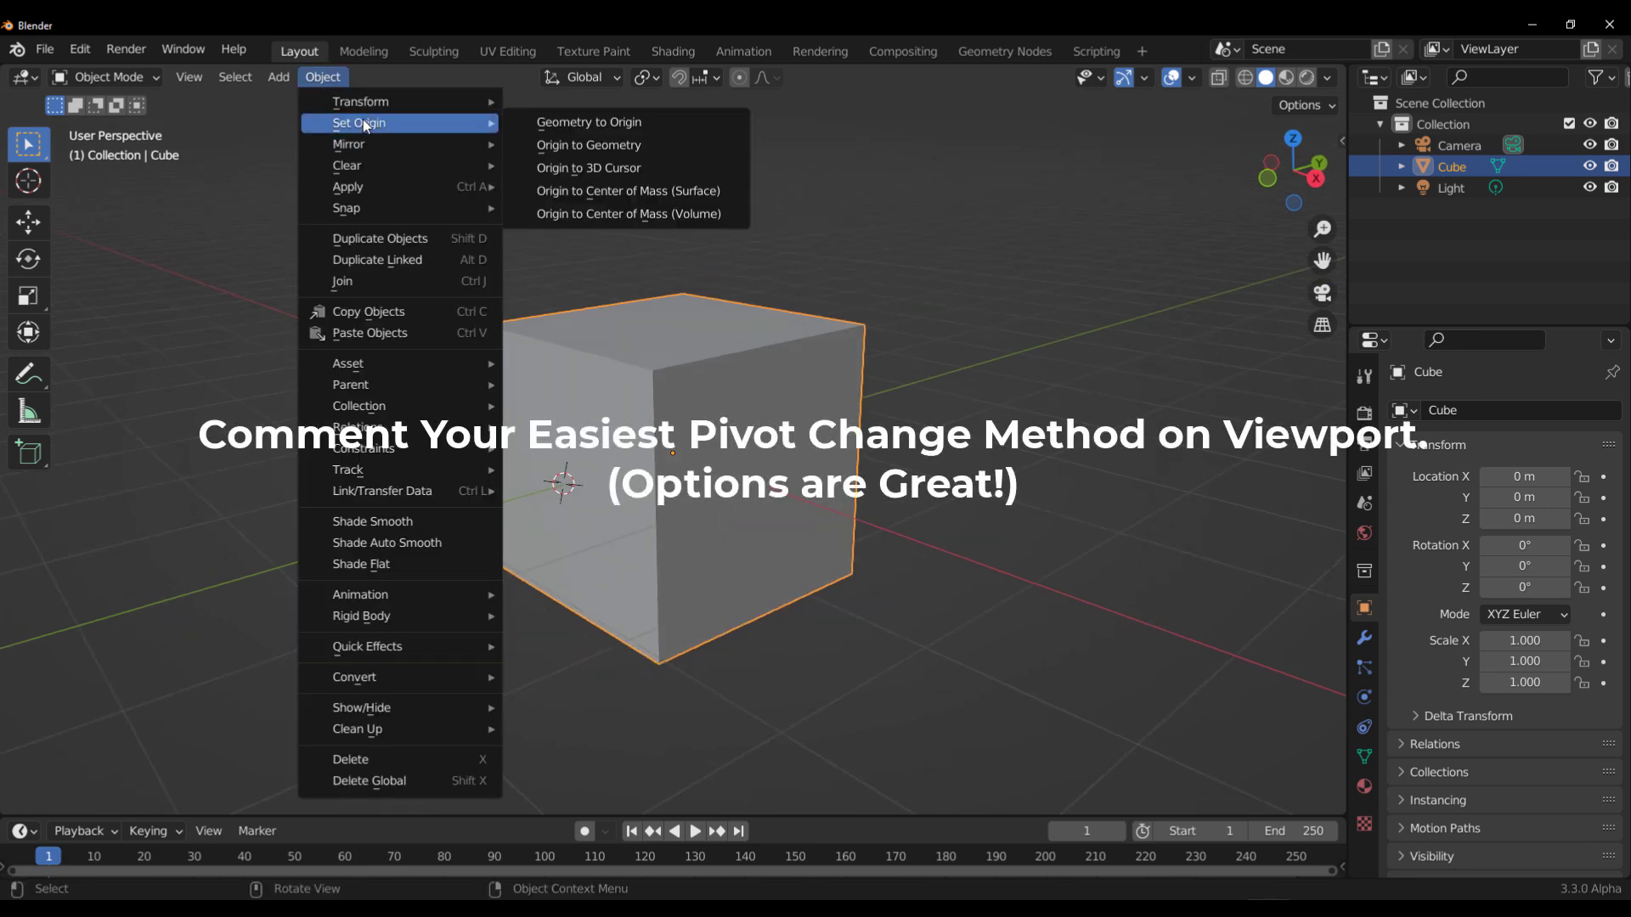
left_click(629, 168)
middle_click_drag(703, 404, 685, 411)
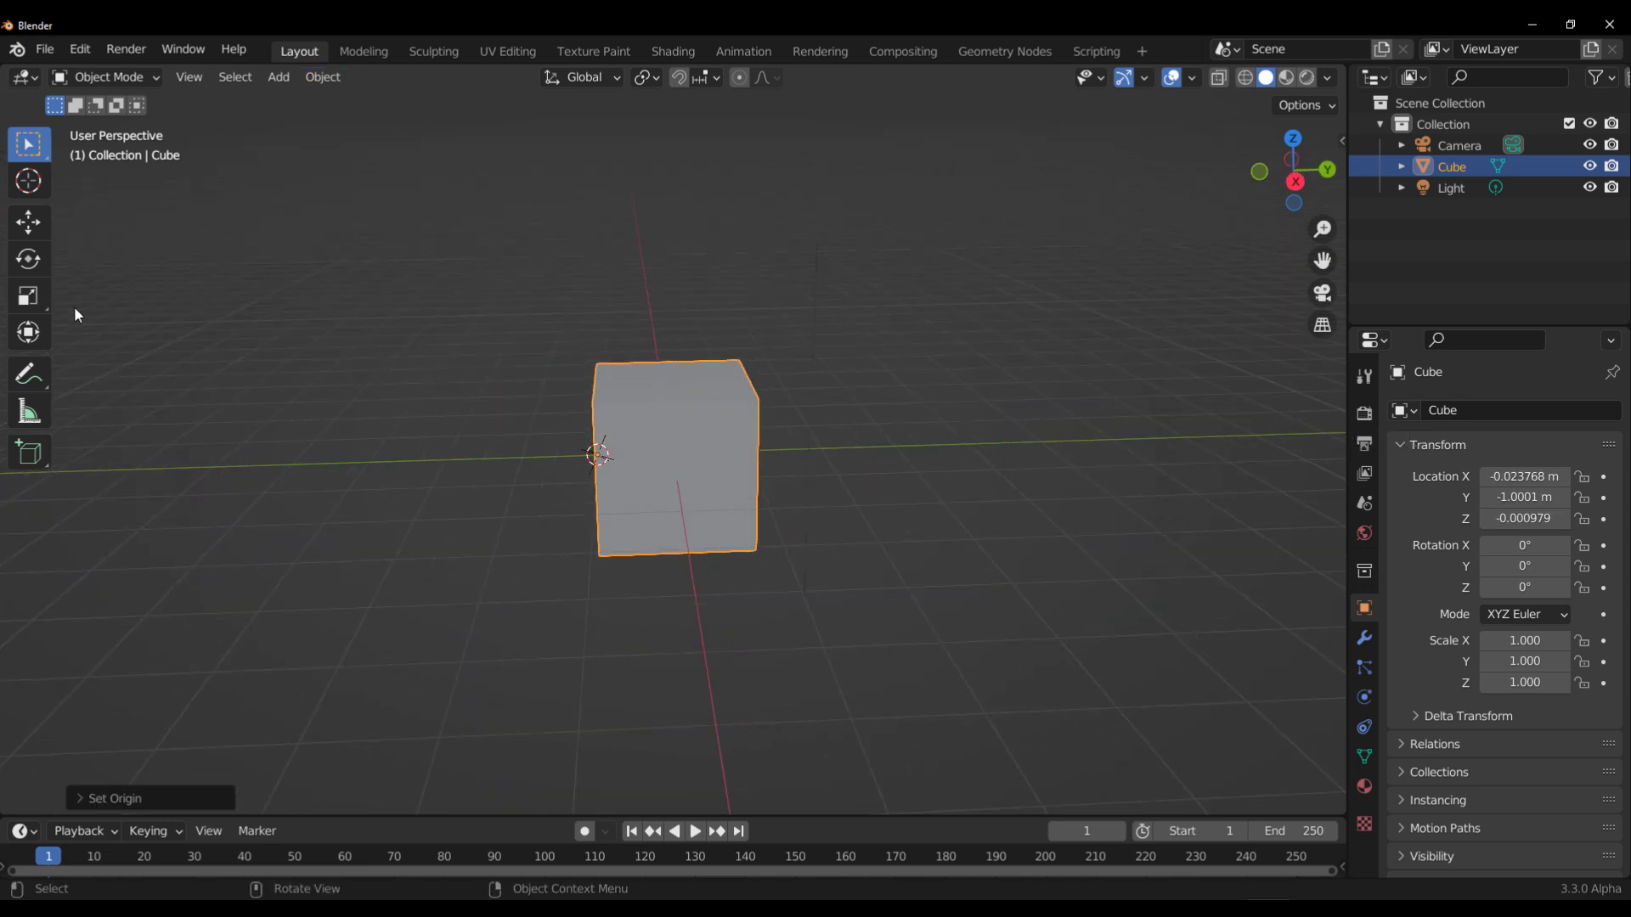
- Try rotating the cube freely about its new origin on the side face, and cancel the rotation
left_click(28, 259)
left_click_drag(729, 442, 671, 425)
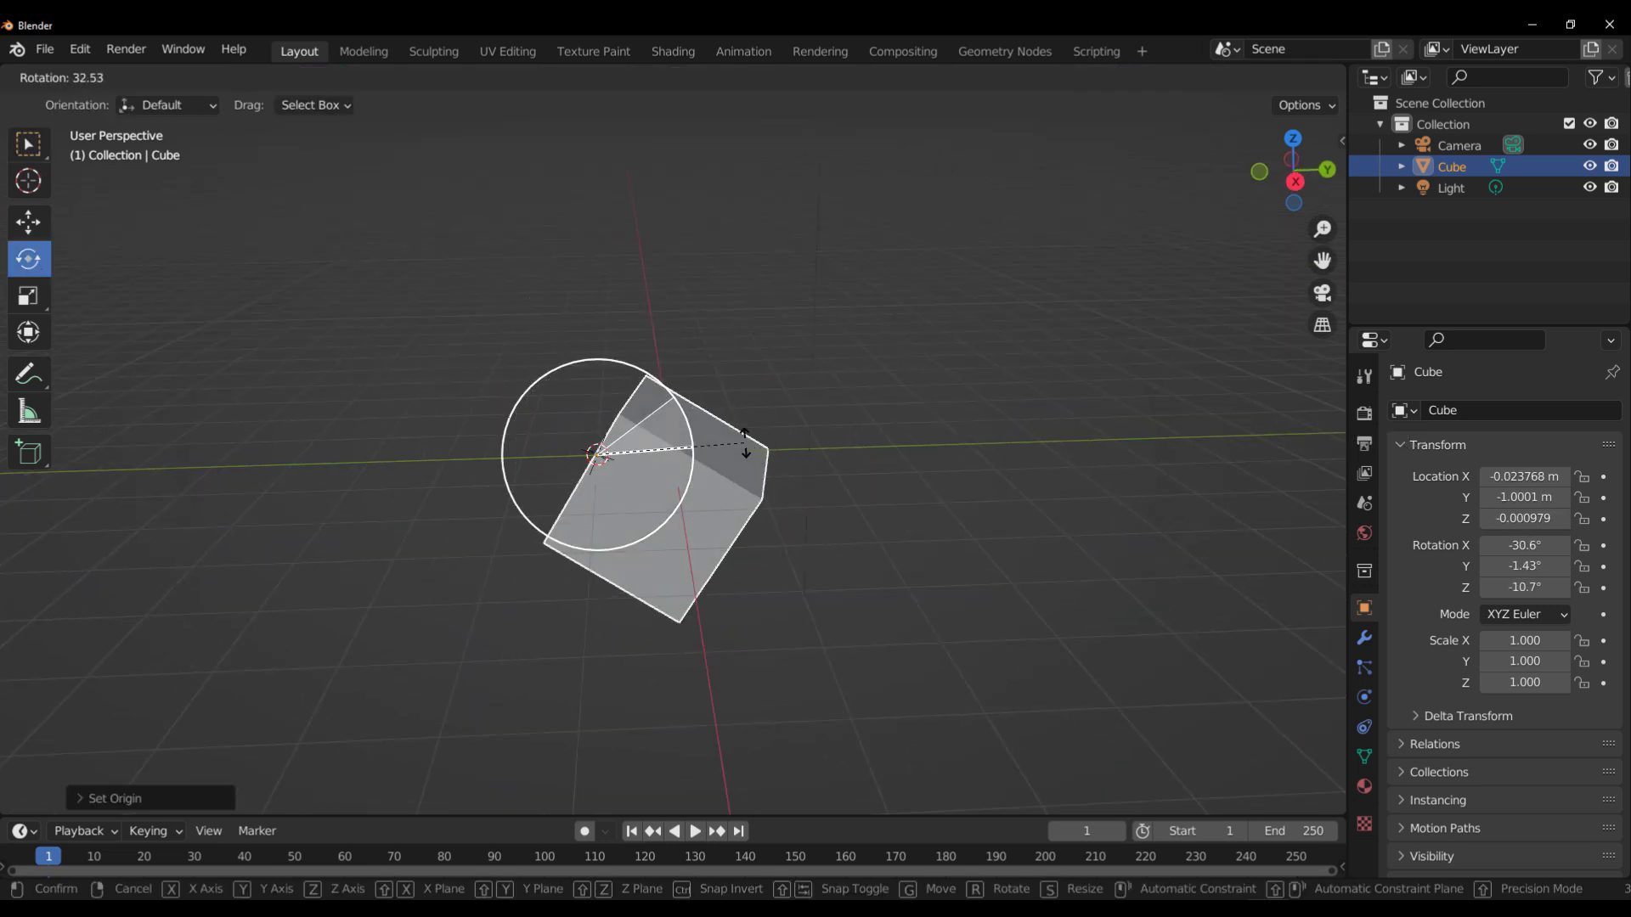
key("Escape")
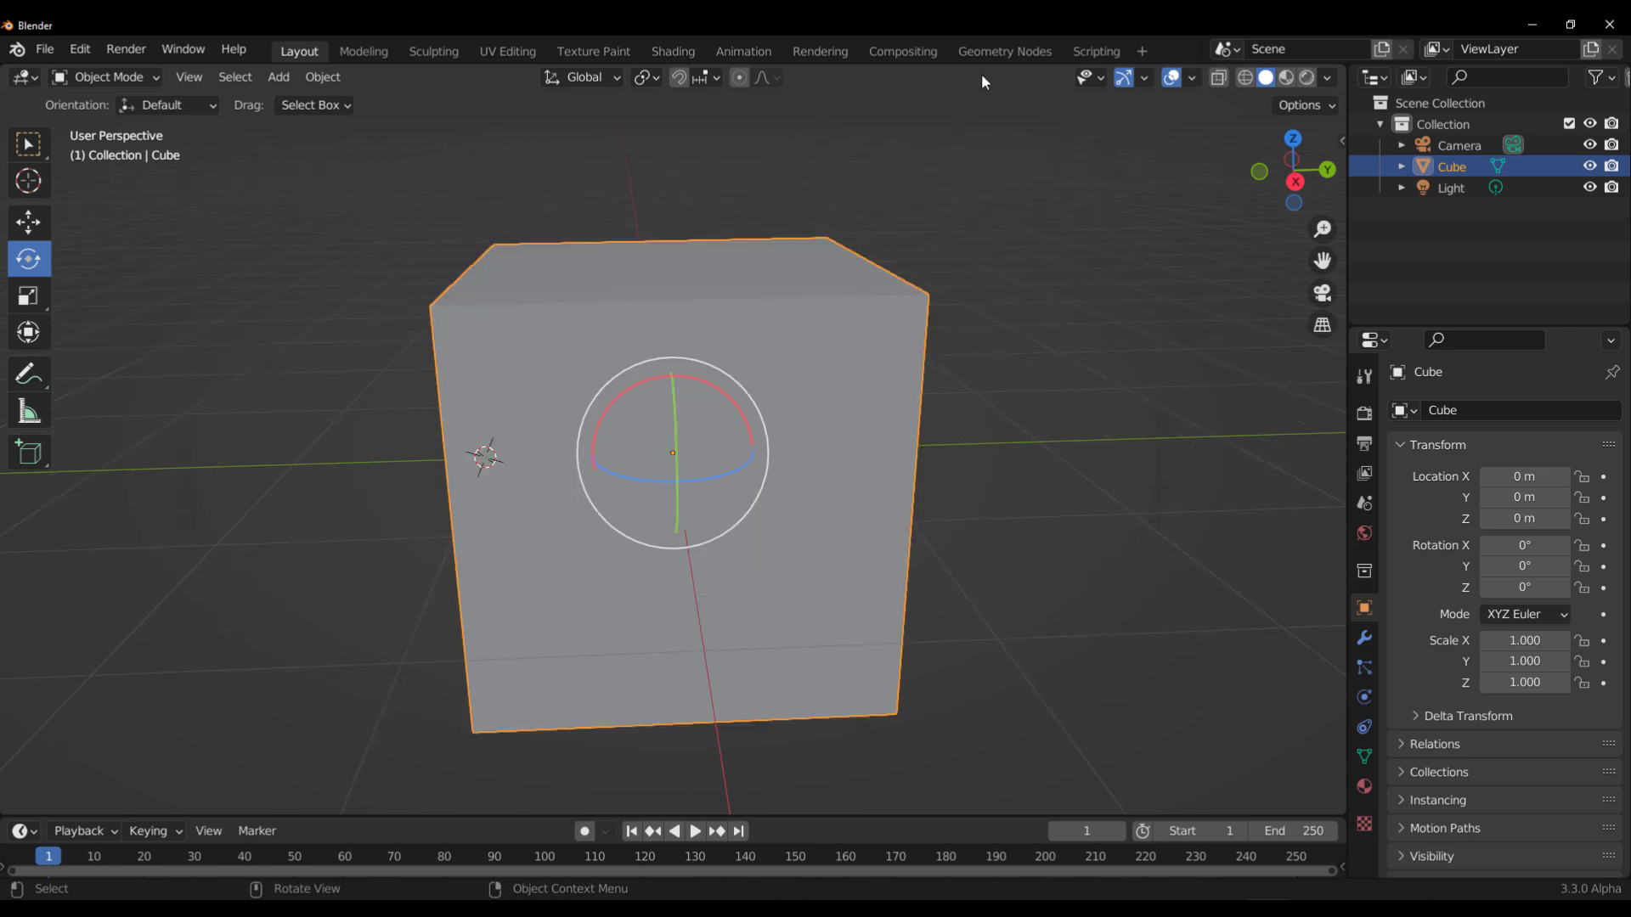
- Switch to the Geometry Nodes workspace and examine the grid with its cylinder instances and the node tree behind them
left_click(1005, 51)
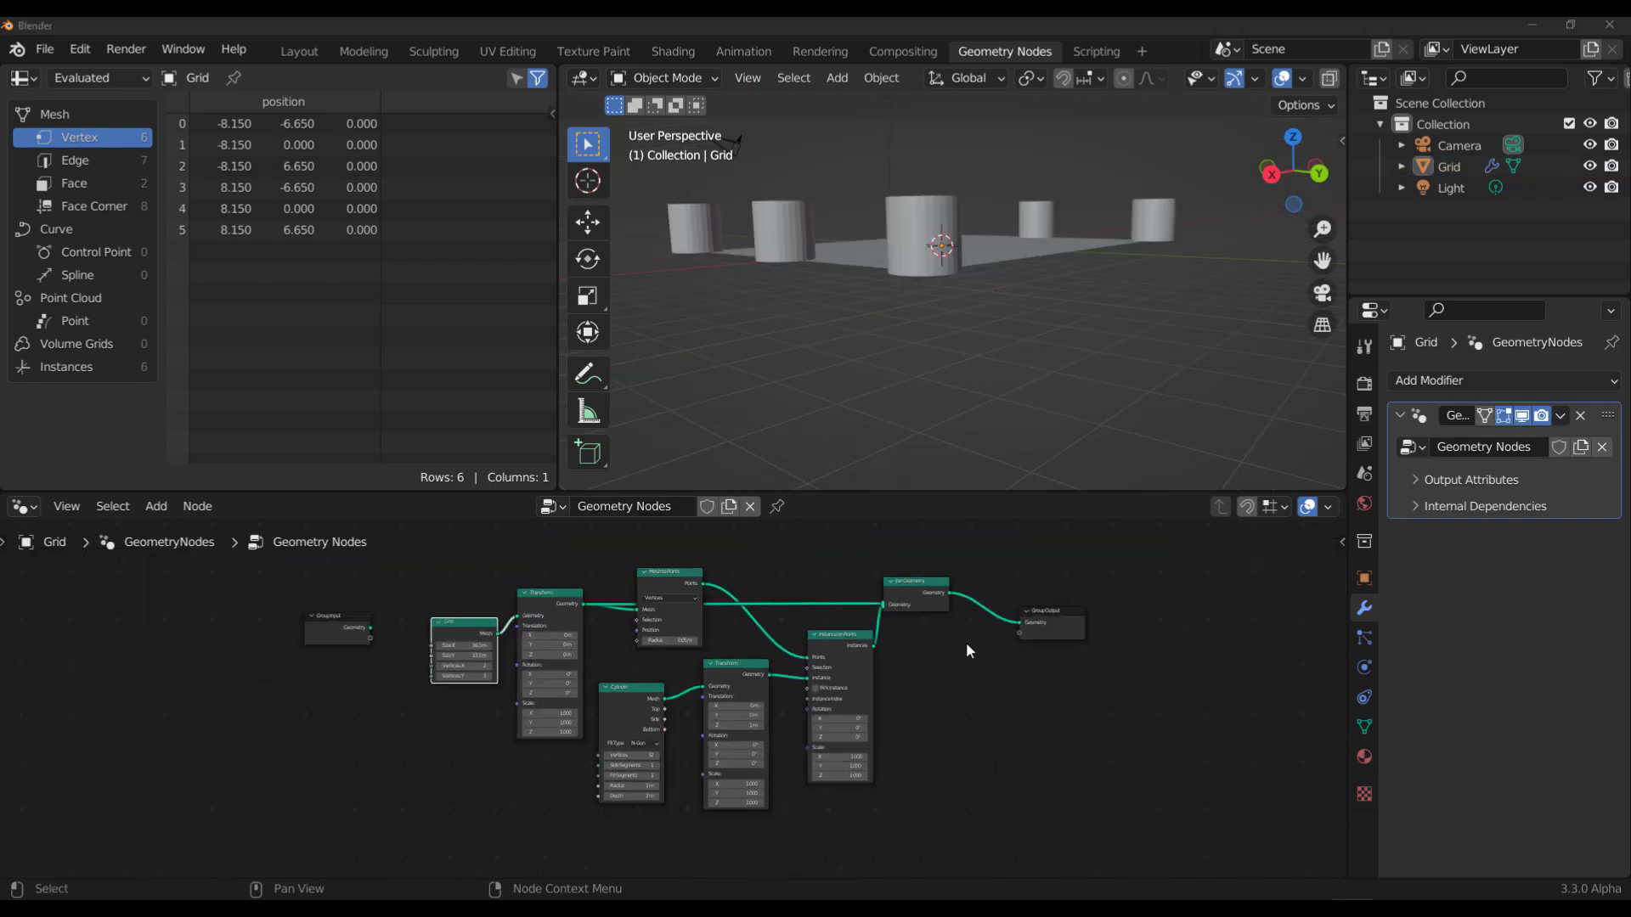
scroll(632, 624, "up", 3)
middle_click_drag(892, 390, 963, 353)
scroll(816, 605, "down", 6)
scroll(785, 475, "up", 3)
scroll(785, 476, "down", 4)
middle_click_drag(785, 476, 896, 425)
middle_click_drag(879, 354, 1006, 410)
scroll(718, 776, "up", 3)
mouse_move(881, 783)
middle_mouse_down()
mouse_move(849, 757)
mouse_move(859, 677)
mouse_move(845, 754)
mouse_move(890, 787)
mouse_move(904, 776)
middle_mouse_up()
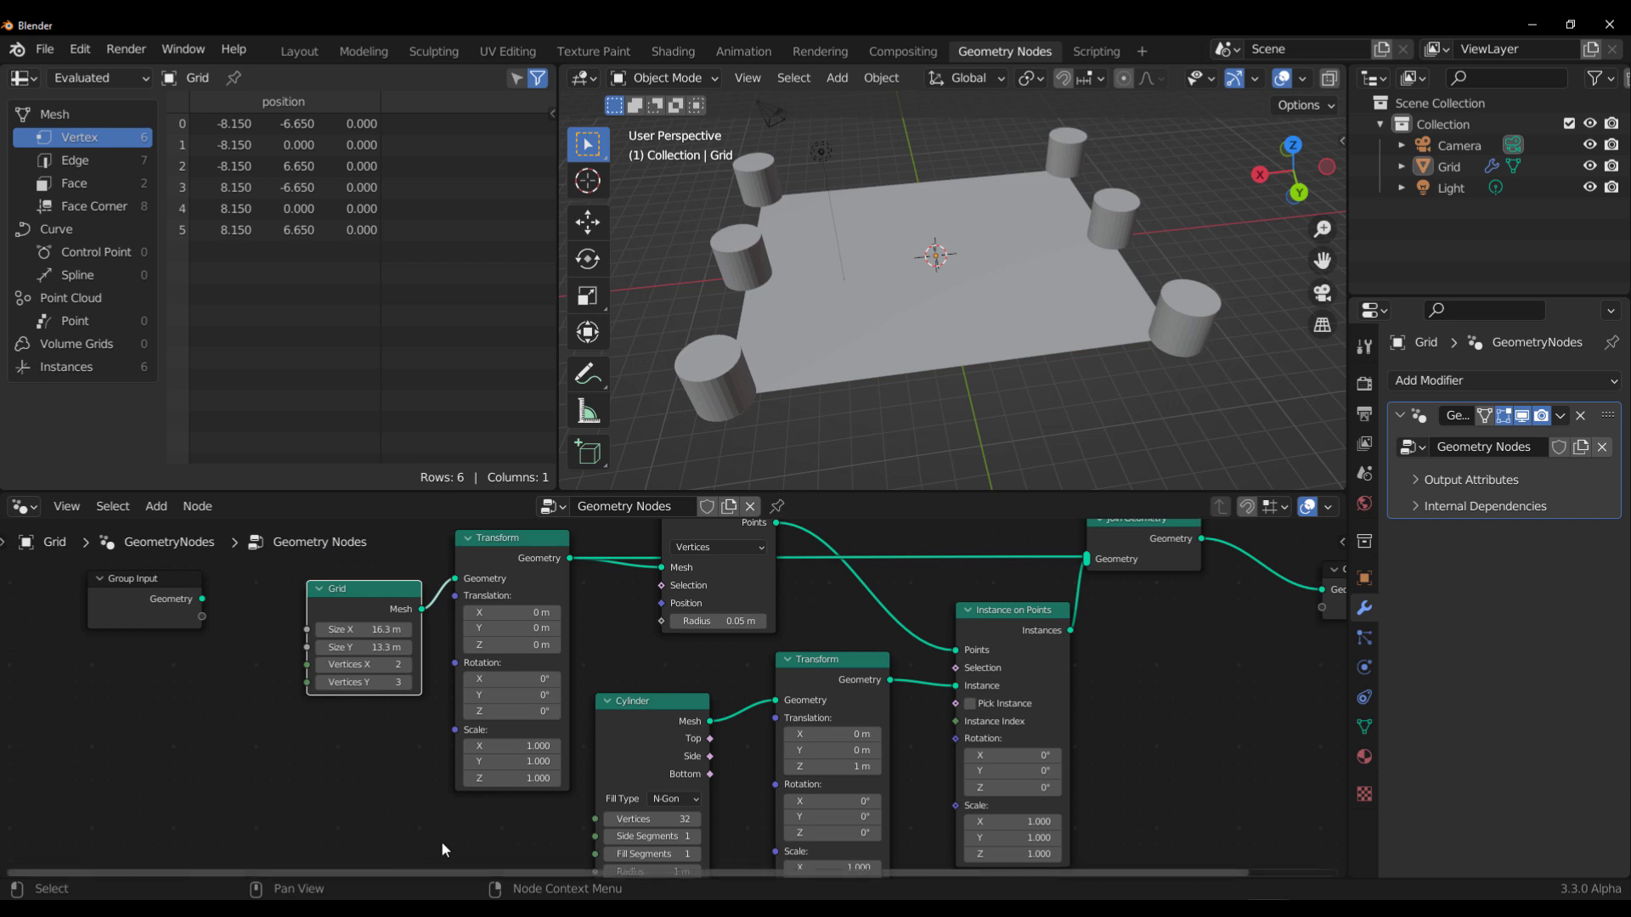
- Stretch the grid along X by setting the X scale of its Transform node to 3.6
mouse_move(506, 748)
left_mouse_down()
mouse_move(587, 748)
mouse_move(513, 748)
left_mouse_up()
scroll(850, 358, "down", 5)
middle_click_drag(876, 360, 880, 357)
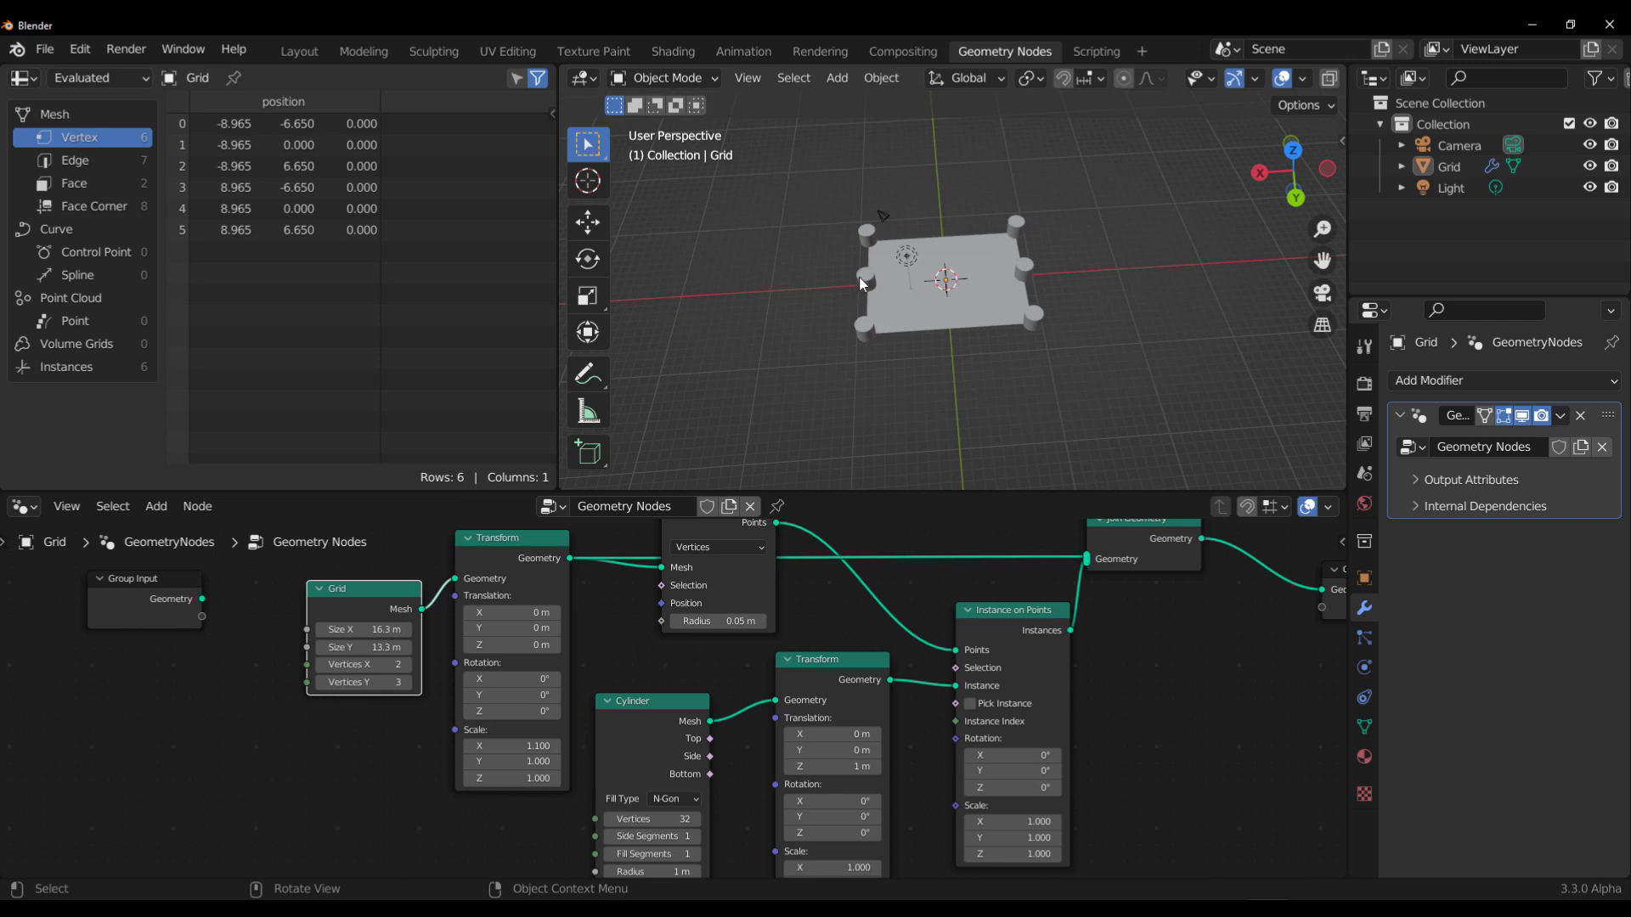
left_click_drag(512, 745, 561, 745)
middle_click_drag(887, 317, 849, 264)
scroll(746, 580, "down", 5)
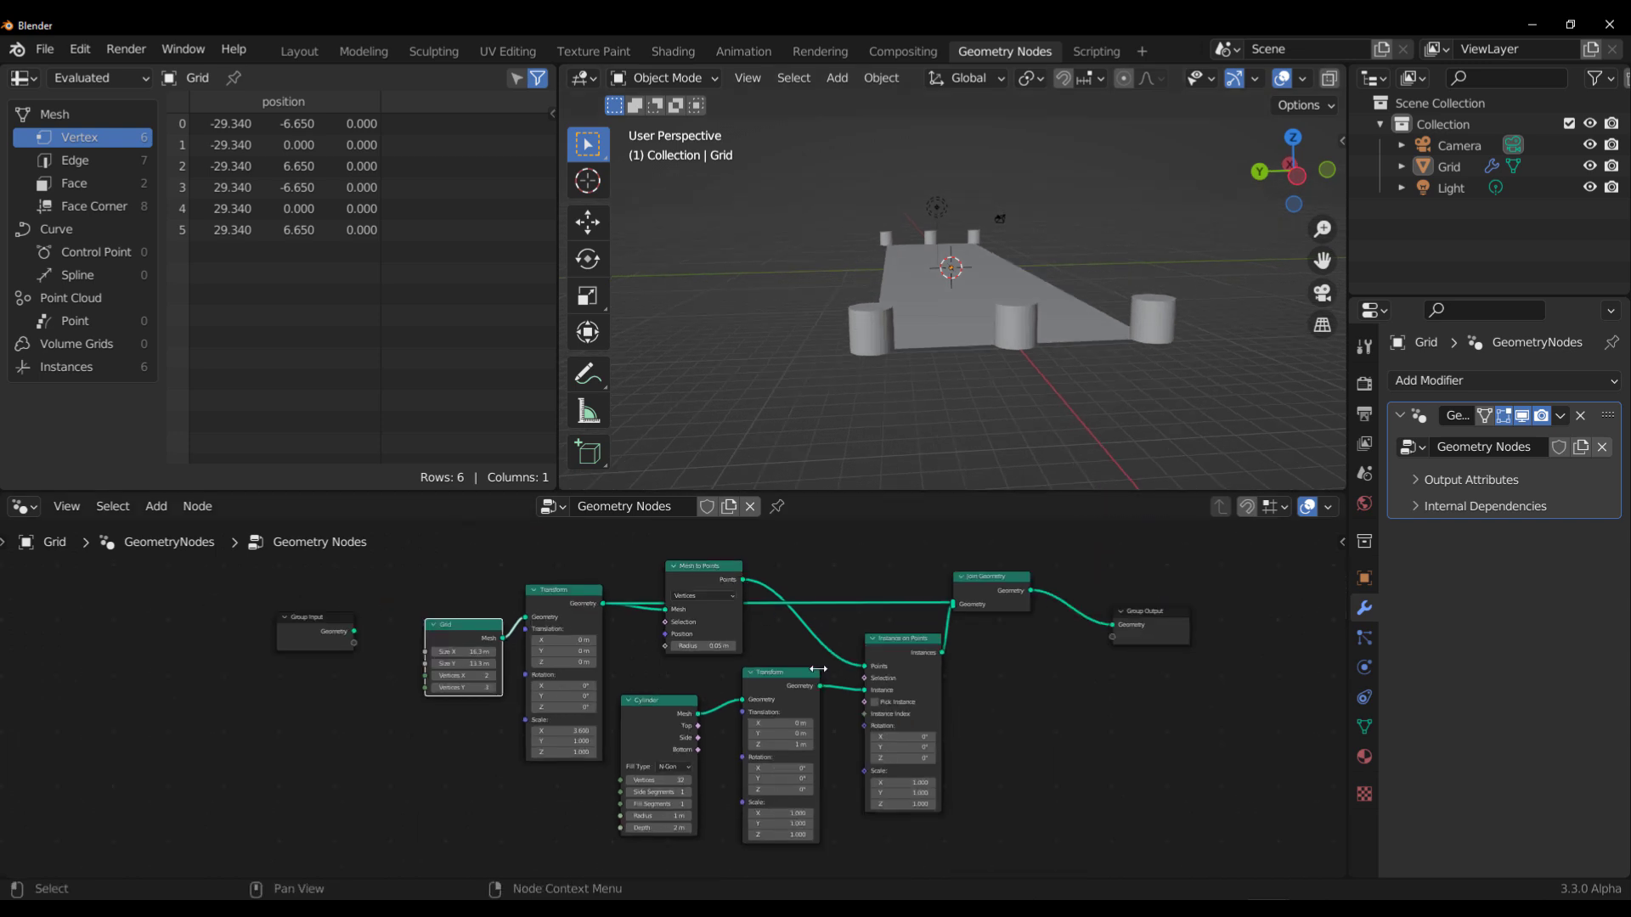
- Make the cylinders taller by setting the Z scale of the cylinder's Transform node to 3.4
middle_click_drag(821, 670, 797, 575)
middle_click_drag(945, 625, 1036, 645)
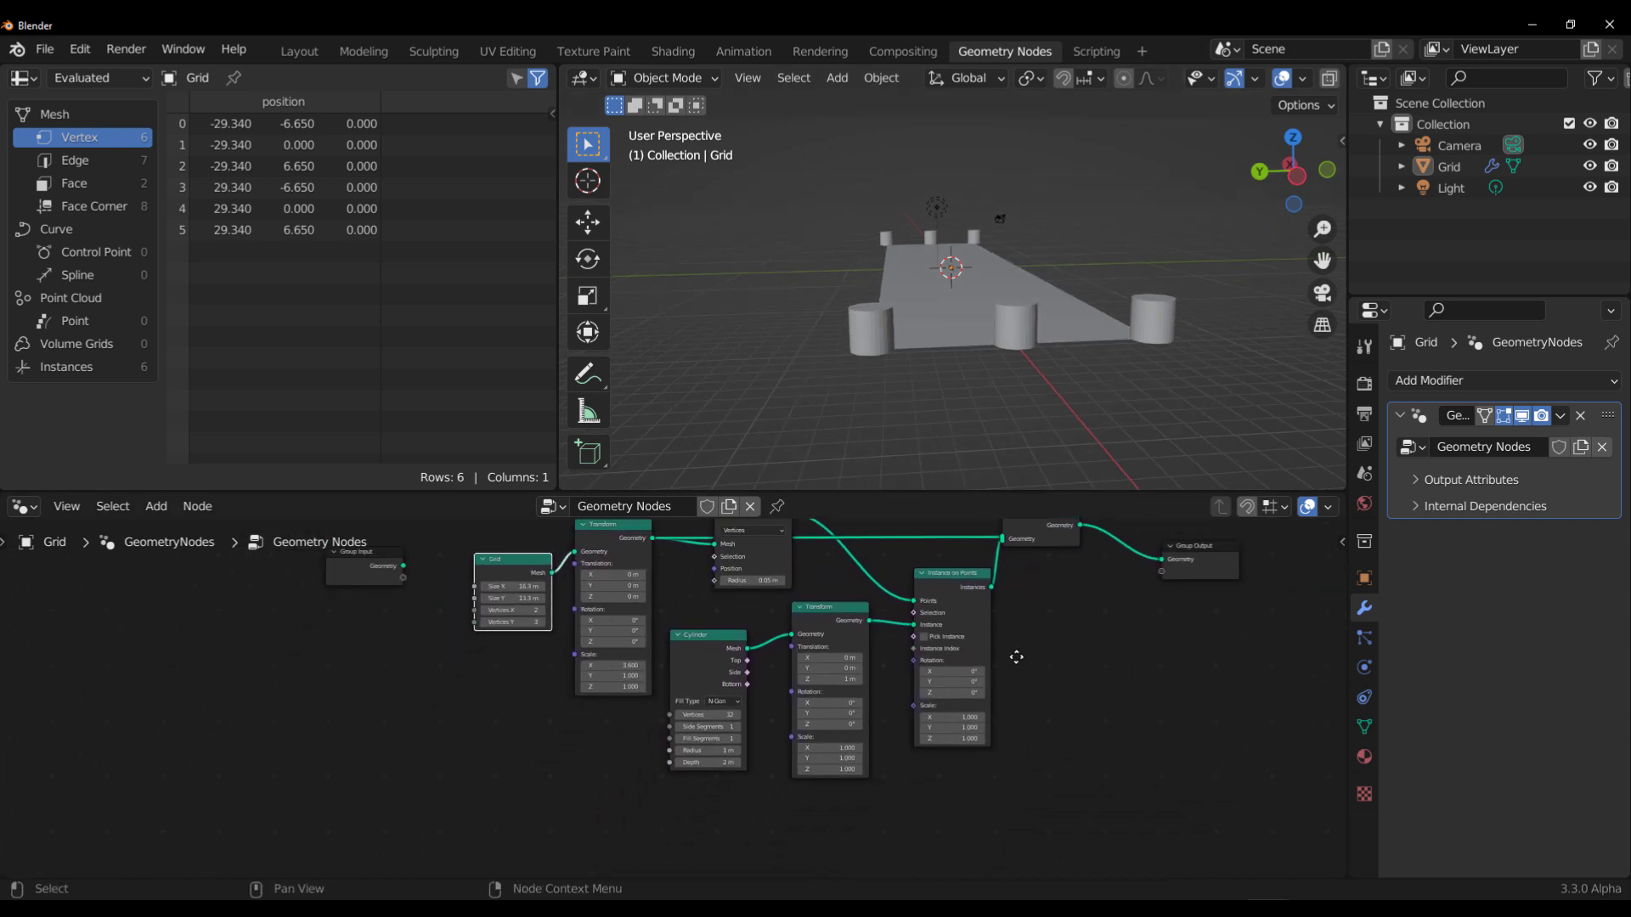
scroll(784, 663, "up", 2)
scroll(808, 725, "up", 2)
middle_click_drag(764, 705, 720, 690)
scroll(880, 302, "up", 2)
scroll(884, 328, "down", 2)
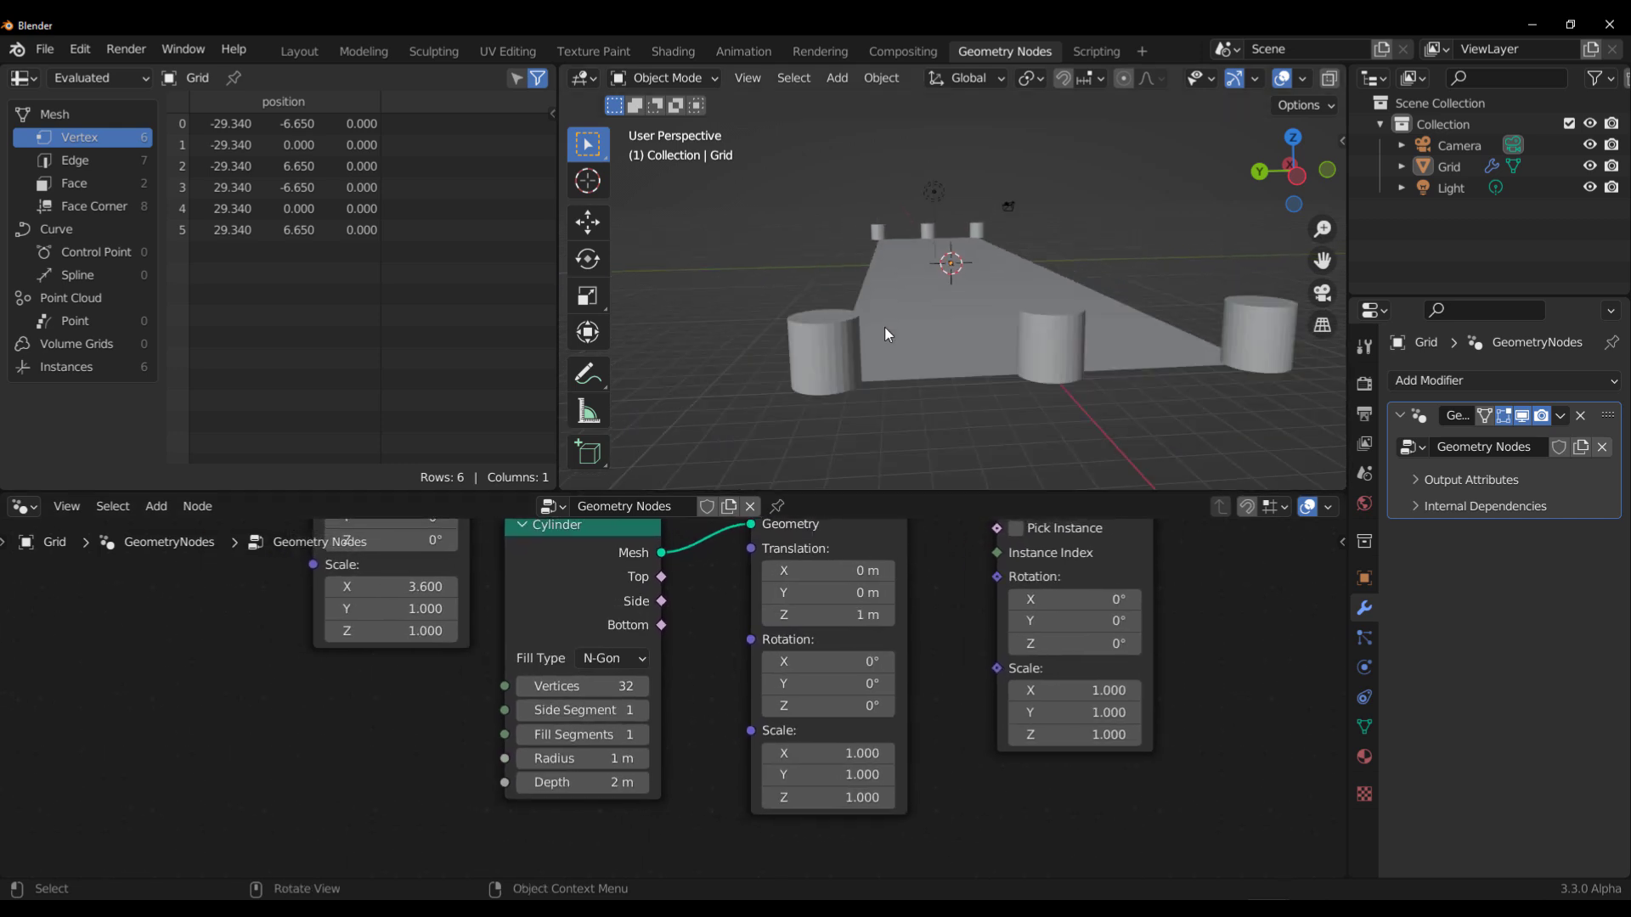
middle_click_drag(885, 328, 899, 369)
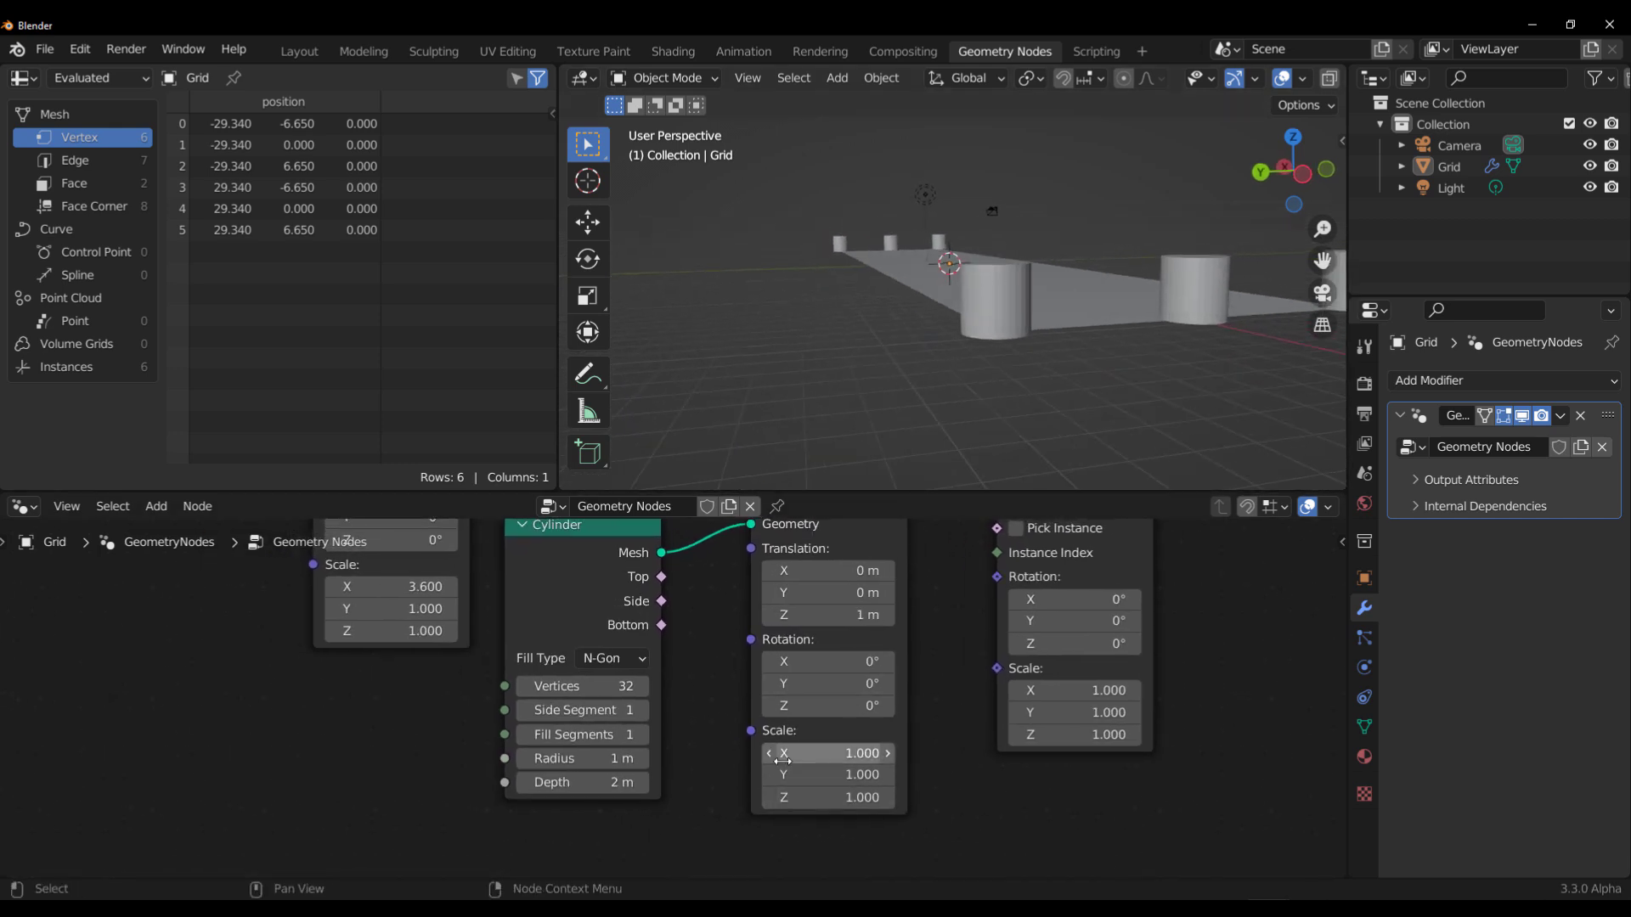
mouse_move(817, 795)
left_mouse_down()
mouse_move(854, 796)
mouse_move(837, 796)
left_mouse_up()
middle_click_drag(1192, 401, 1211, 360)
middle_click_drag(1001, 155, 977, 226)
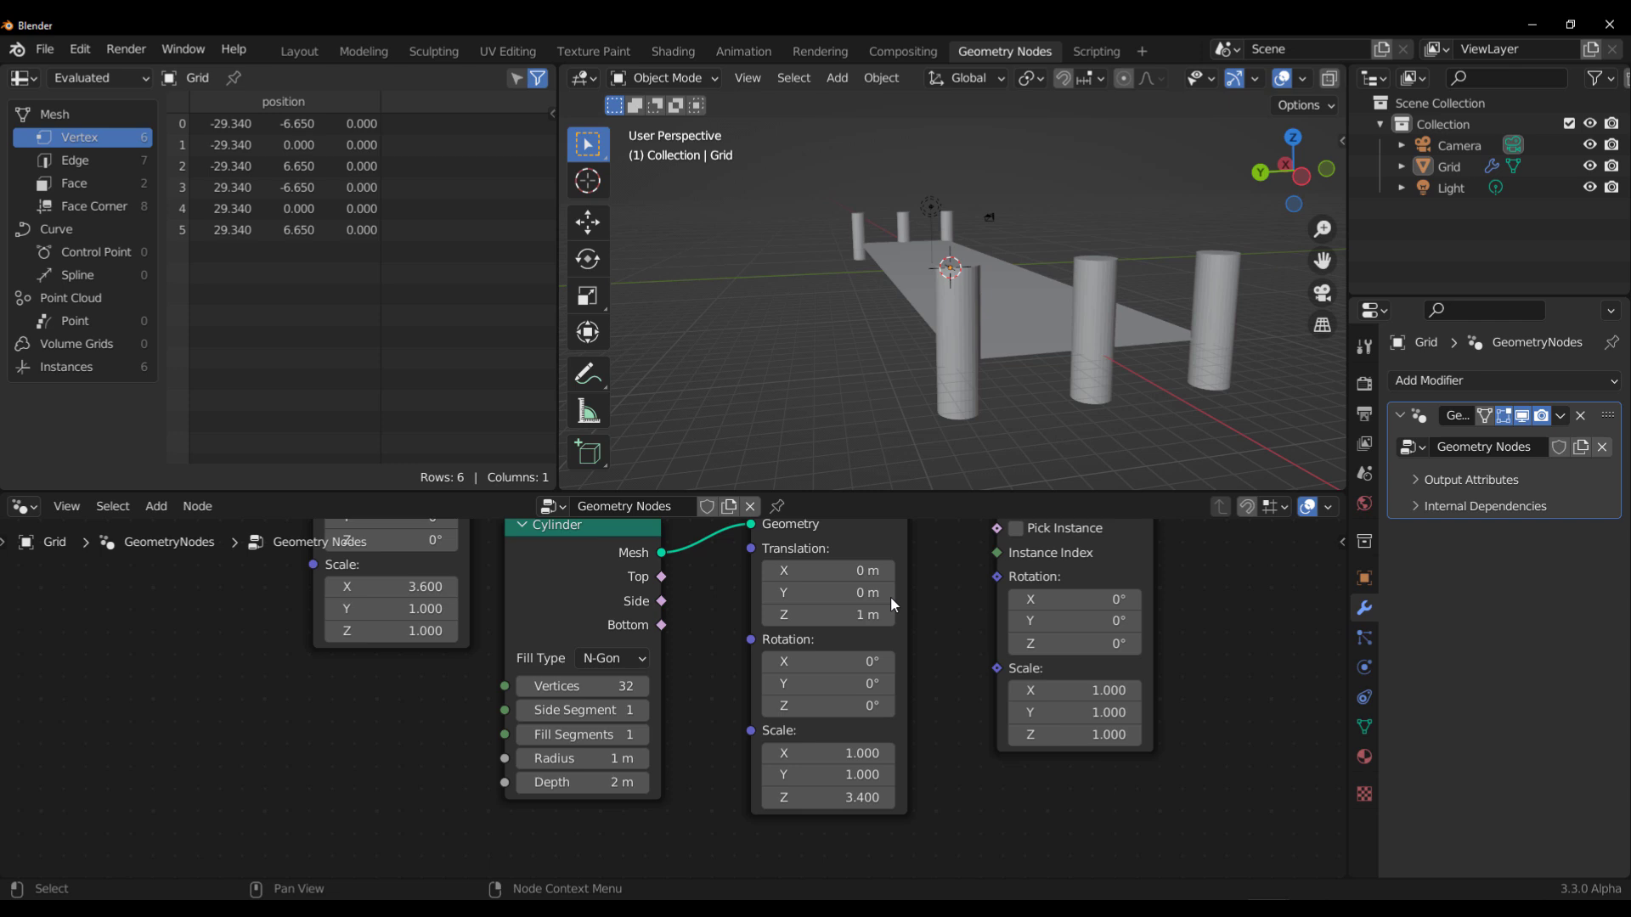
- Reset the Z scale of the cylinder's Transform node to 1 and set the Cylinder node's depth to 4 m
left_click(842, 797)
type("1")
key("Return")
left_click_drag(568, 781, 680, 782)
left_click(567, 780)
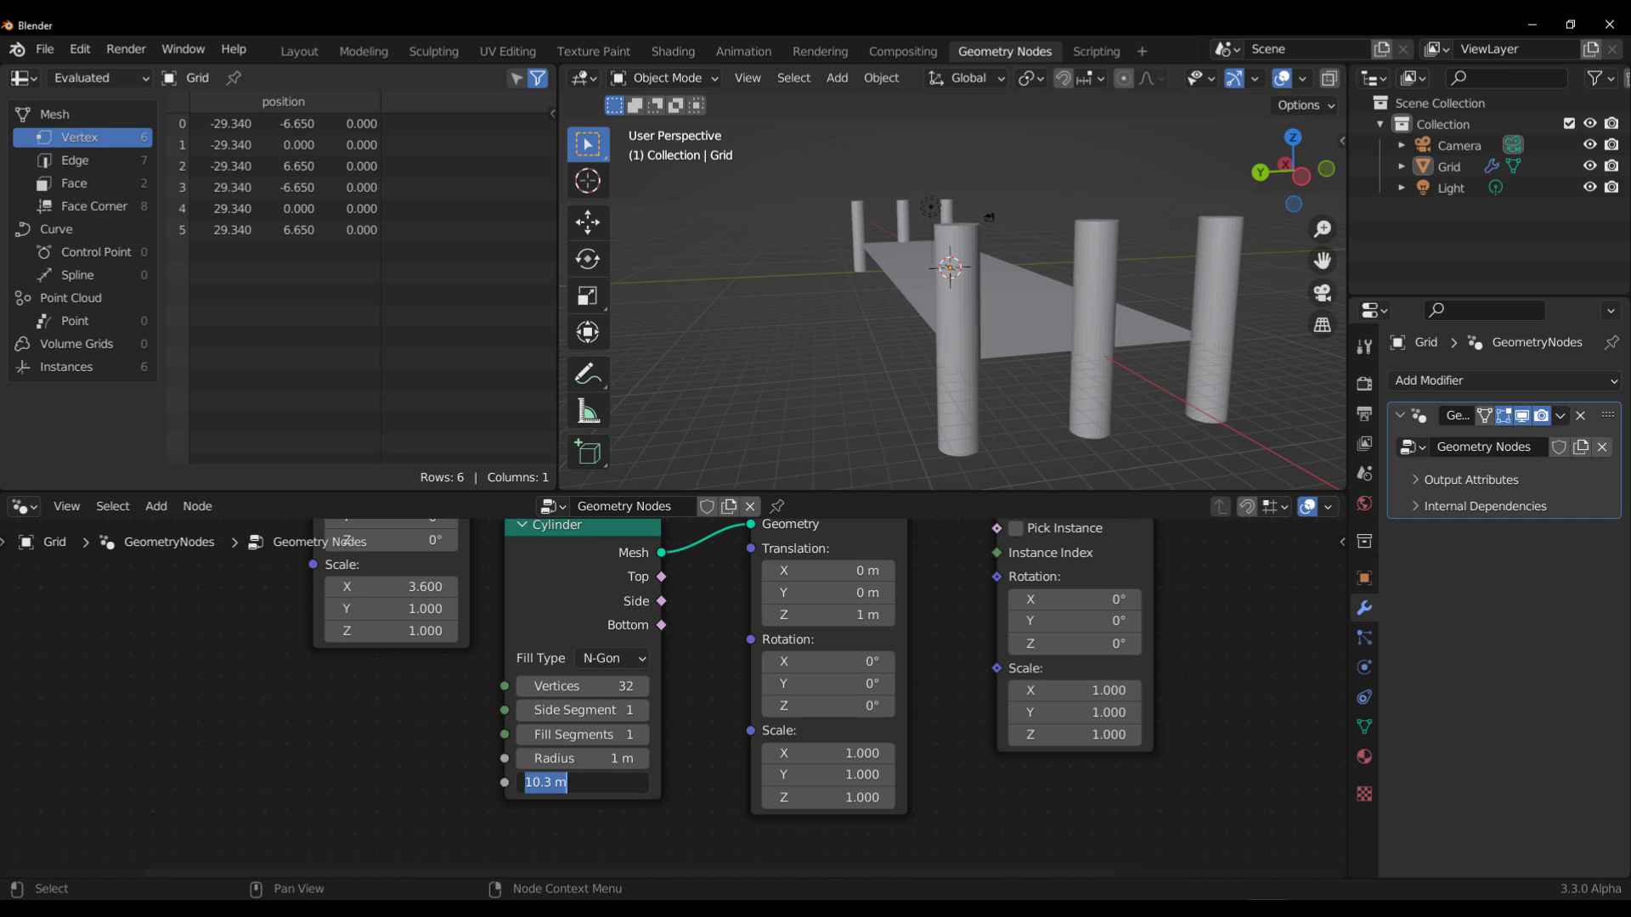
type("4")
key("Return")
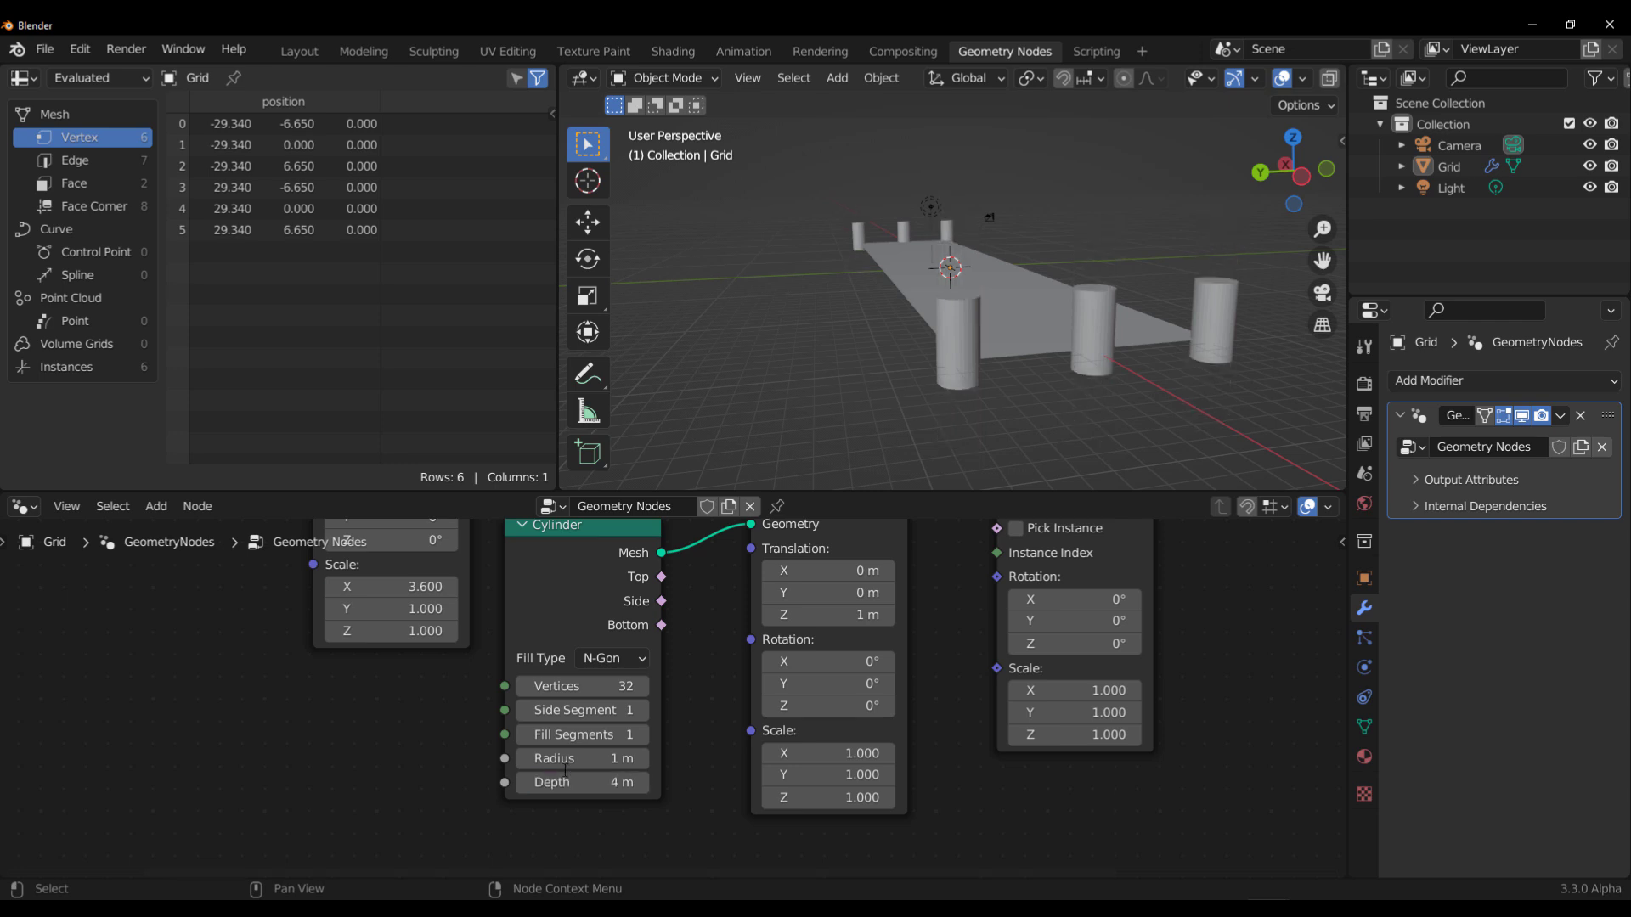
- Raise the cylinders by setting the Z translation of the cylinder's Transform node to 2.5 m
left_click_drag(850, 614, 875, 614)
middle_click_drag(668, 654, 677, 730)
scroll(677, 731, "down", 6)
scroll(765, 748, "up", 6)
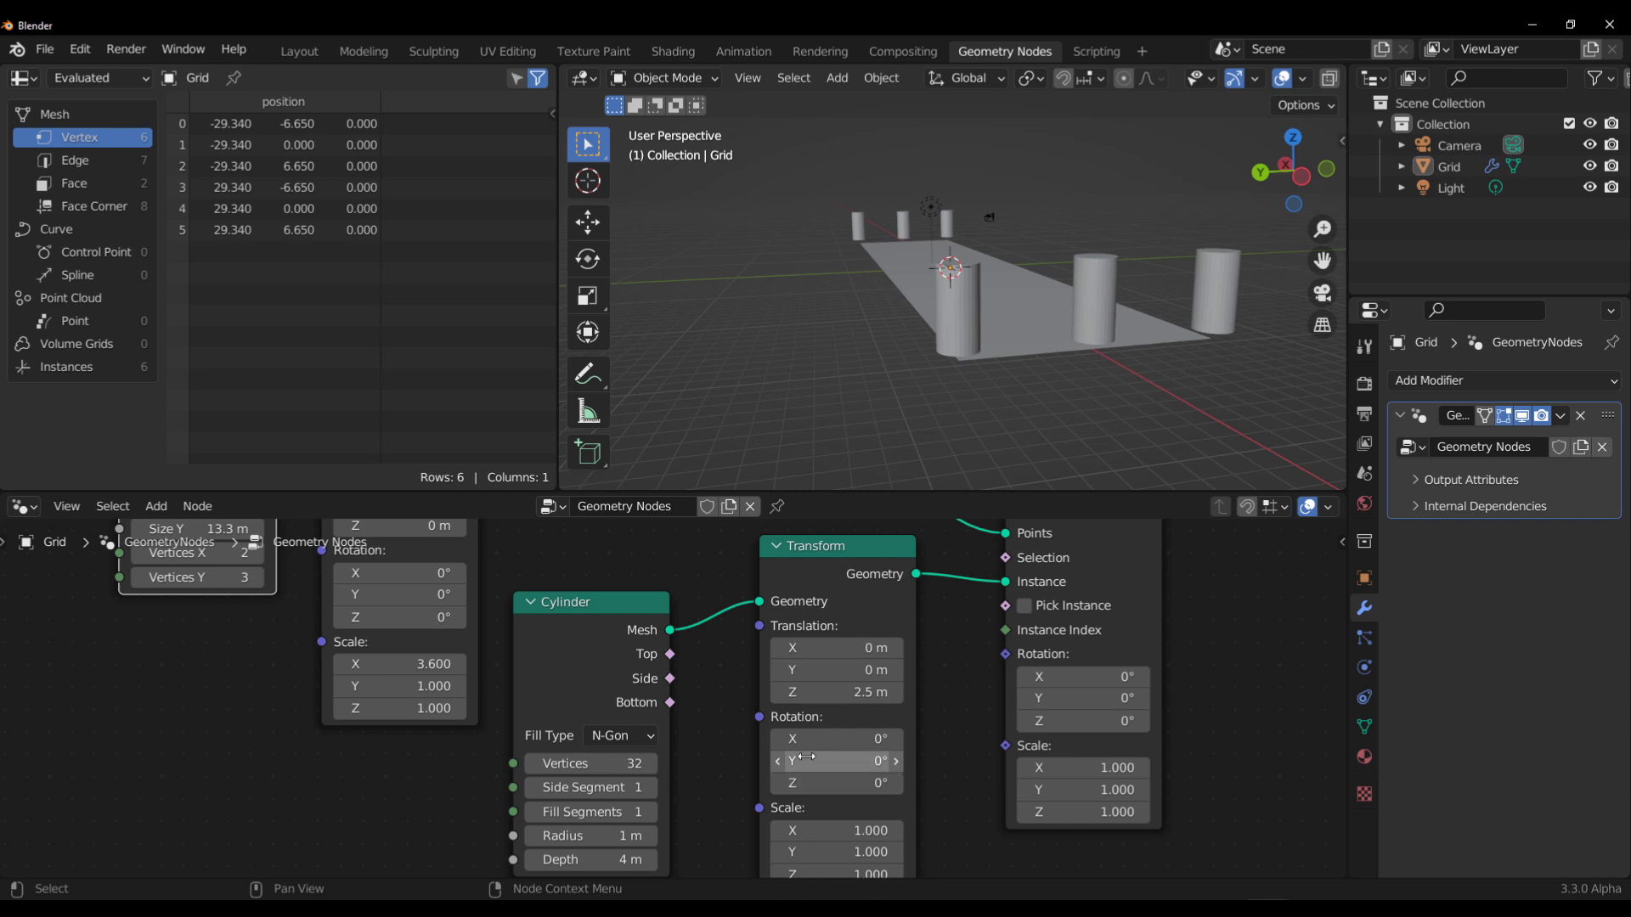
middle_click_drag(816, 352, 594, 358)
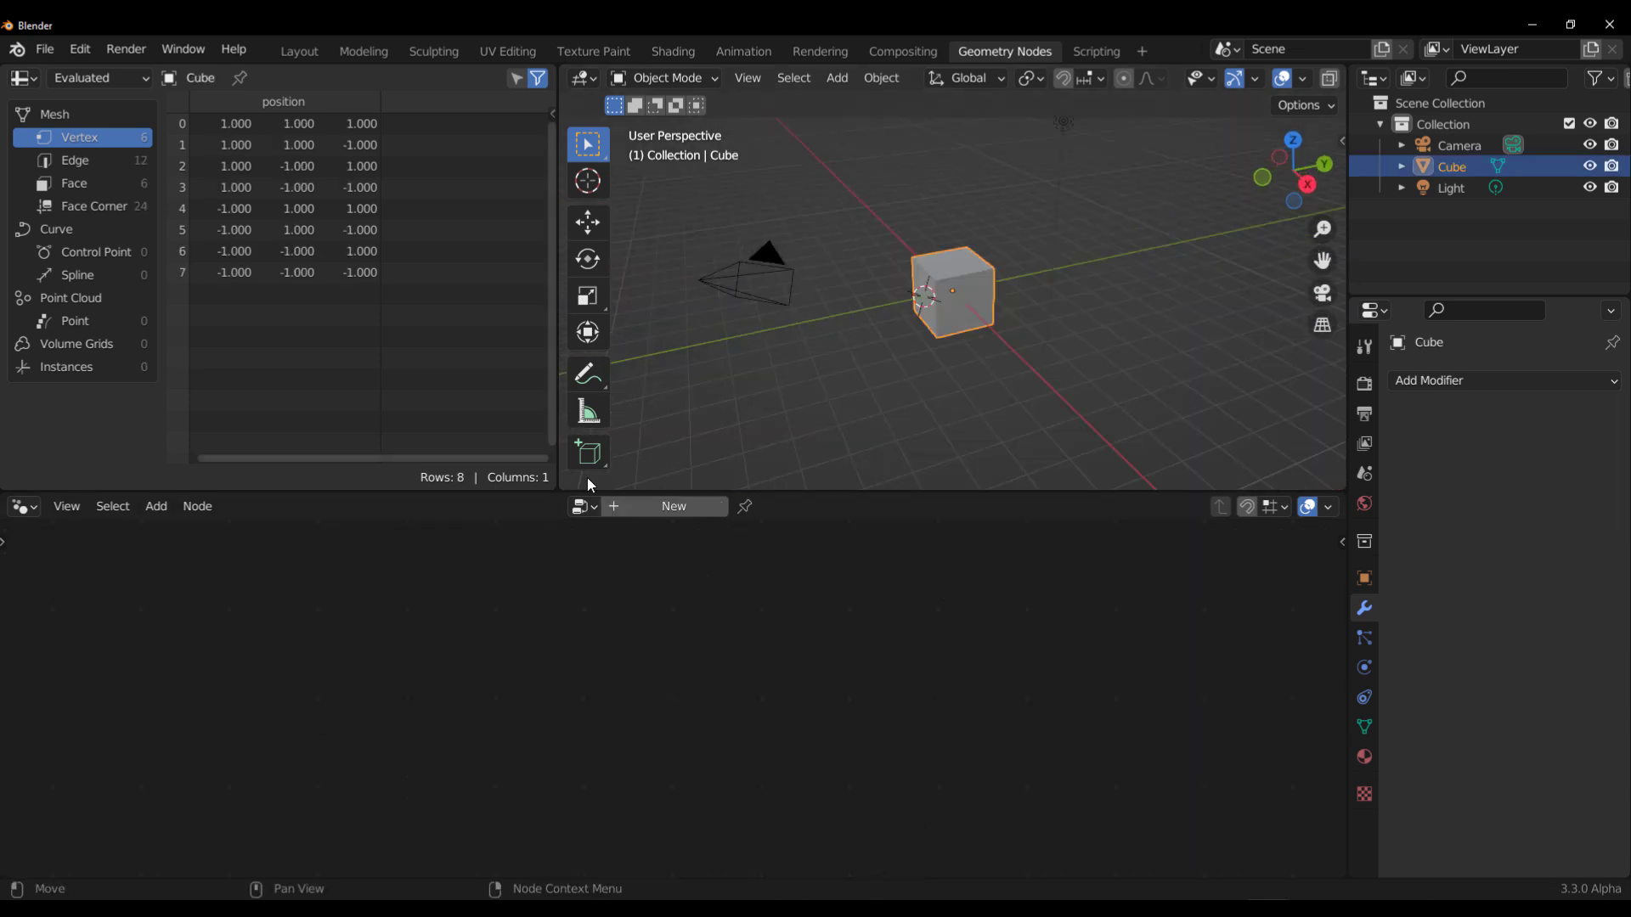
- Create a new geometry node tree on the cube
left_click(663, 506)
middle_click_drag(643, 731, 616, 556)
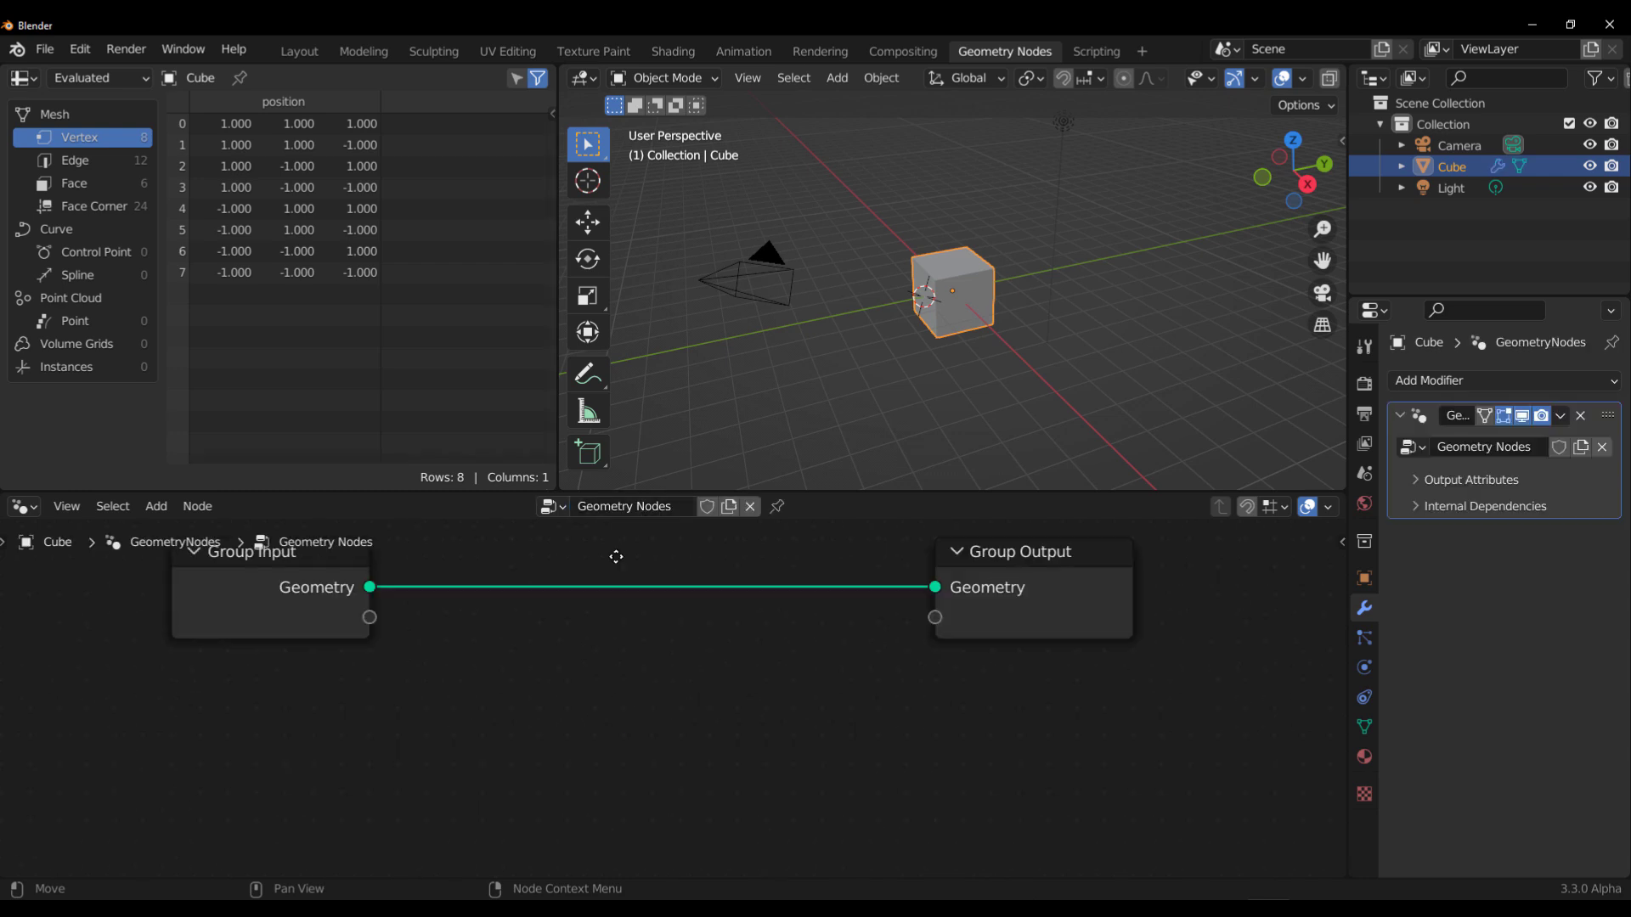
middle_click_drag(415, 658, 413, 728)
- Add a Grid node and connect its Mesh output to the Geometry input of the Group Output
key("shift+a")
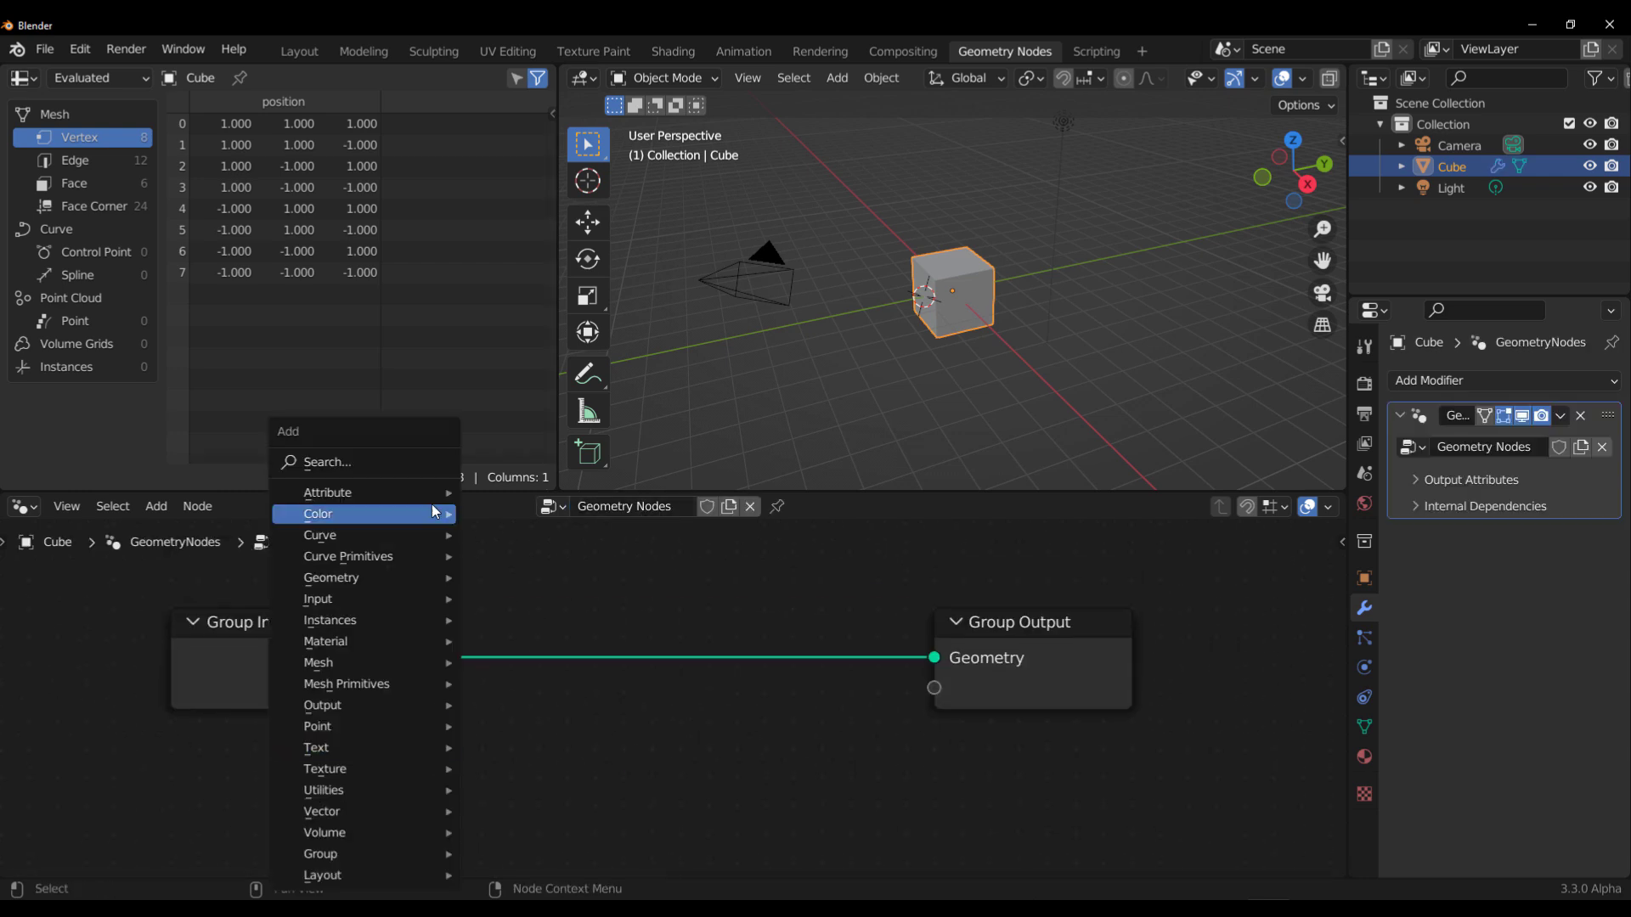
left_click(402, 461)
type("grid")
key("Return")
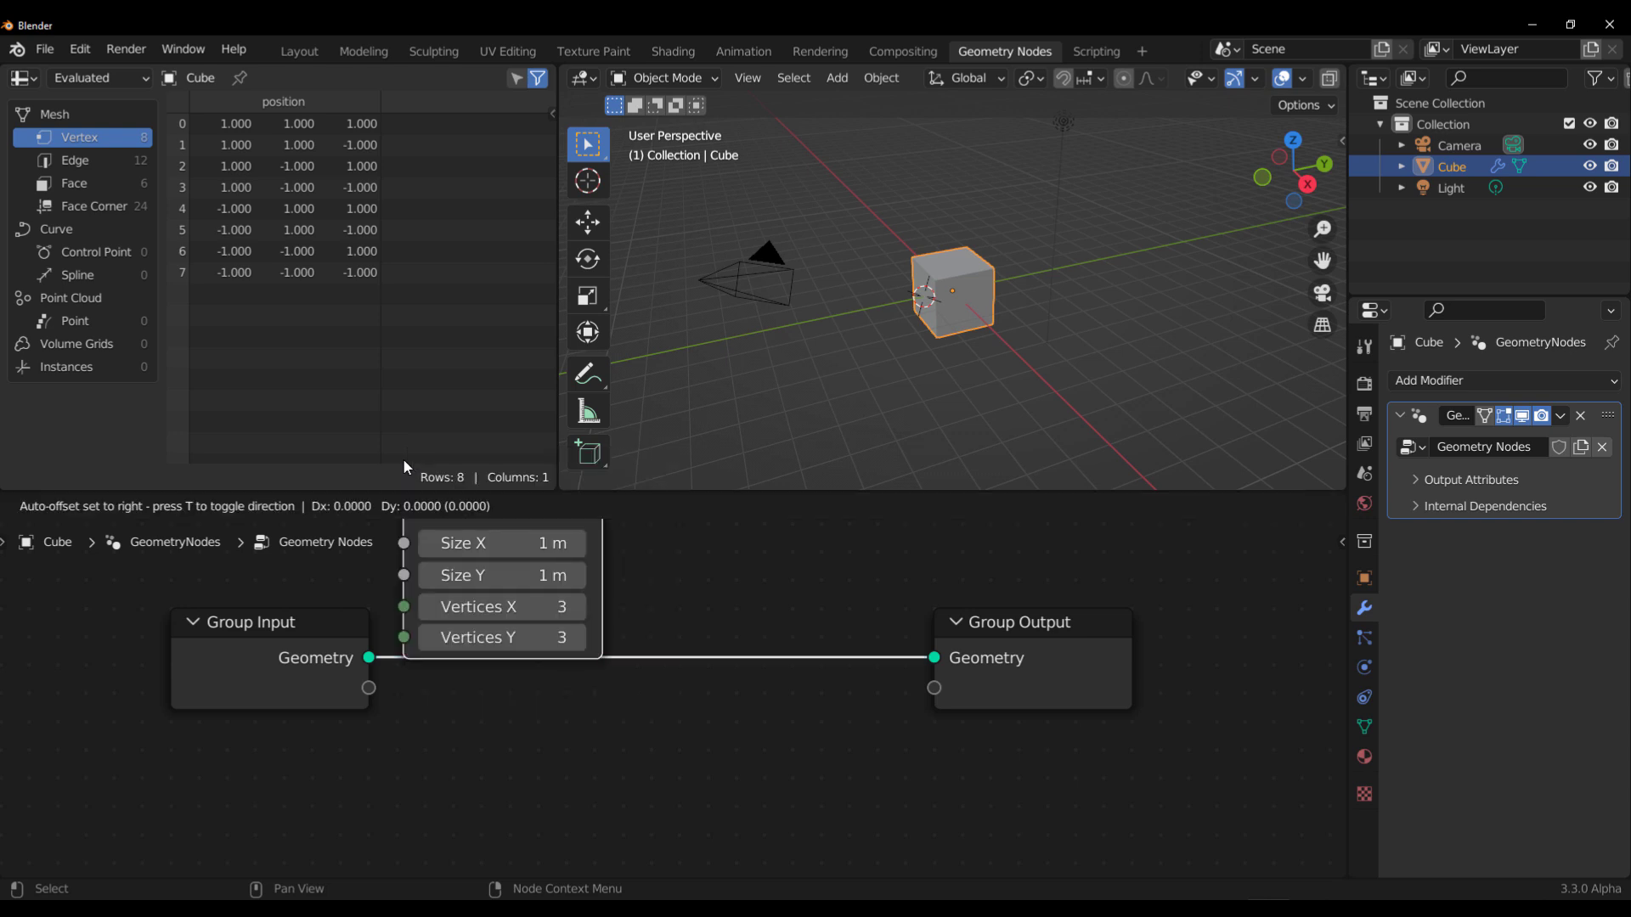
left_click(479, 718)
left_click_drag(684, 757, 935, 658)
scroll(575, 708, "down", 2)
middle_click_drag(328, 773, 370, 694)
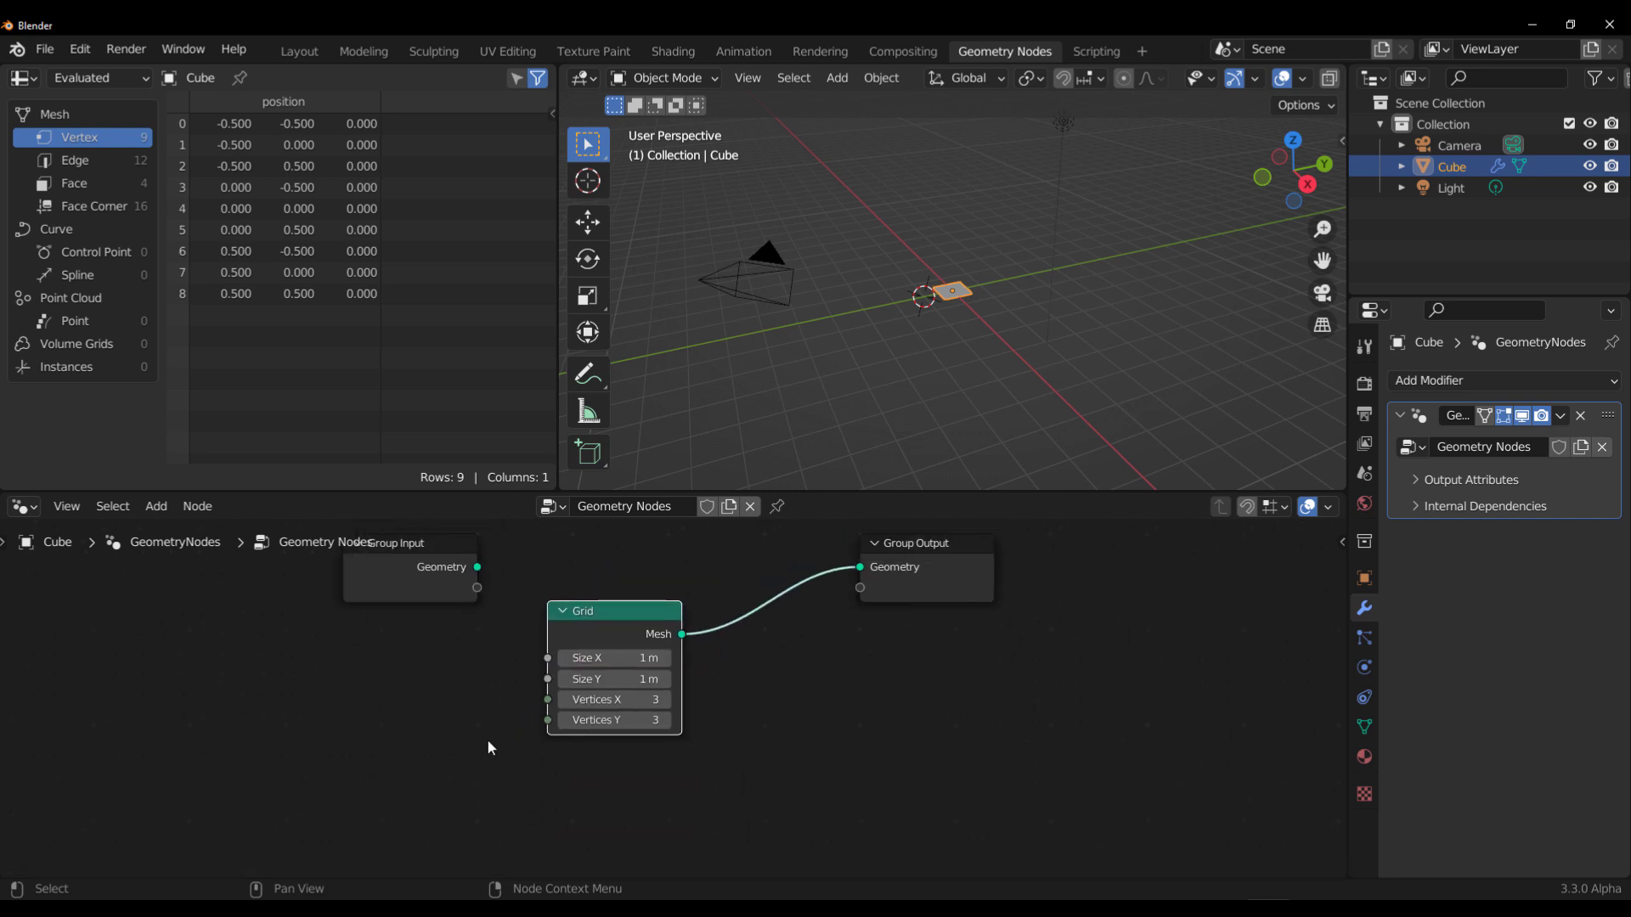
- Move the Group Output node farther away from the Grid node to make room between them
middle_click_drag(678, 756, 519, 714)
left_click_drag(742, 556, 925, 586)
scroll(693, 651, "up", 3)
middle_click_drag(644, 662, 703, 755)
- Try a different Size X on the Grid node and undo the change
scroll(965, 299, "up", 8)
scroll(988, 333, "up", 1)
middle_click_drag(987, 334, 951, 367)
left_click_drag(515, 701, 635, 726)
scroll(972, 366, "down", 3)
key("ctrl+z")
key("ctrl+z")
key("ctrl+z")
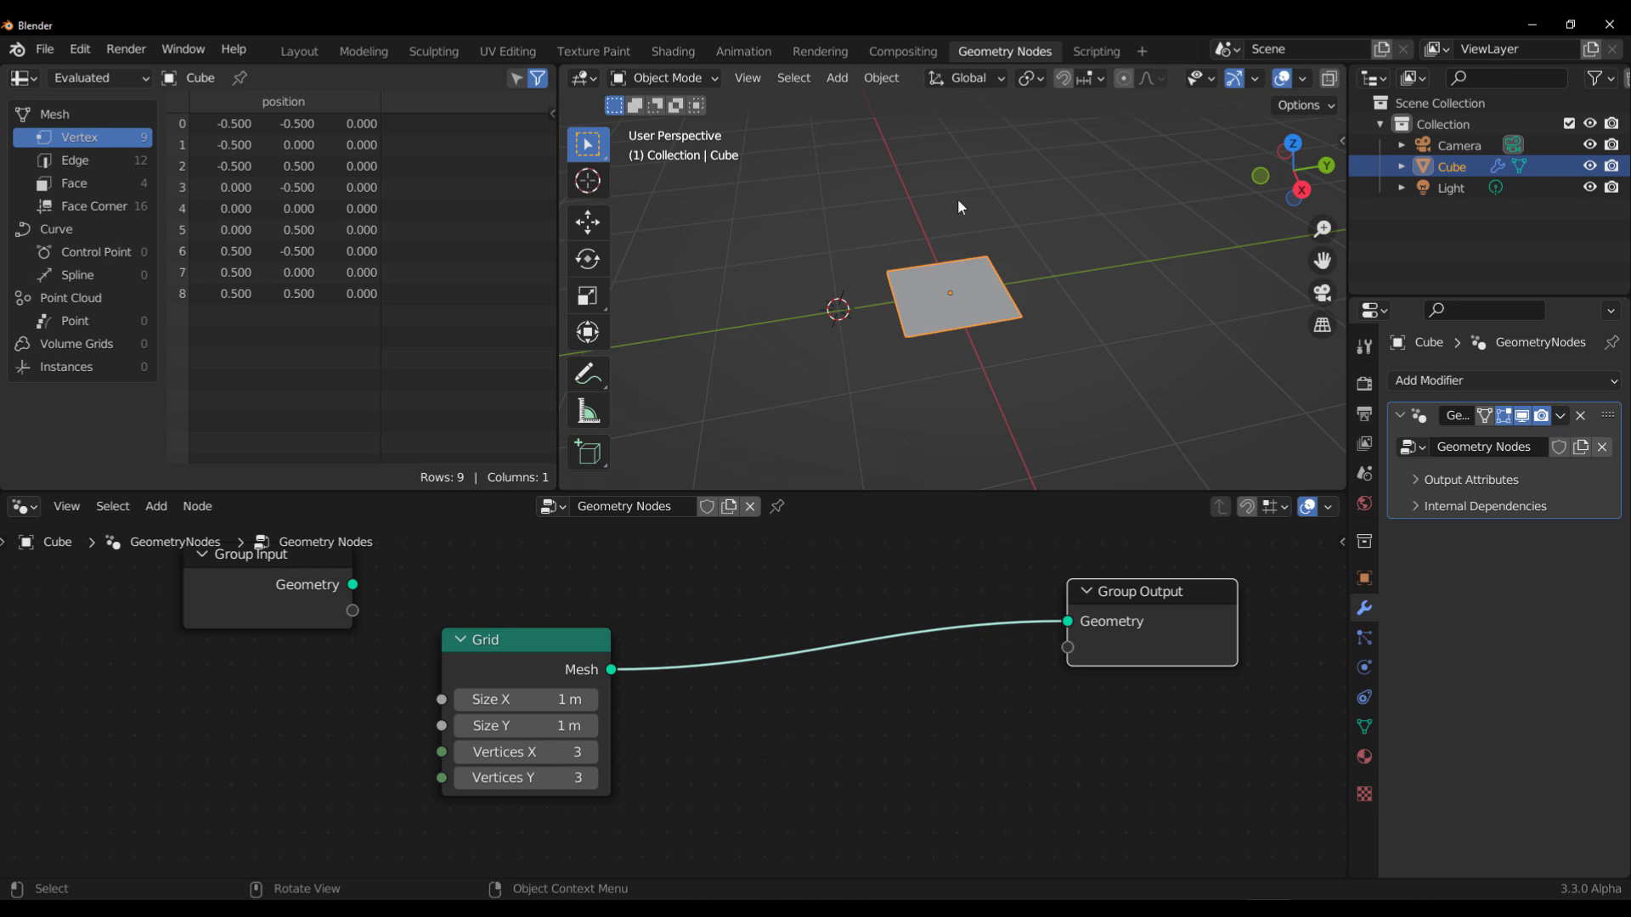
- Add a Transform node and insert it on the link between the Grid and Group Output nodes
mouse_move(1003, 304)
middle_mouse_down()
mouse_move(1050, 255)
mouse_move(996, 318)
middle_mouse_up()
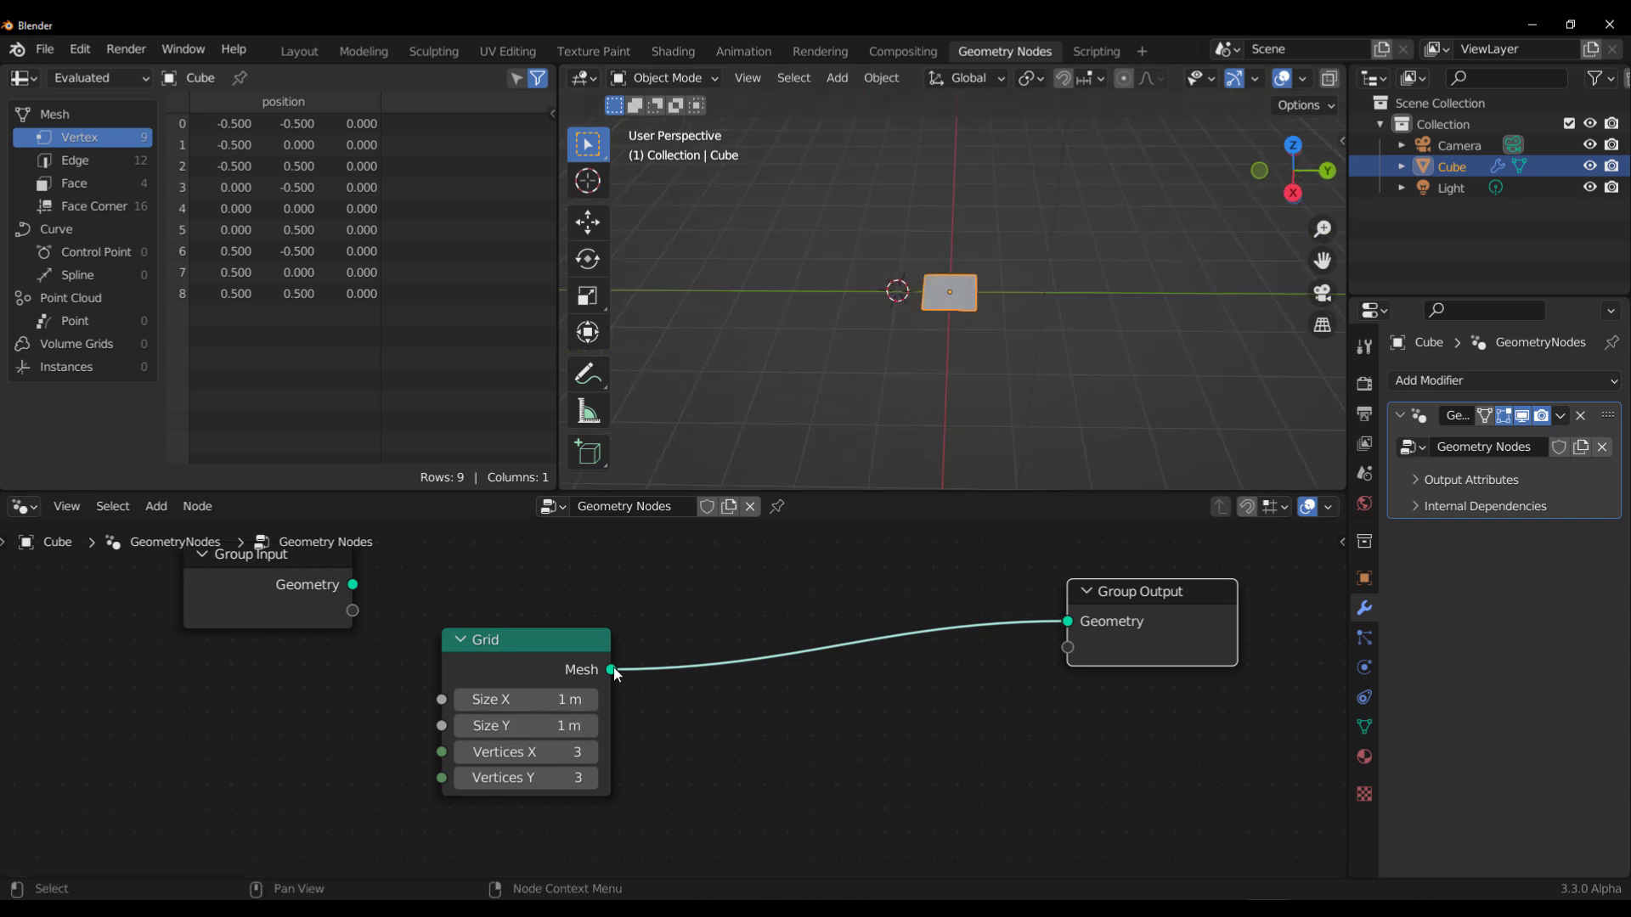
left_click_drag(612, 669, 766, 719)
type("tran")
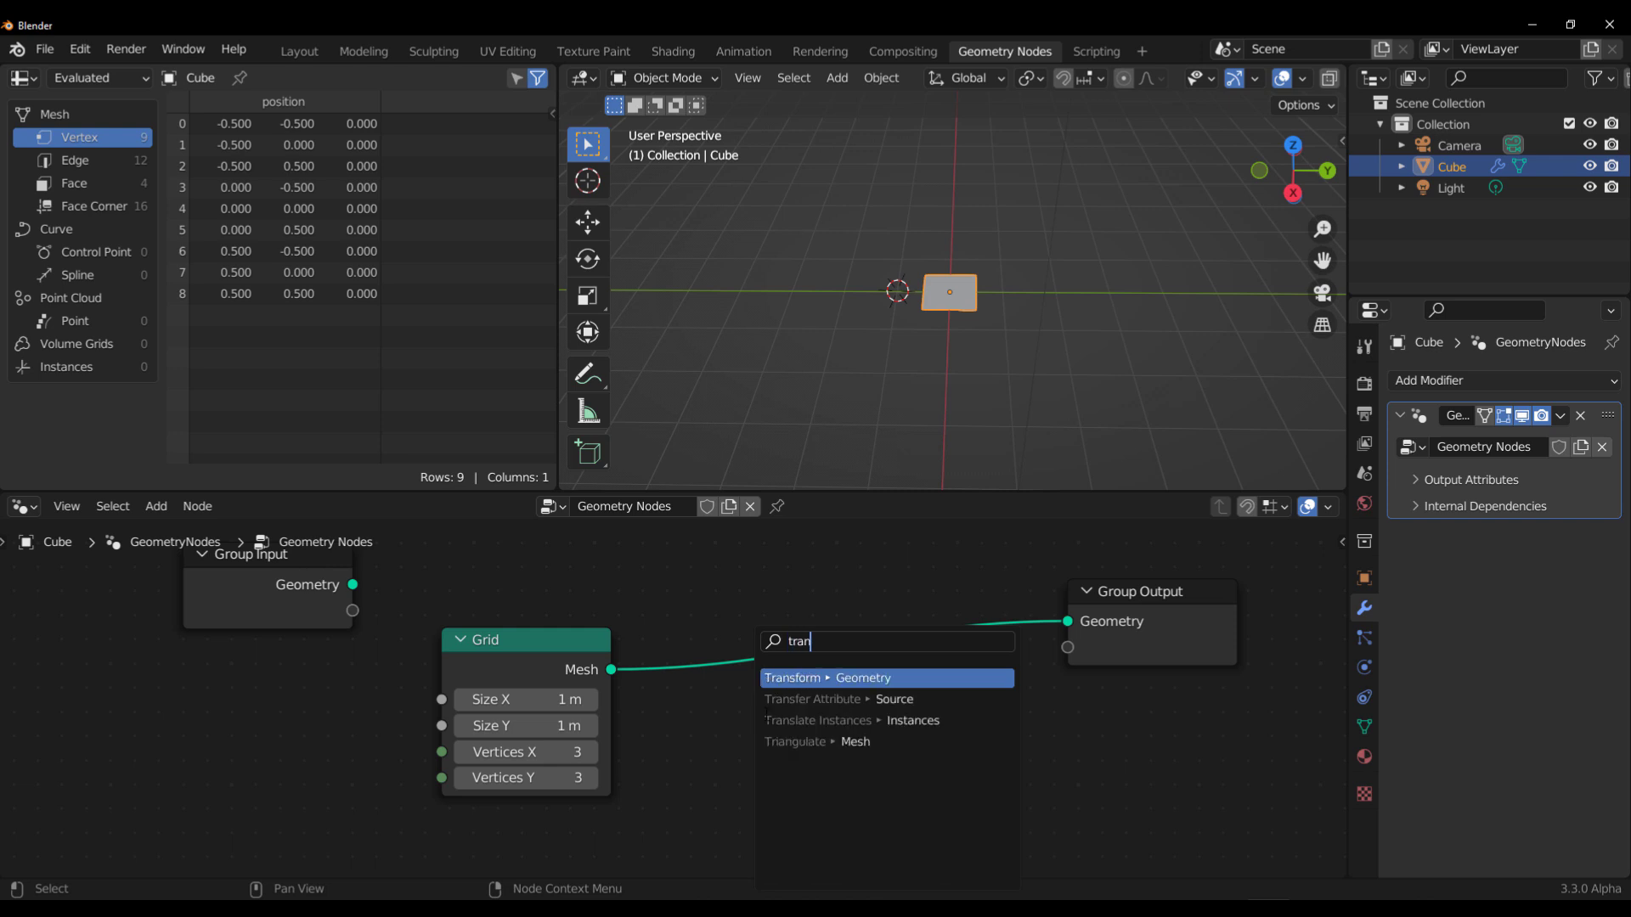
key("Return")
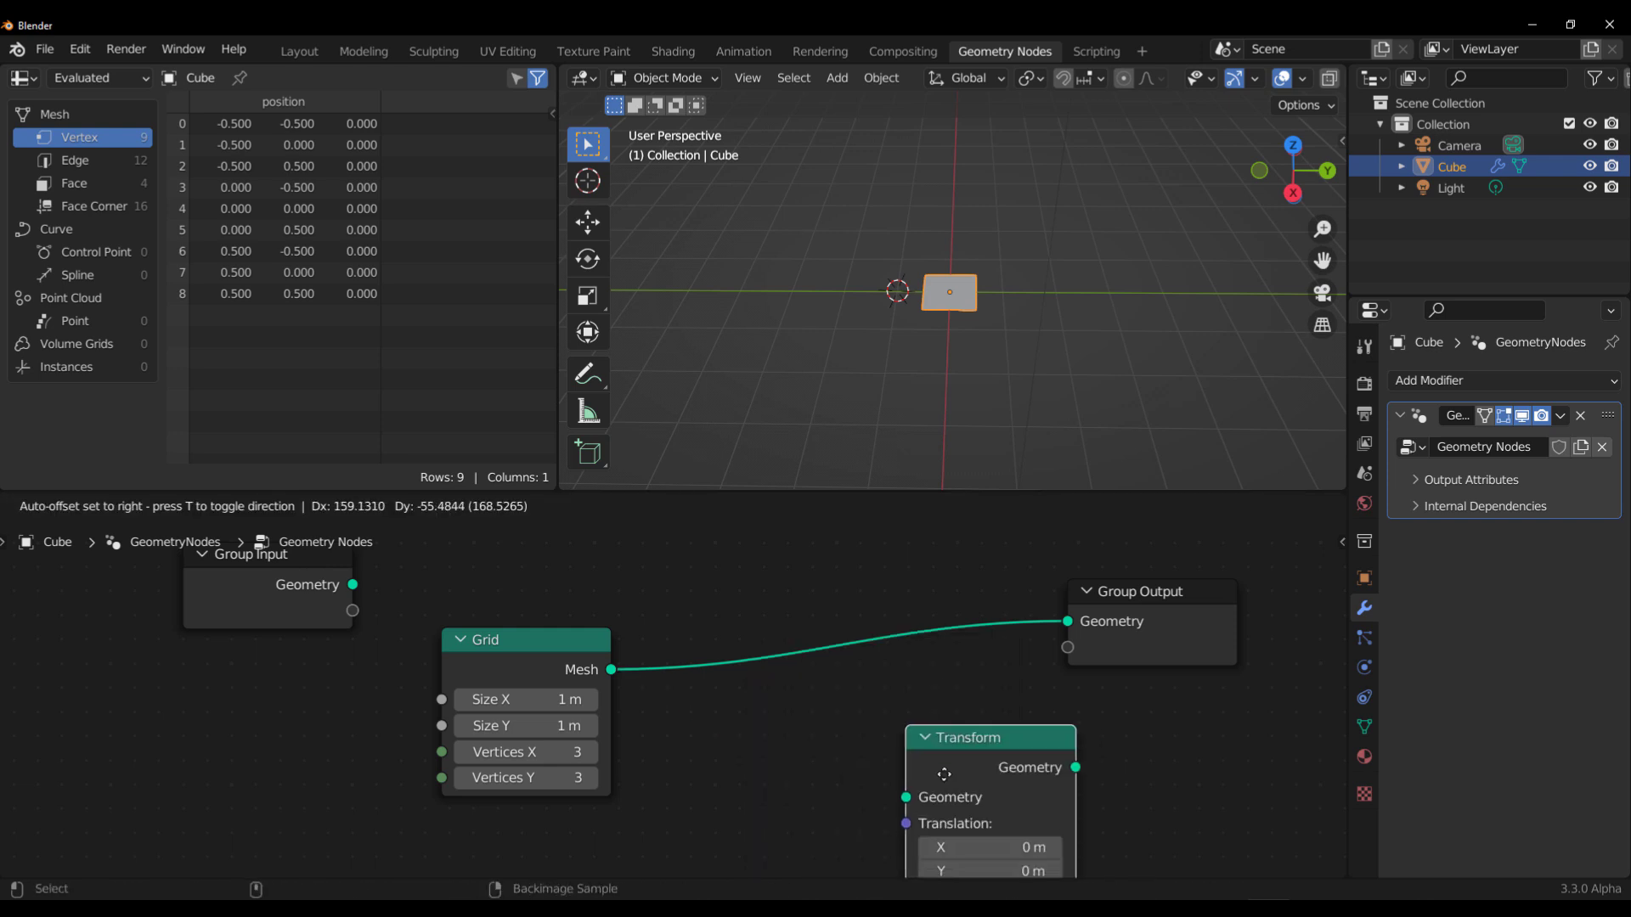
left_click(786, 627)
- Try an X scale of 4.7 on the grid's Transform node and reset it to 1
scroll(953, 676, "down", 3, "shift")
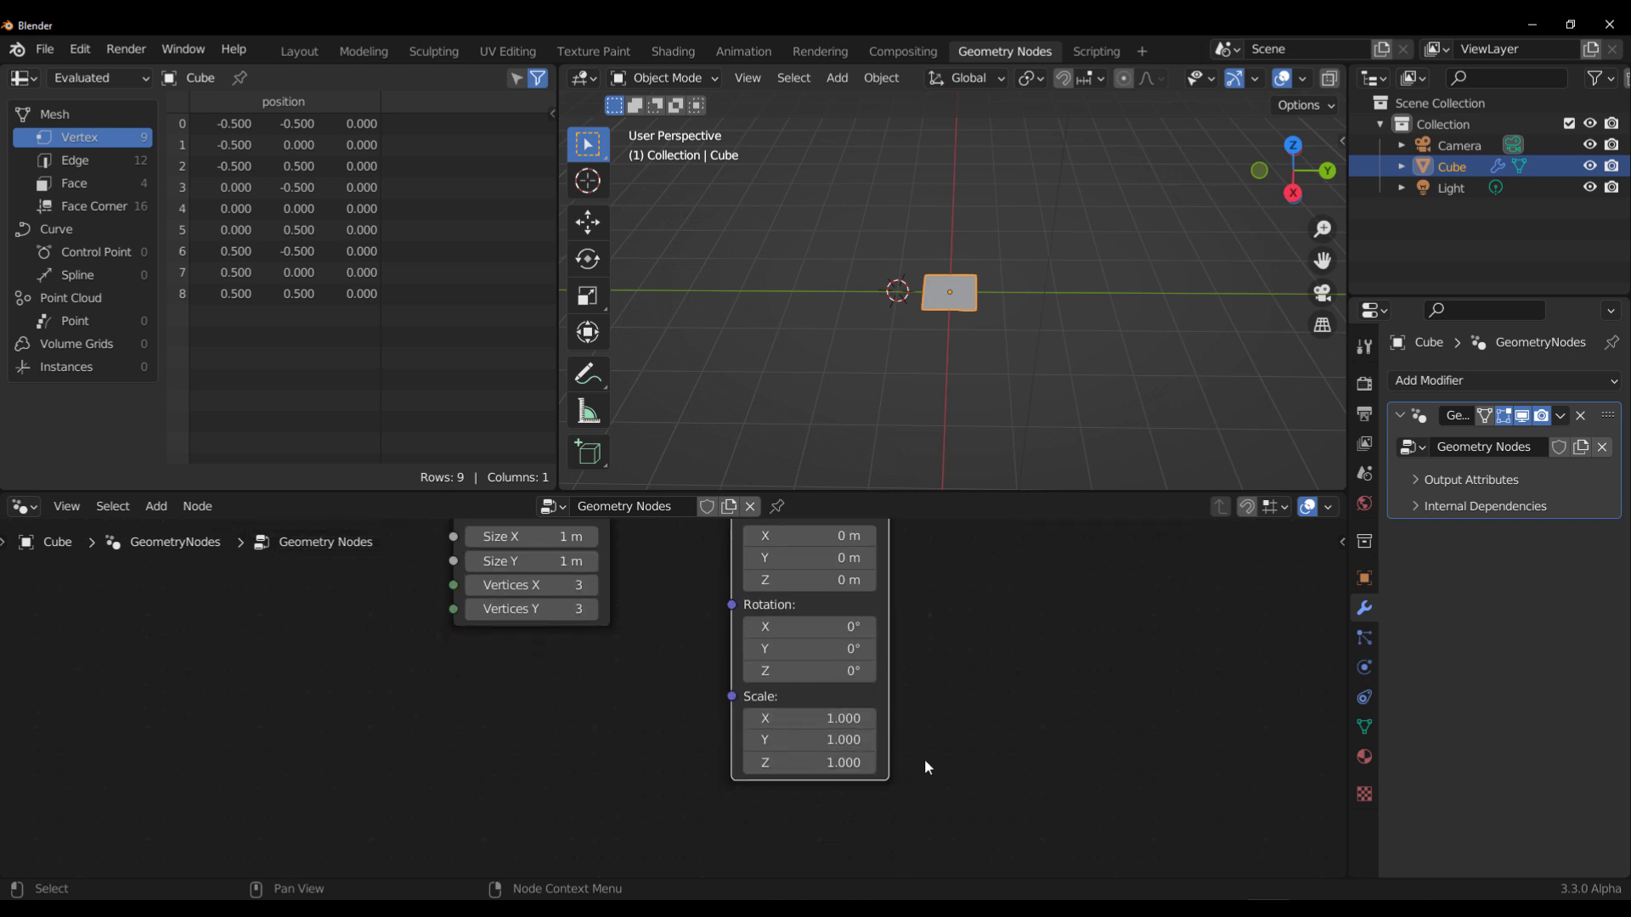
left_click_drag(841, 719, 994, 718)
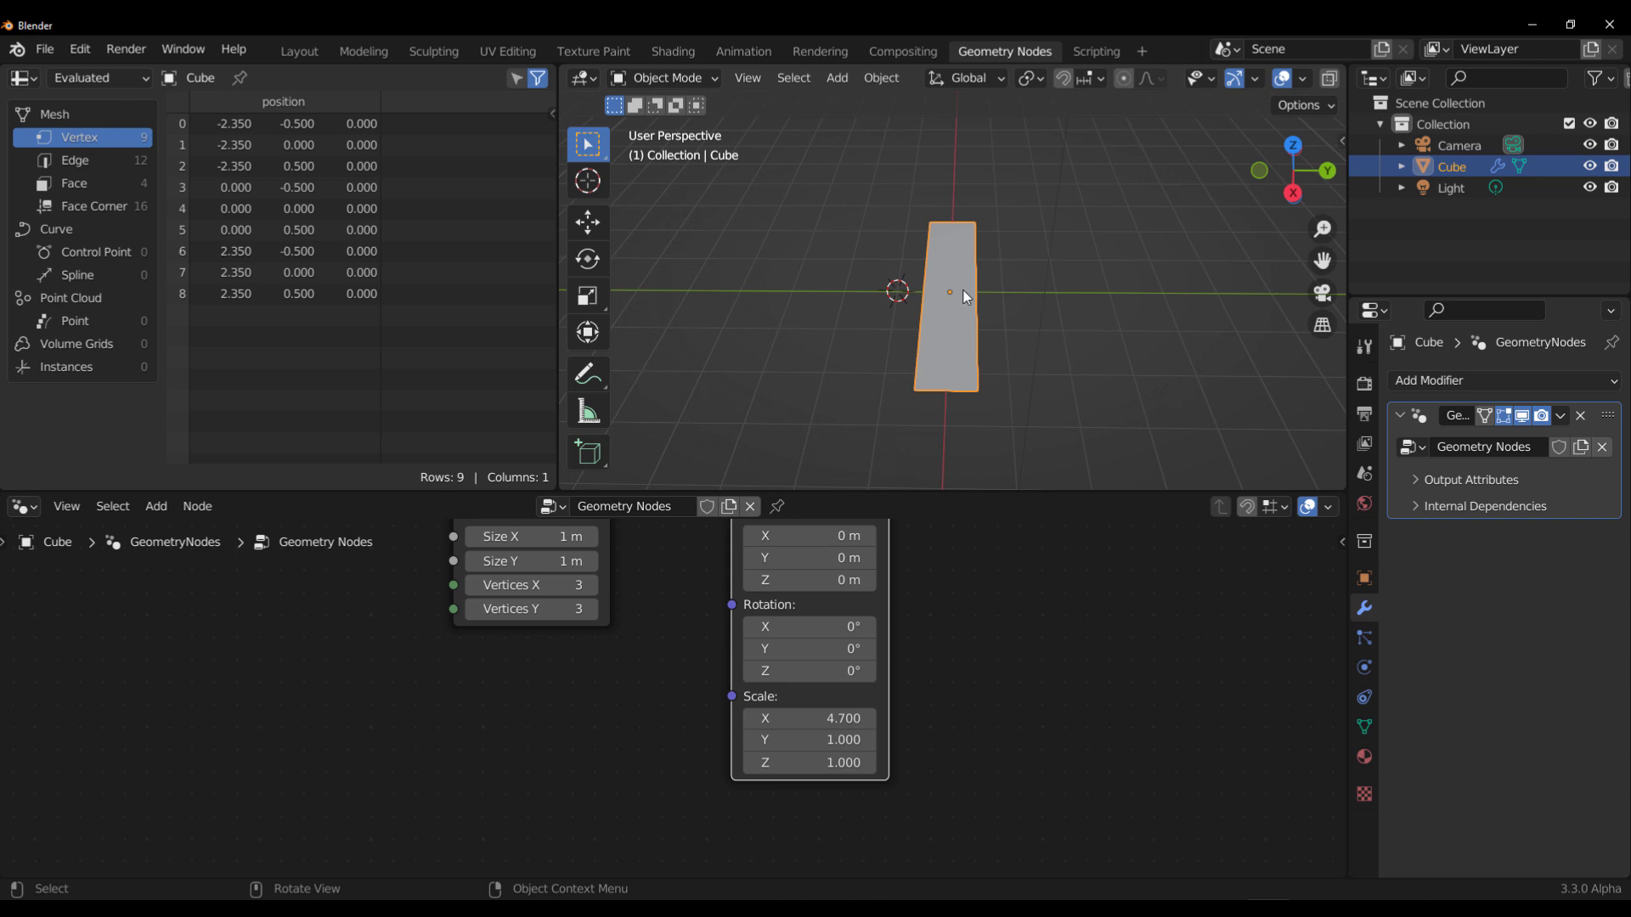
left_click(807, 717)
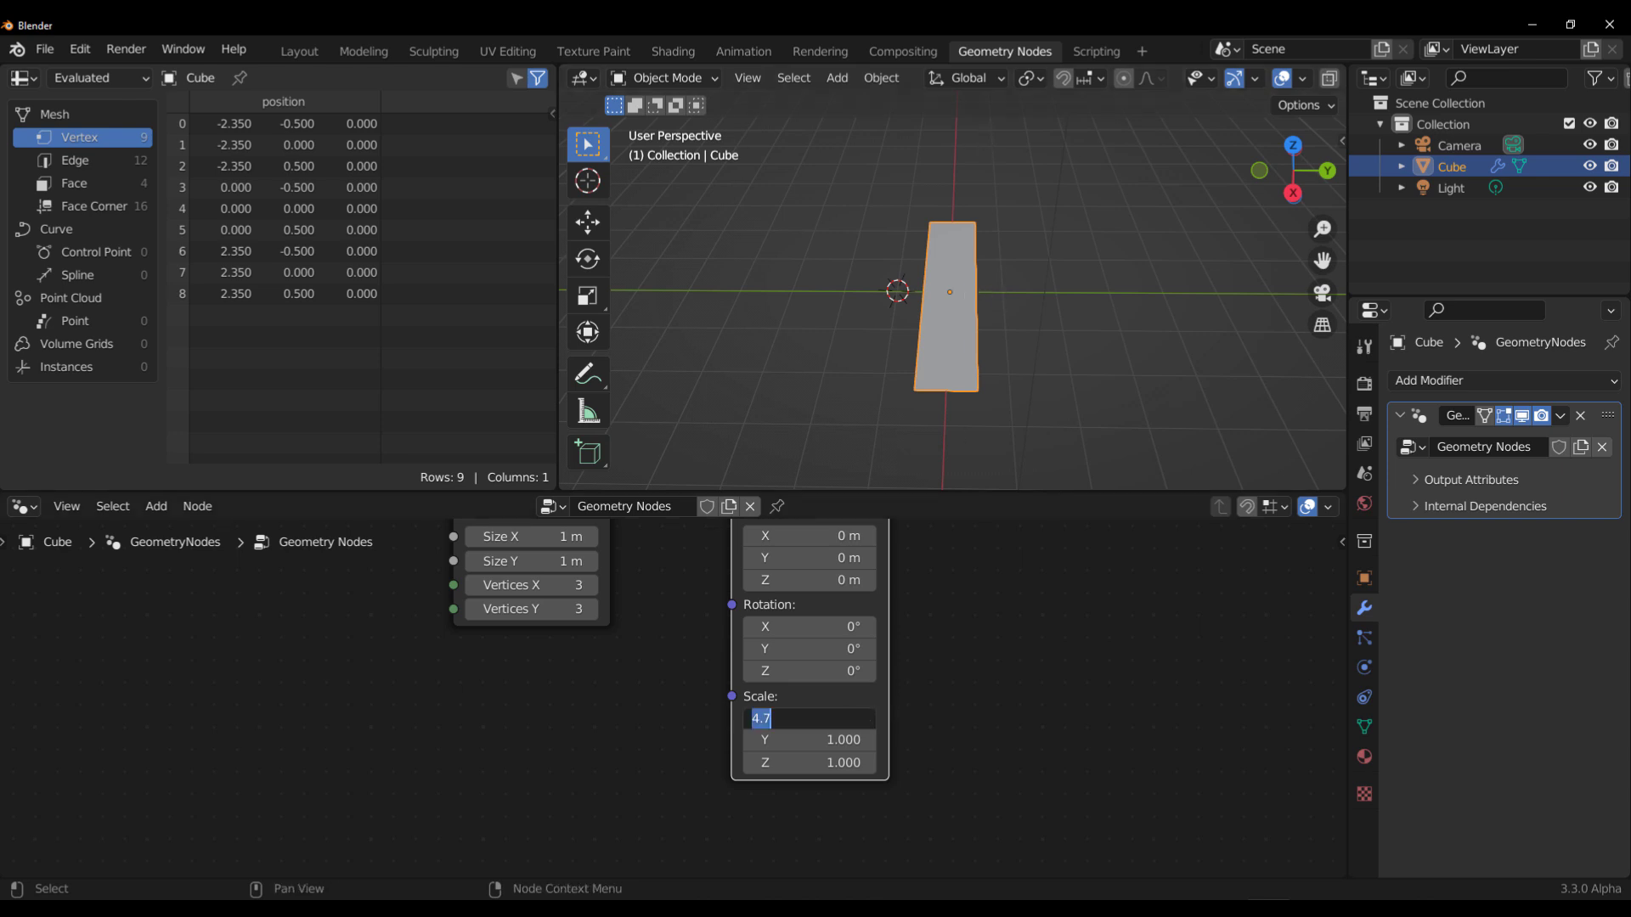
type("1")
key("Return")
- Add a vector Scale node below the Grid node, feeding the Translation input of the Transform node
scroll(972, 705, "down", 2)
middle_click_drag(971, 701, 1104, 715)
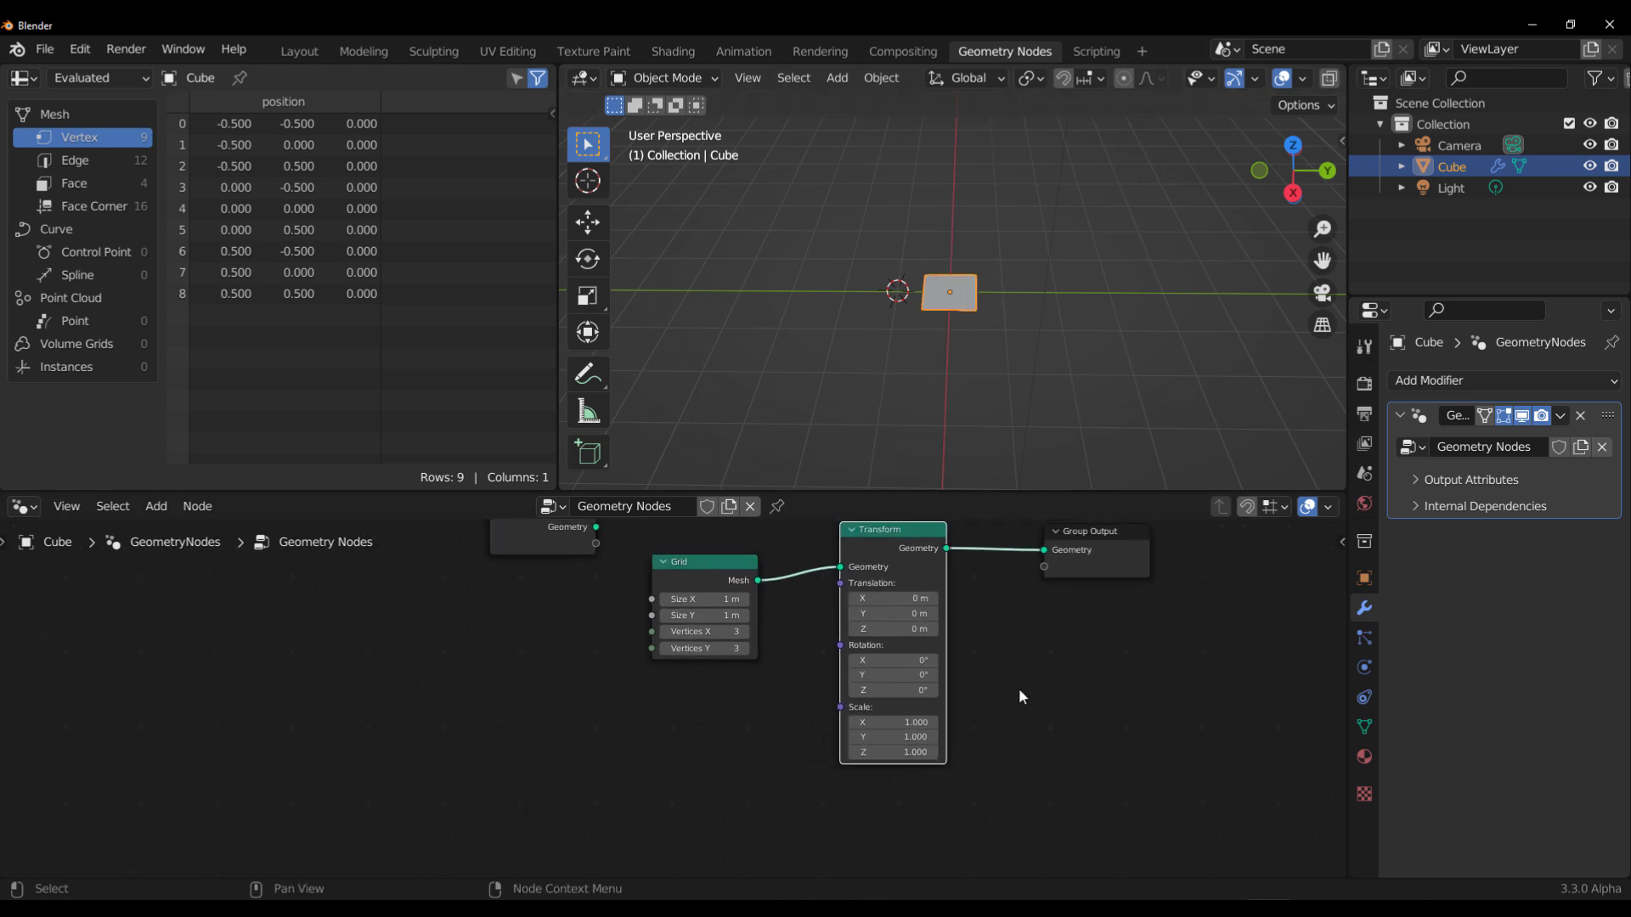
scroll(752, 714, "up", 1)
middle_click_drag(702, 717, 661, 726)
scroll(955, 371, "up", 2)
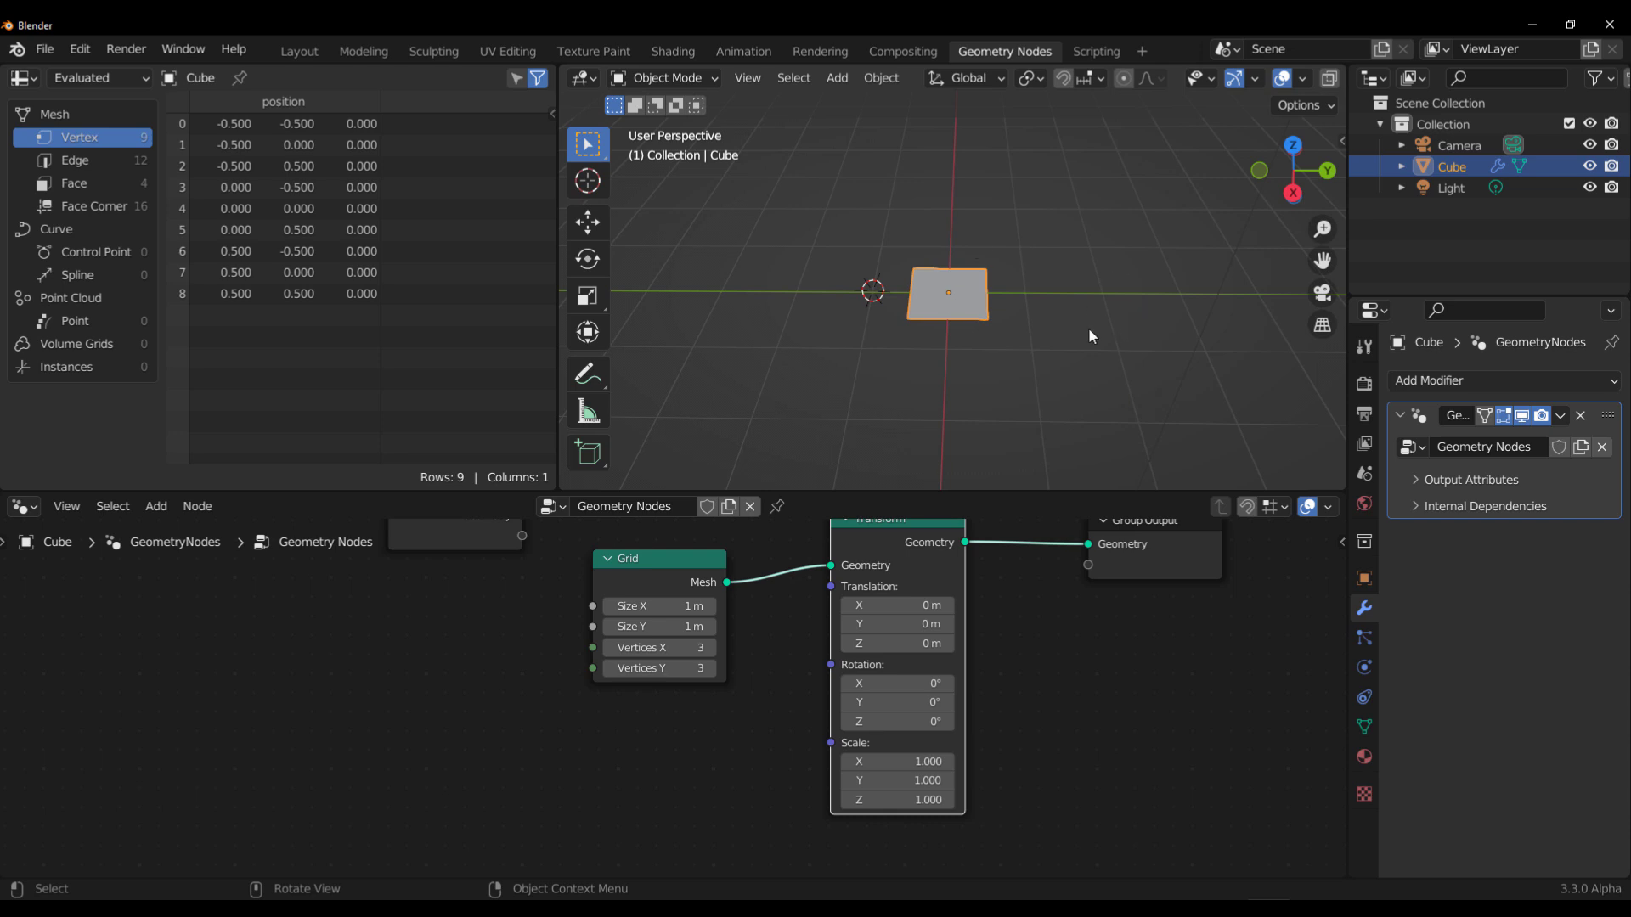
middle_click_drag(741, 712, 779, 709)
left_click_drag(870, 582, 761, 736)
type("ca")
key("BackSpace")
key("BackSpace")
type("sca")
key("Return")
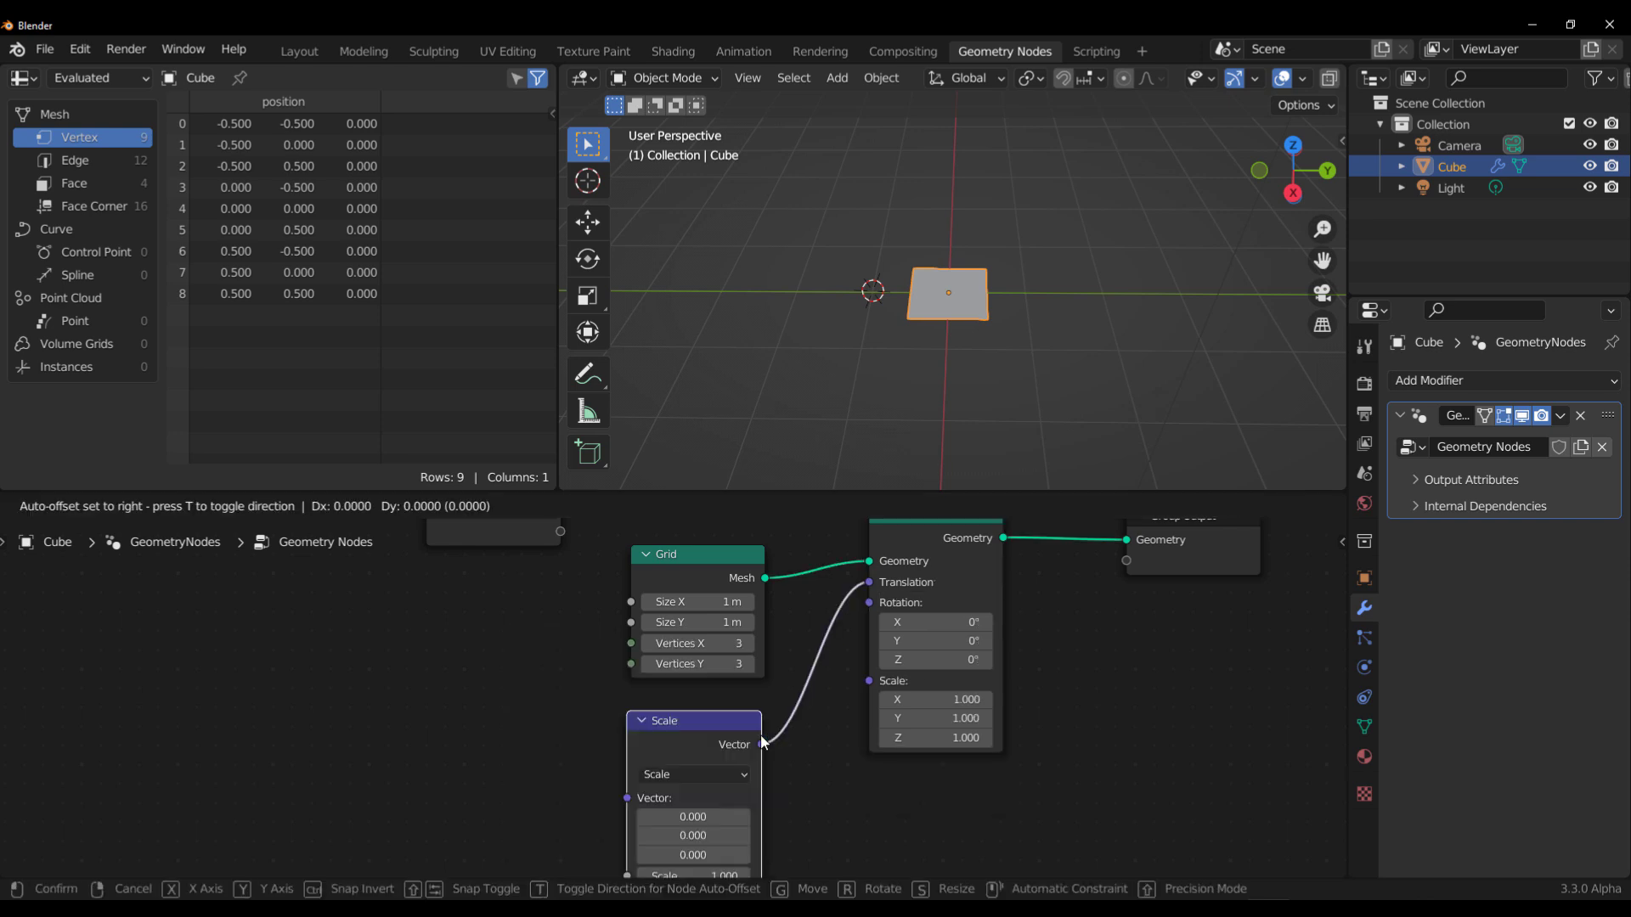
left_click(761, 735)
middle_click_drag(843, 776, 956, 747)
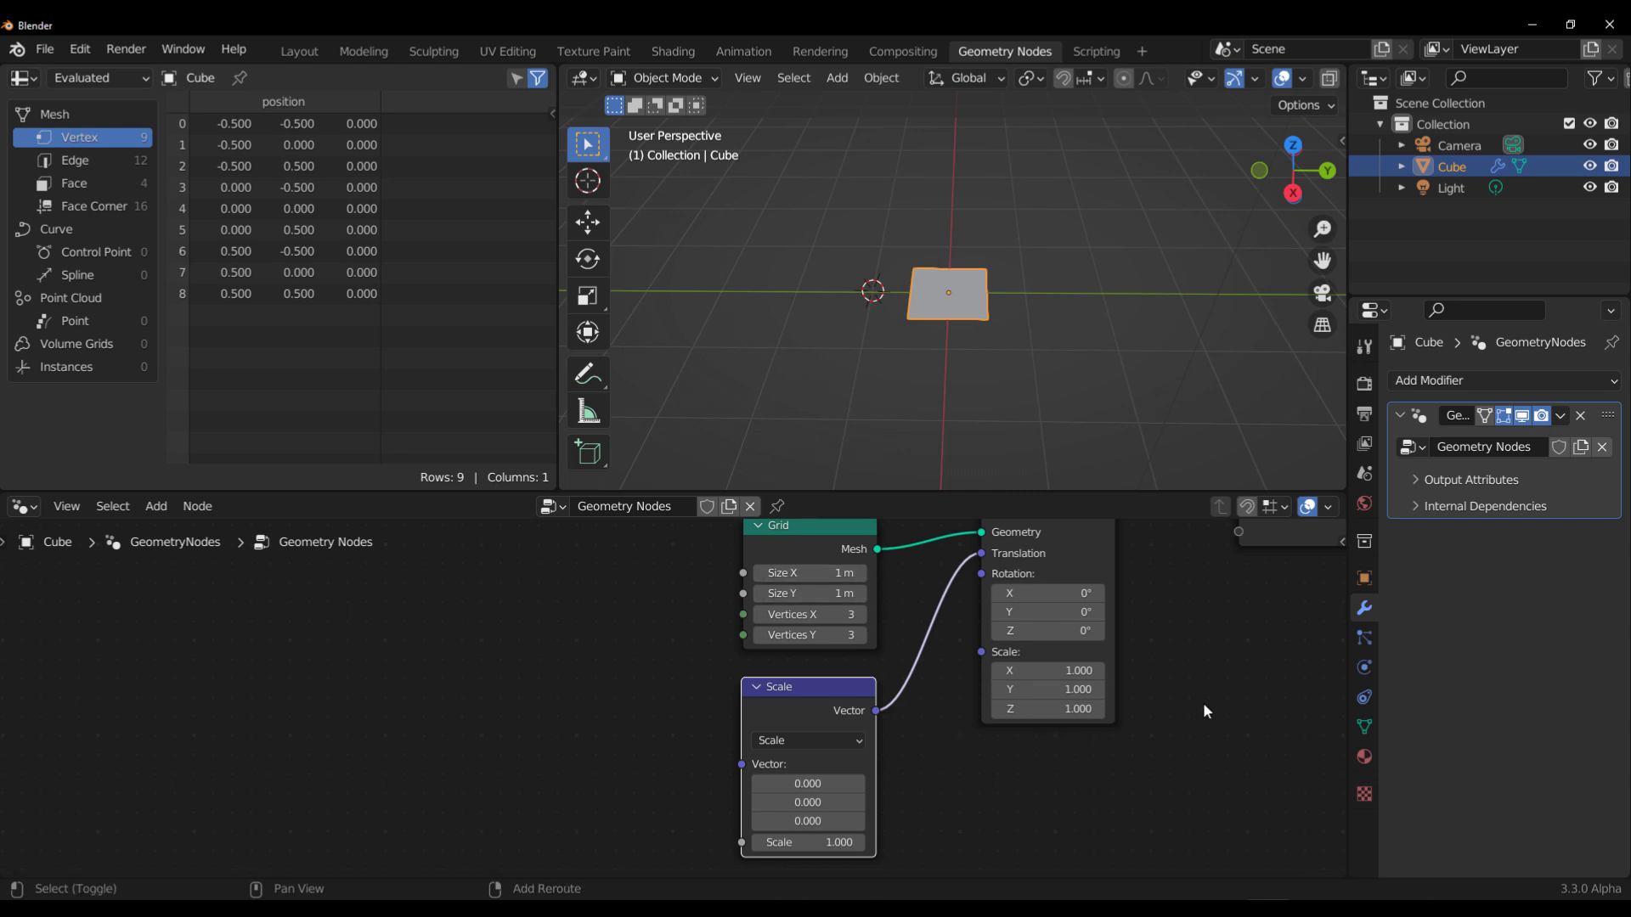
middle_click_drag(1203, 702, 1120, 764)
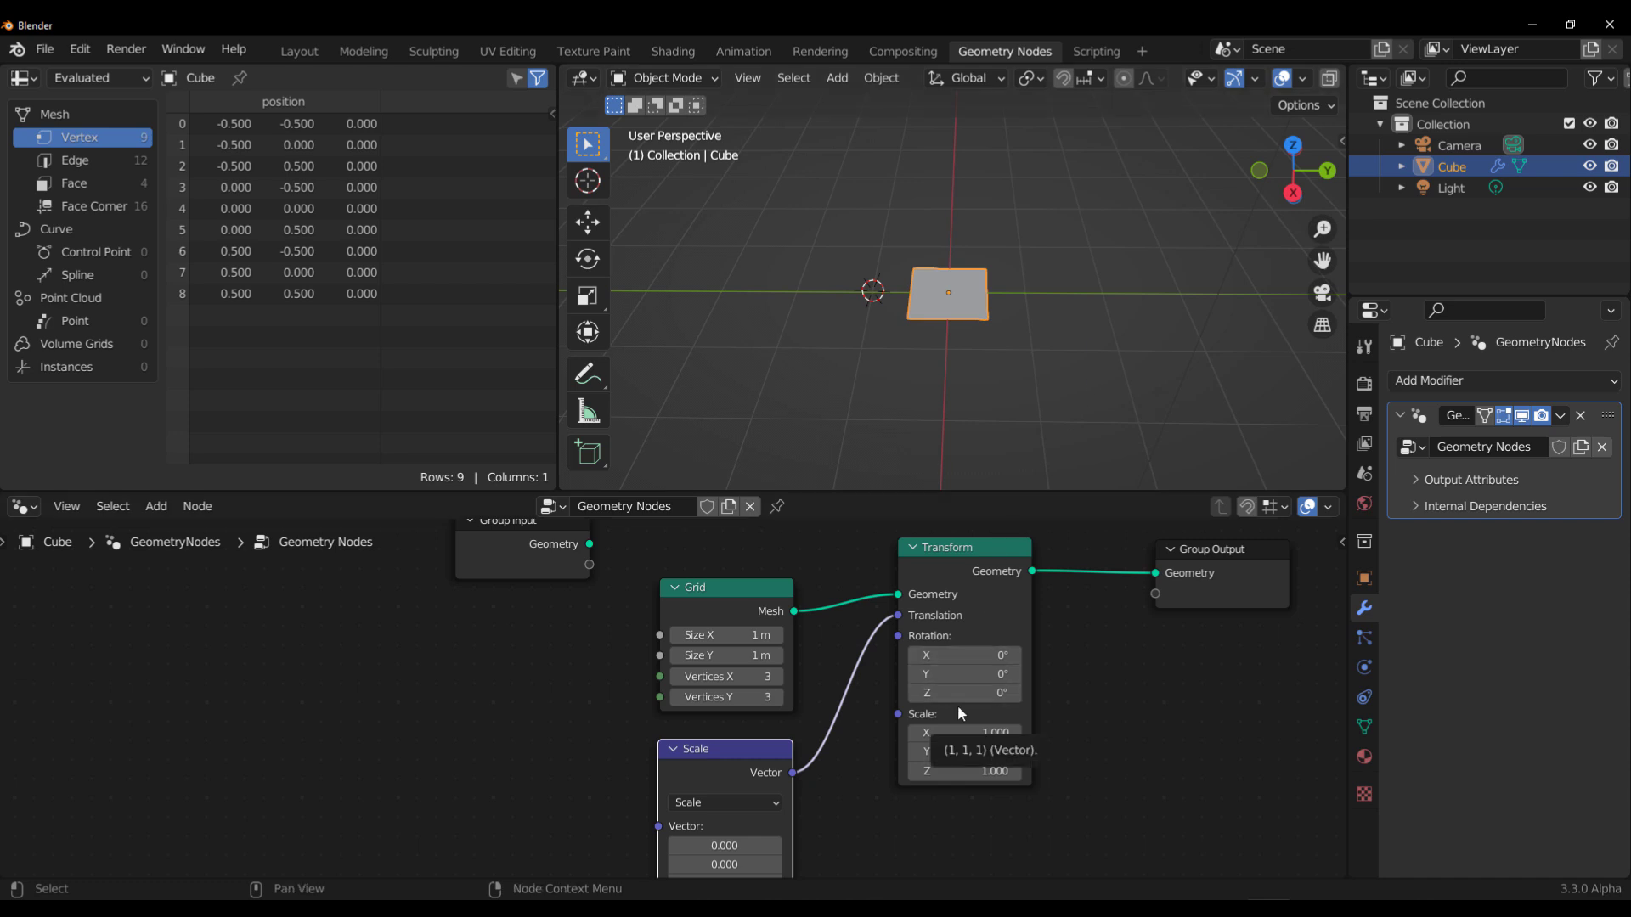
middle_click_drag(1100, 741, 1125, 659)
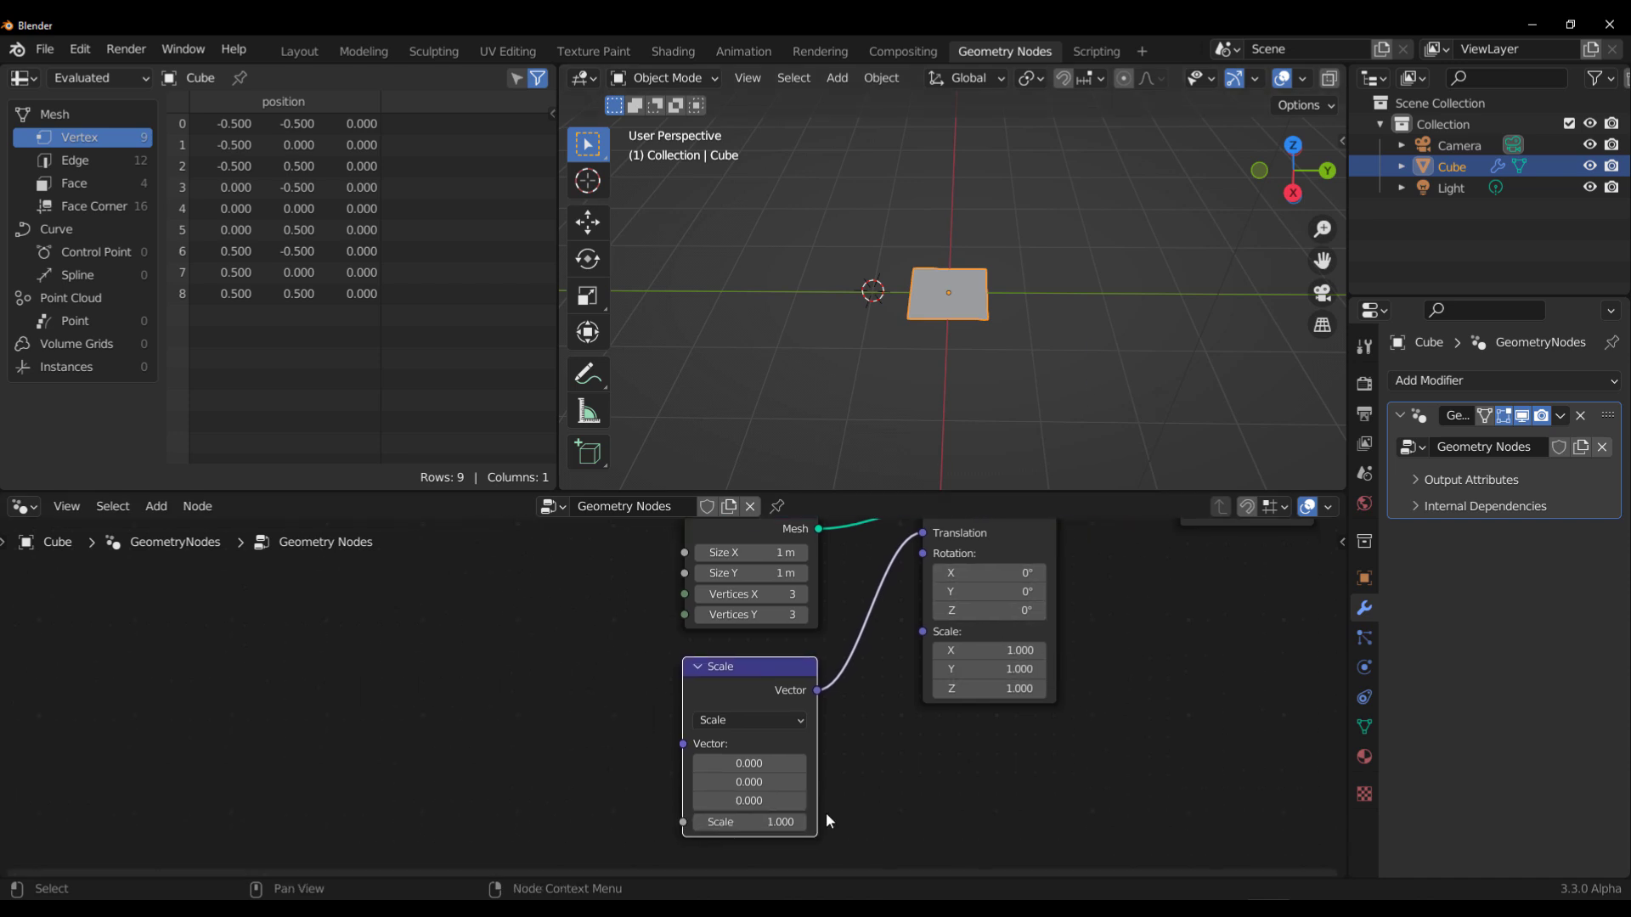
- Set the vector Scale node's factor to 0.5 and its vector X and Y values to 1
left_click(747, 822)
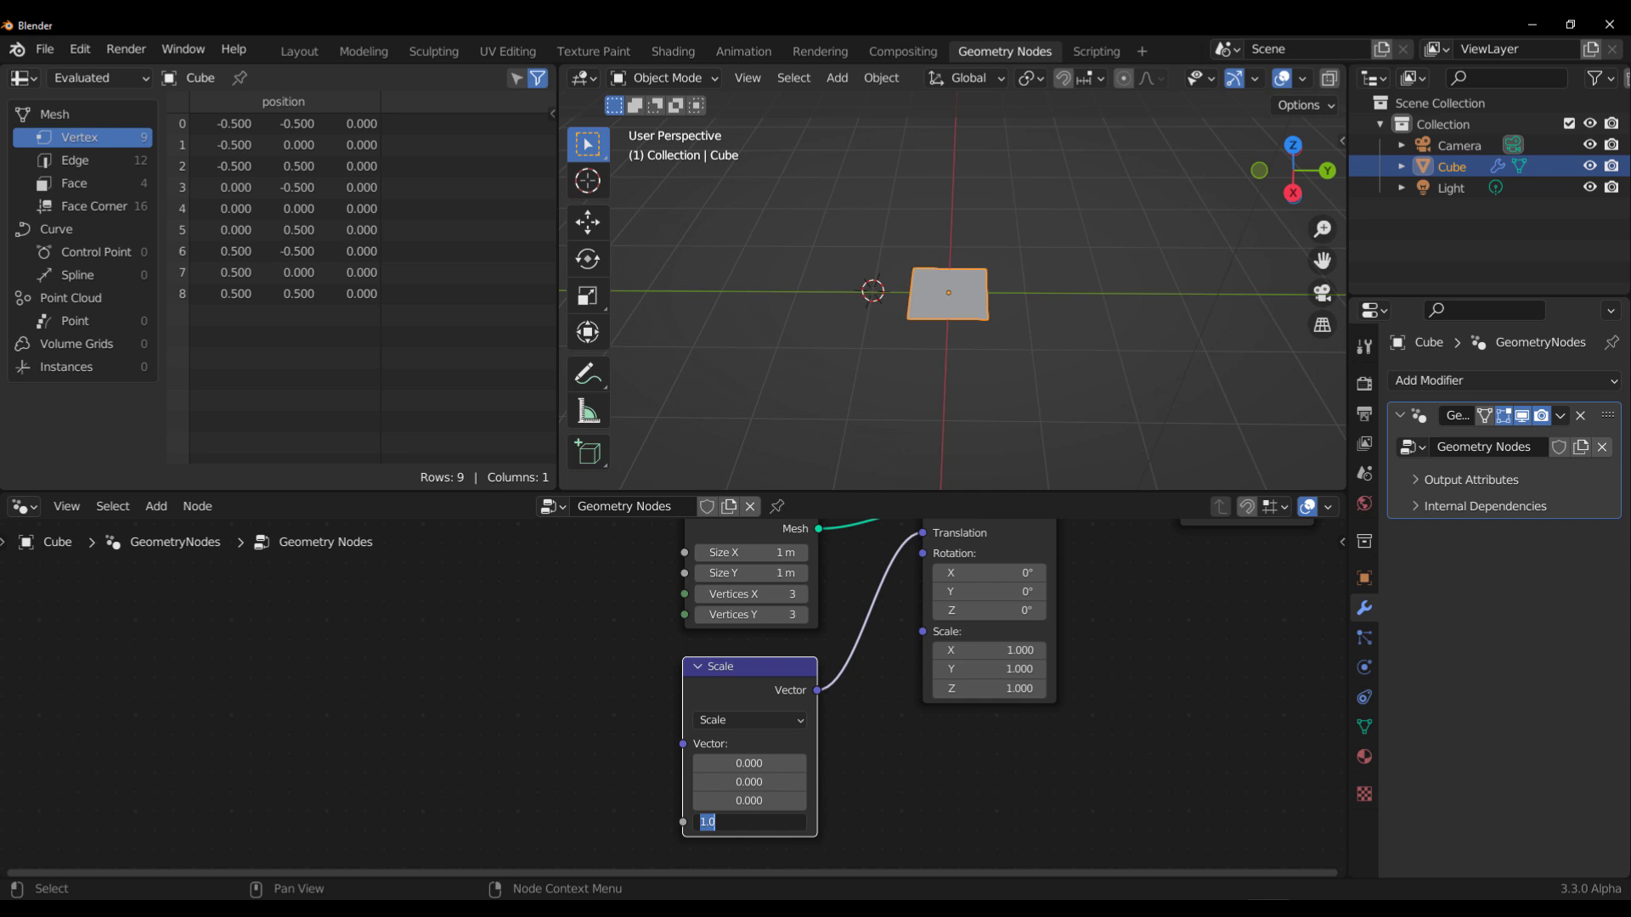
type("00.5")
key("Return")
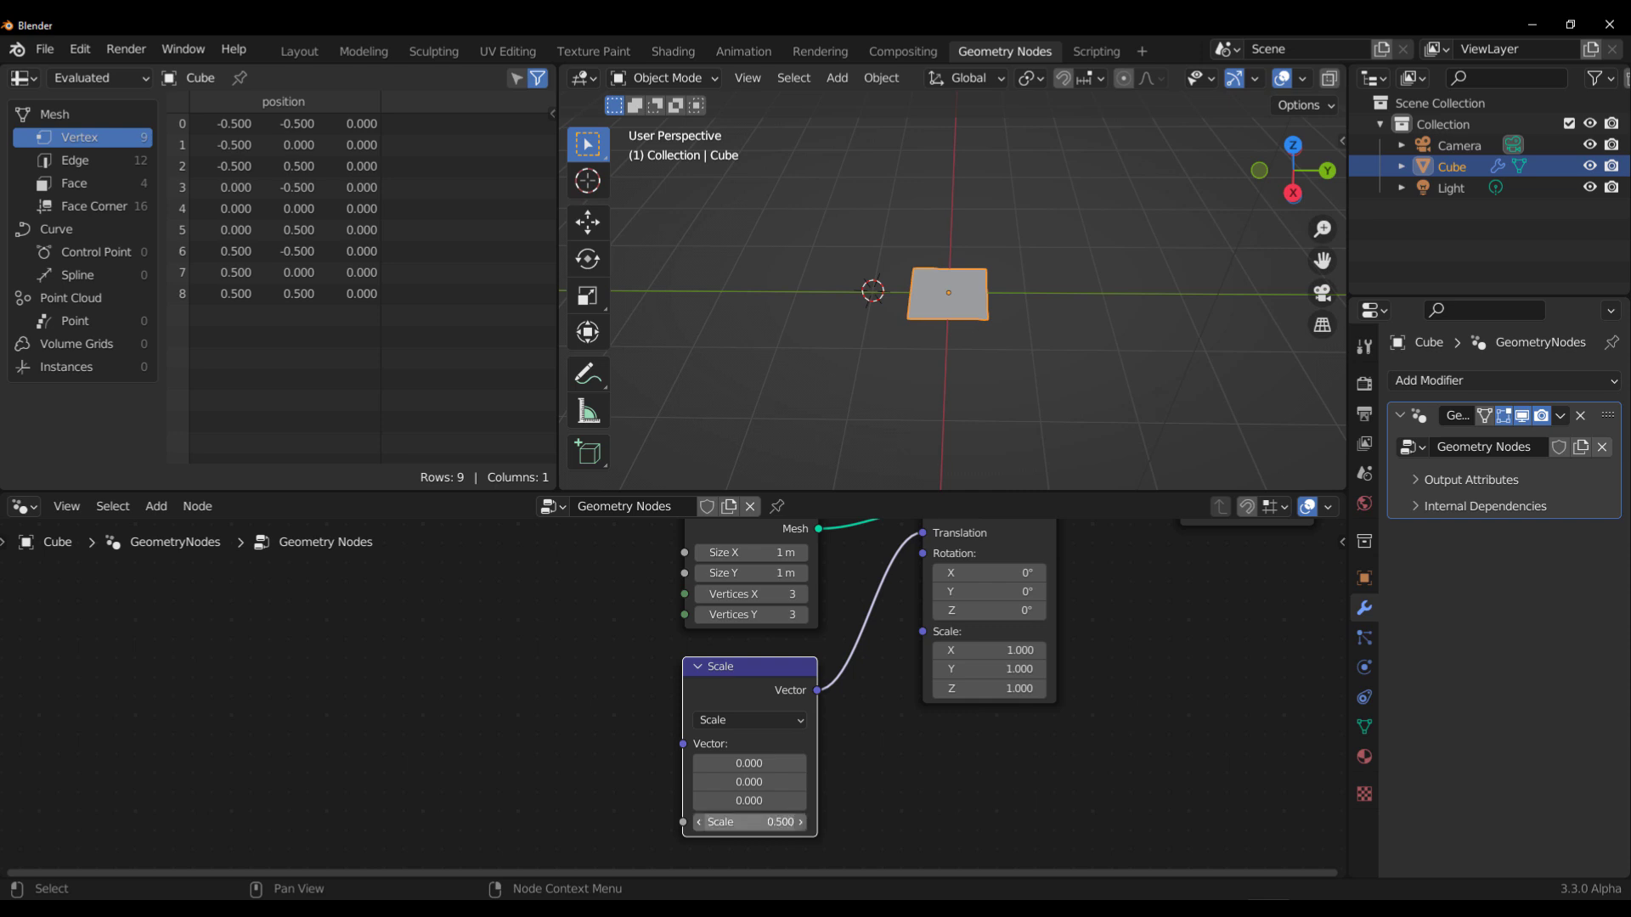
left_click(749, 763)
type("1")
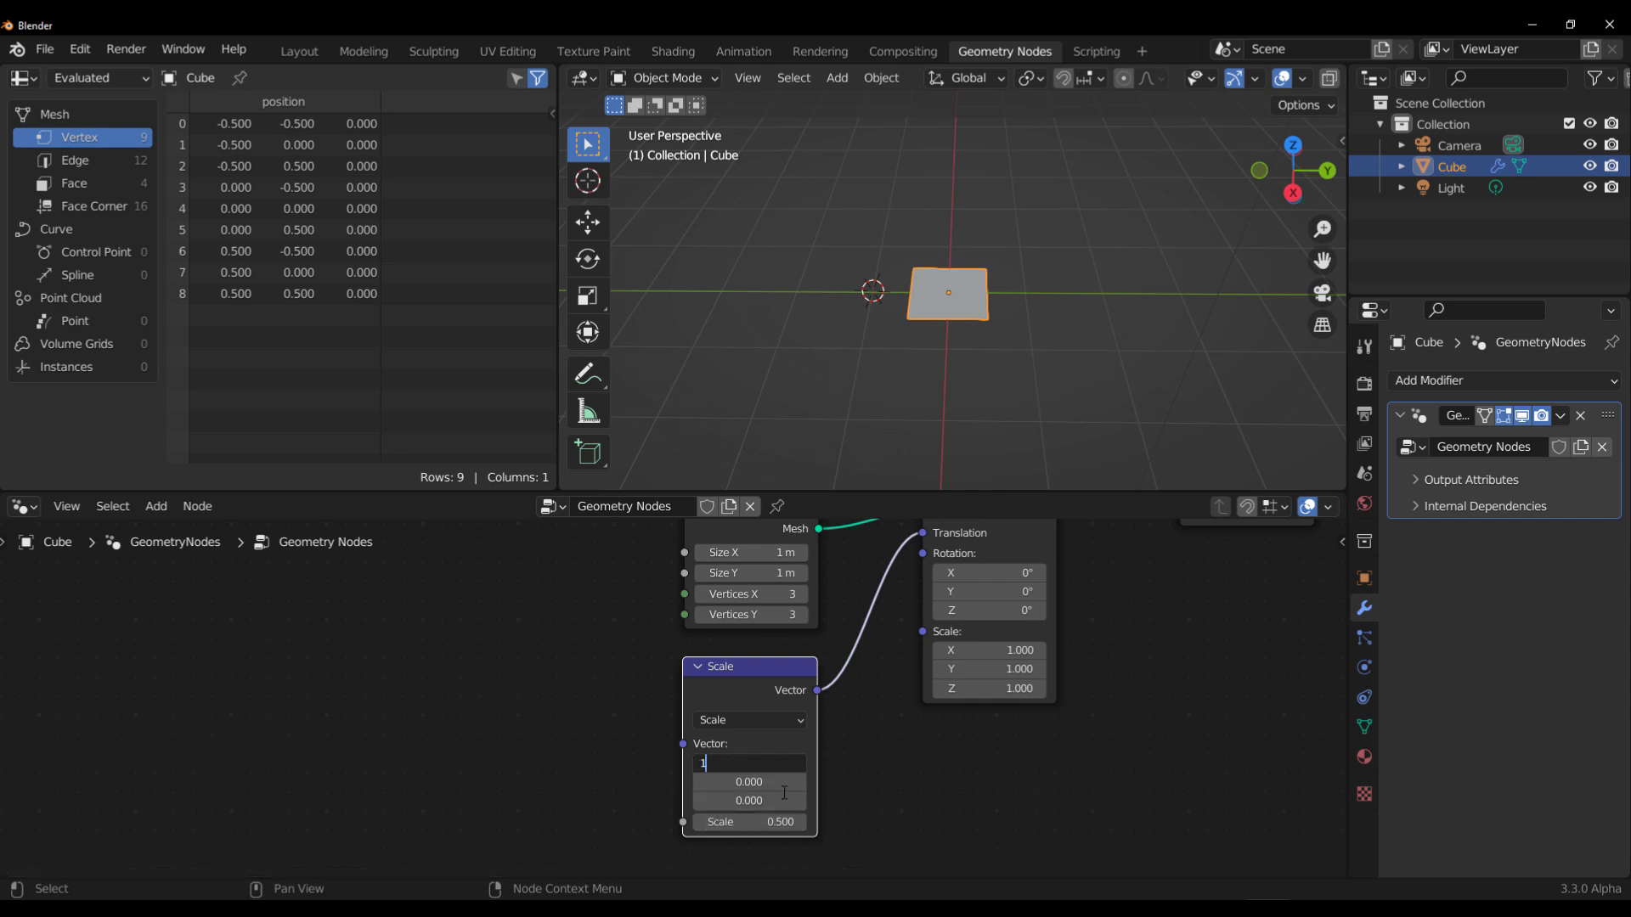
key("Tab")
type("1")
key("Return")
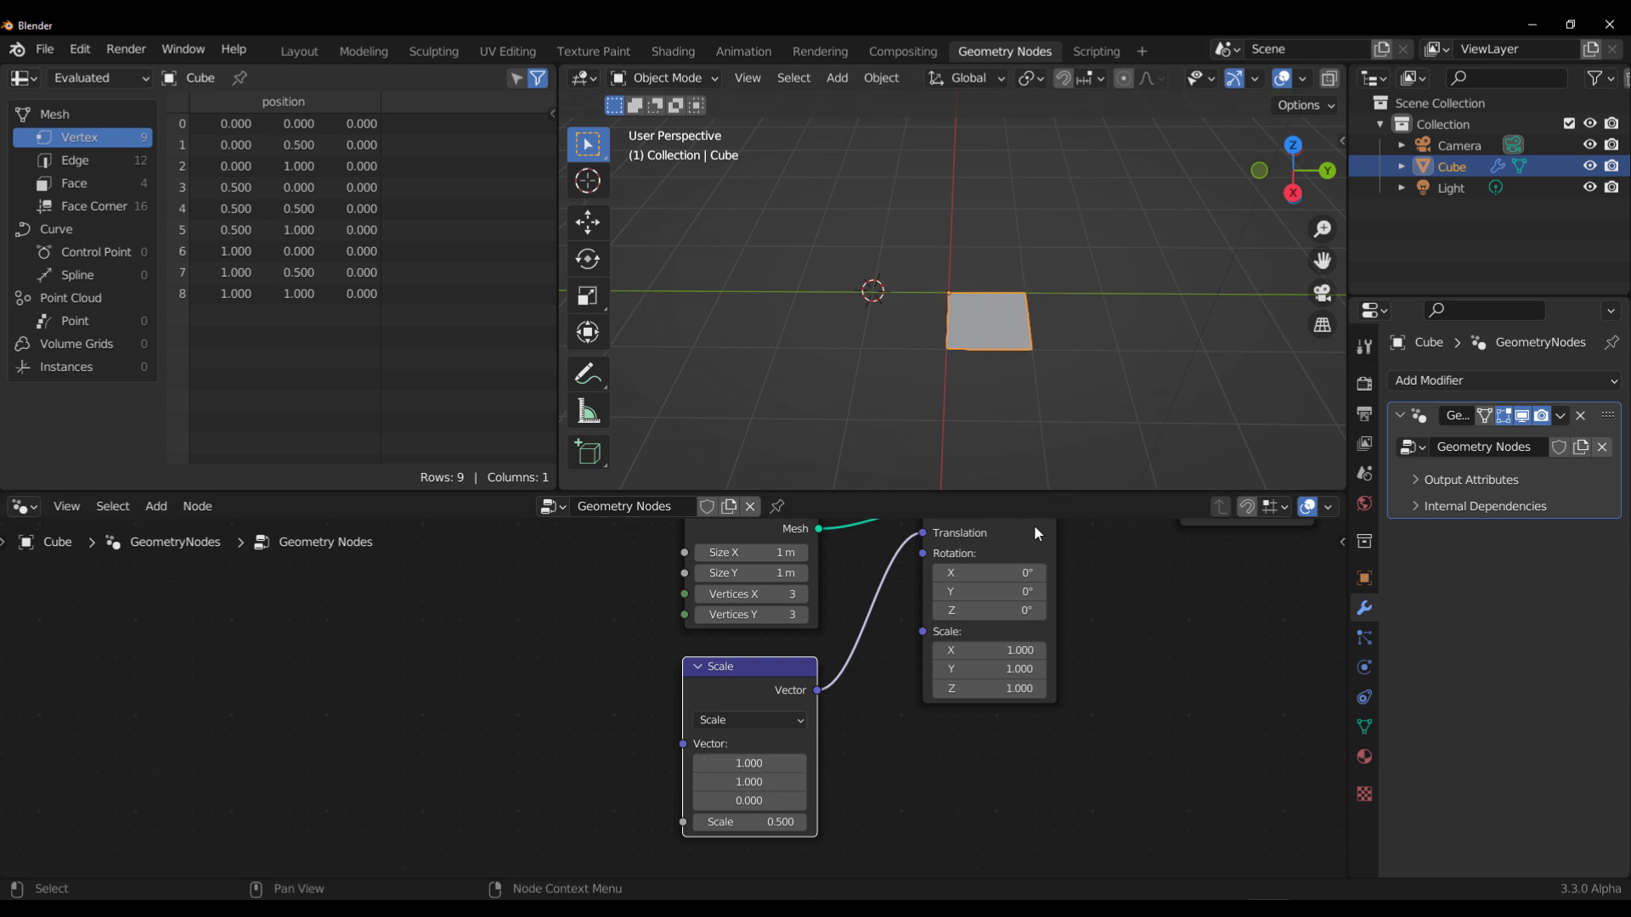
- Try an X scale of 2.5 on the Transform node and reset it to 1
left_click(1010, 650)
type("2.6")
key("Return")
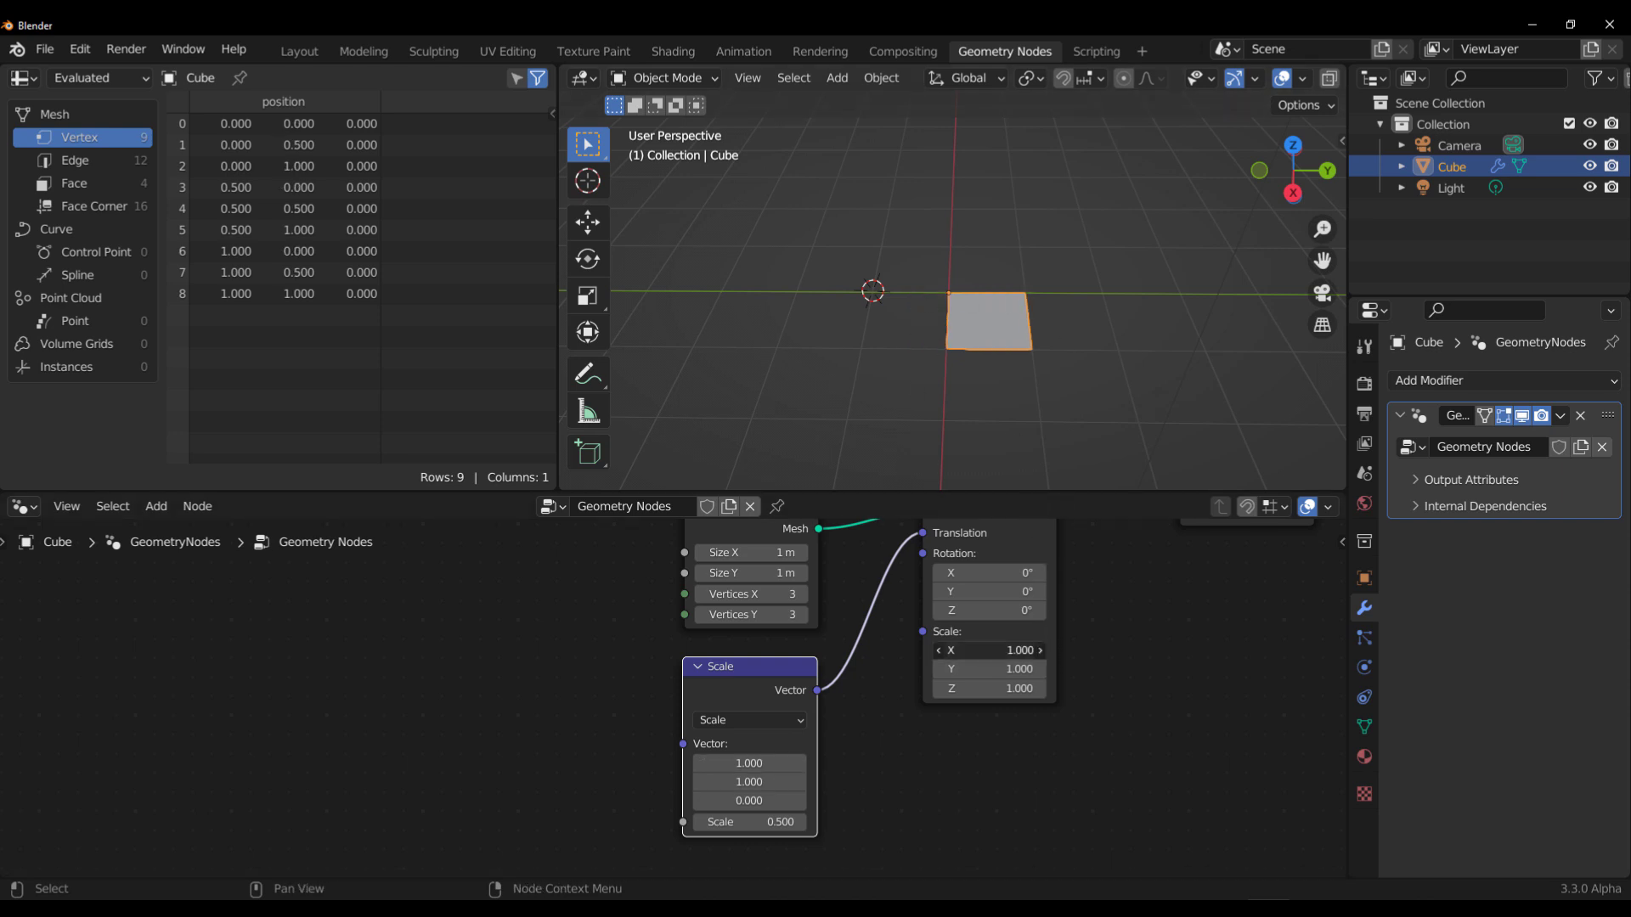
left_click(939, 650)
middle_click_drag(860, 187, 853, 319)
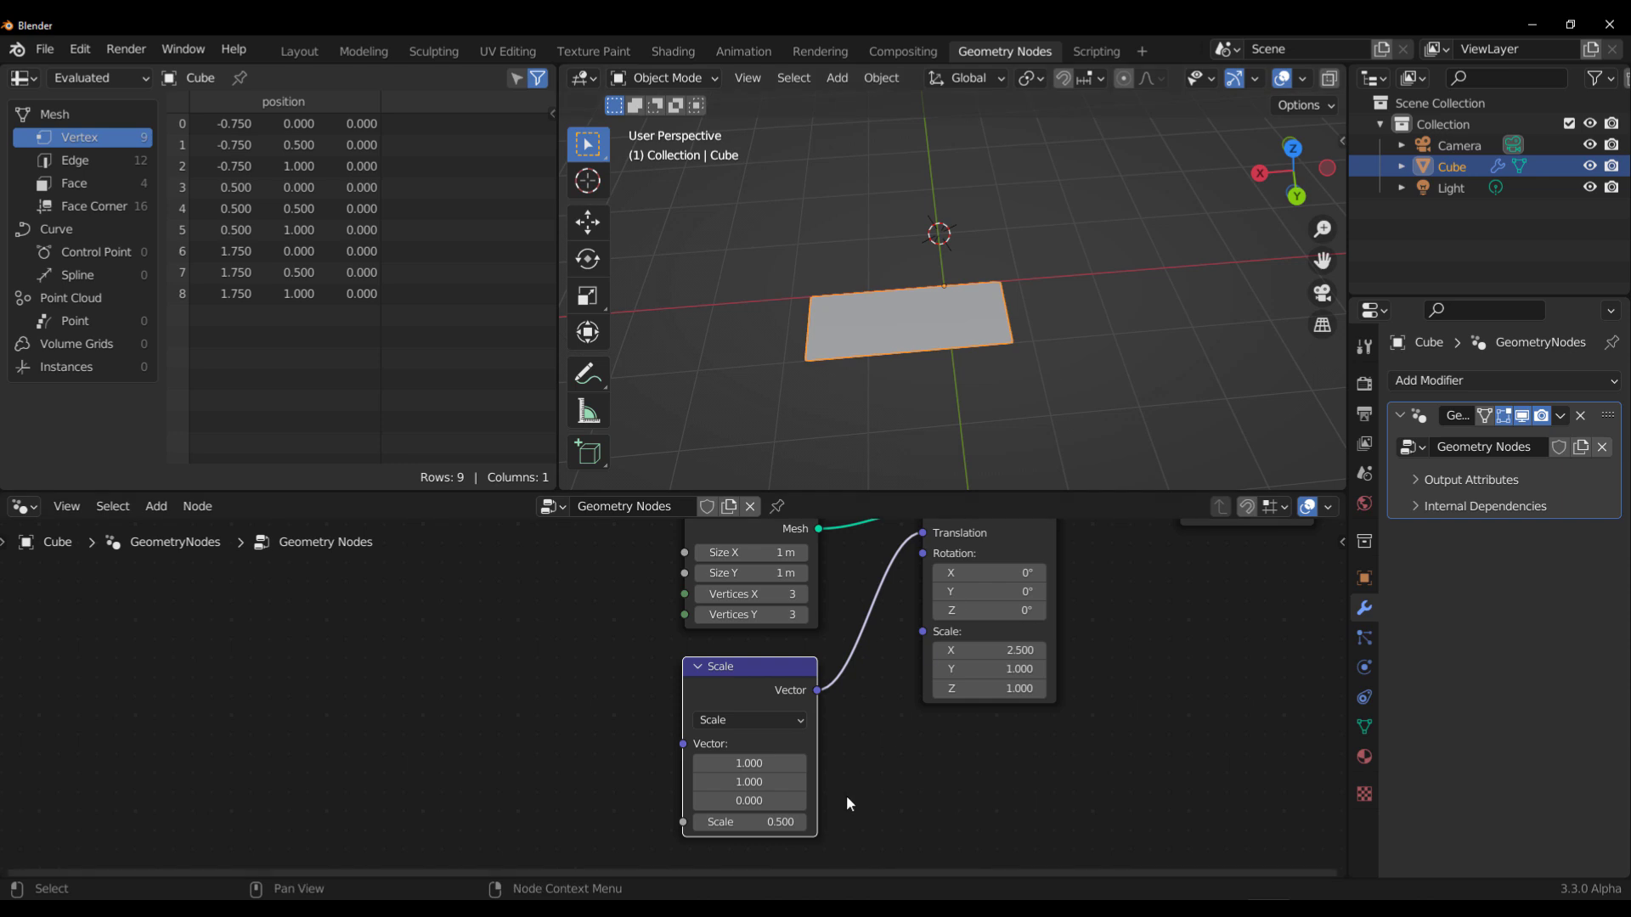
left_click(987, 650)
type("0")
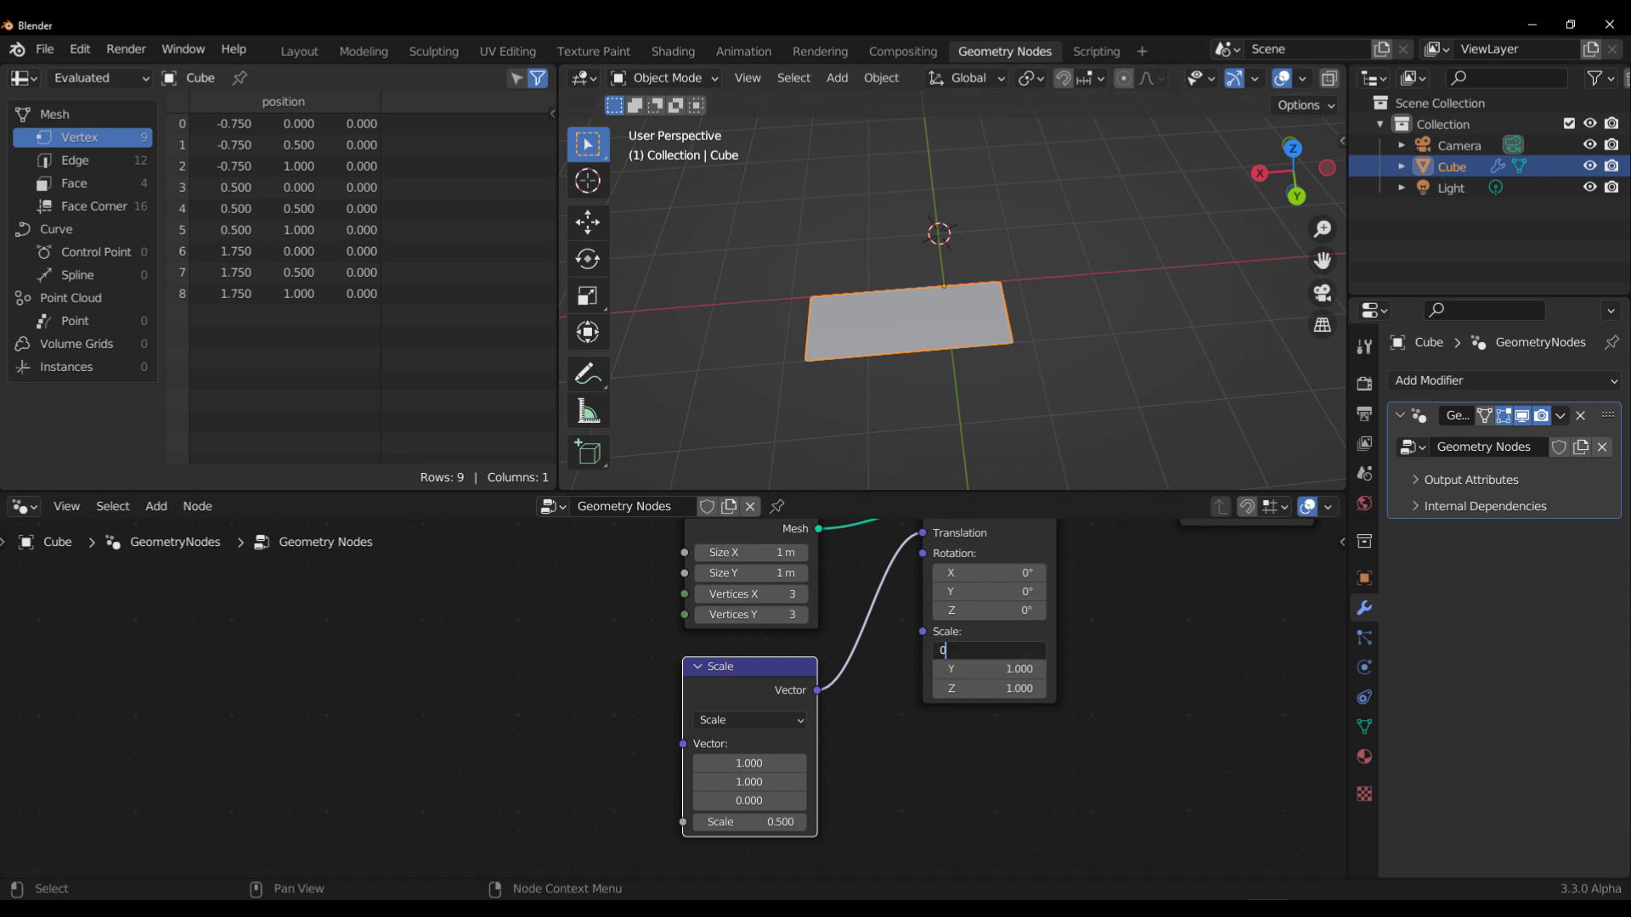
key("Return")
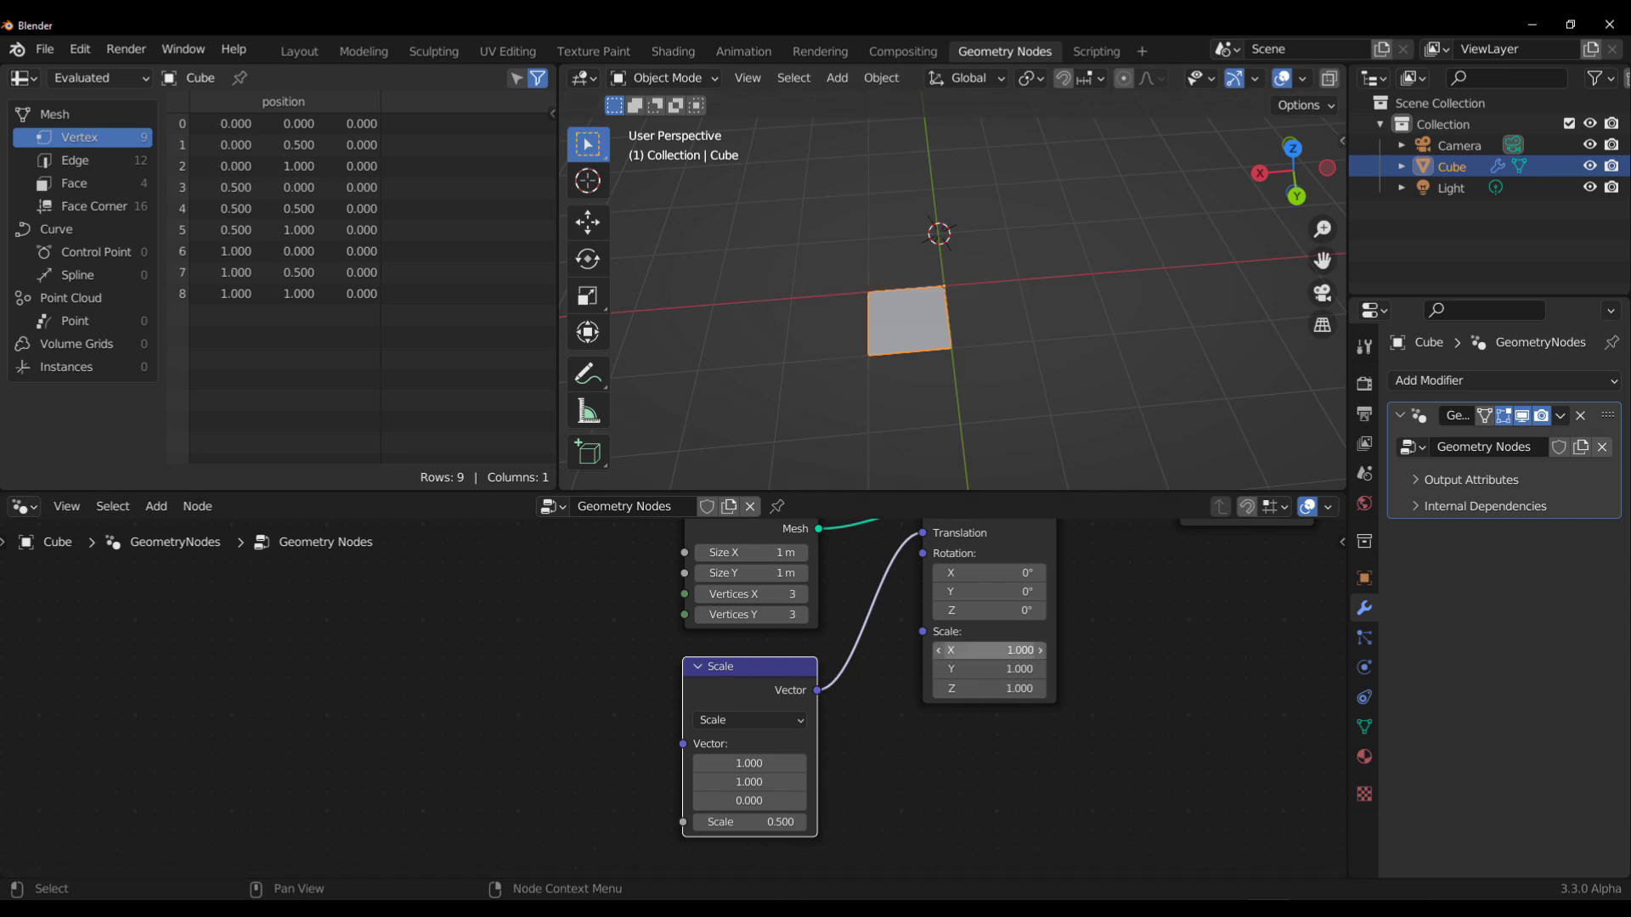
- Add a Combine XYZ node feeding the Vector input of the Scale node and place it close beside that node
middle_click_drag(1019, 754, 1148, 712)
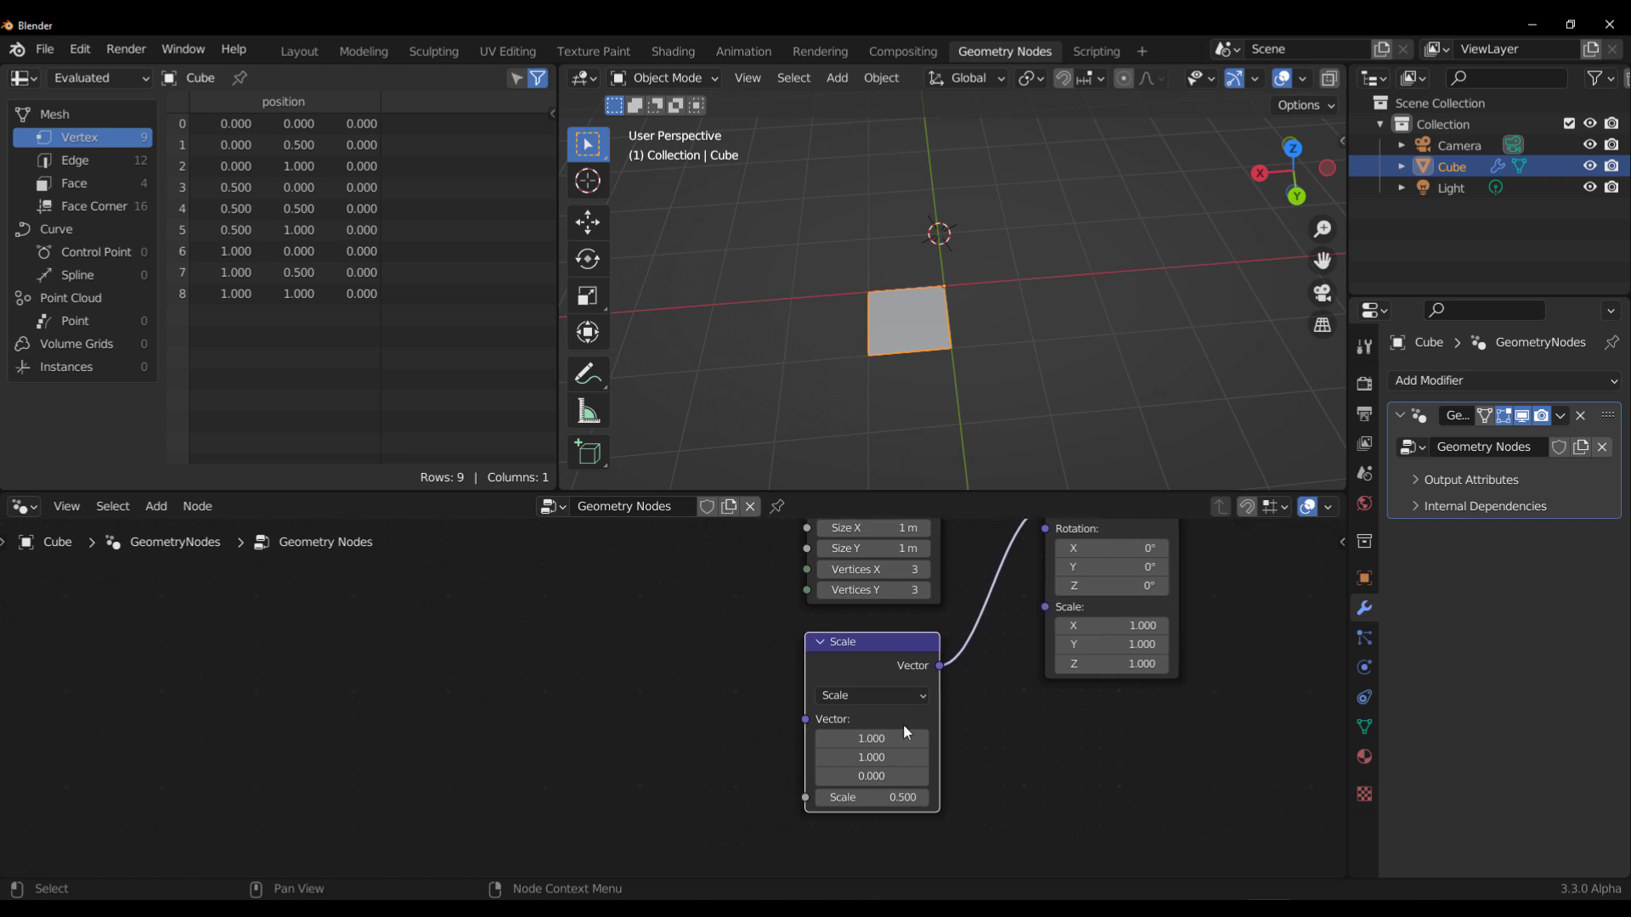
left_click_drag(805, 719, 568, 697)
type("co")
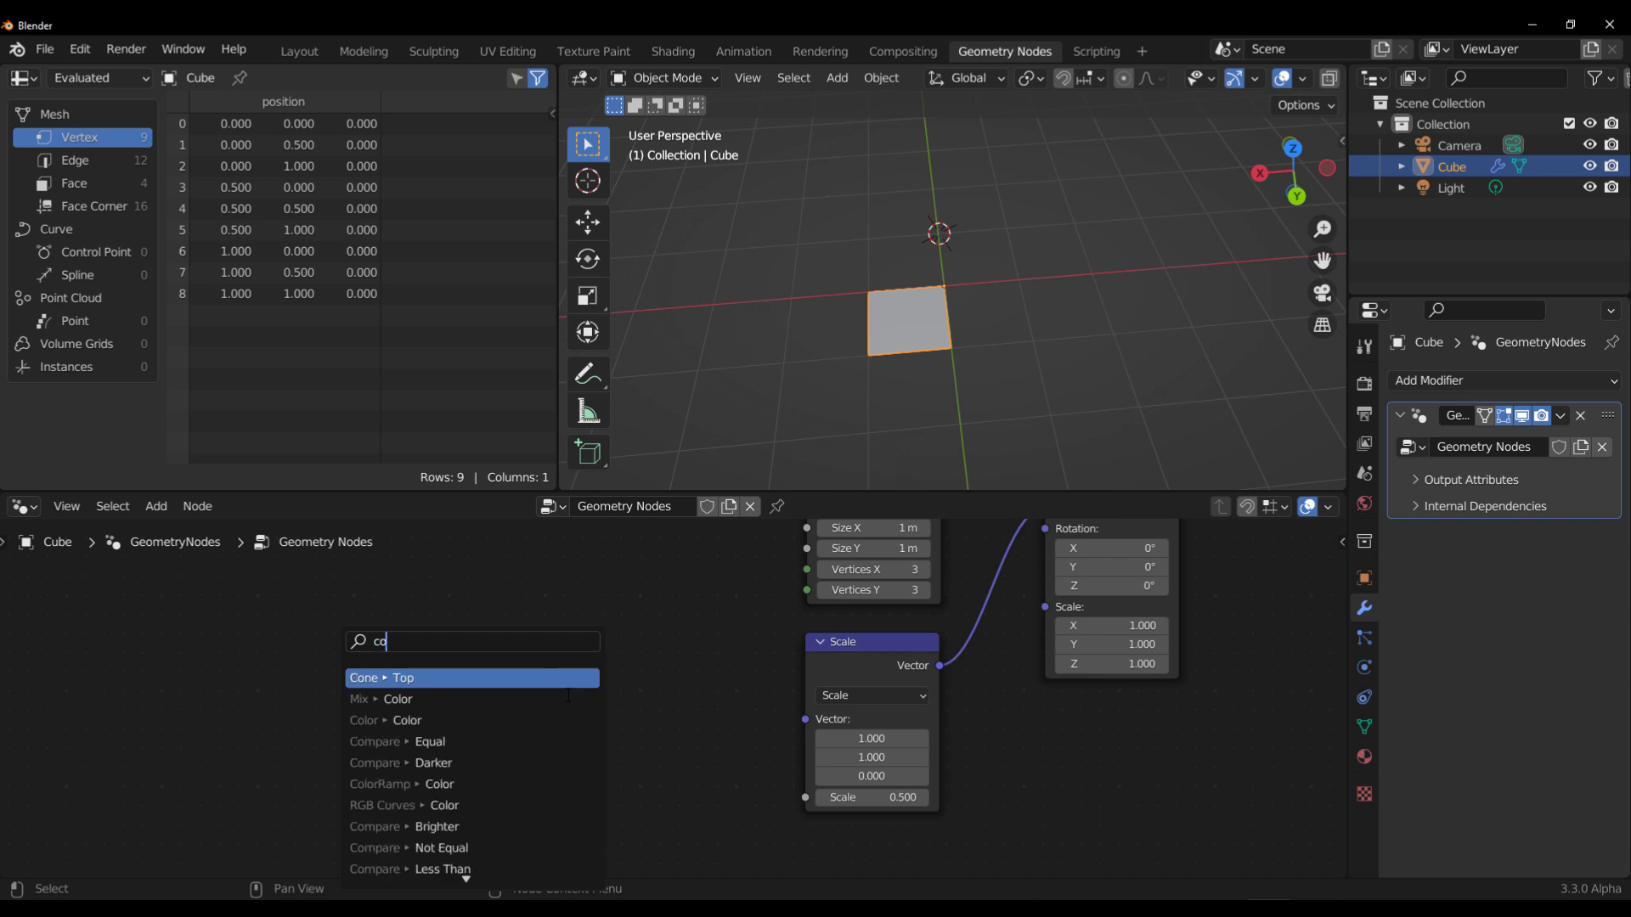
type("mbo")
left_click(568, 698)
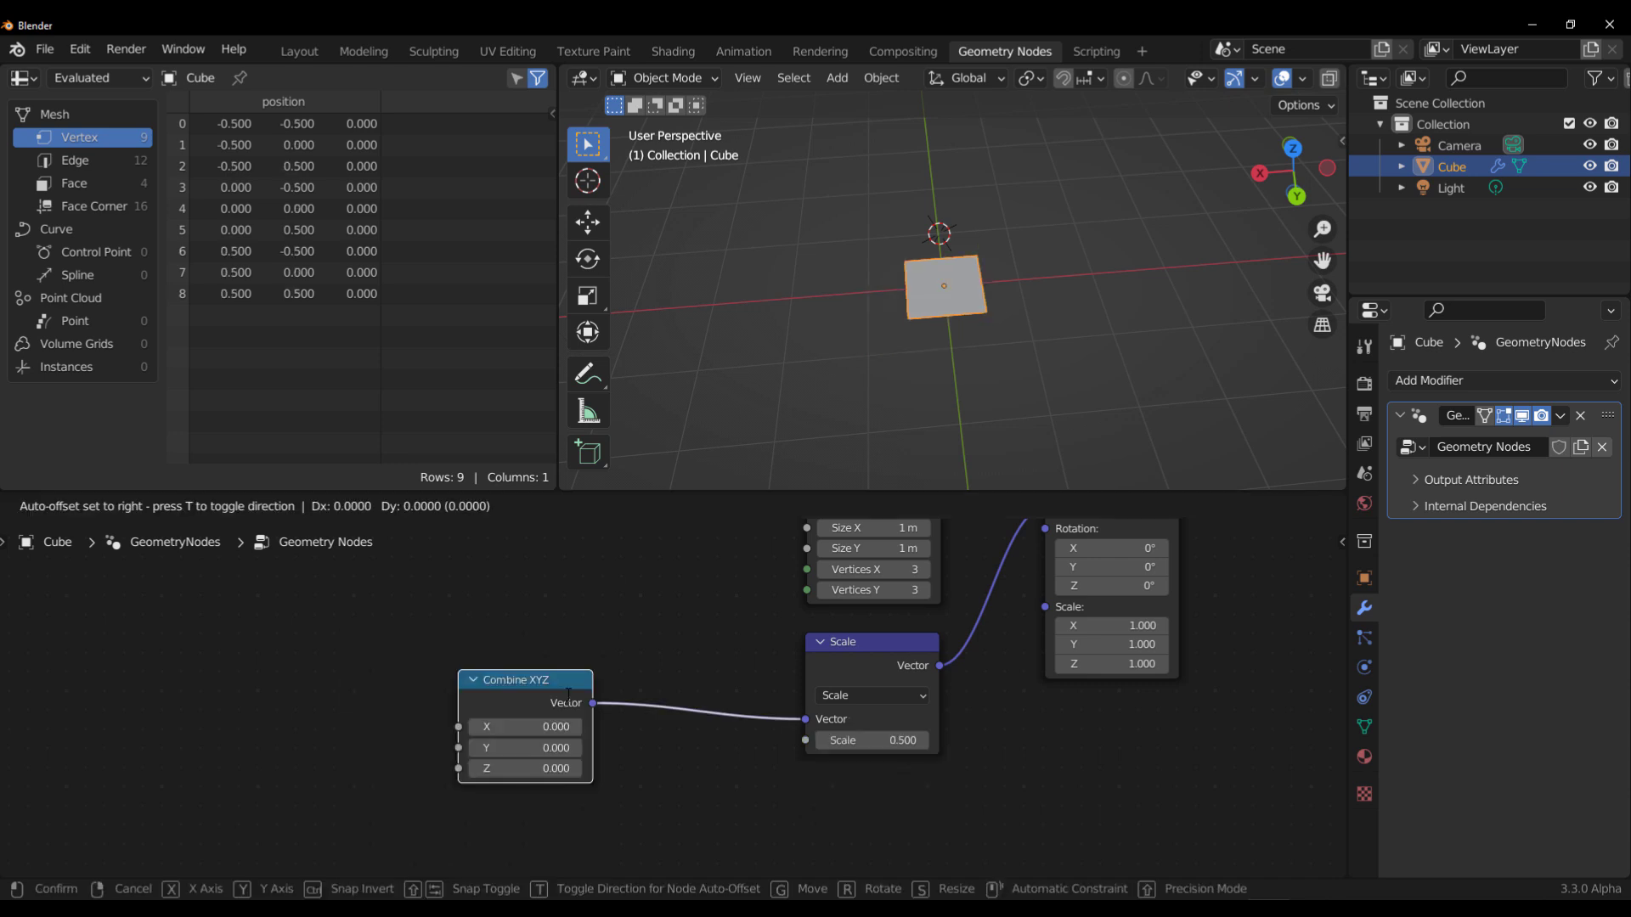
left_click(631, 685)
middle_click_drag(437, 605, 593, 624)
left_click_drag(752, 681, 824, 679)
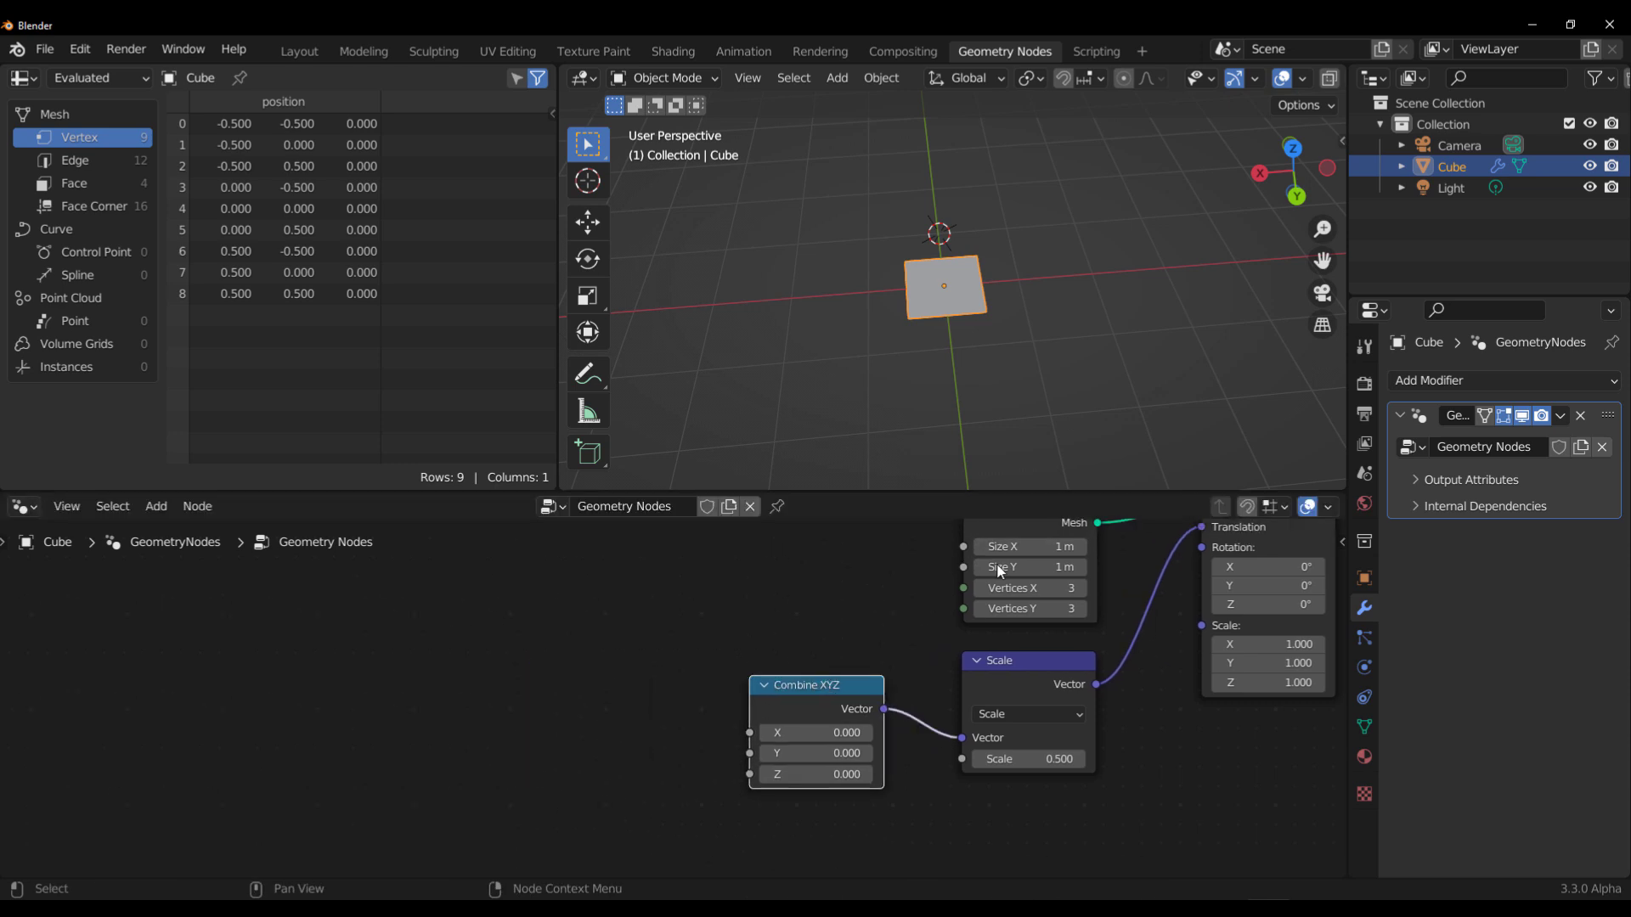
- Try an X value of 2.9 on the Combine XYZ node and reset it to 0
middle_click_drag(1095, 582, 938, 601)
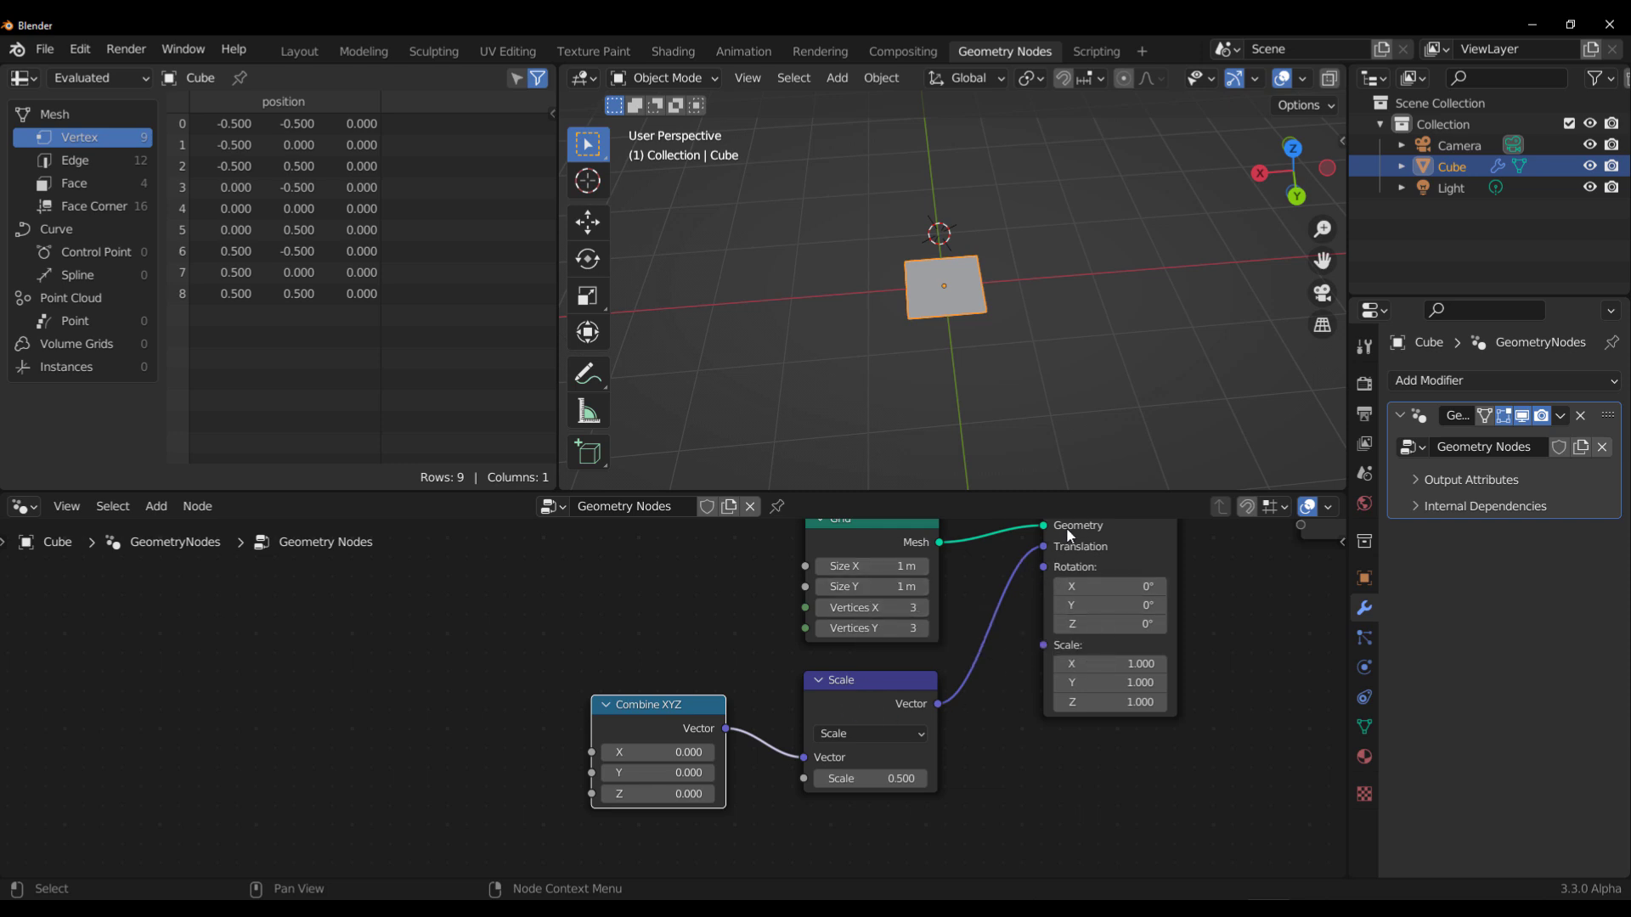
mouse_move(633, 751)
left_mouse_down()
mouse_move(671, 751)
mouse_move(653, 754)
left_mouse_up()
left_click(654, 754)
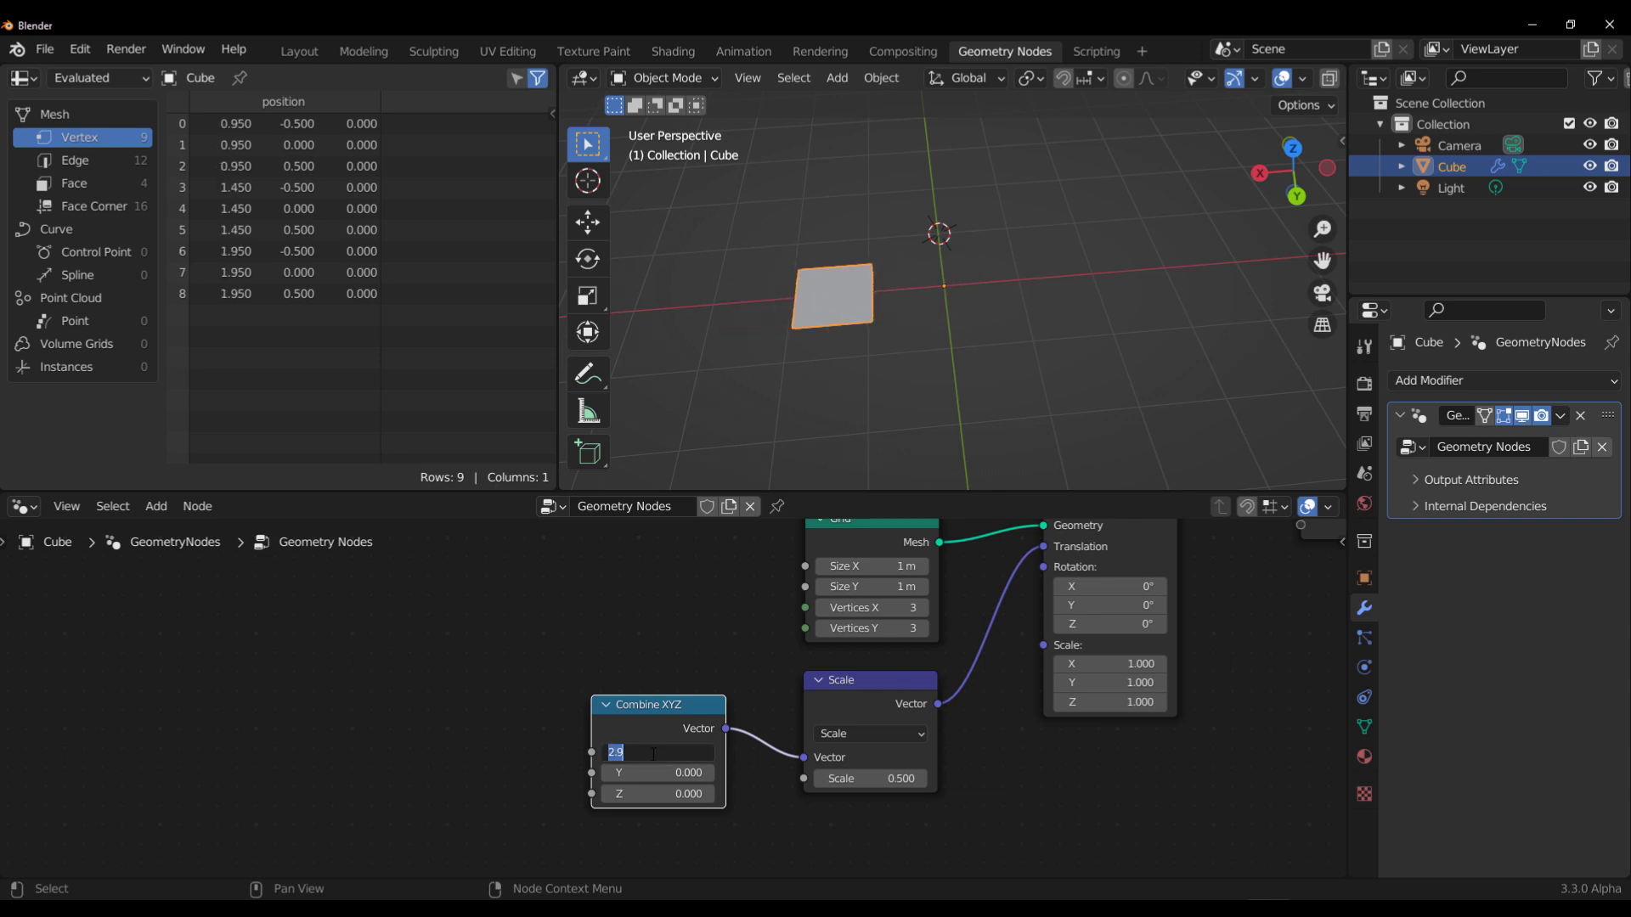
type("0")
key("Return")
- Add a Value node that drives the Grid's Size X and Size Y and the Combine XYZ node's X and Y
left_click_drag(804, 566, 401, 593)
type("val")
key("Return")
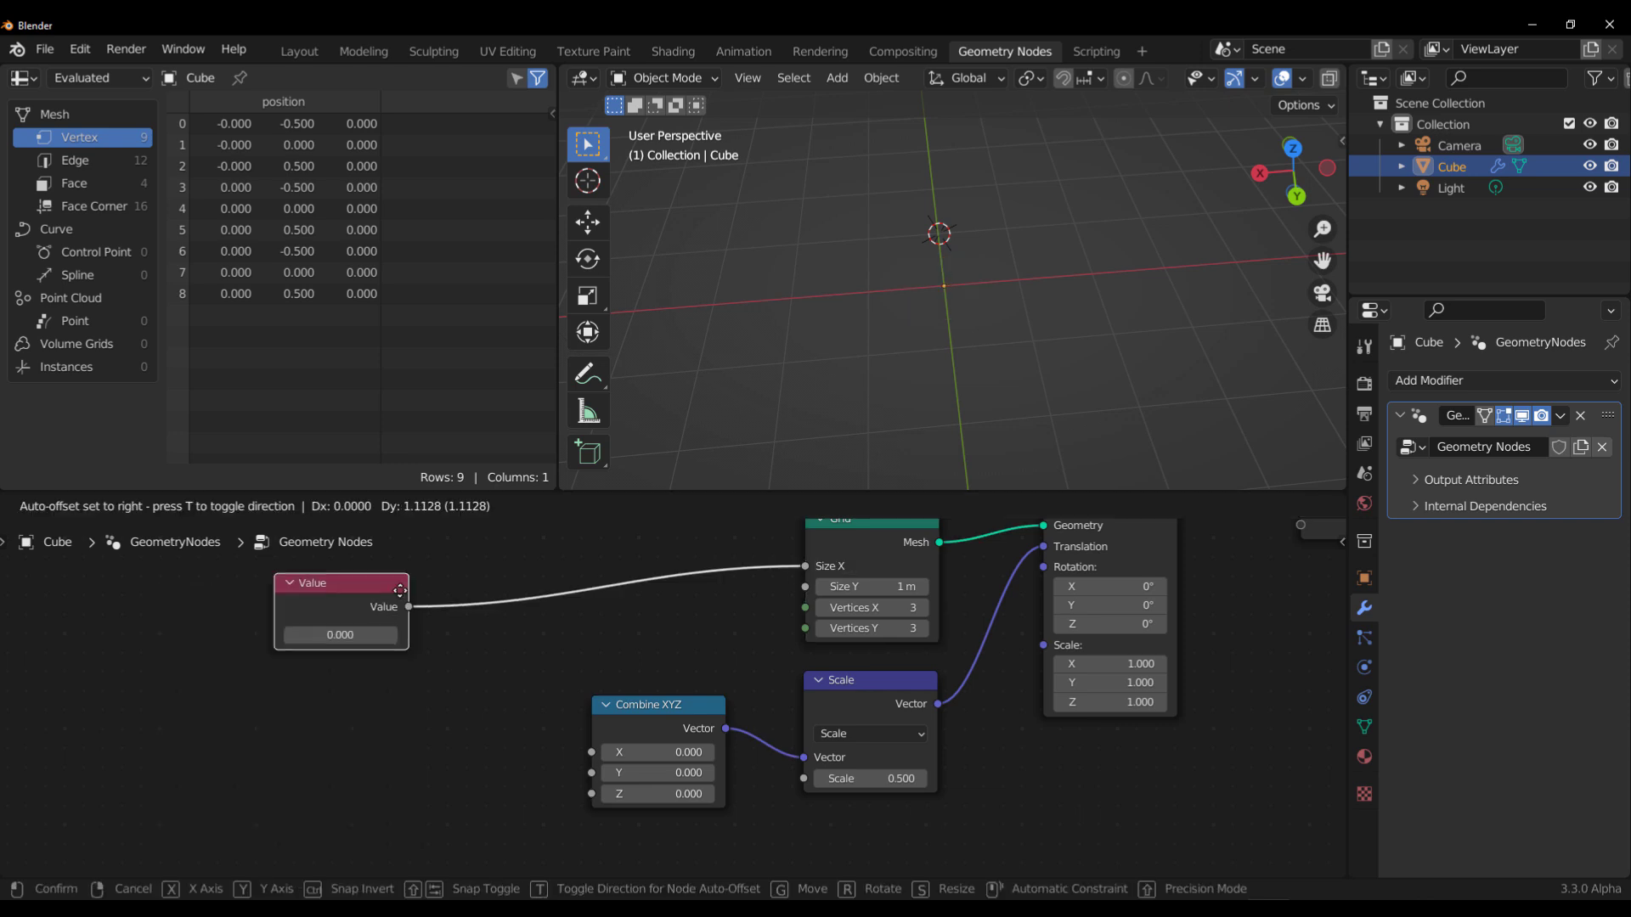
left_click(431, 591)
left_click_drag(440, 604, 824, 587)
left_click_drag(441, 606, 592, 753)
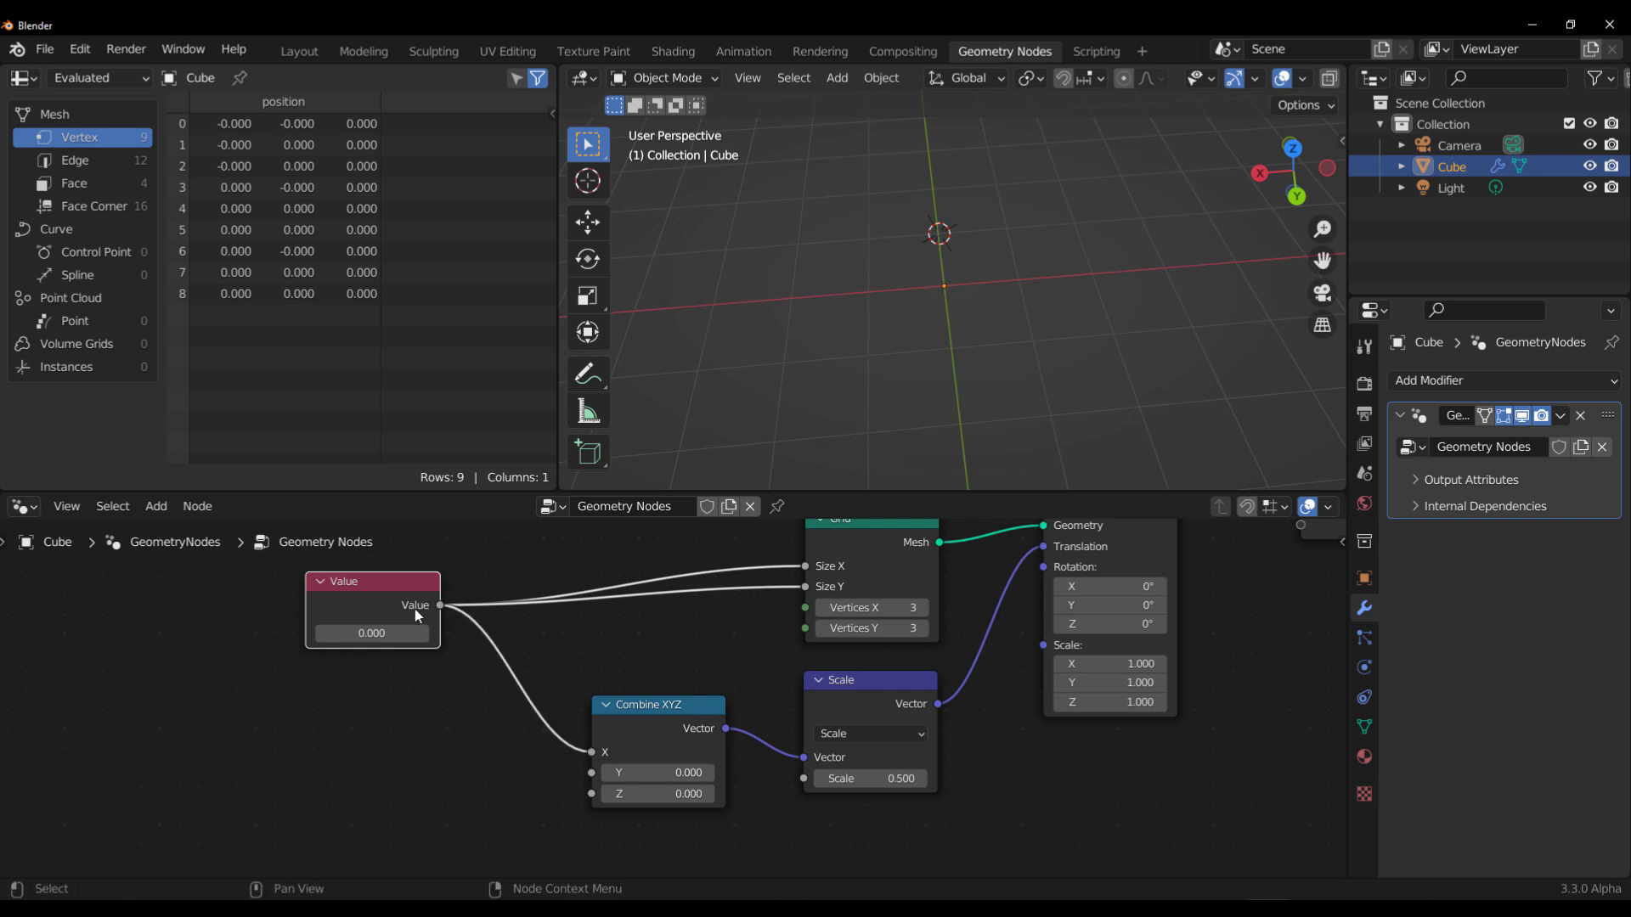
left_click_drag(440, 606, 593, 772)
- Set the Value node to 4 and view the whole enlarged grid
left_click(400, 633)
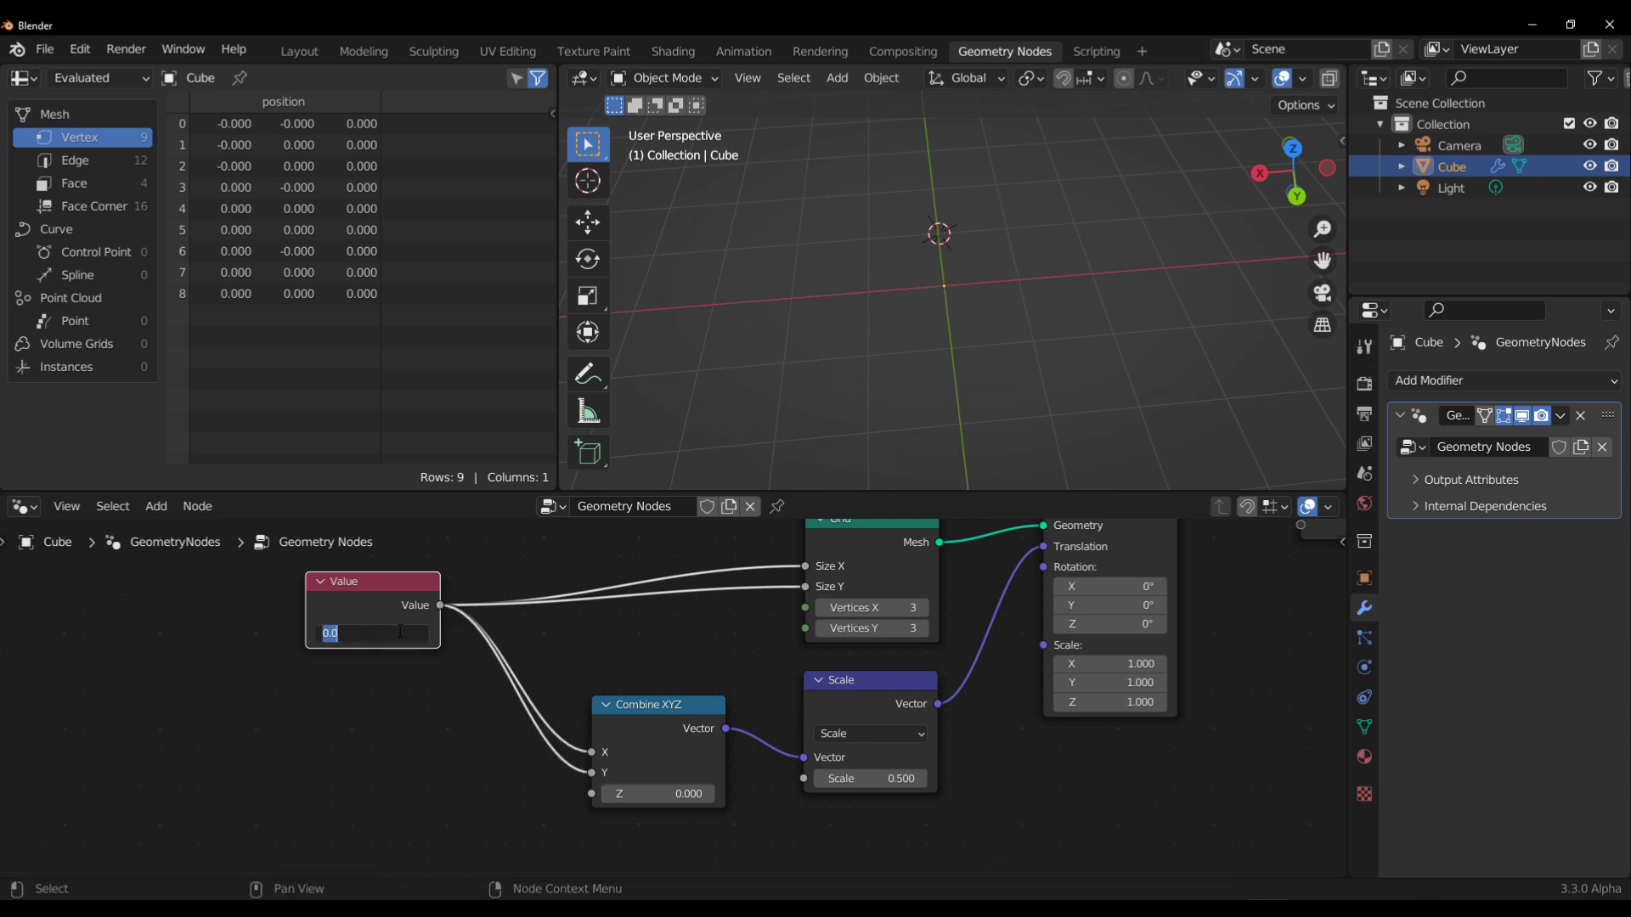
type("4")
key("Return")
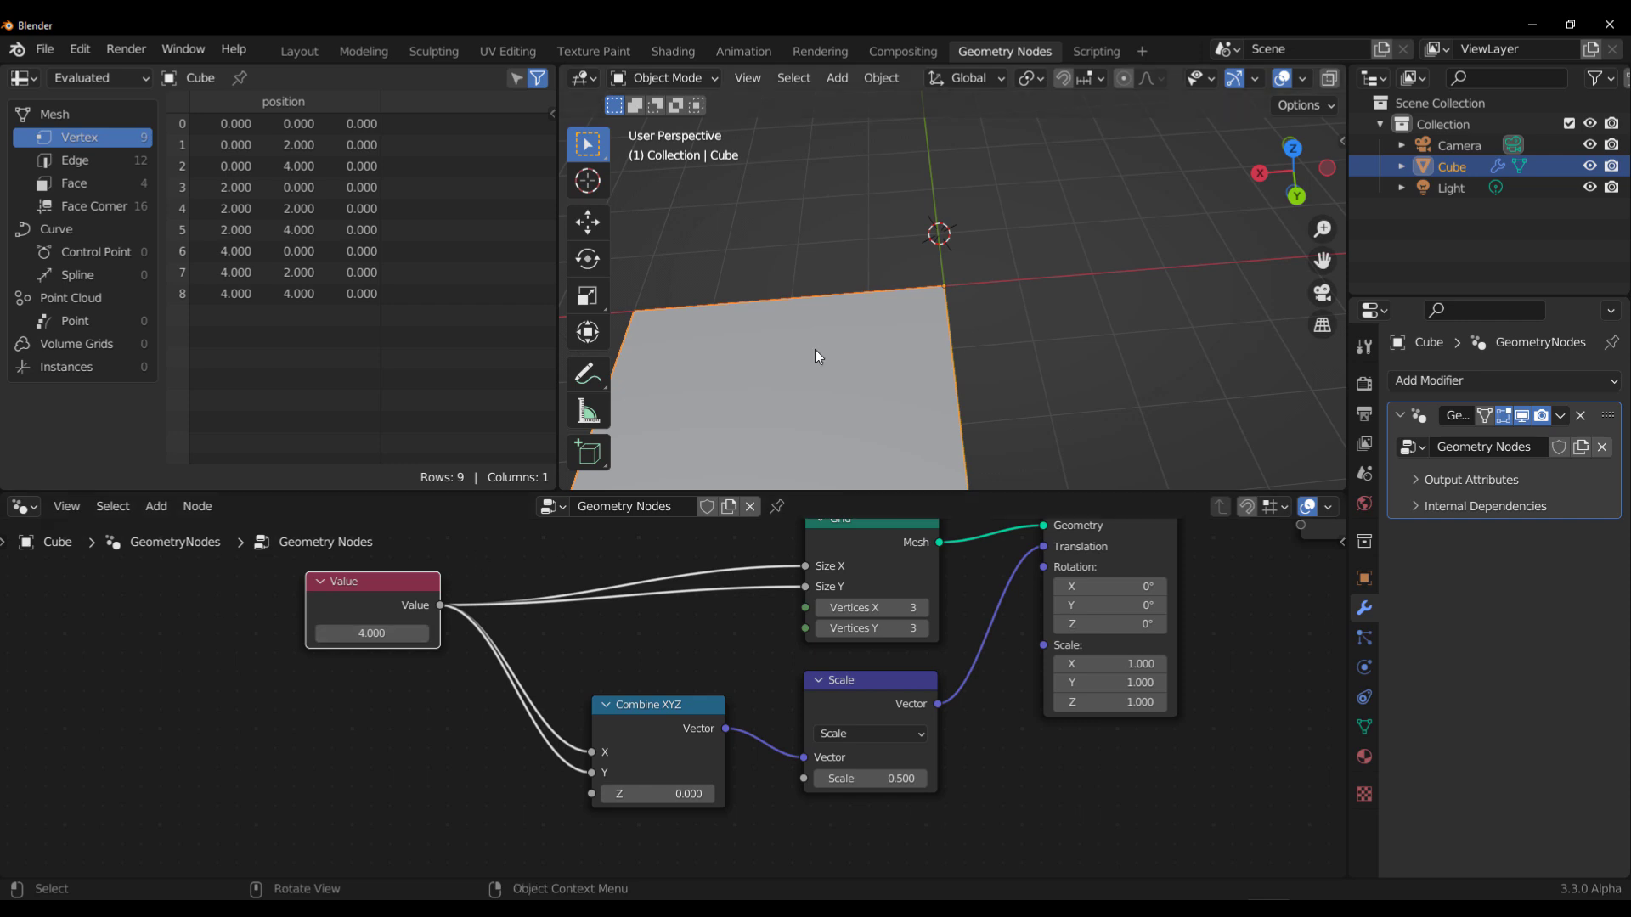
scroll(816, 353, "down", 7)
middle_click_drag(954, 357, 947, 357)
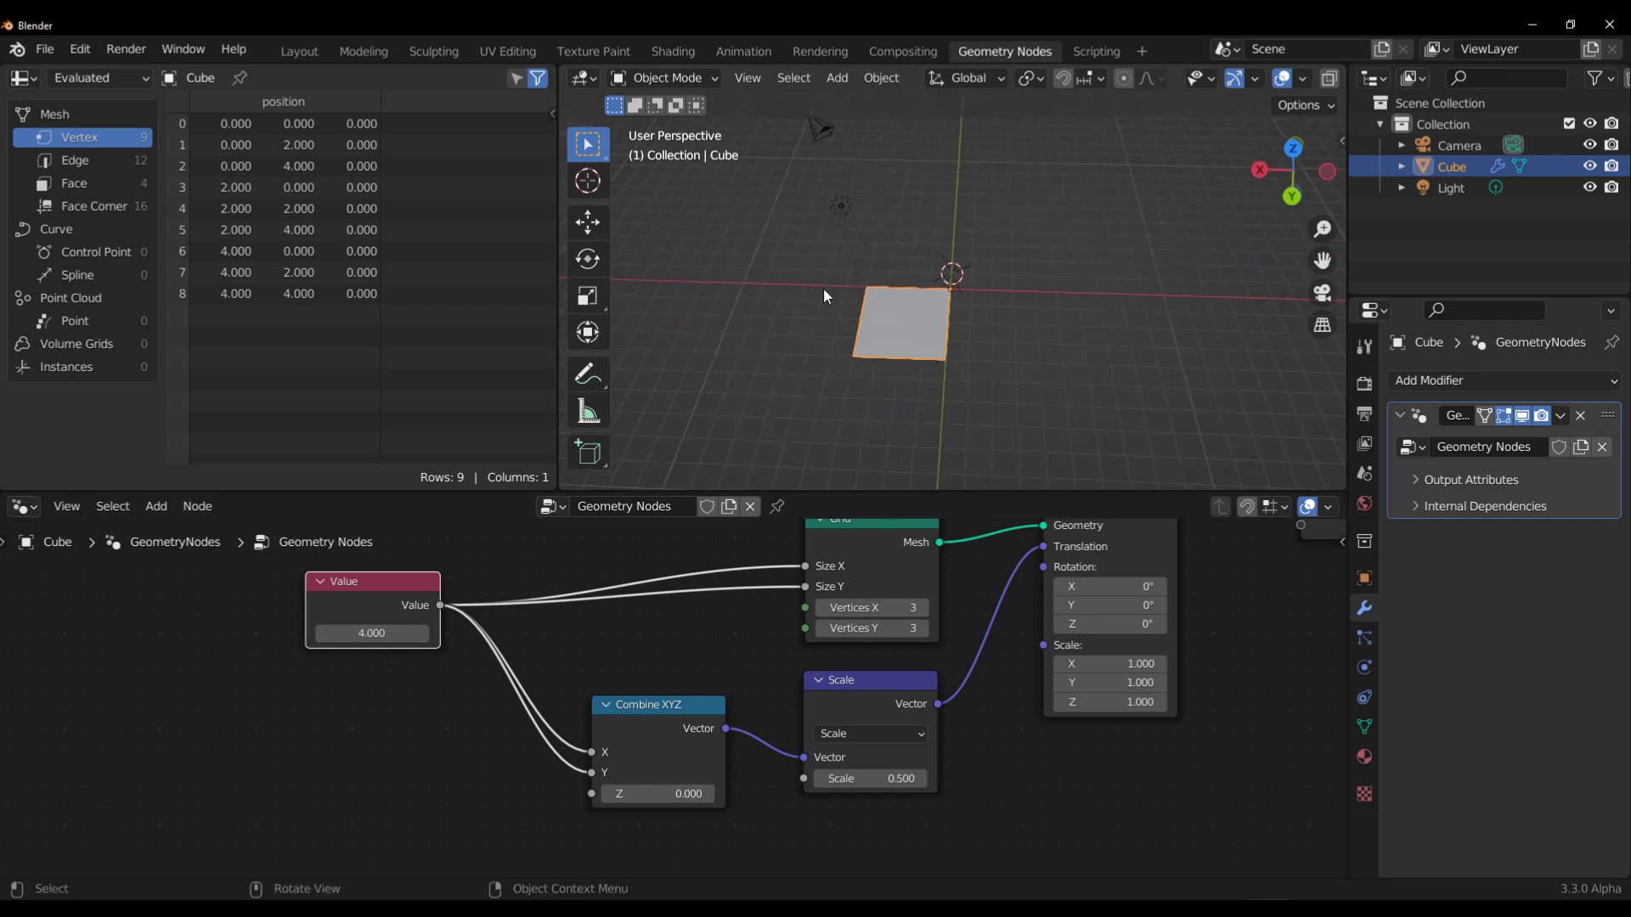
- Try an X scale of 2.7 on the Transform node with the enlarged grid and reset it to 1
middle_click_drag(1029, 840, 885, 867)
left_click(964, 691)
type("1.4")
key("Return")
left_click_drag(964, 692, 1020, 691)
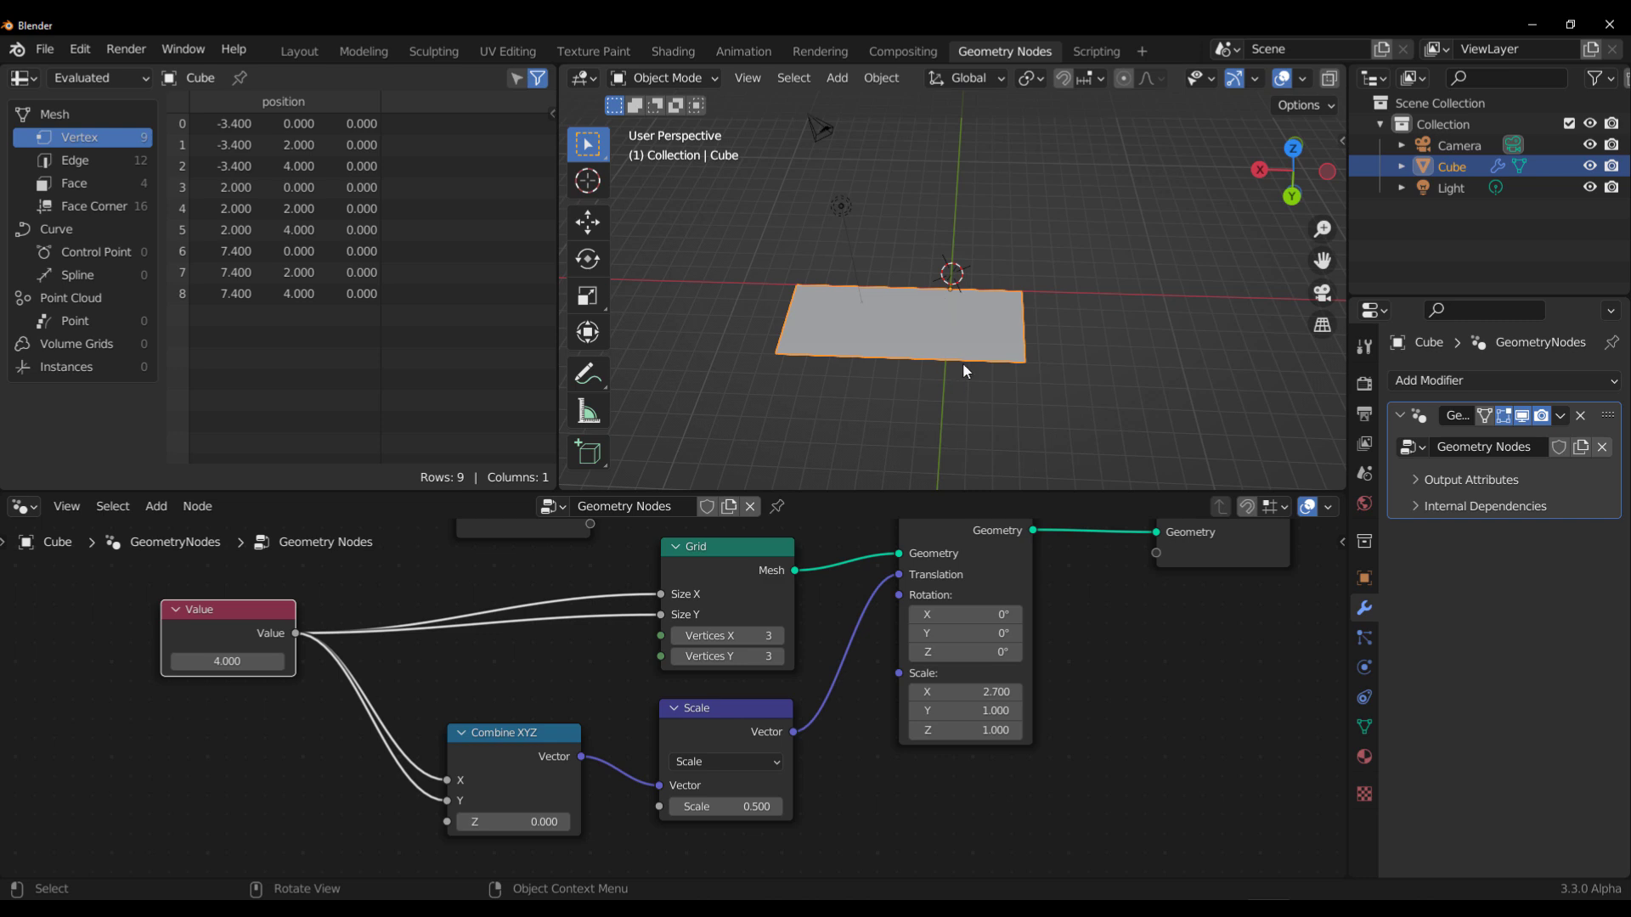
left_click(965, 691)
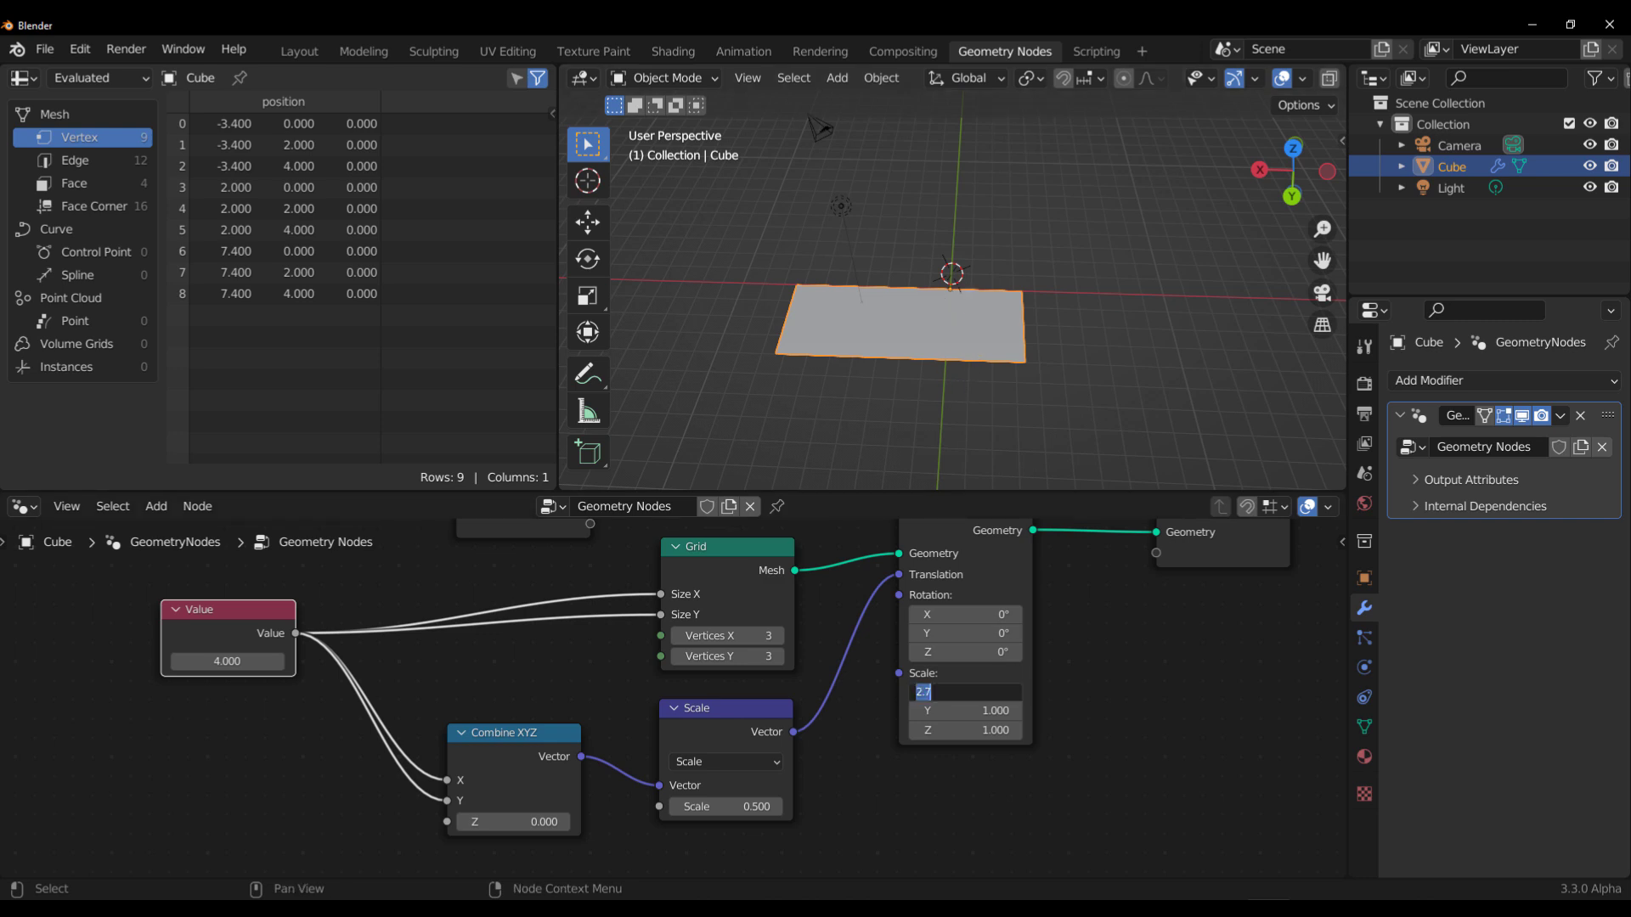
type("0")
key("Return")
key("Return")
key("Return")
- Move the Group Output node away to make room and insert a duplicate of the Transform node on the link before it
middle_click_drag(1176, 716, 696, 770)
left_click_drag(727, 599, 883, 594)
middle_click_drag(815, 642, 850, 587)
left_click(535, 562)
middle_click_drag(691, 671, 681, 729)
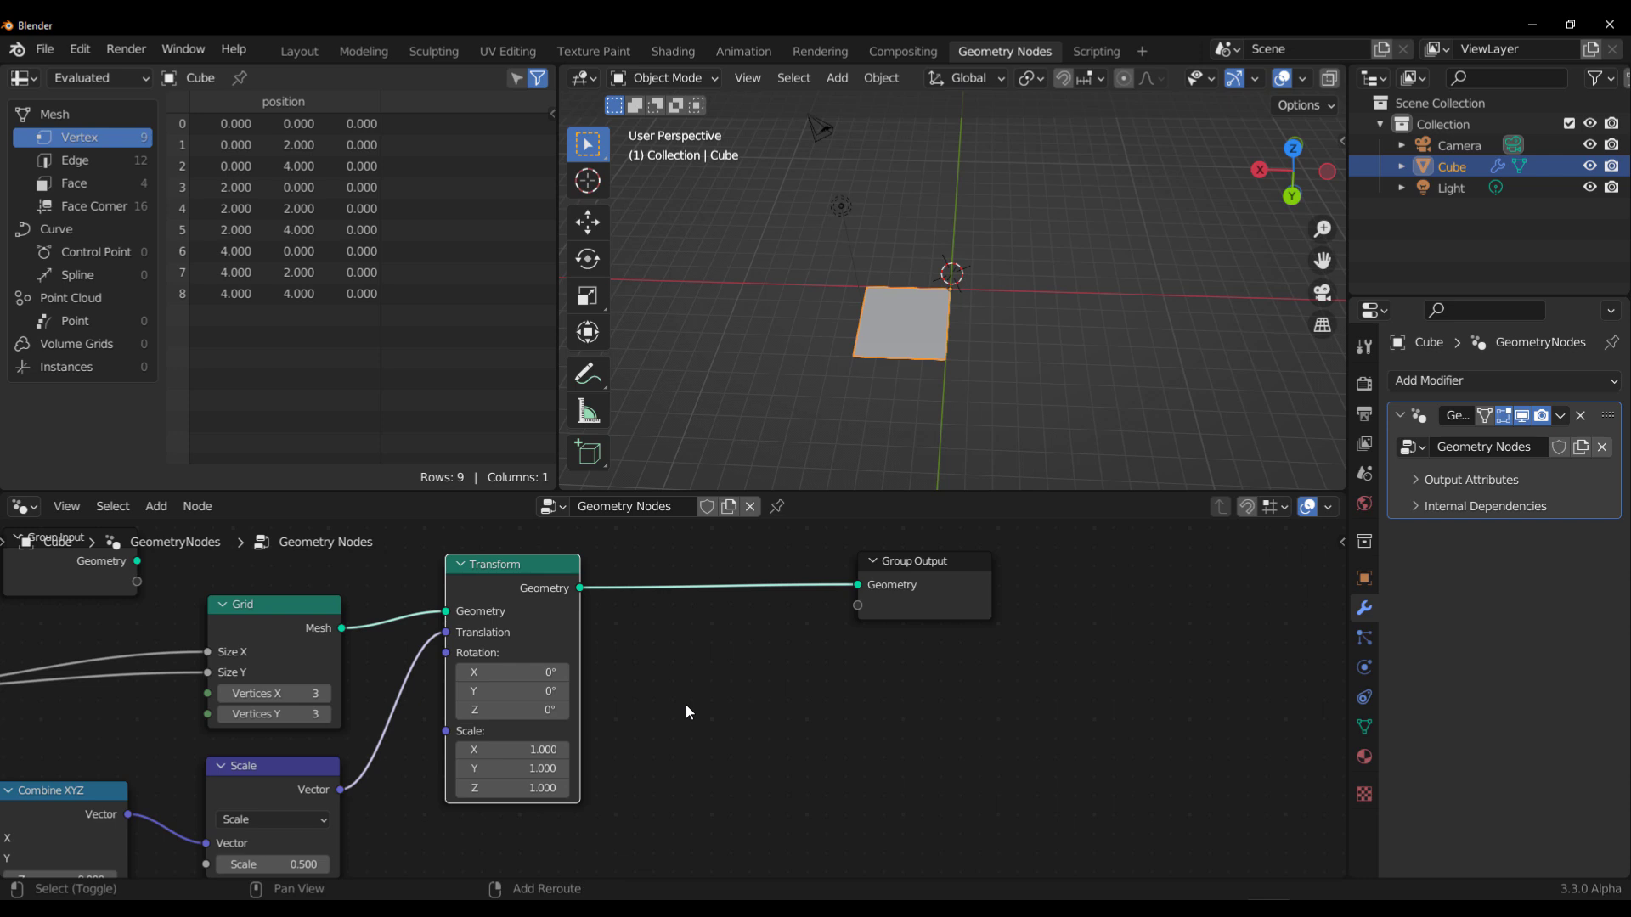
key("shift+d")
left_click(900, 671)
- Add a vector Divide node feeding the Translation input of the second Transform node
middle_click_drag(892, 764, 1029, 703)
left_click_drag(791, 551, 691, 793)
type("dic")
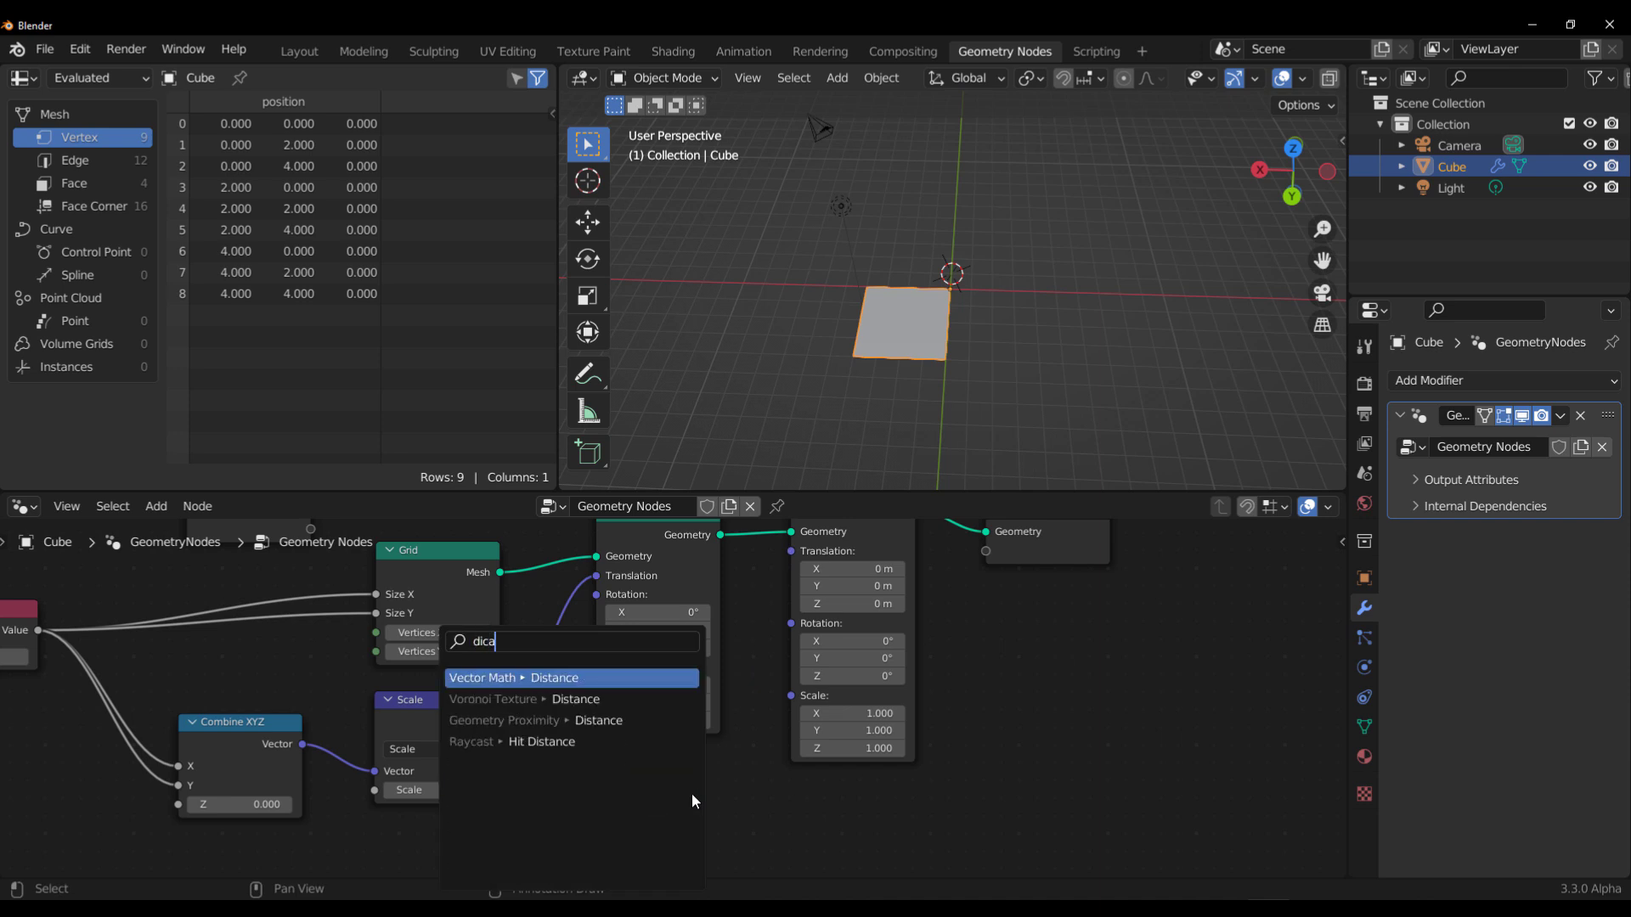
key("BackSpace")
type("v")
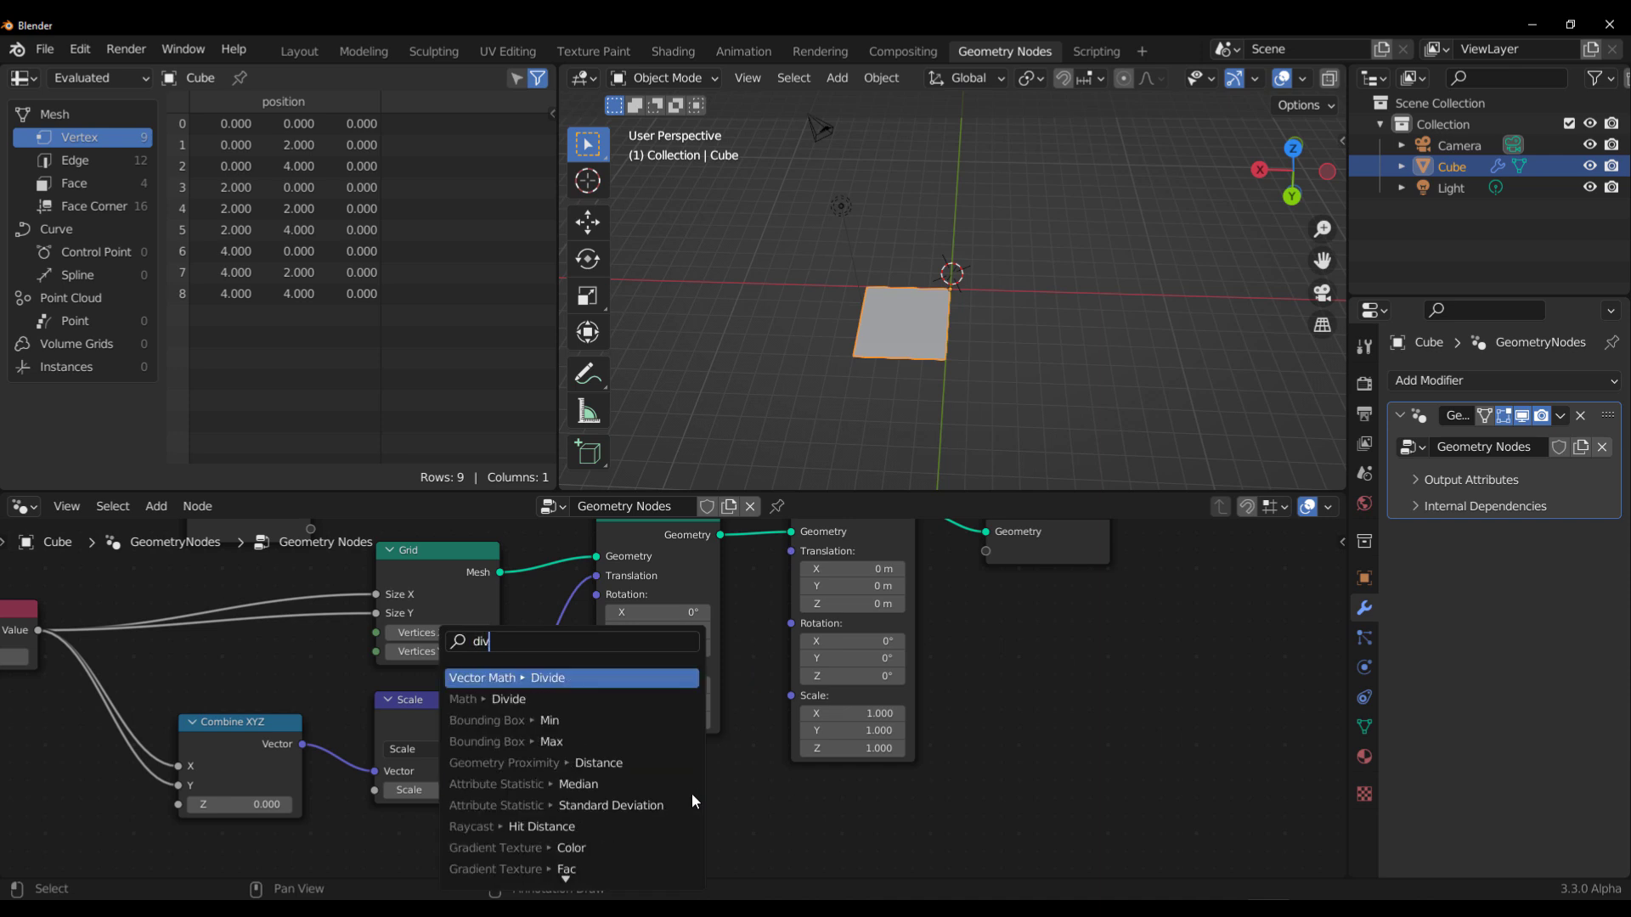
key("Return")
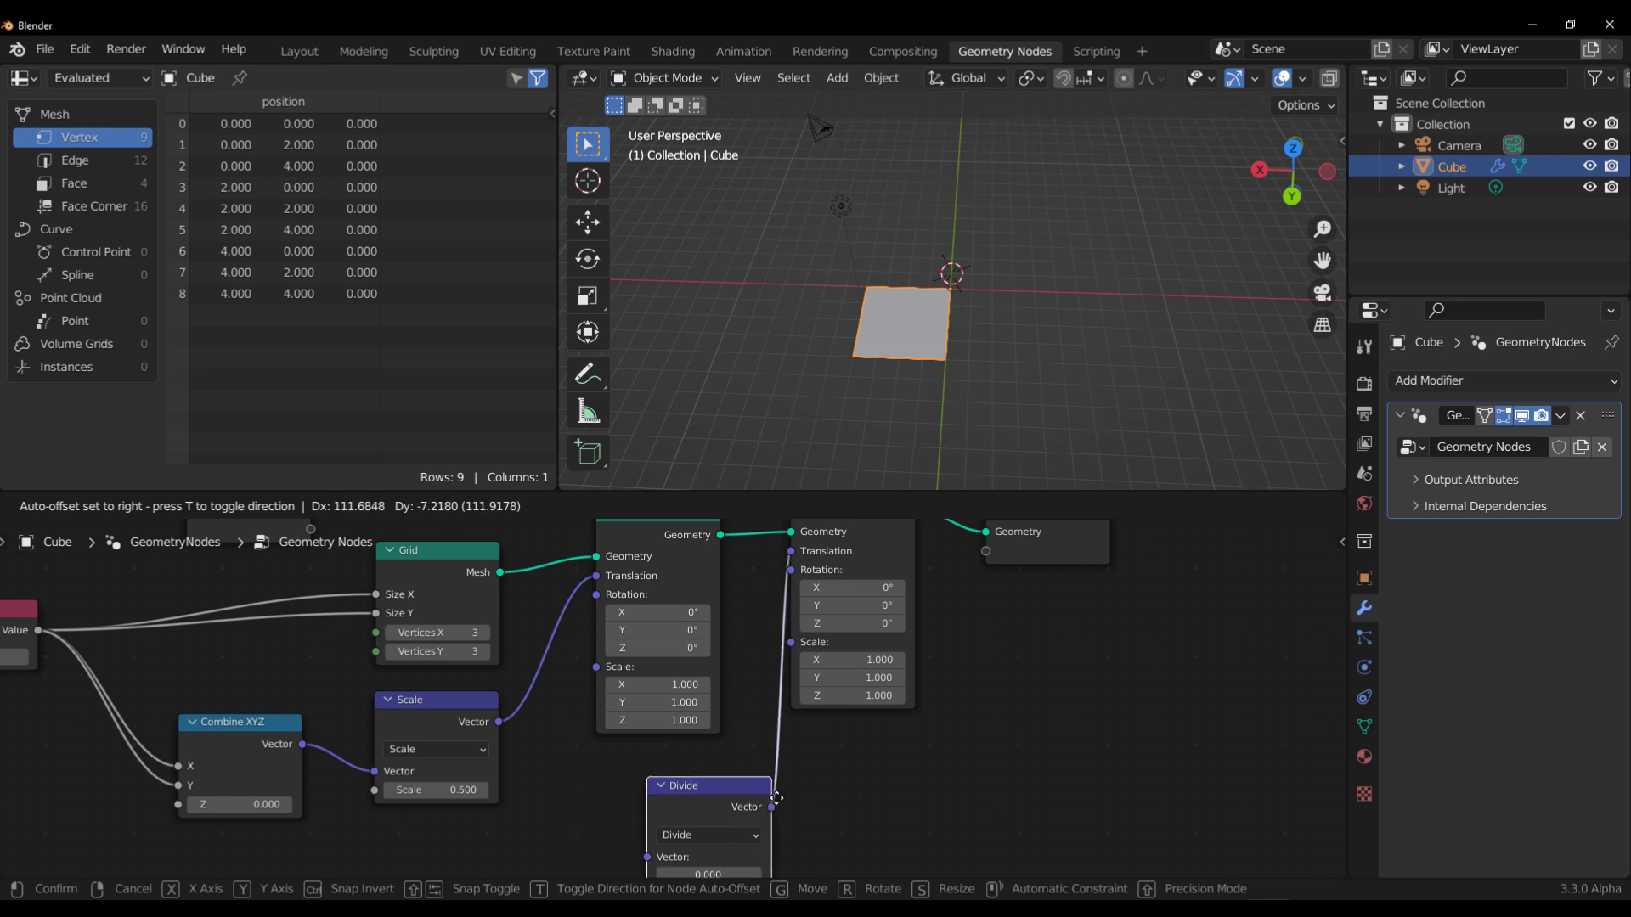
left_click(752, 780)
- Connect the Scale node's vector output to the Divide node's first Vector input, and space the Divide and Group Output nodes out
middle_click_drag(833, 775, 888, 645)
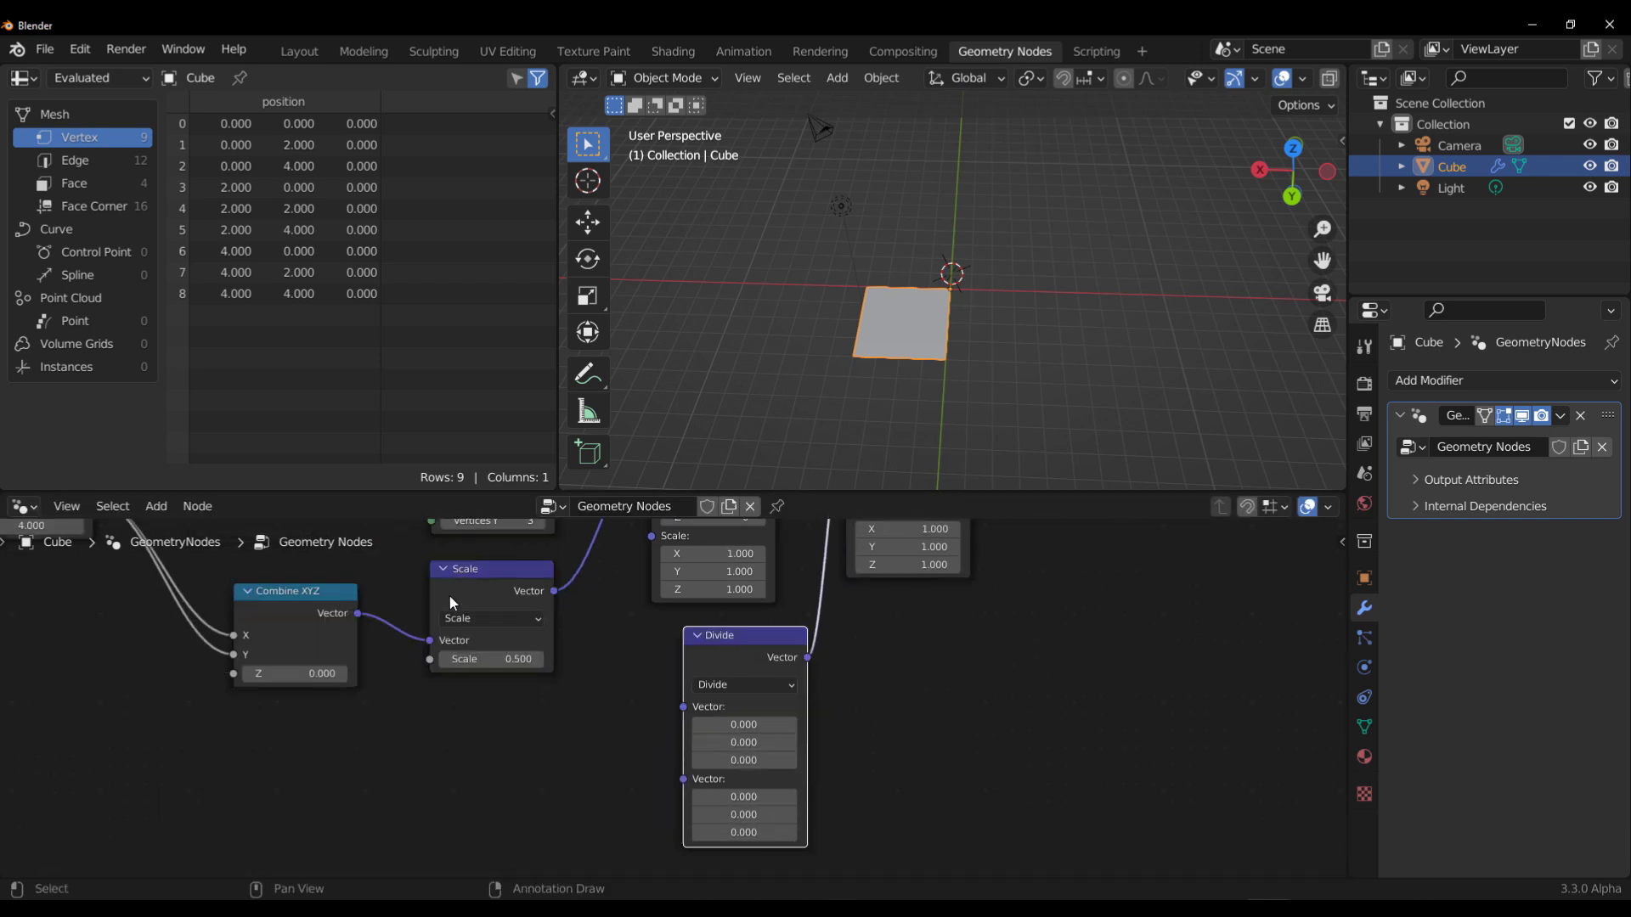
left_click_drag(544, 592, 686, 710)
left_click_drag(737, 644, 704, 632)
middle_click_drag(860, 700, 613, 905)
left_click_drag(864, 638, 1015, 648)
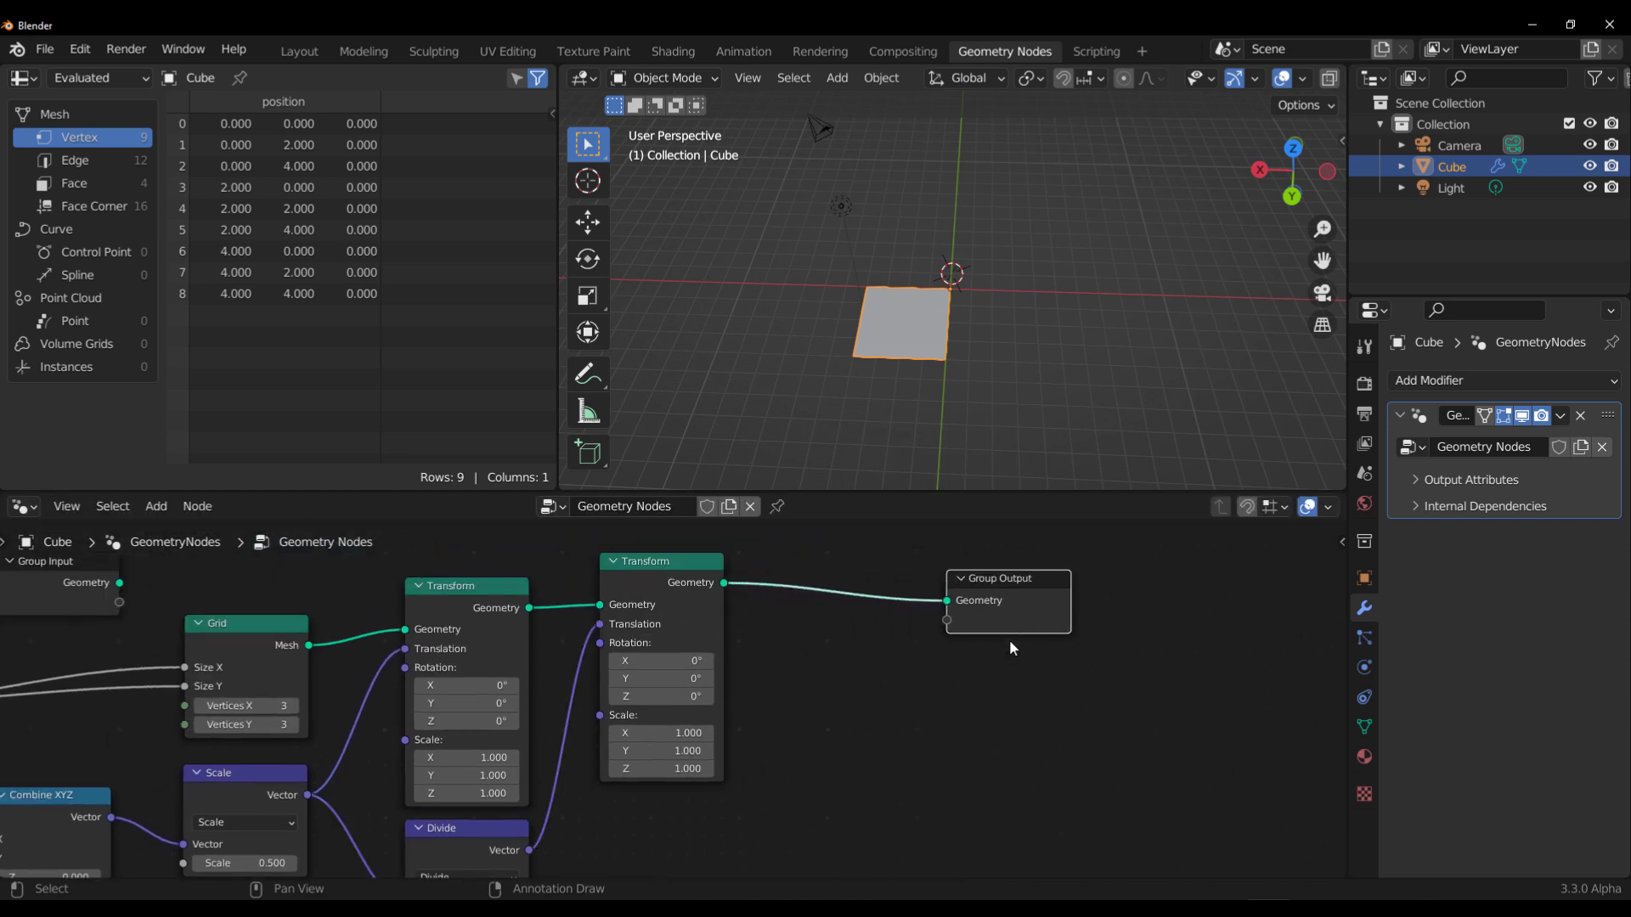
- Try a larger Y scale and an X scale of -3.2 on the second Transform node, resetting each to 1
middle_click_drag(900, 695, 945, 649)
scroll(930, 667, "up", 1)
left_click(705, 702)
type("3.6")
key("Return")
left_click_drag(756, 701, 721, 702)
left_click(727, 698)
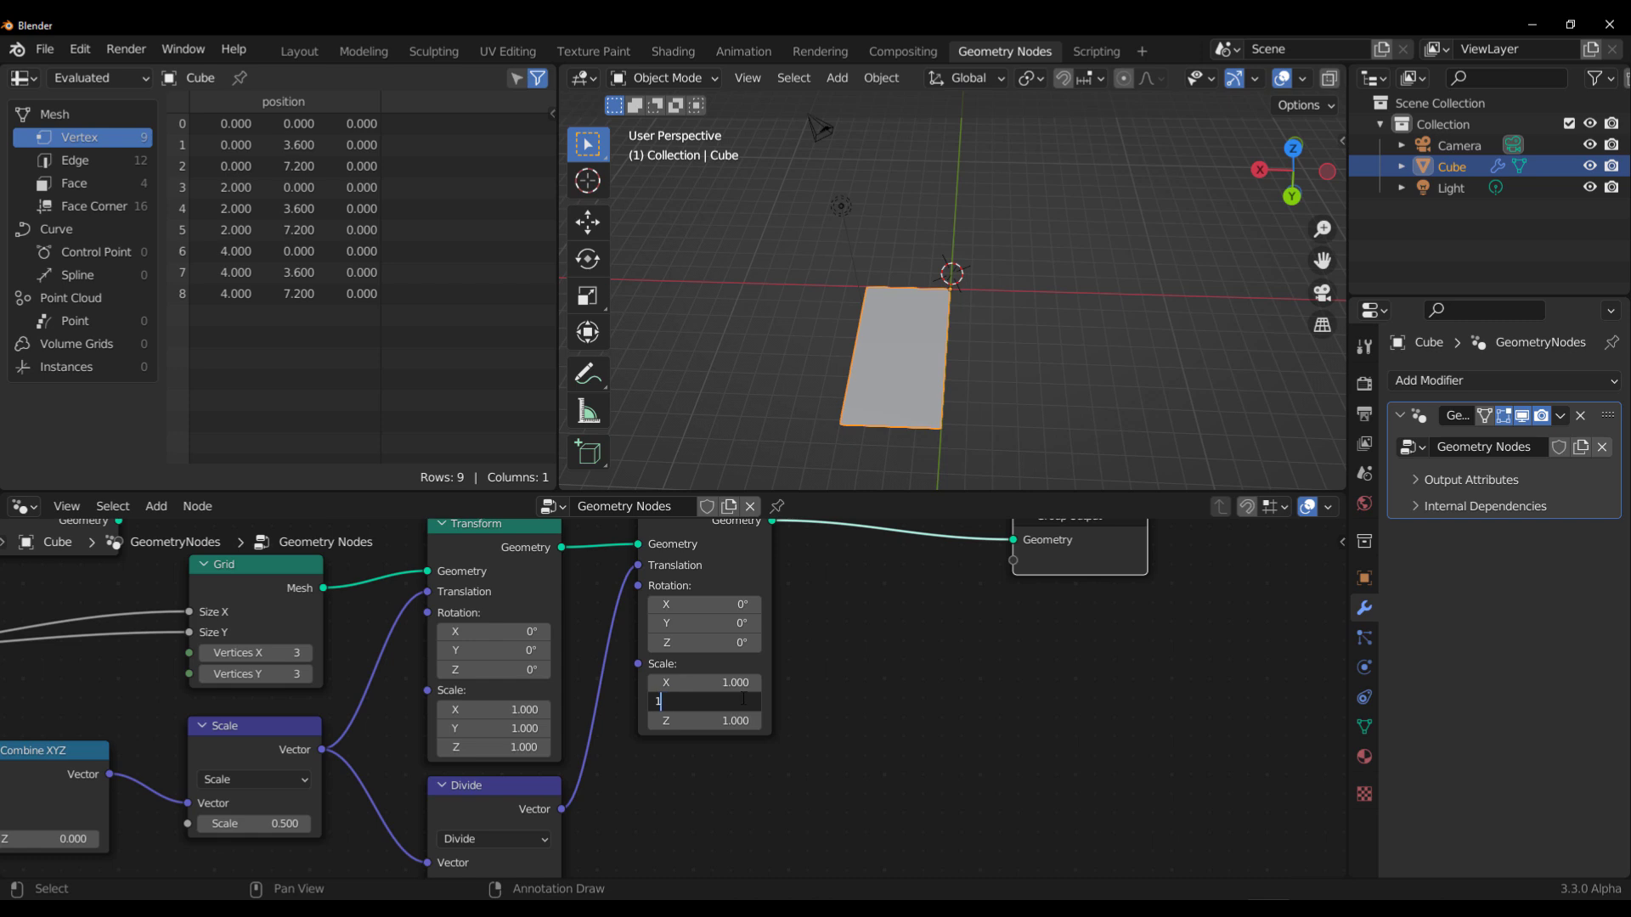
type("1")
key("Return")
mouse_move(734, 682)
left_mouse_down()
mouse_move(799, 682)
mouse_move(599, 682)
mouse_move(791, 682)
mouse_move(714, 682)
left_mouse_up()
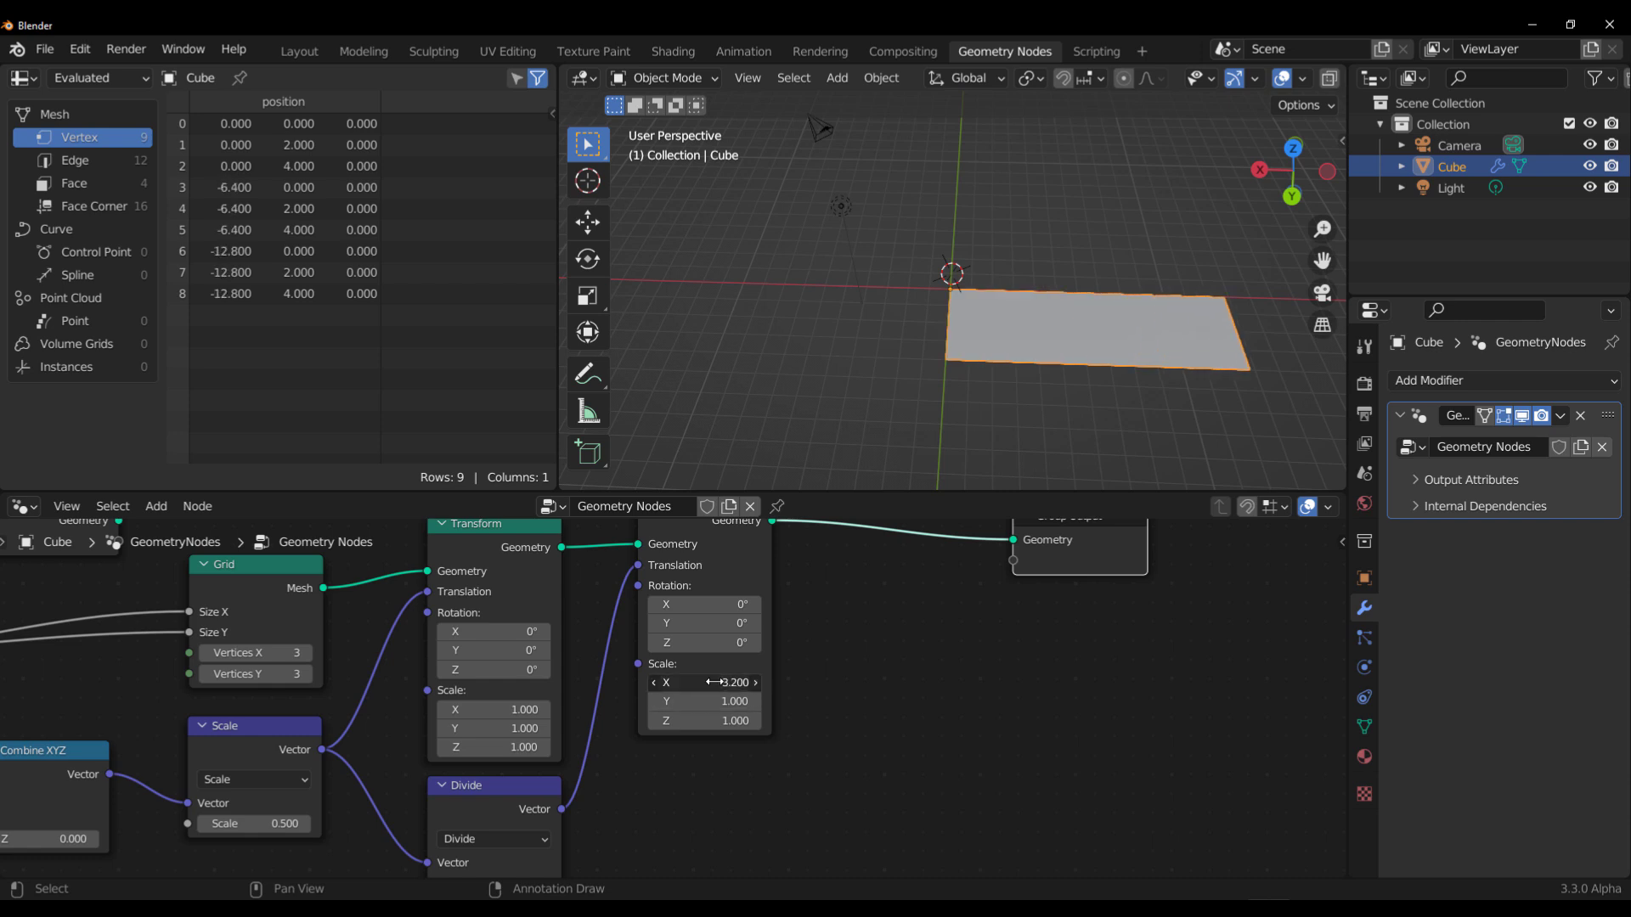
type("1")
key("Return")
- Duplicate the second Transform node, move the Group Output farther away, and feed the second Transform's geometry into the duplicate
middle_click_drag(718, 575, 584, 573)
left_click(585, 573)
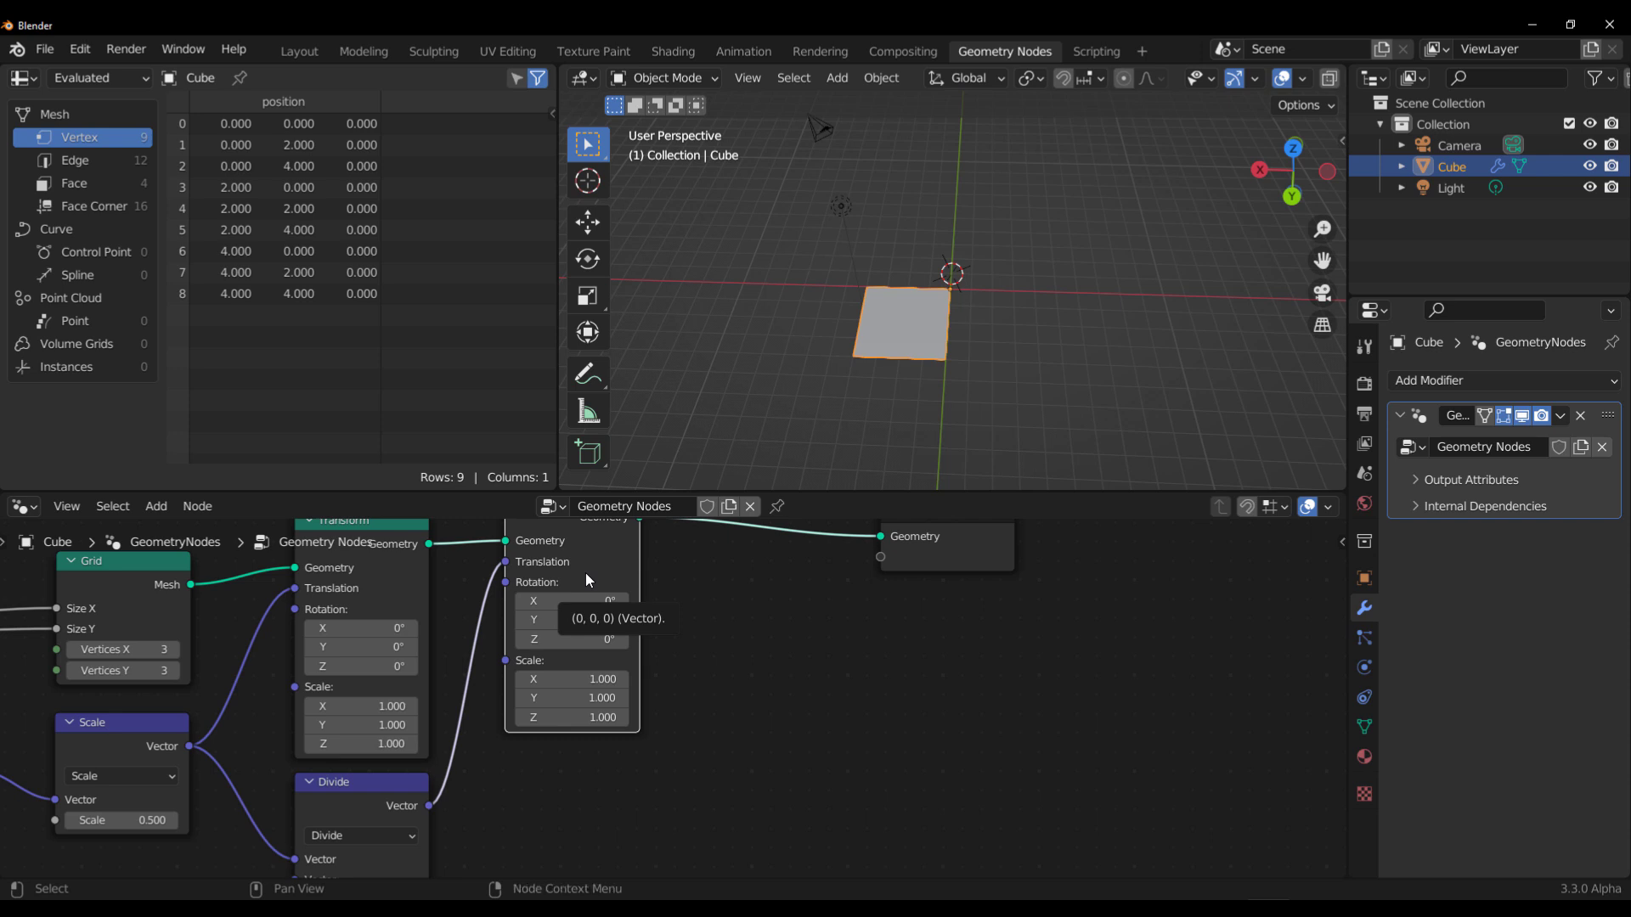
key("shift+d")
left_click(778, 641)
scroll(914, 681, "down", 1)
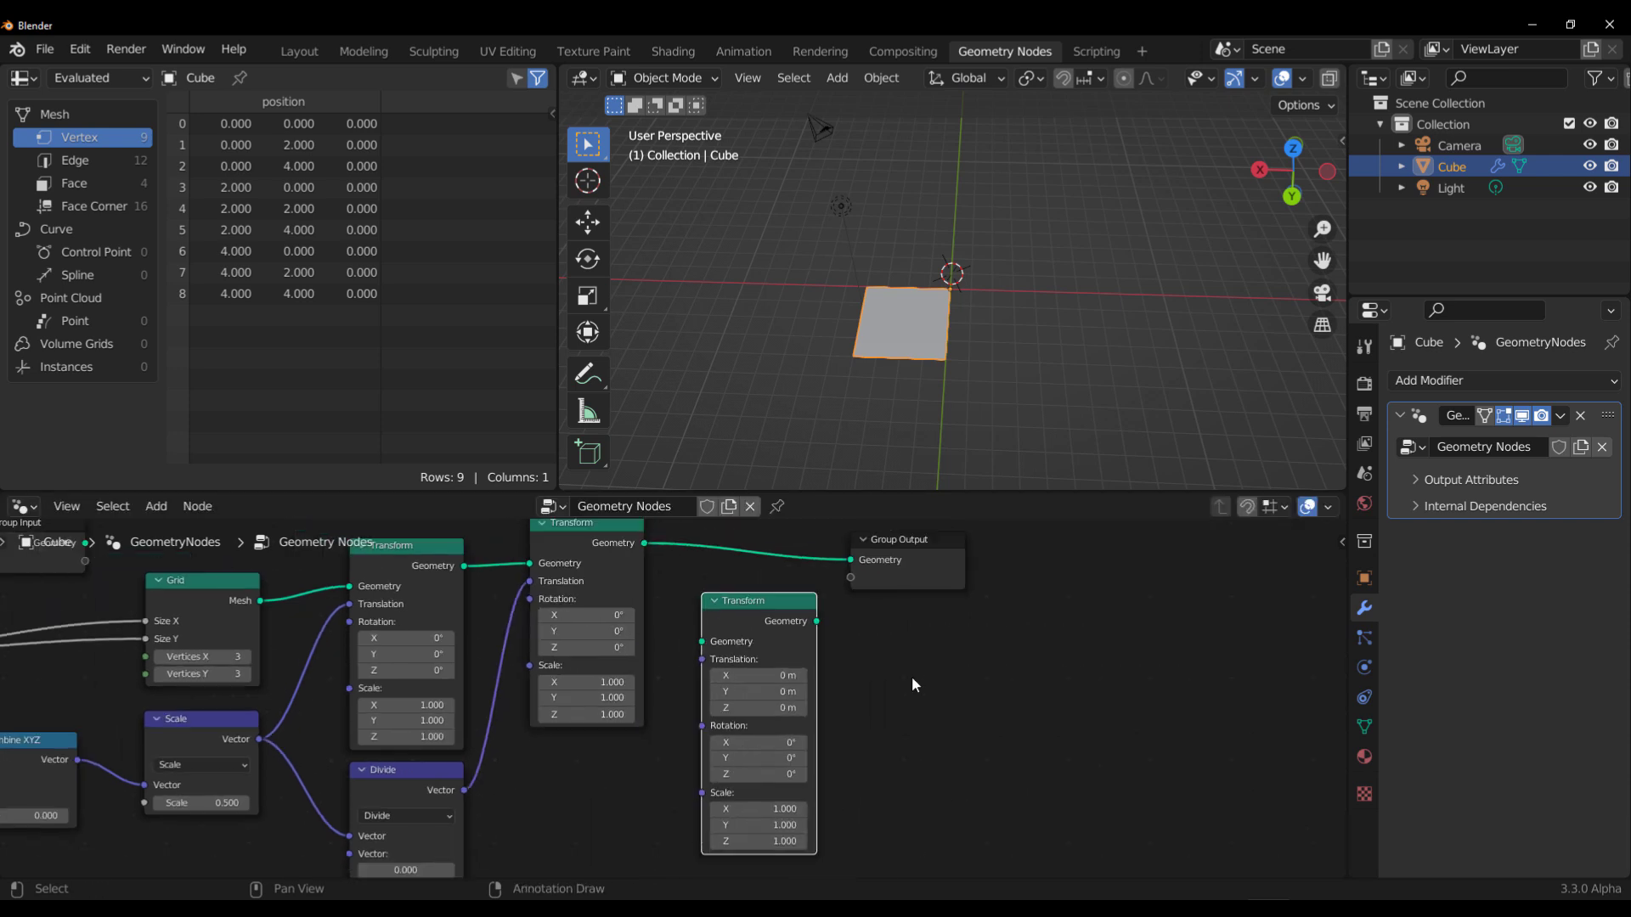
middle_click_drag(914, 680, 802, 706)
left_click_drag(787, 612, 955, 619)
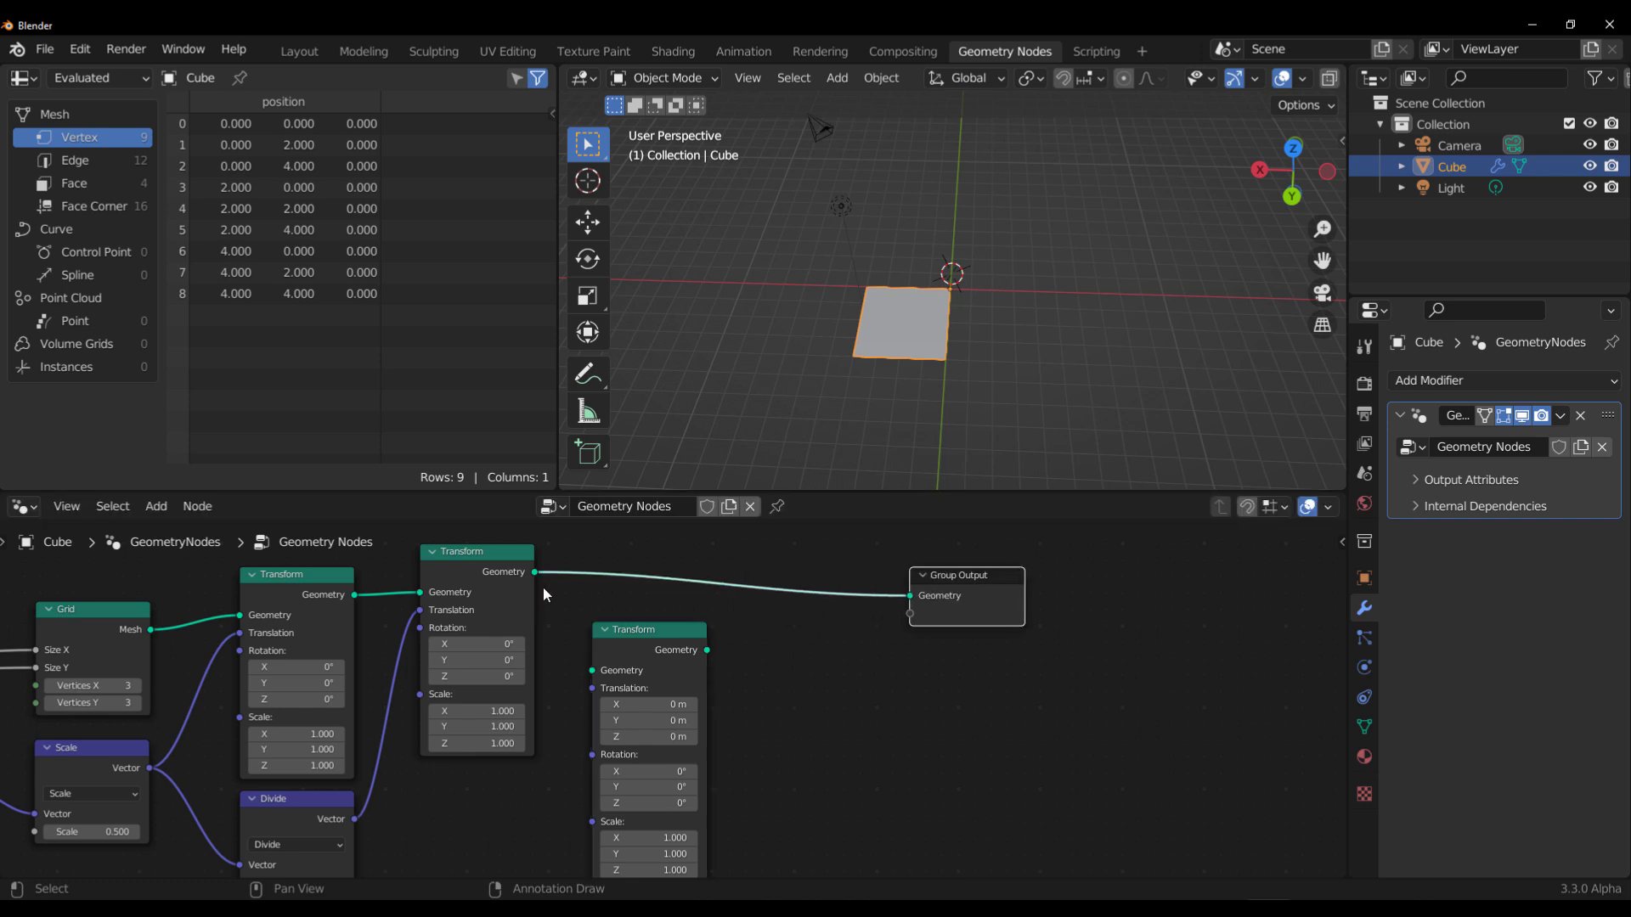
left_click_drag(533, 573, 594, 671)
- Add a Join Geometry node combining the second and third Transform nodes' geometry, and connect it to the Group Output
left_click_drag(706, 650, 751, 641)
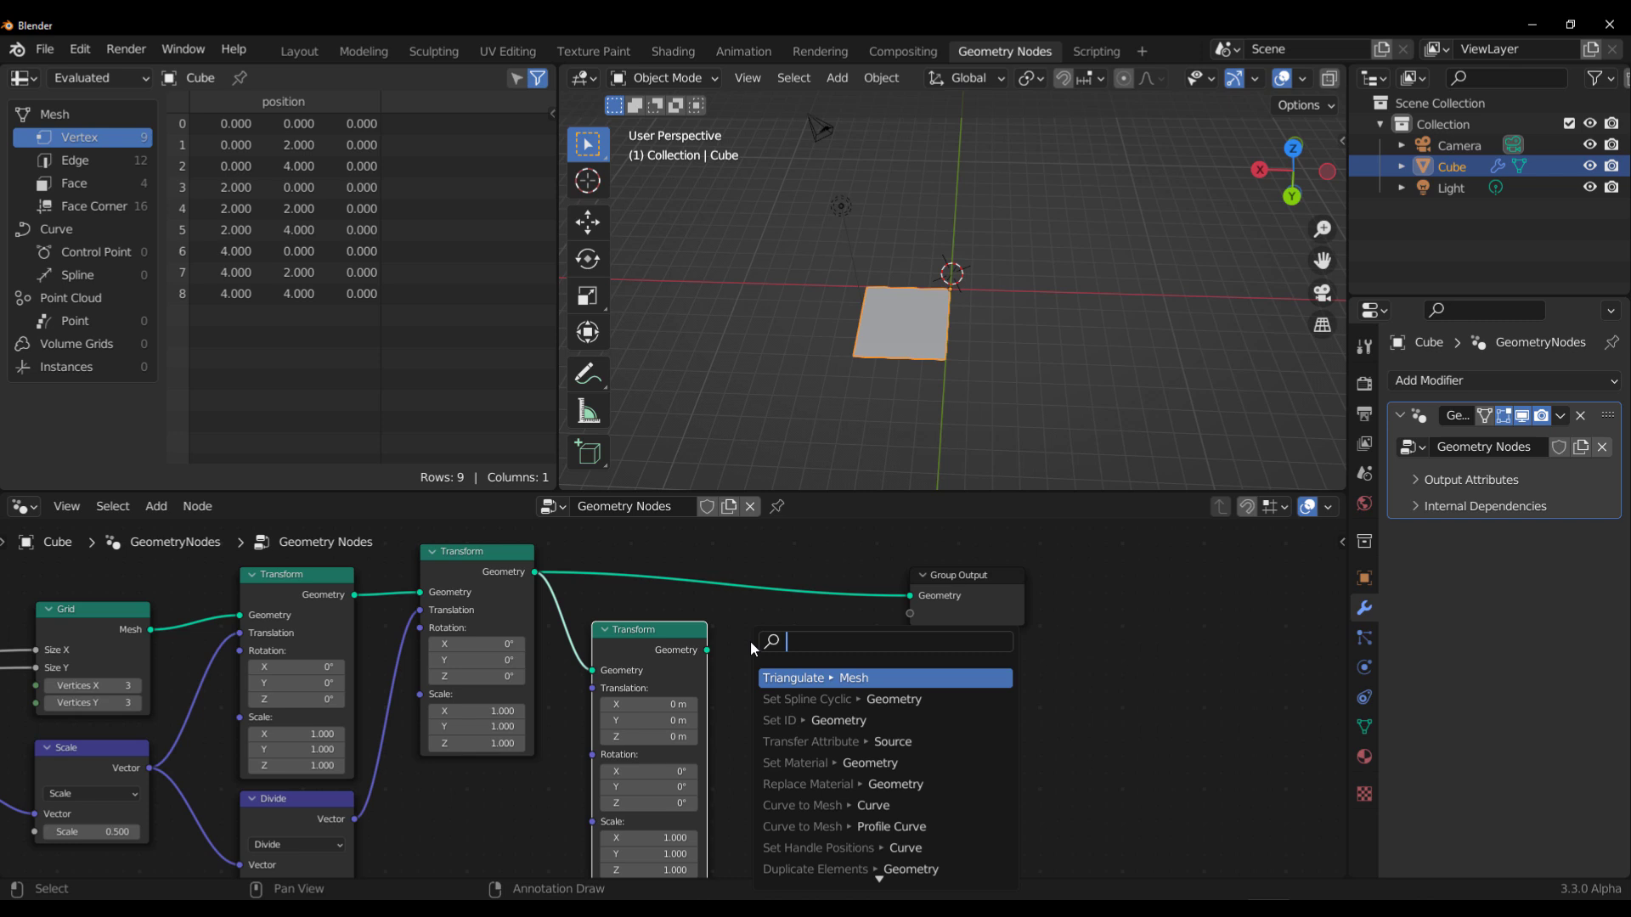
type("join")
key("Return")
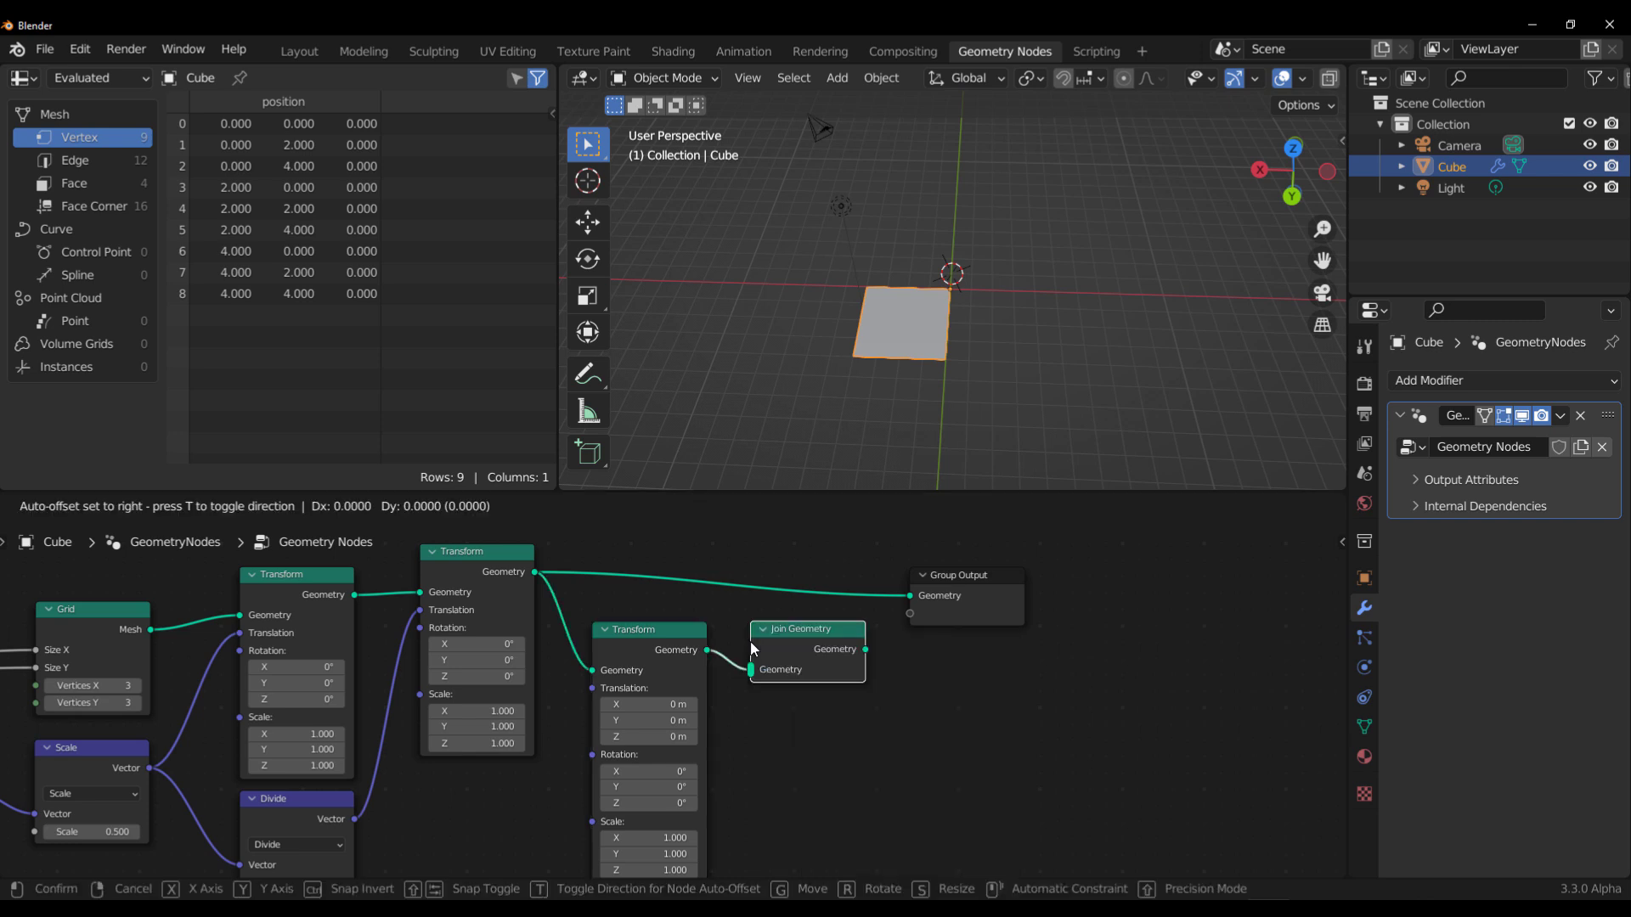
left_click(760, 636)
left_click_drag(534, 572, 765, 666)
left_click_drag(874, 645, 910, 596)
left_click_drag(816, 647, 821, 615)
middle_click_drag(840, 696, 875, 568)
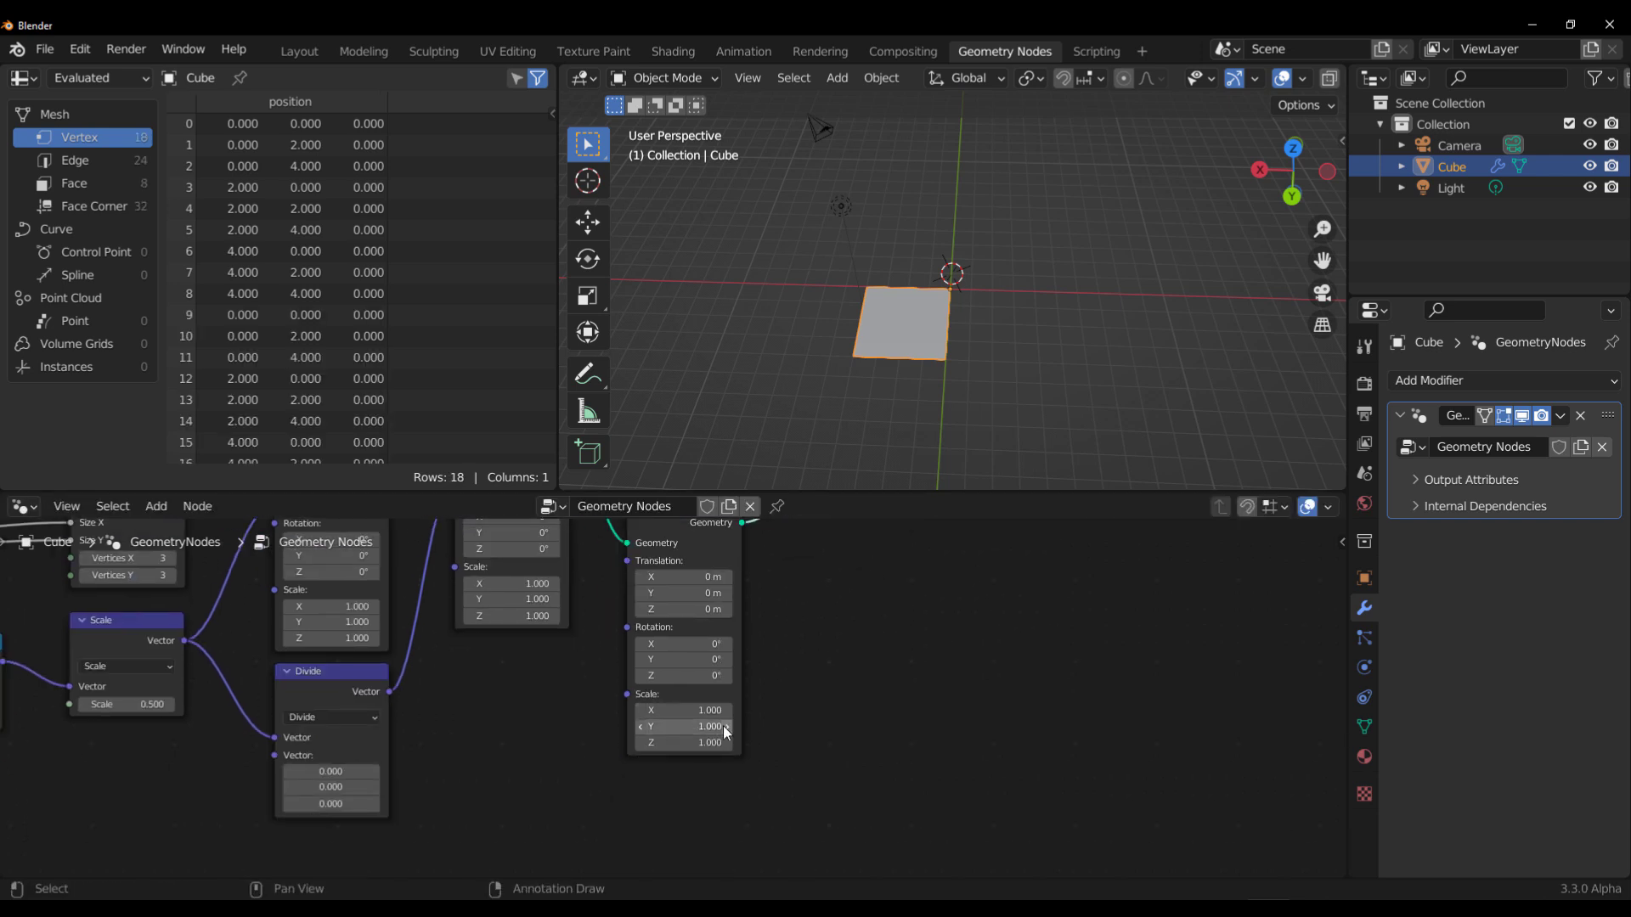
- Set the third Transform node's Y scale to -1 to mirror the copied grid across the shared edge
scroll(799, 739, "up", 2)
left_click(689, 665)
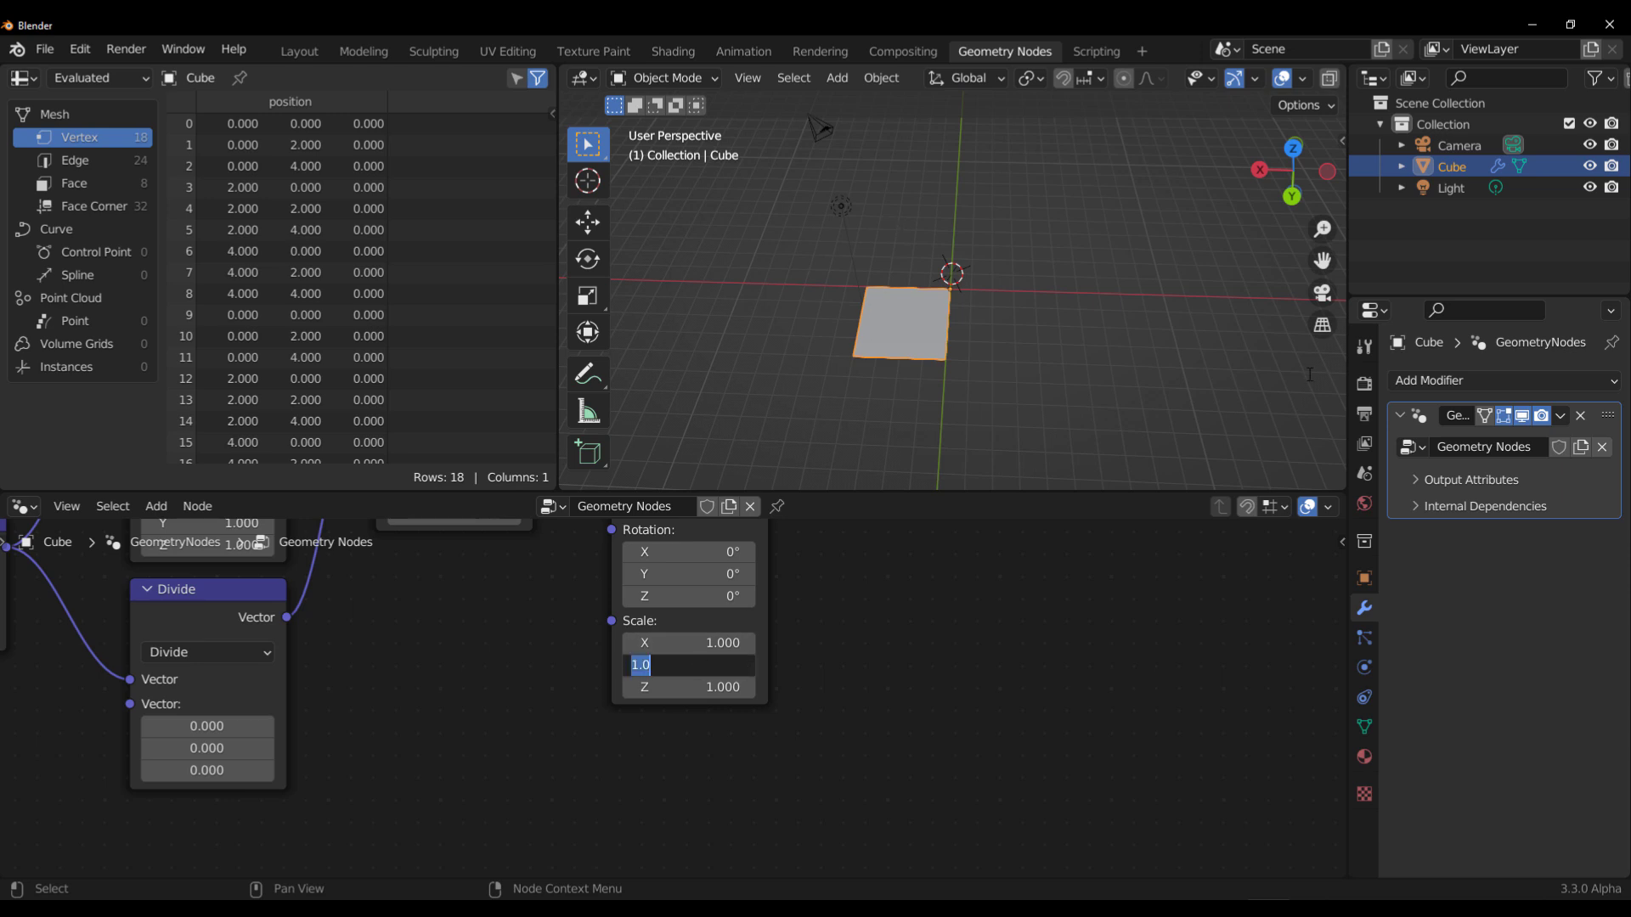
type("-1")
key("Return")
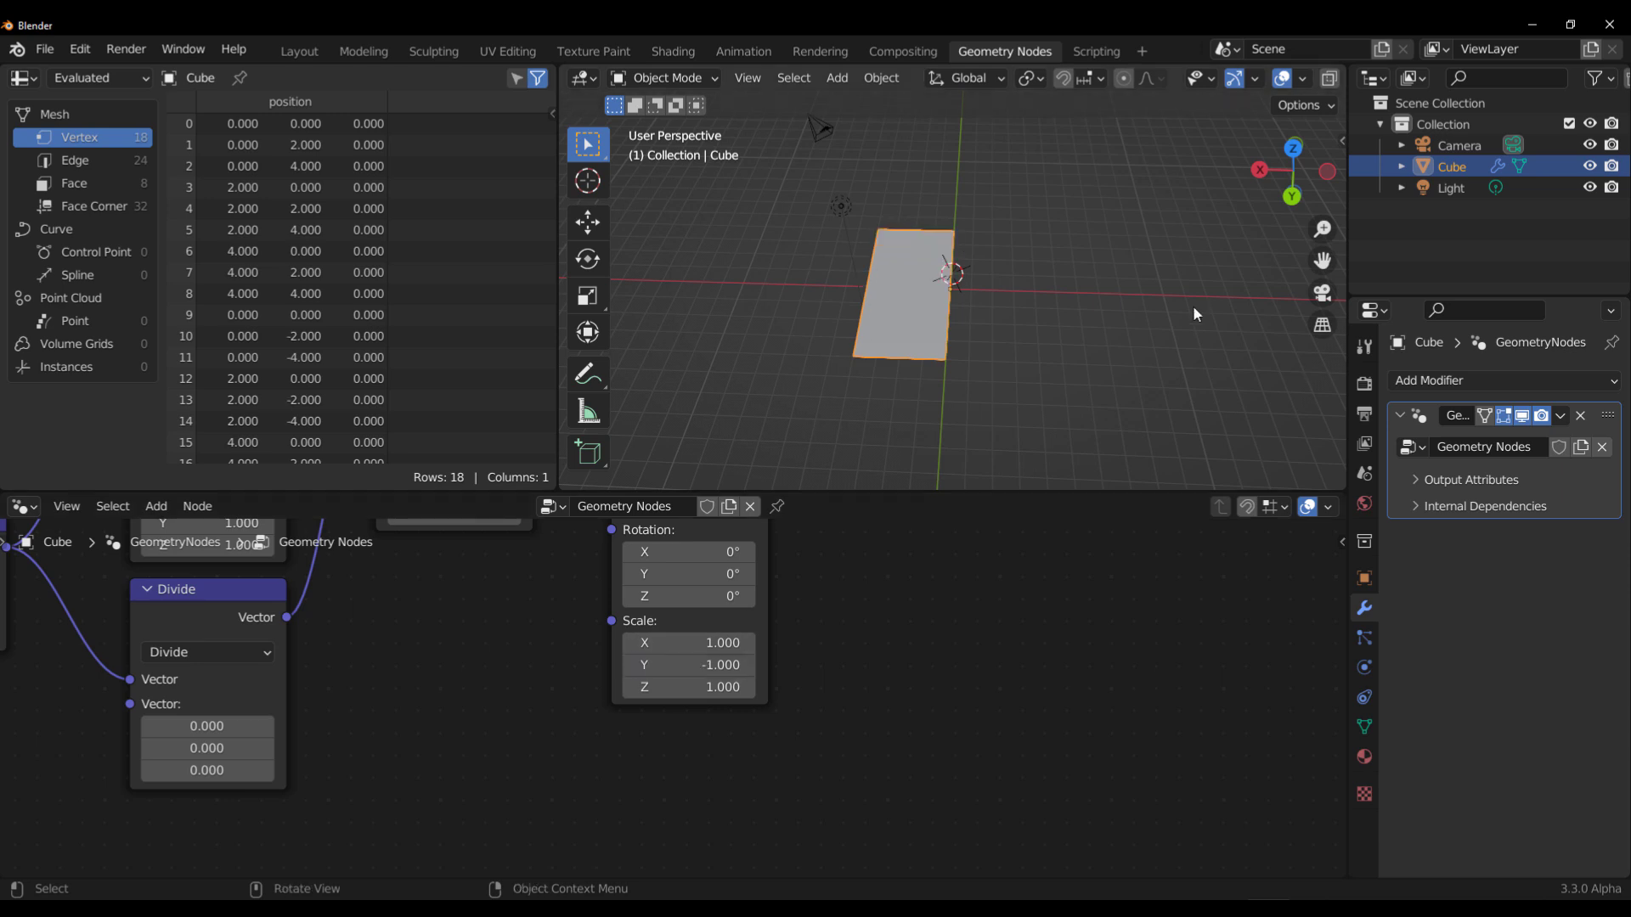
middle_click_drag(815, 384, 951, 395)
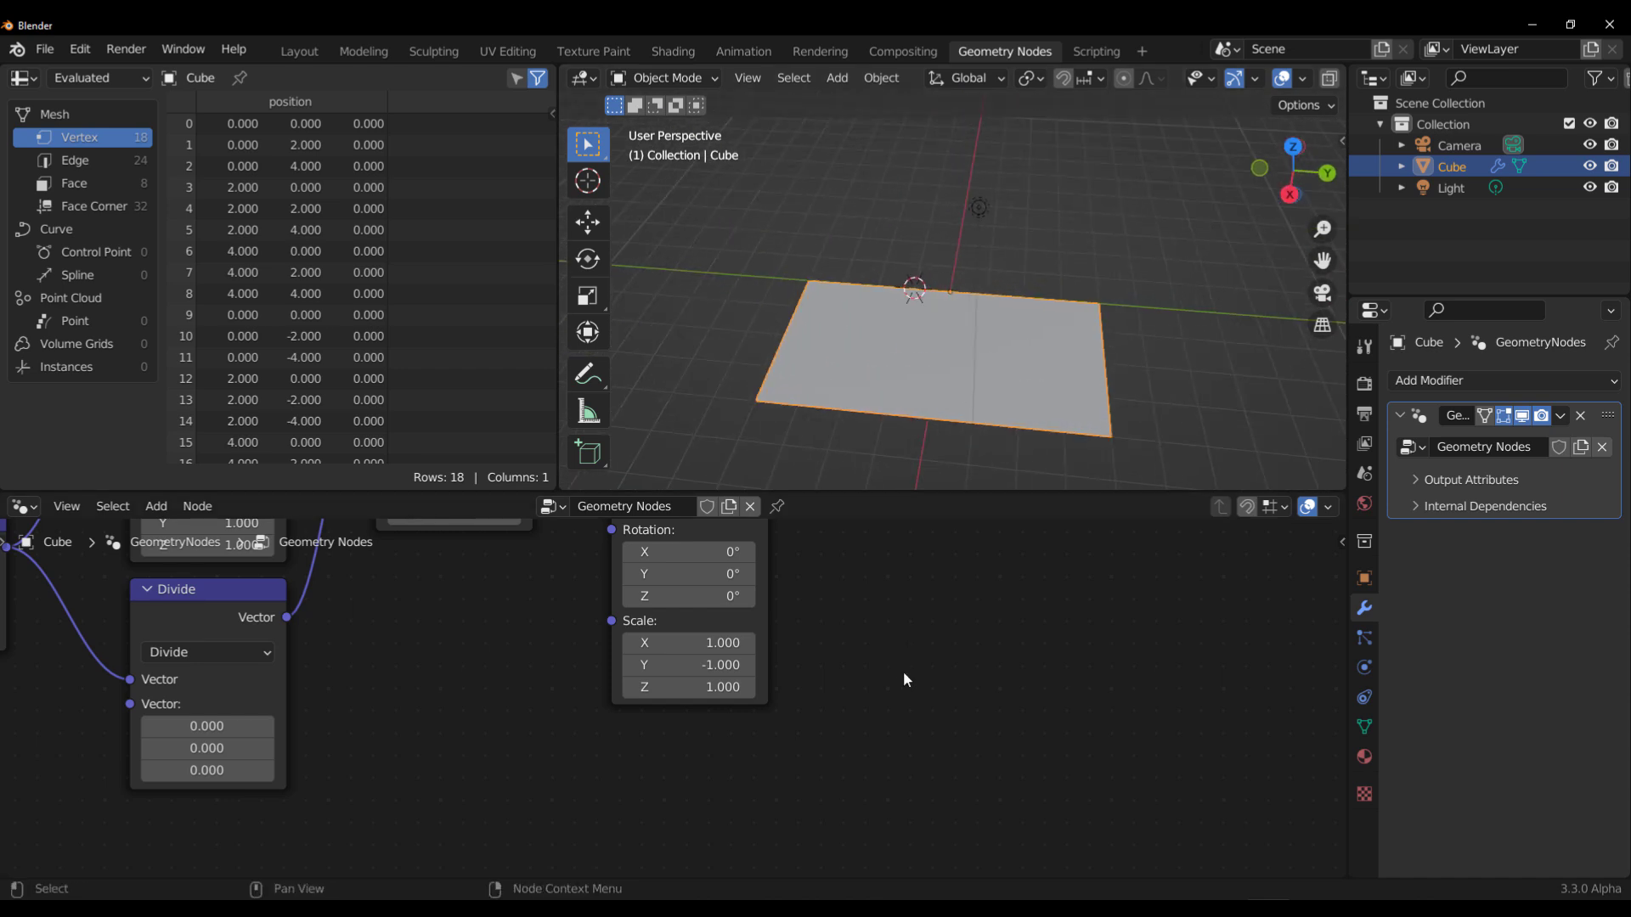
- Set the second Transform node's X rotation to 32.3° so both grid halves fold up like wings
scroll(883, 659, "down", 2)
middle_click_drag(864, 644, 927, 758)
scroll(610, 611, "up", 2)
middle_click_drag(610, 612, 719, 773)
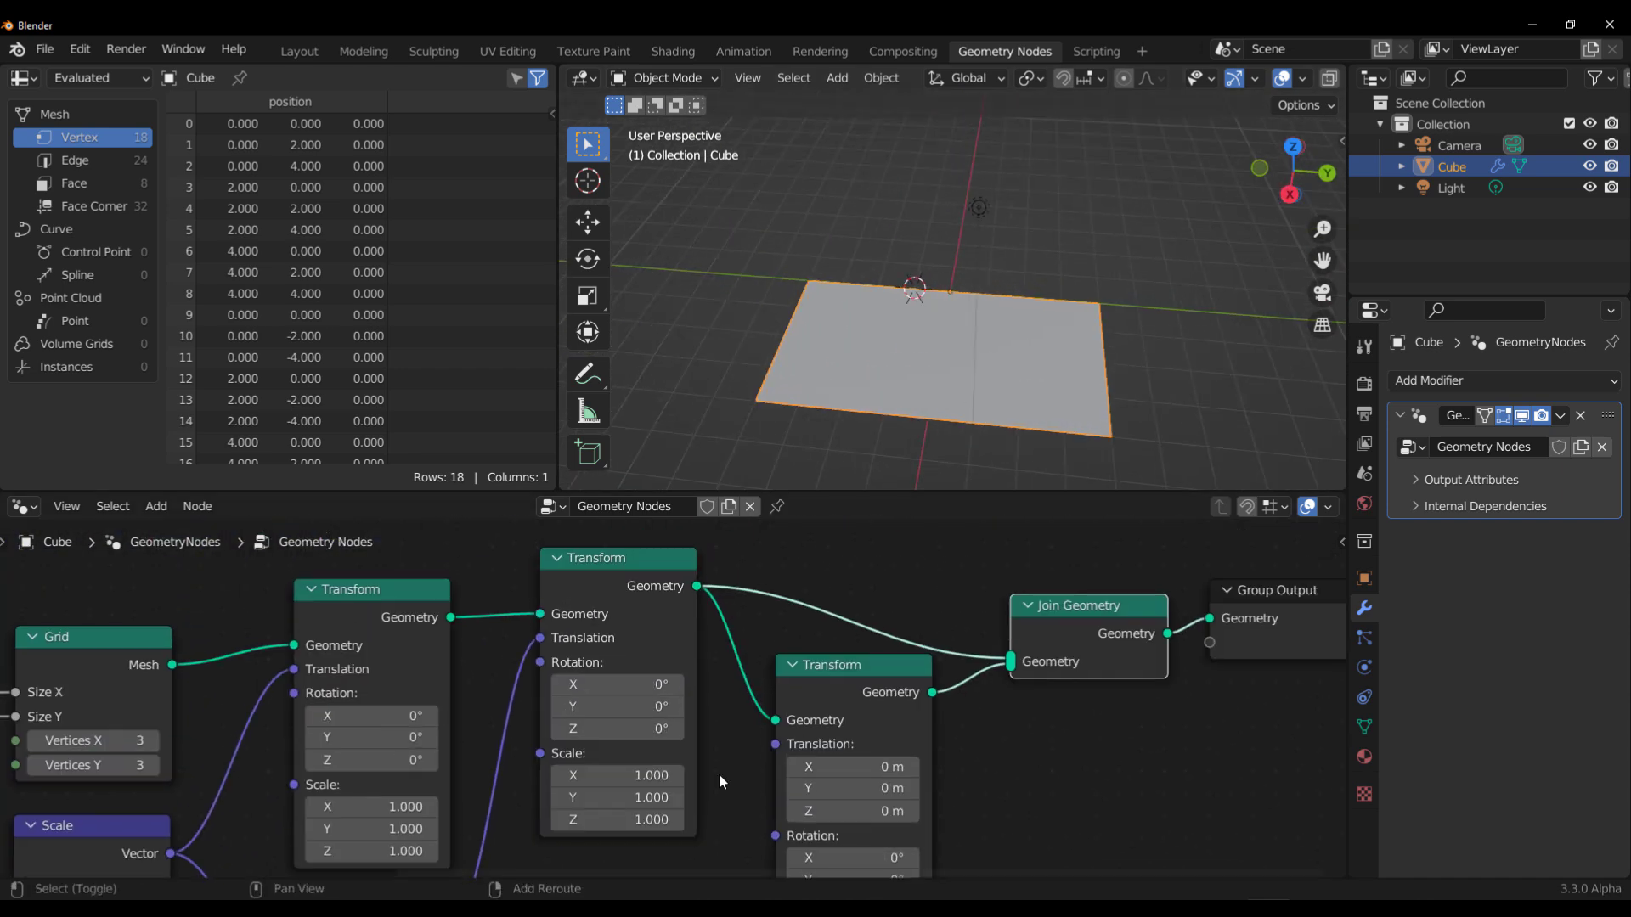
mouse_move(638, 679)
left_mouse_down()
mouse_move(699, 678)
mouse_move(439, 679)
mouse_move(633, 684)
left_mouse_up()
left_click(618, 684)
type("27.5")
key("Return")
scroll(1171, 618, "down", 3)
middle_click_drag(1147, 595, 1171, 619)
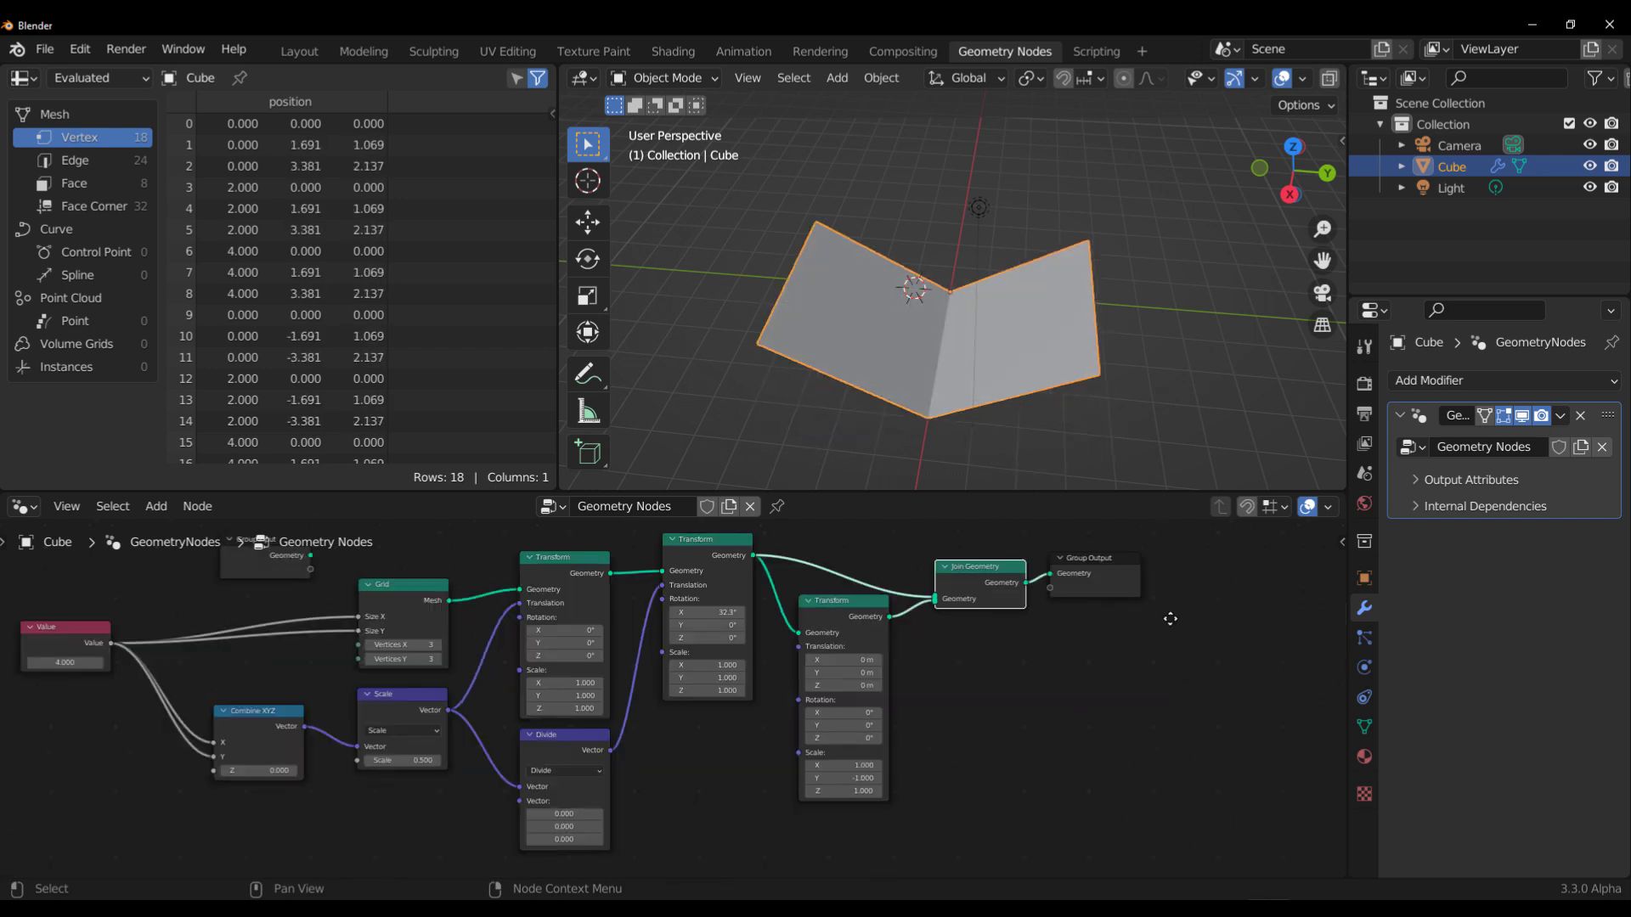
- Move the Group Output away from Join Geometry, add a Cylinder node, and connect its mesh to the Group Output
middle_click_drag(1051, 709, 465, 792)
left_click(544, 633)
left_click_drag(543, 633, 986, 606)
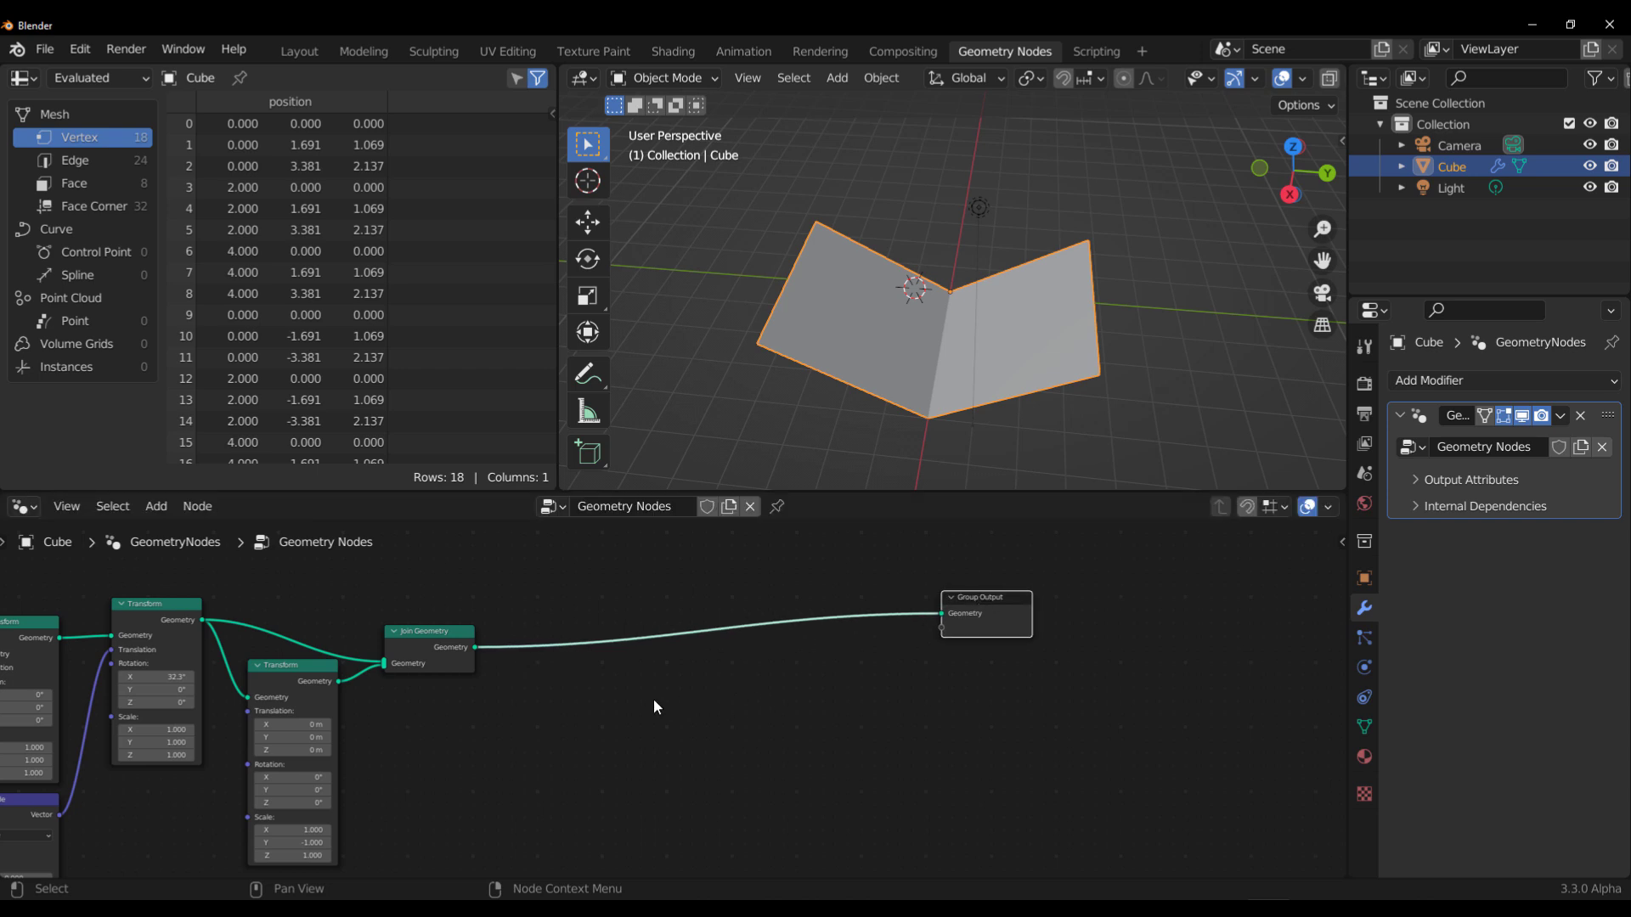
key("shift+a")
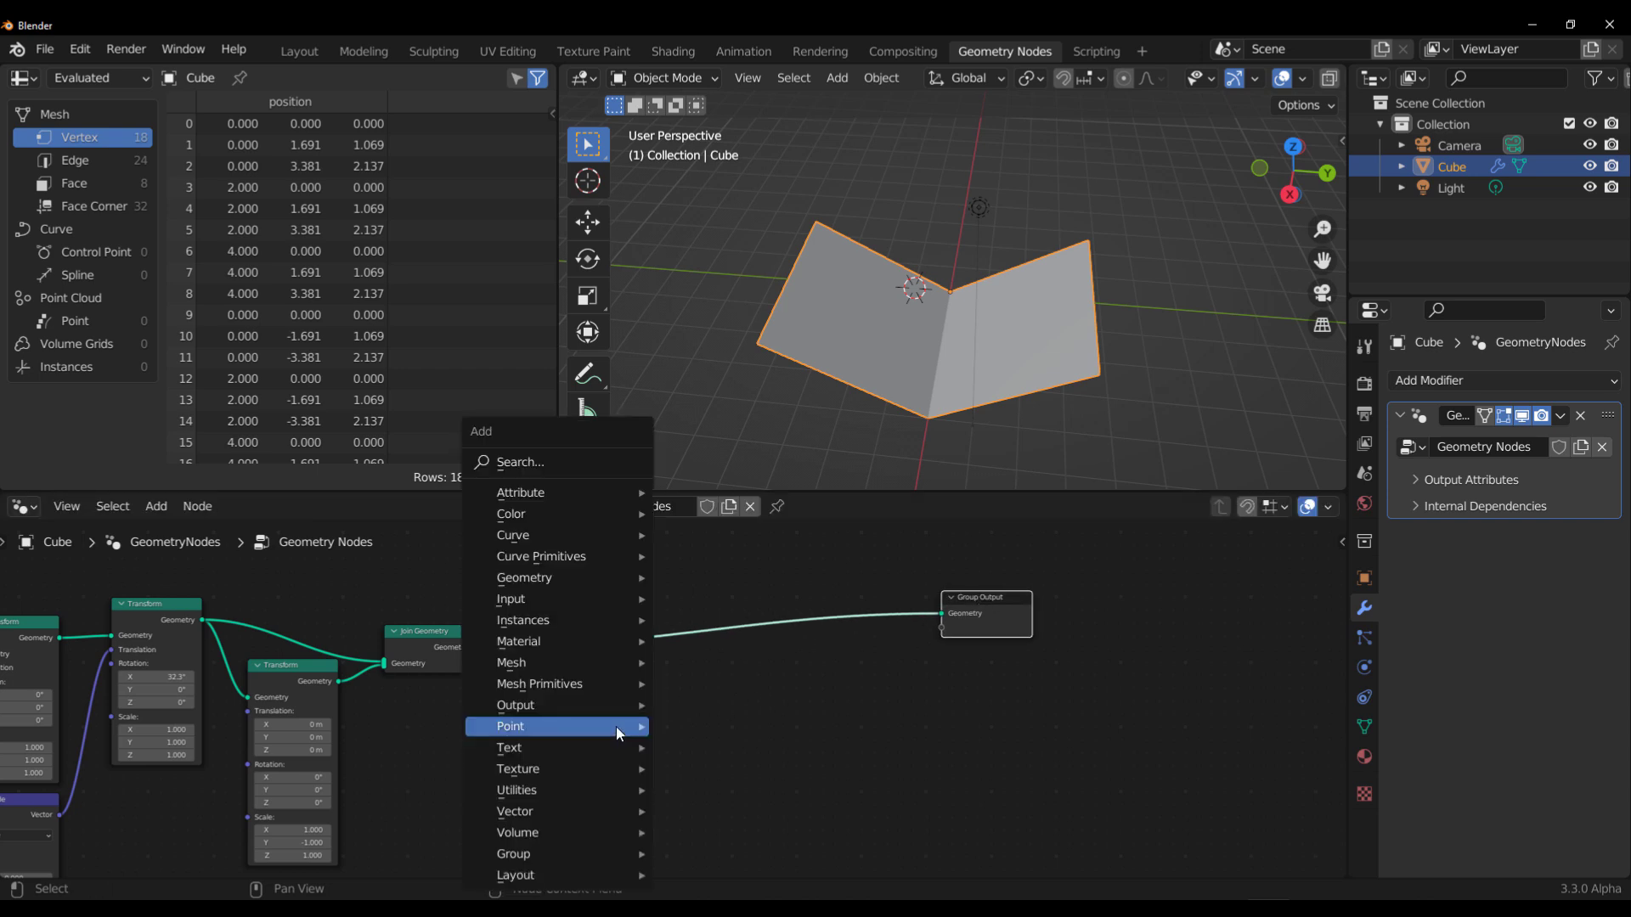
left_click(562, 464)
type("cyc")
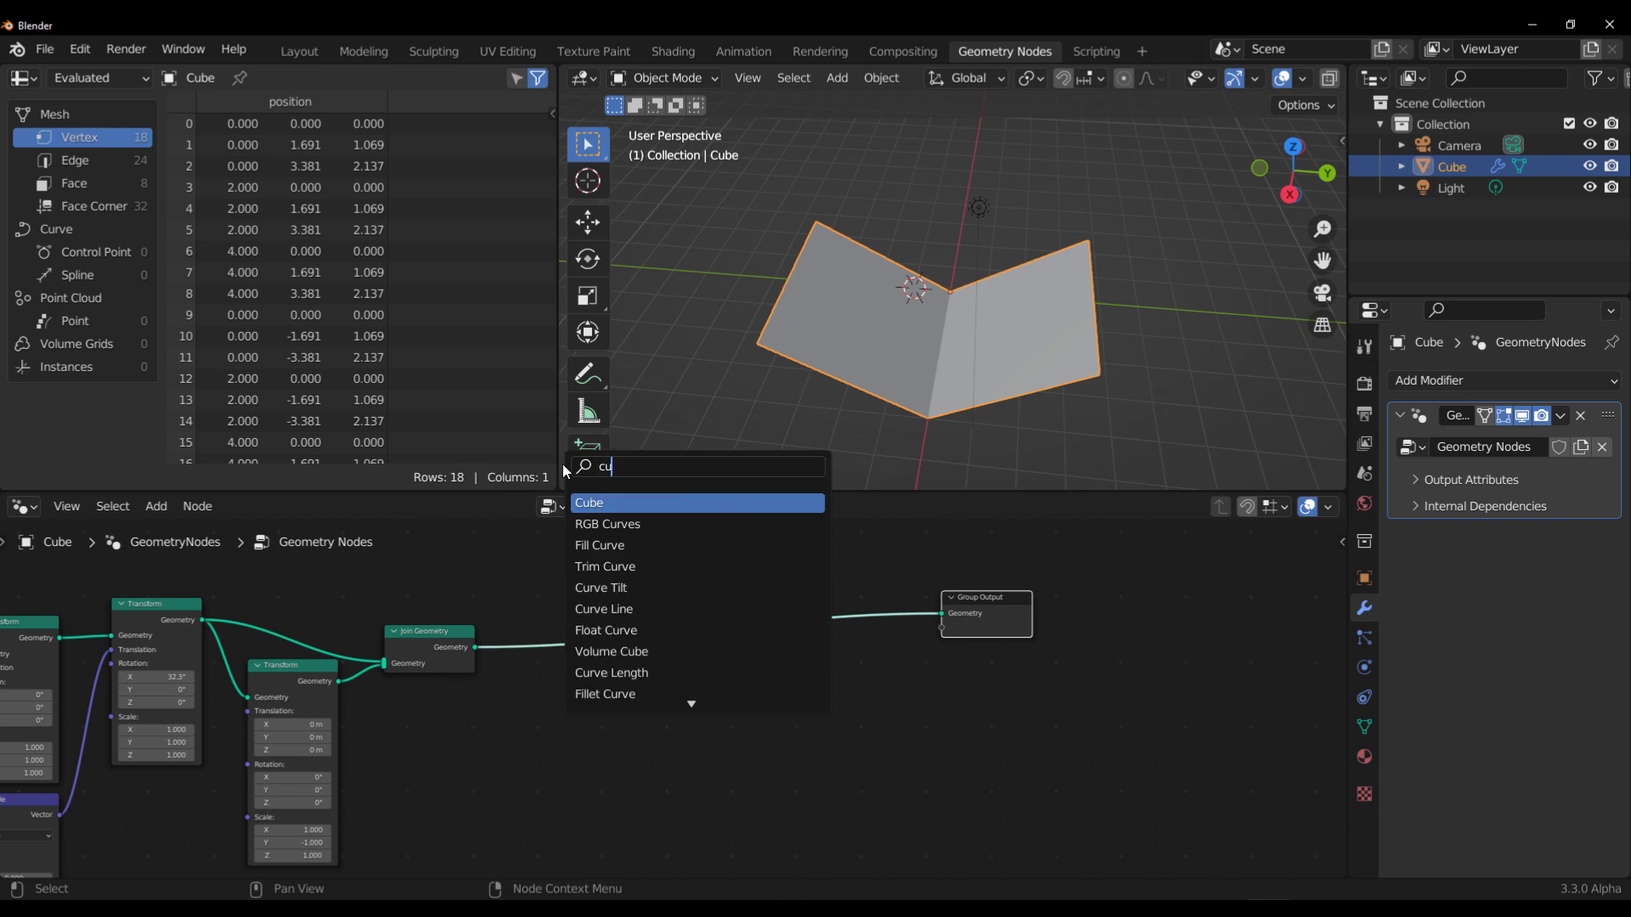
key("BackSpace")
type("l")
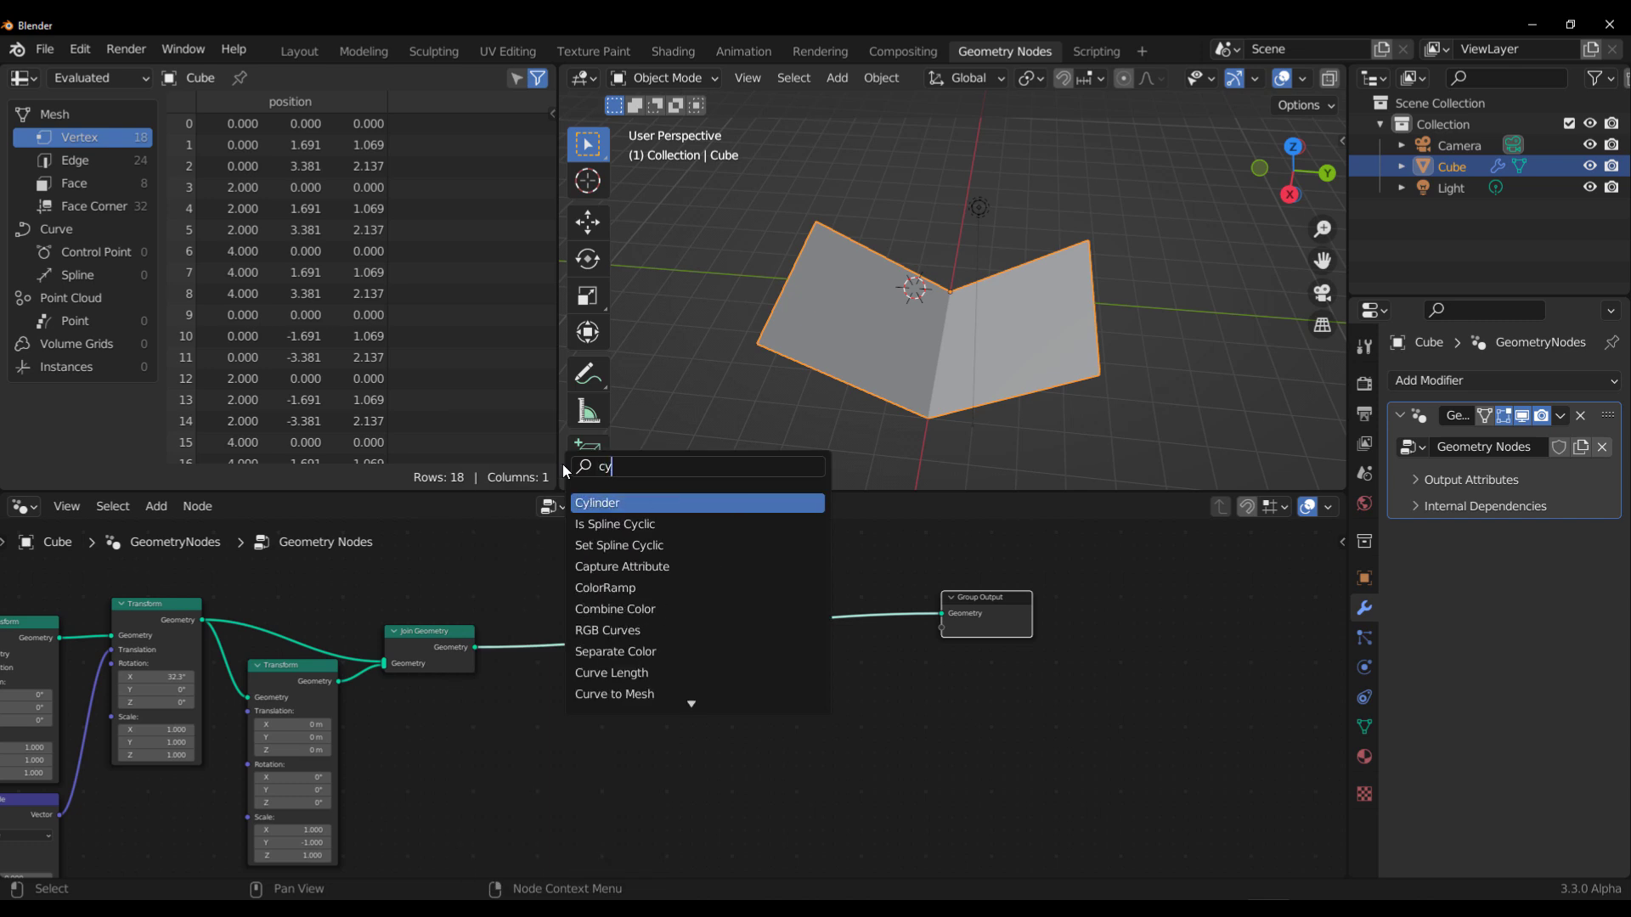
key("Return")
left_click(660, 672)
scroll(847, 691, "up", 3)
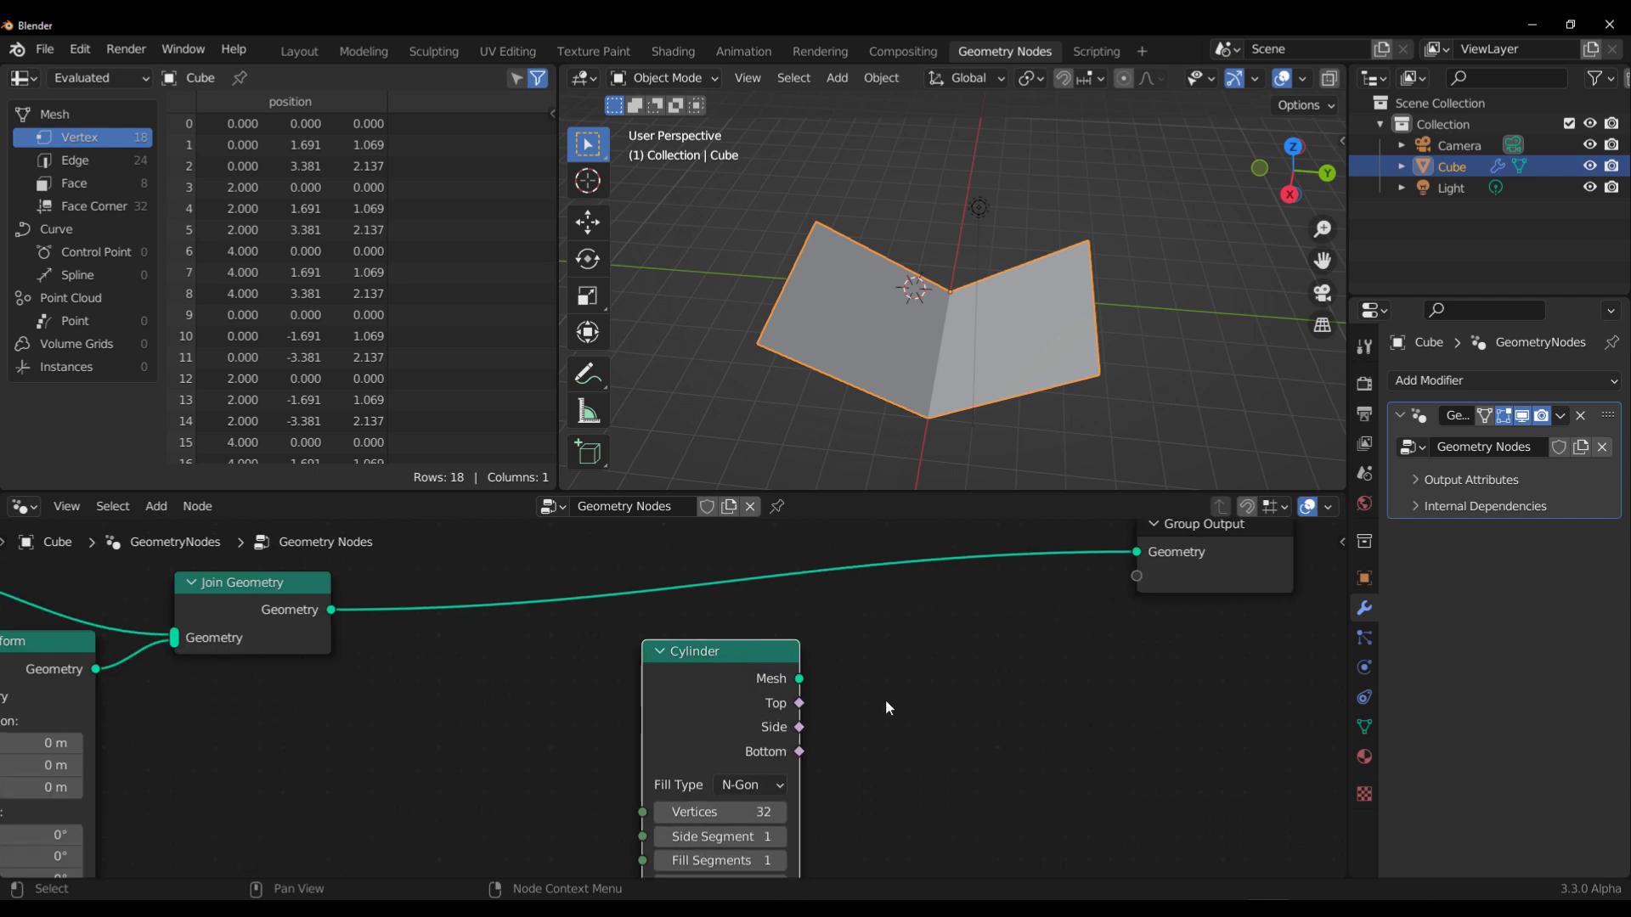
left_click_drag(798, 679, 1138, 618)
- Try a depth of 12.1 m on the Cylinder node
middle_click_drag(1005, 379, 977, 361)
middle_click_drag(1002, 854, 963, 587)
left_click_drag(741, 717, 853, 717)
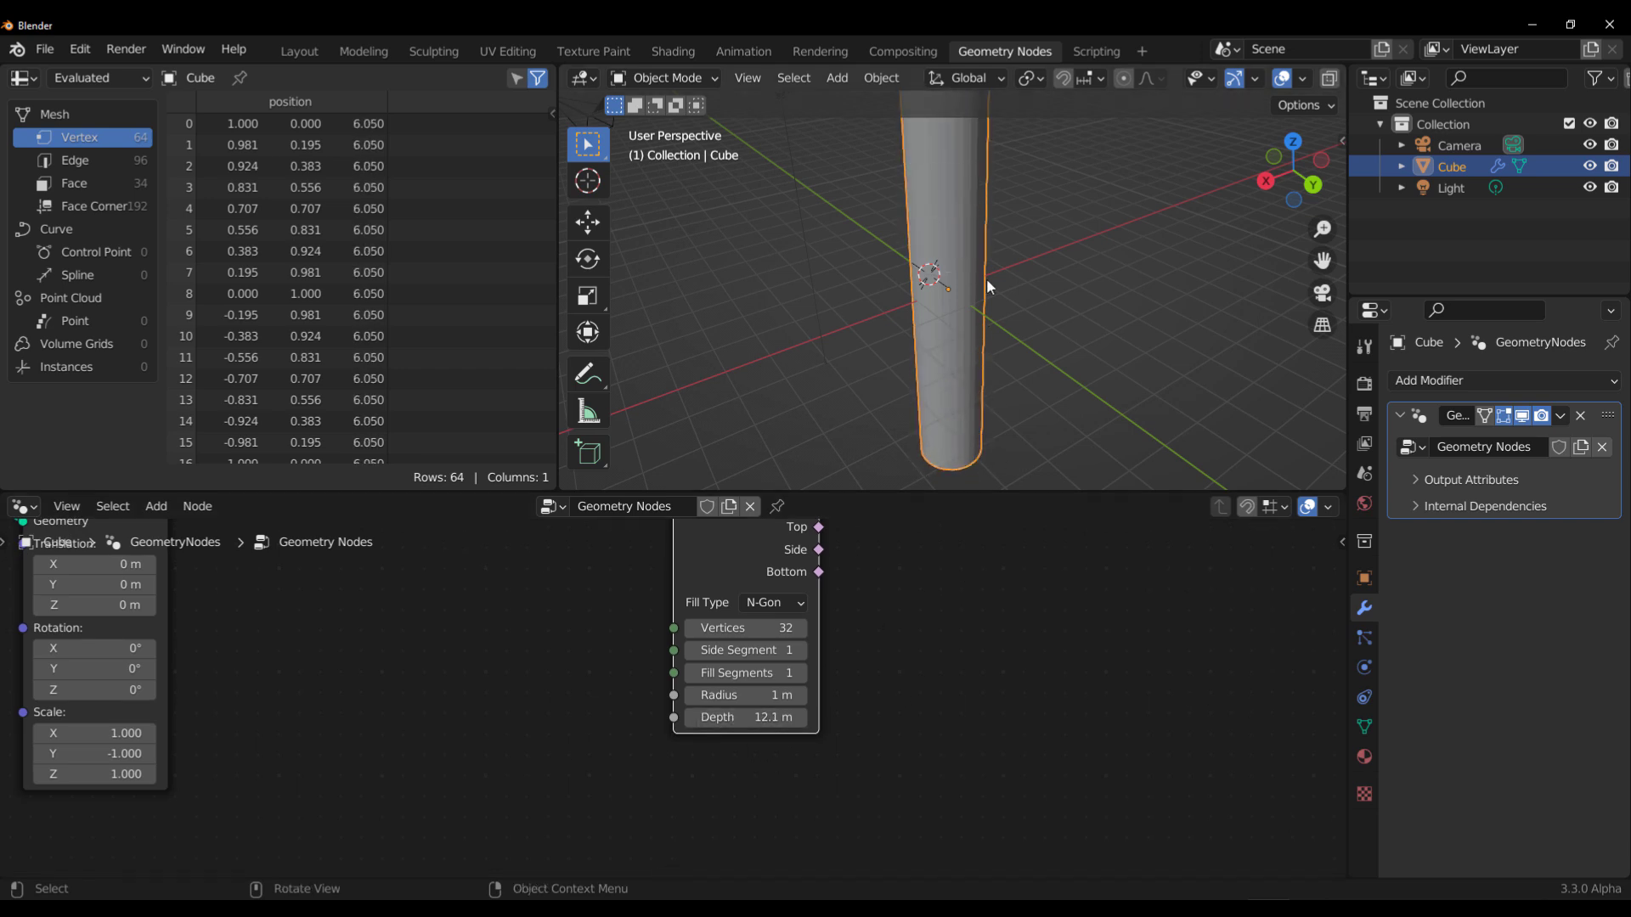
scroll(987, 286, "down", 4)
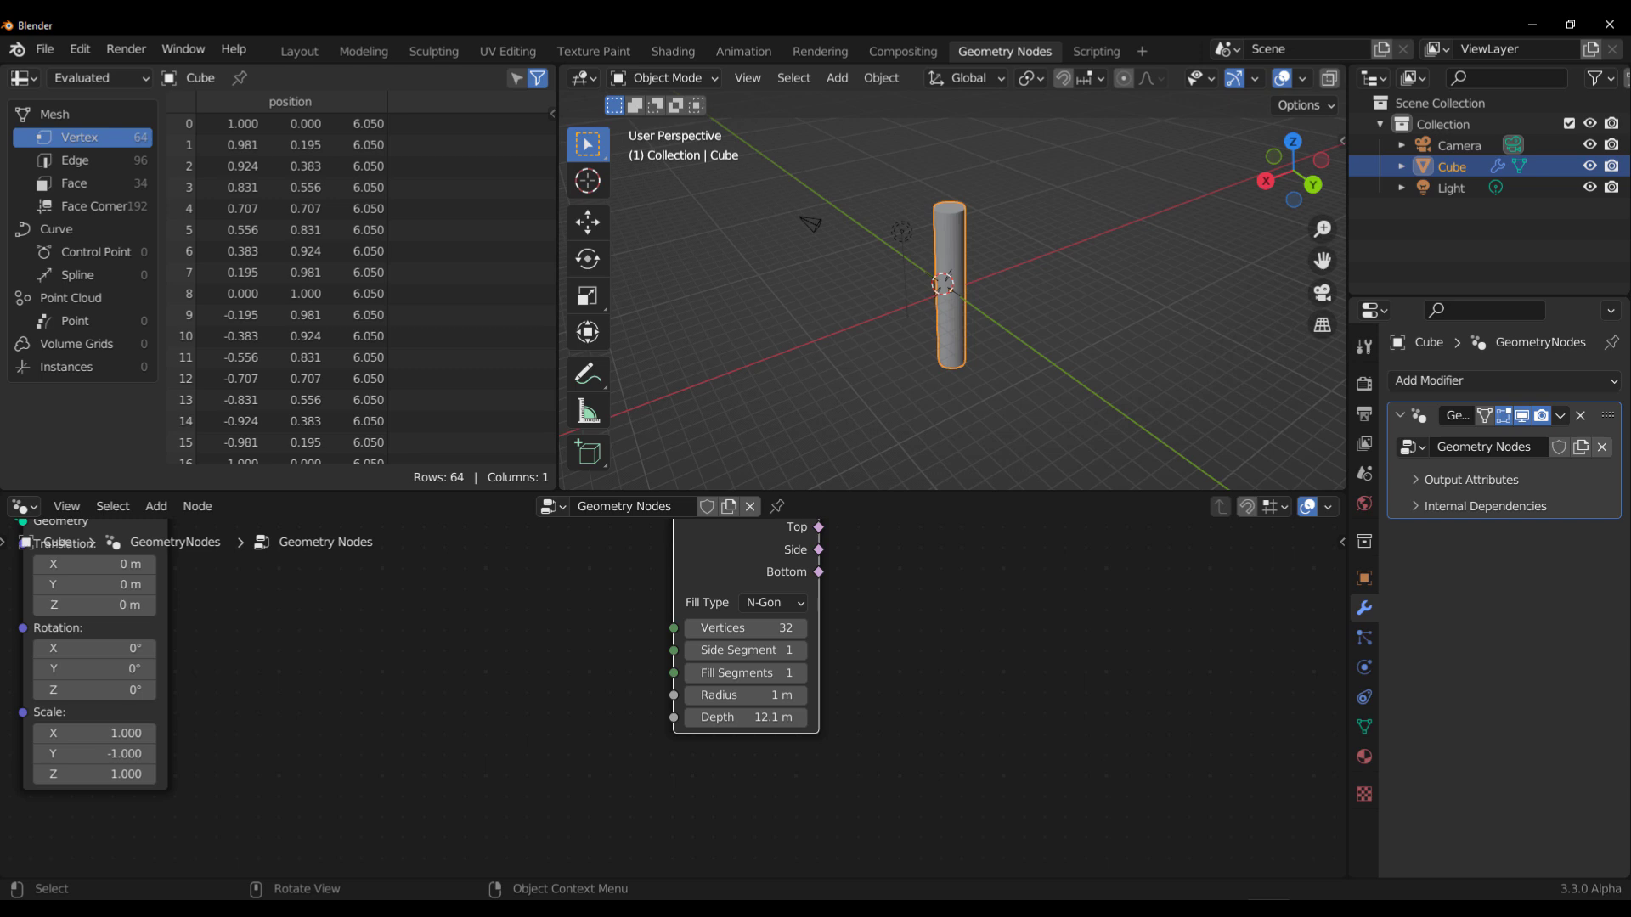
middle_click_drag(922, 706, 780, 816)
scroll(768, 822, "down", 2)
scroll(768, 821, "up", 2)
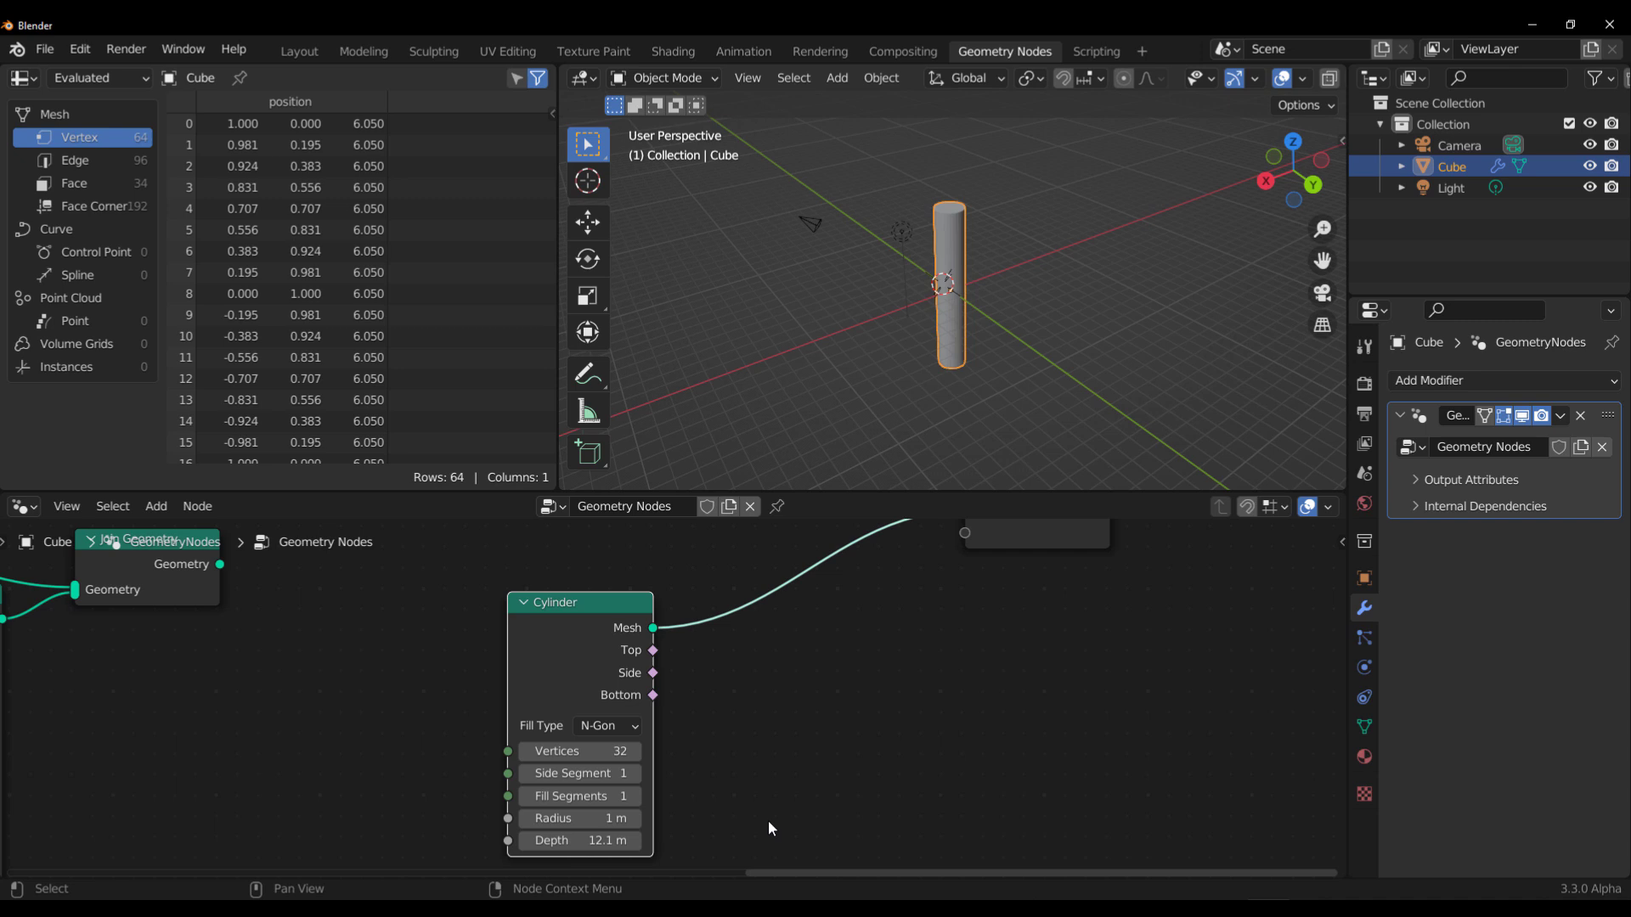
middle_click_drag(768, 820, 851, 798)
- Try Cylinder depths of 2 m and 1 m to compare how it grows around the origin
left_click(671, 818)
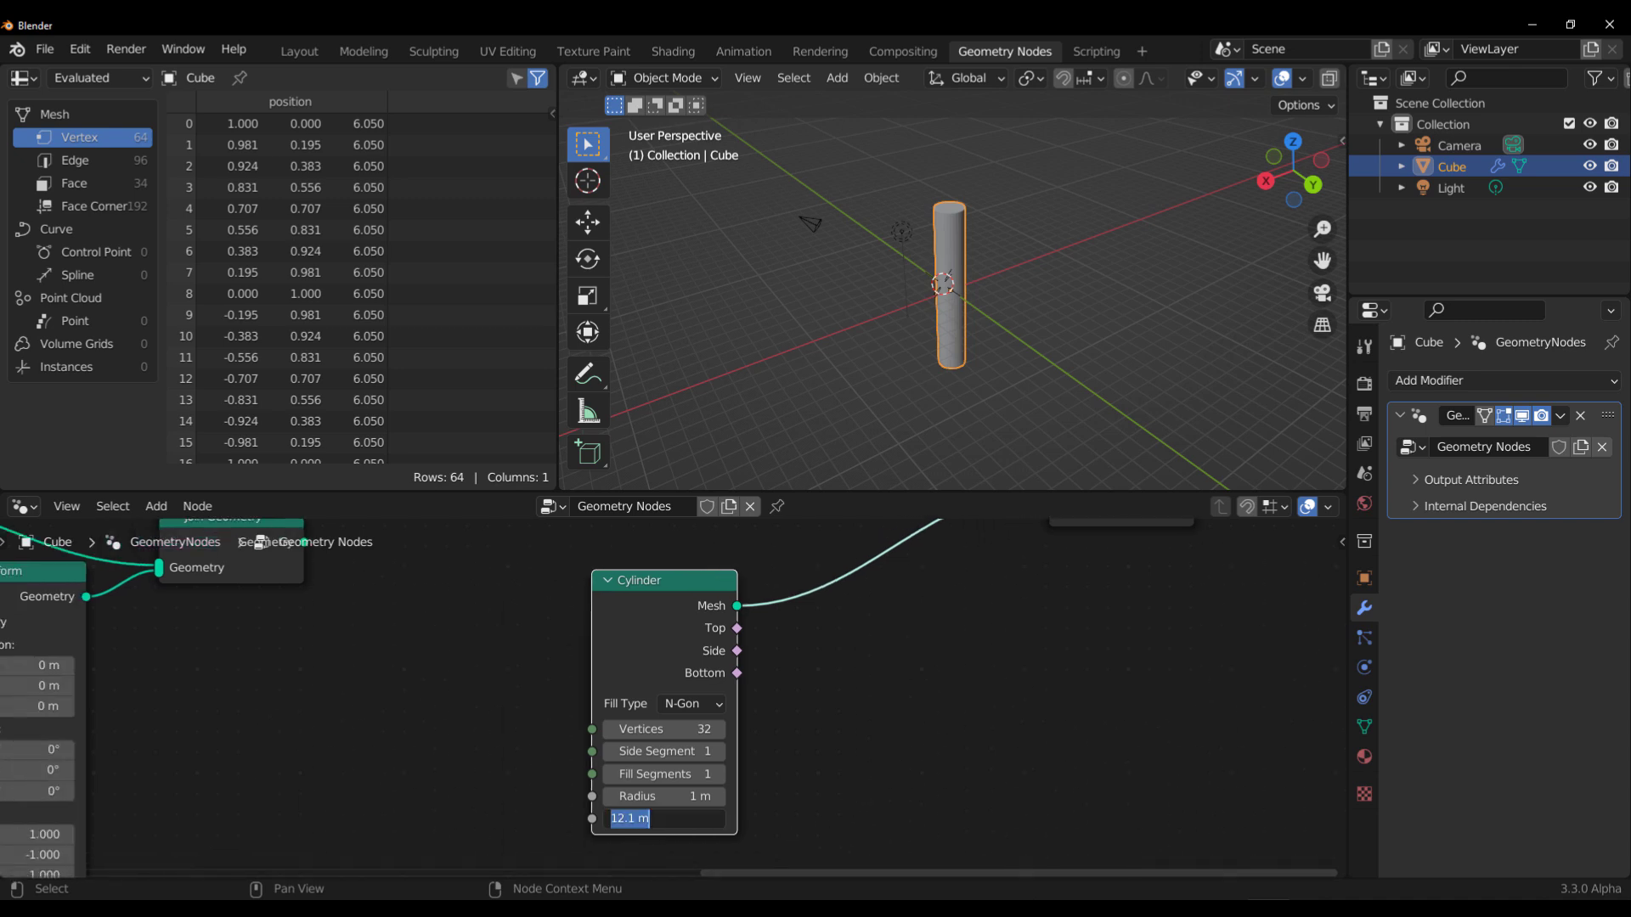
type("2")
key("Return")
scroll(925, 350, "up", 3)
middle_click_drag(925, 350, 930, 316)
left_click(671, 818)
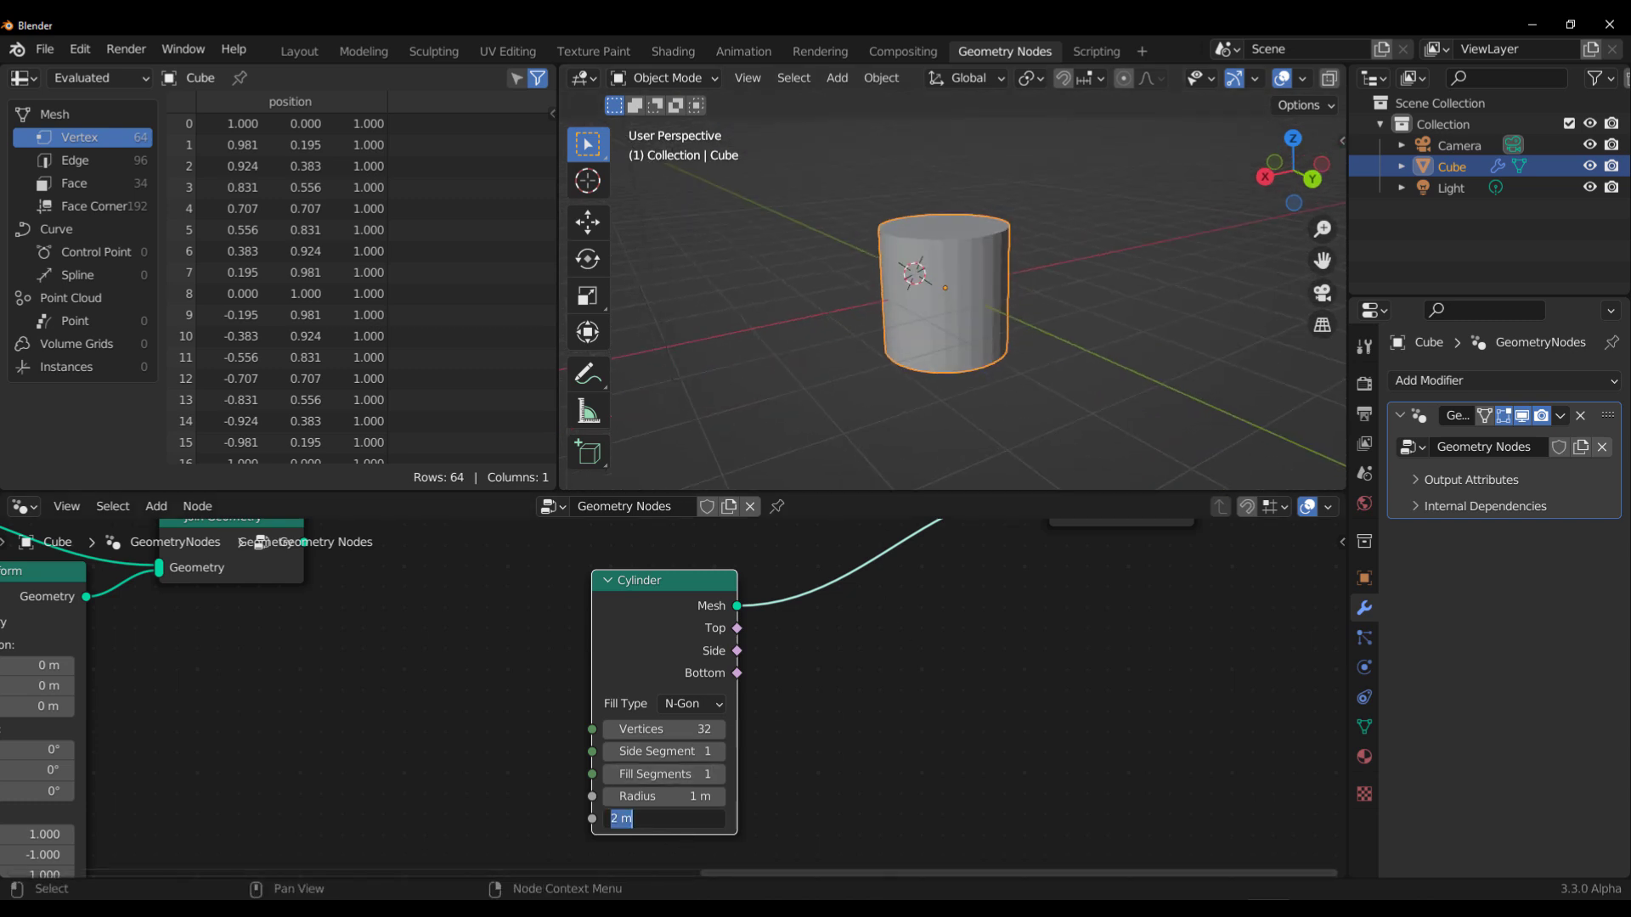
type("1")
key("Return")
scroll(939, 326, "down", 2)
middle_click_drag(940, 326, 946, 349)
- Add a Value node that drives the Cylinder's Depth input
middle_click_drag(907, 677, 1107, 626)
left_click_drag(791, 700, 657, 700)
type("vale")
key("Return")
left_click(625, 700)
scroll(835, 721, "down", 1)
scroll(809, 681, "down", 3)
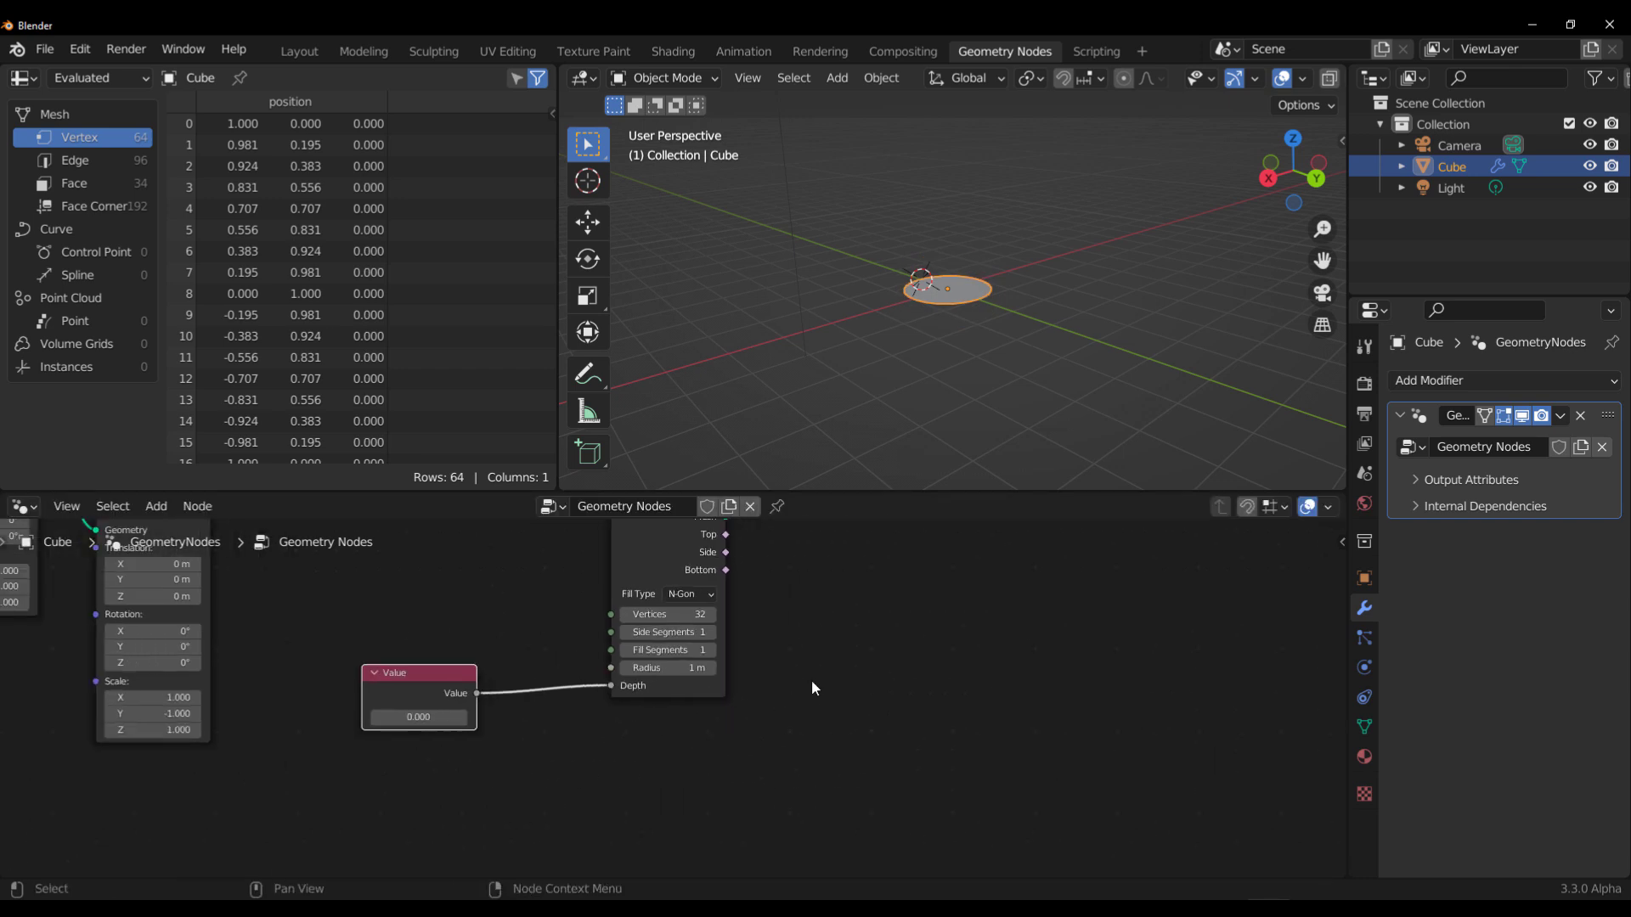
- Duplicate the third Transform node, insert it between the Cylinder and Group Output, and set its Y scale to 1
left_click(571, 620)
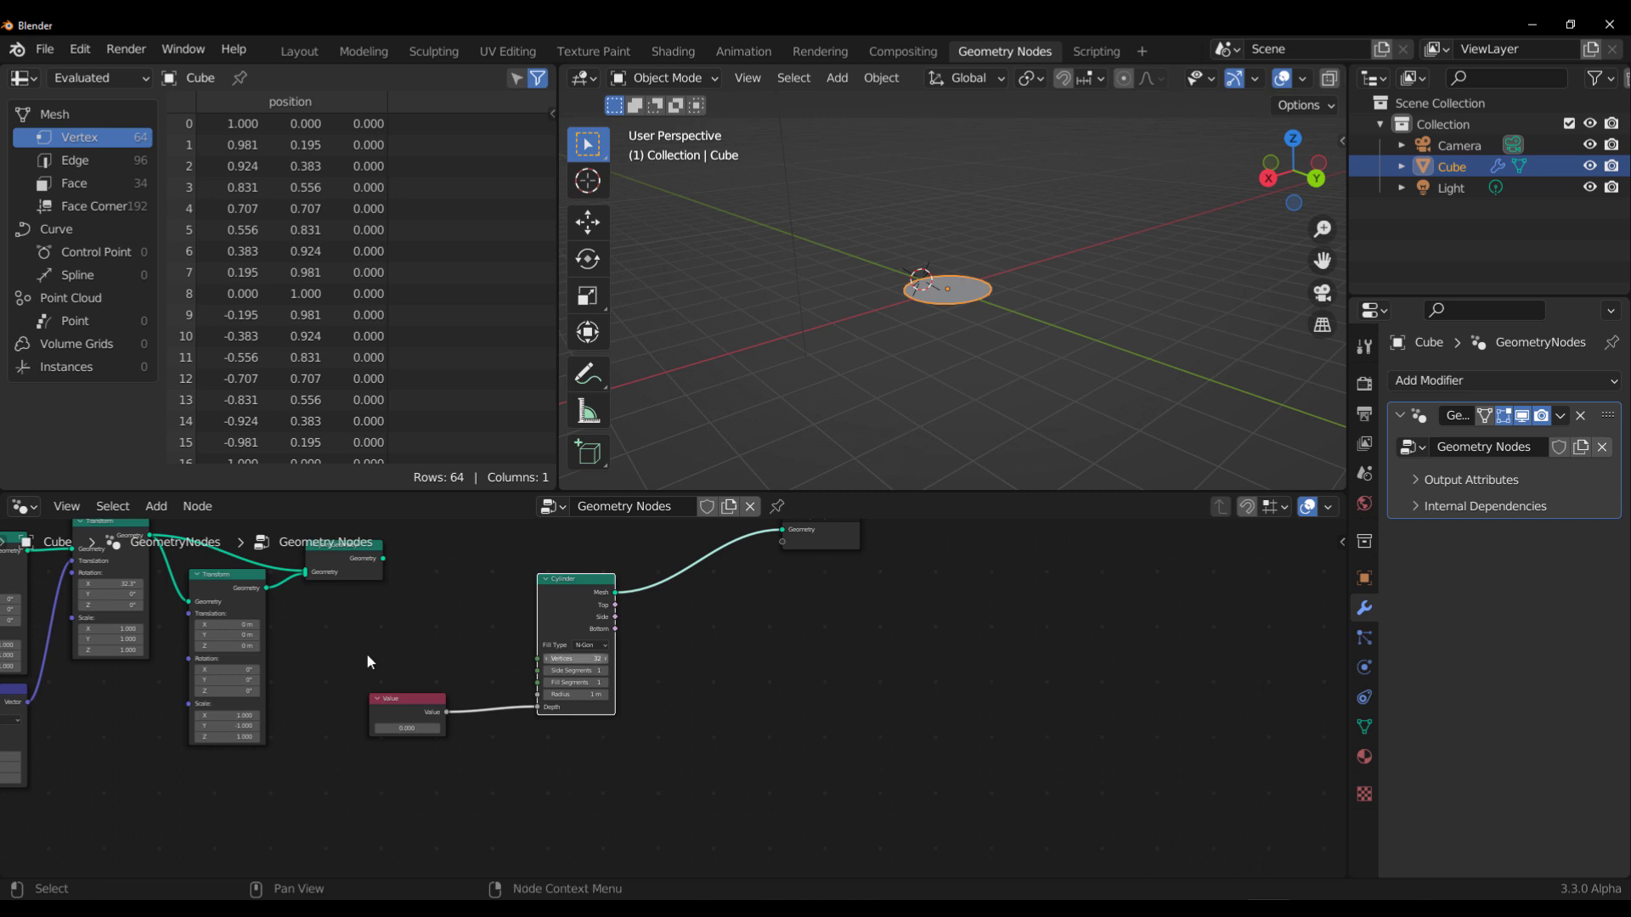
left_click(238, 591)
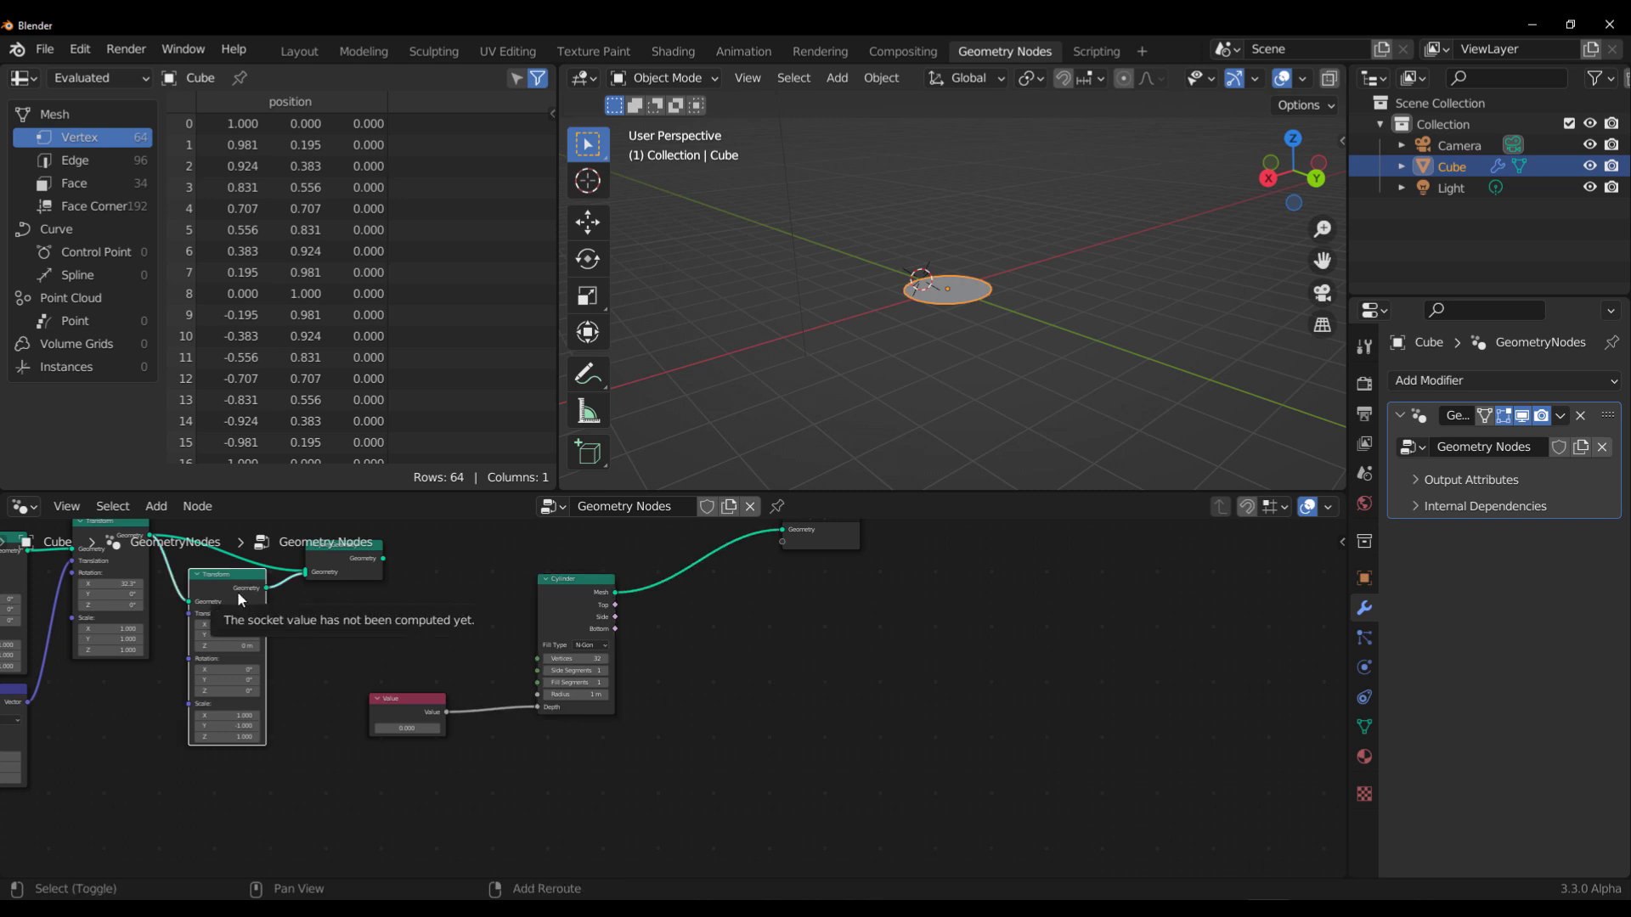
key("shift+d")
left_click(722, 571)
scroll(729, 561, "up", 3)
double_click(717, 692)
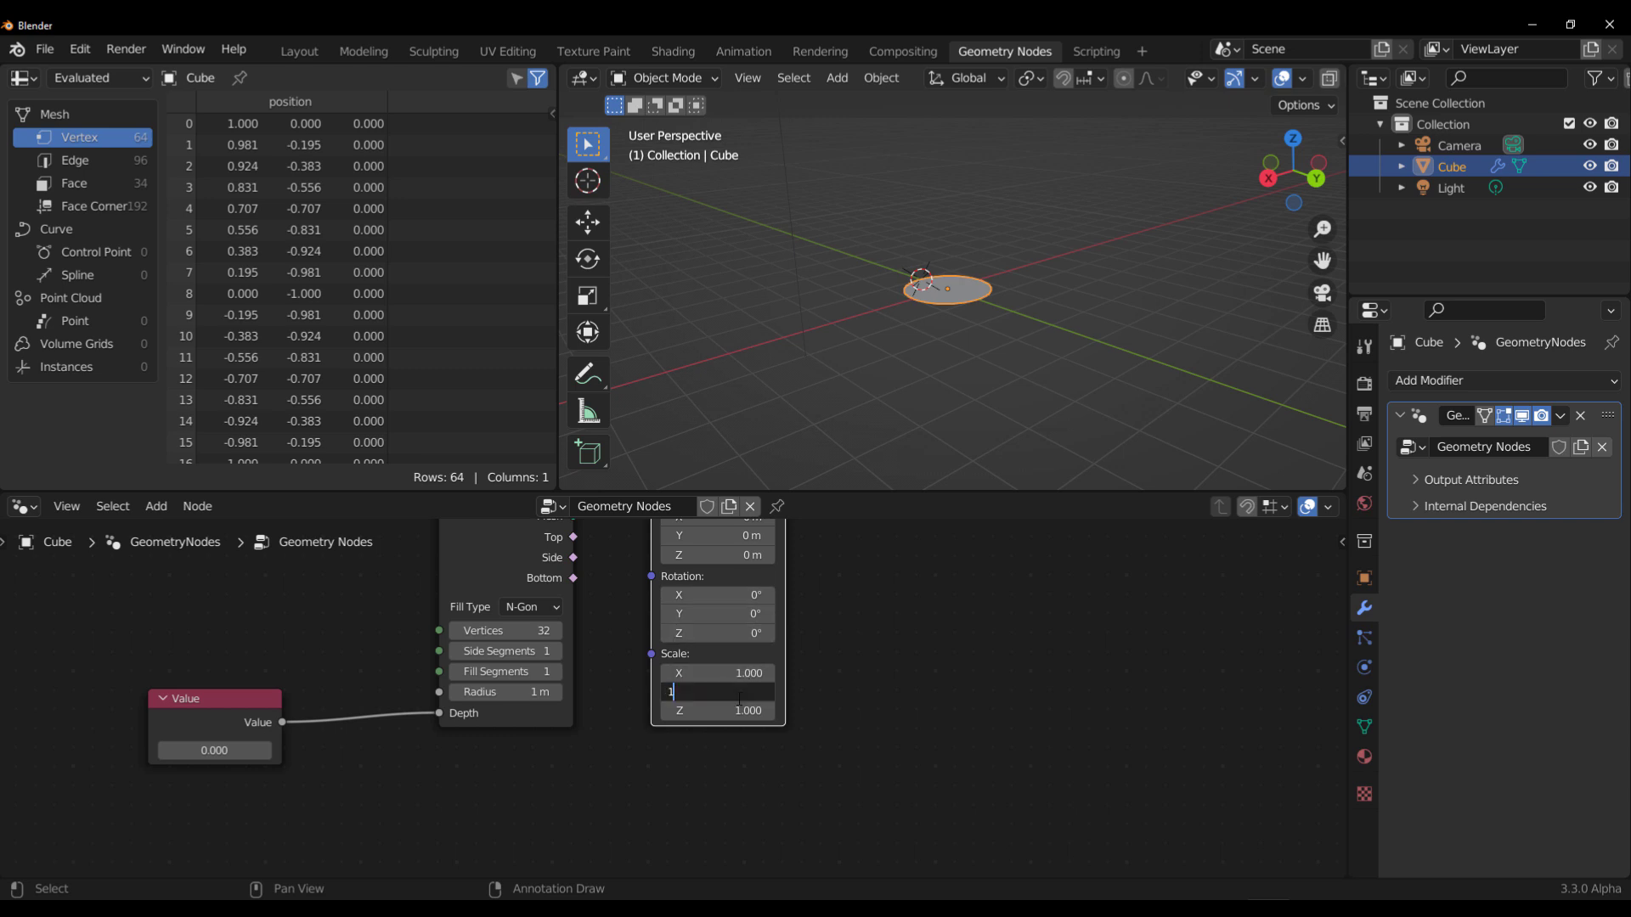
type("1")
key("Return")
scroll(833, 673, "down", 2)
middle_click_drag(833, 673, 892, 692)
left_click_drag(767, 540, 813, 569)
- Add a vector Scale node feeding the Translation input of the Cylinder's Transform node
middle_click_drag(943, 677, 1020, 626)
left_click_drag(829, 545, 705, 730)
type("c")
key("BackSpace")
type("scale")
key("Return")
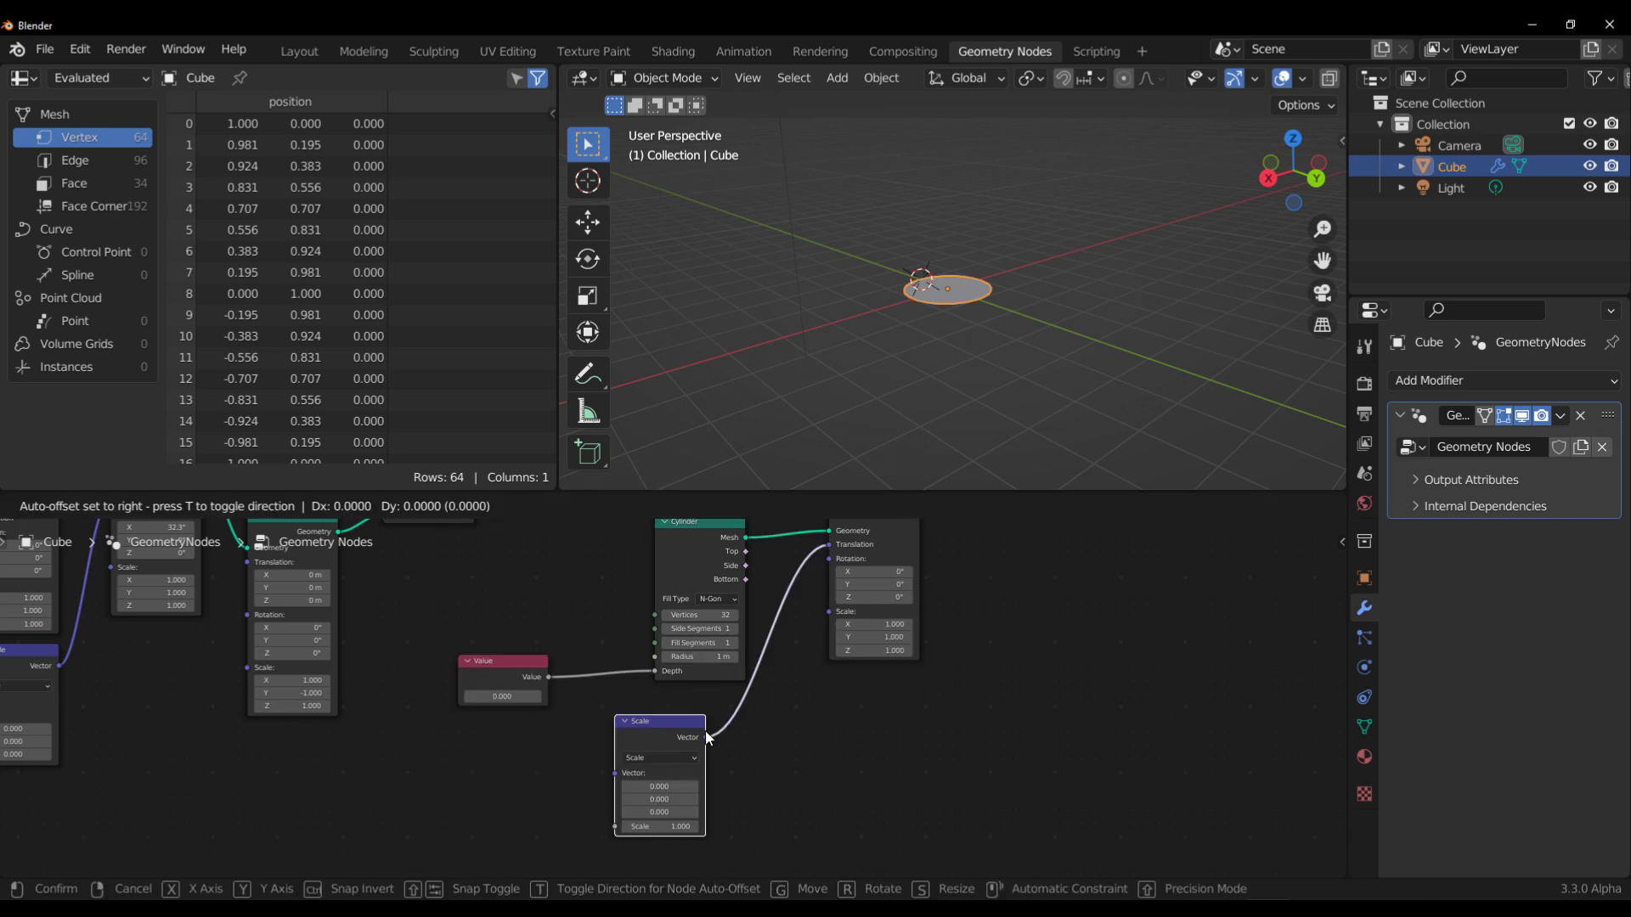
left_click(705, 730)
- Add a Combine XYZ node feeding the new Scale node's Vector input
scroll(574, 706, "up", 2)
scroll(666, 707, "up", 1)
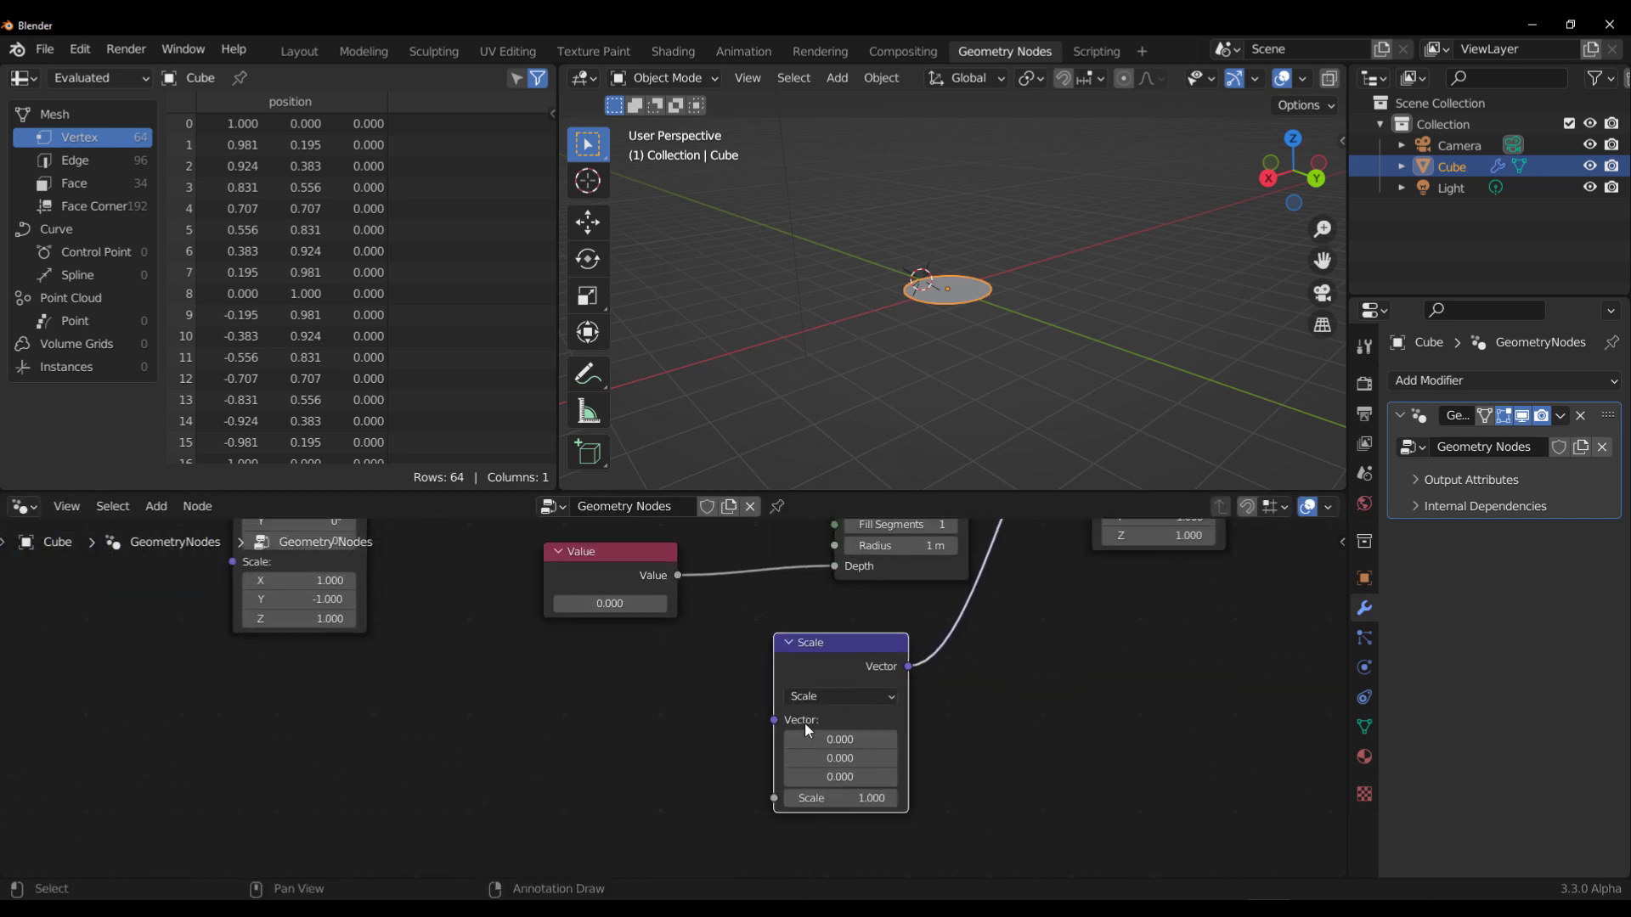
left_click_drag(774, 720, 655, 707)
type("comp")
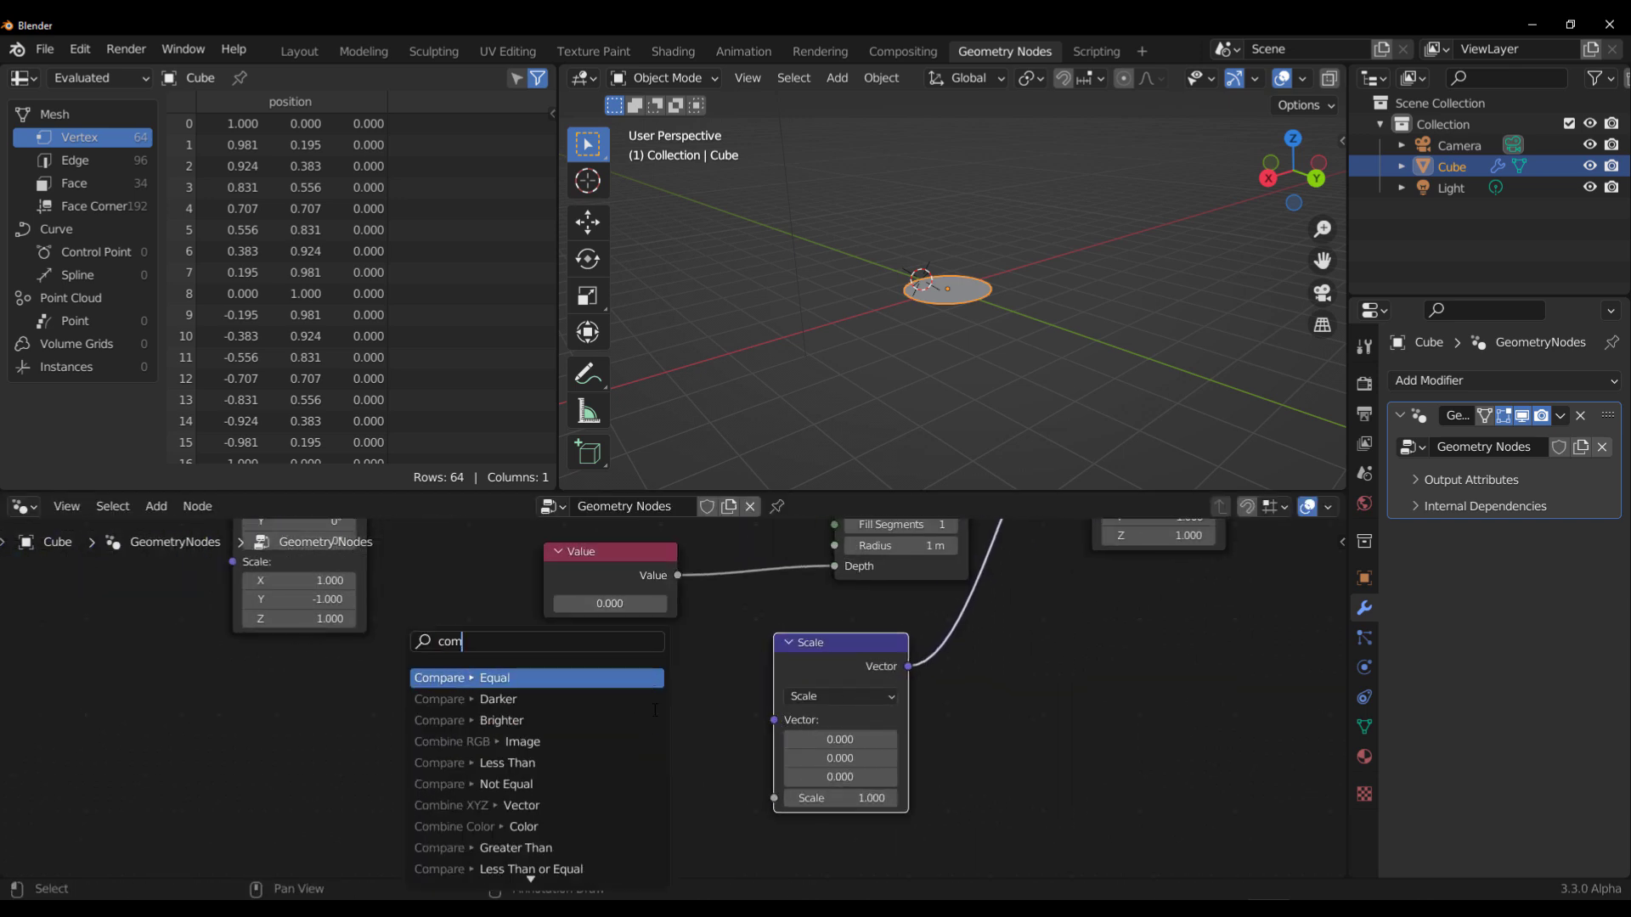
key("BackSpace")
type("biu")
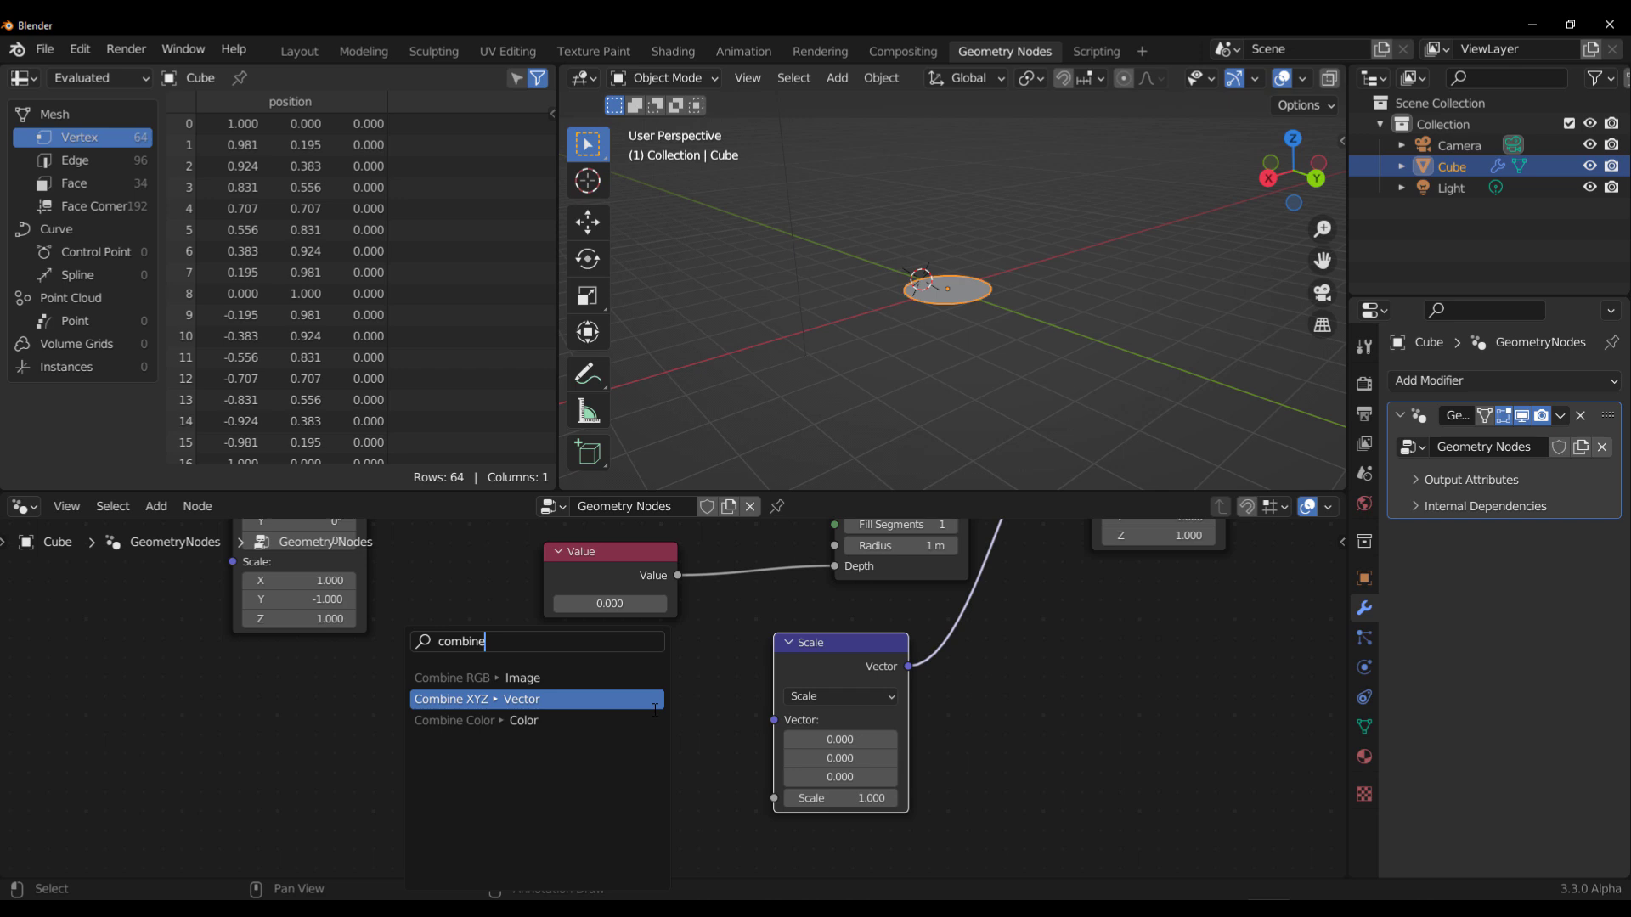
left_click(655, 699)
left_click(689, 712)
- Set the Value node to 2.2, connect it to Combine XYZ's Z input, and space out the connected nodes
left_click_drag(599, 567, 435, 643)
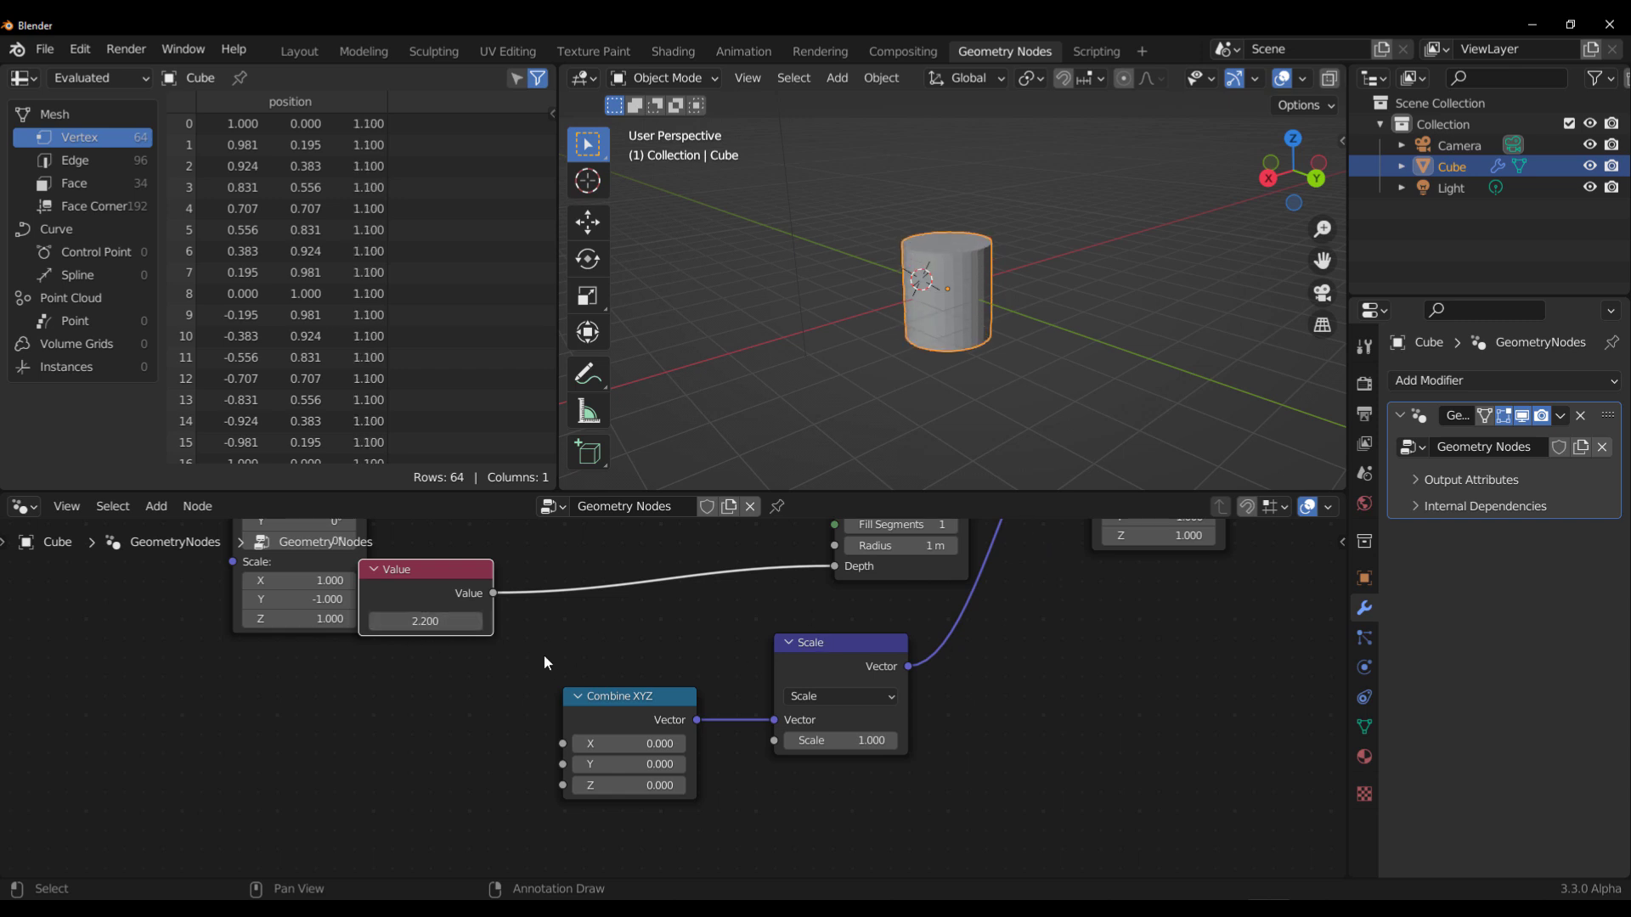
left_click_drag(493, 594, 567, 783)
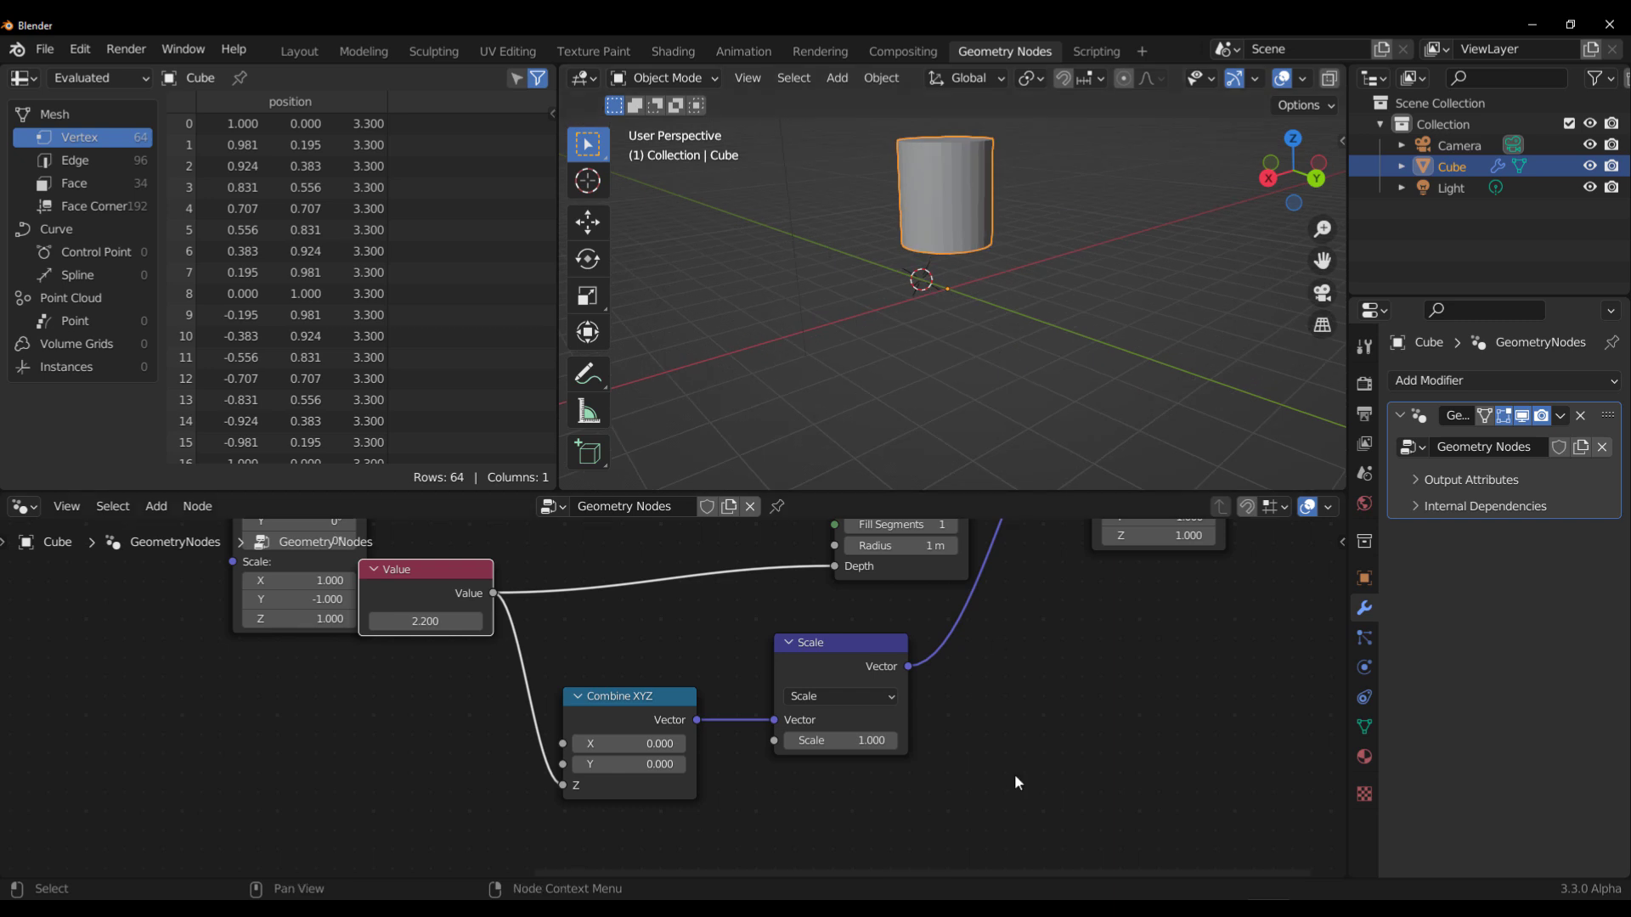
left_click_drag(440, 600, 526, 601)
left_click_drag(633, 720, 698, 693)
left_click_drag(813, 663, 888, 641)
left_click_drag(673, 668, 698, 667)
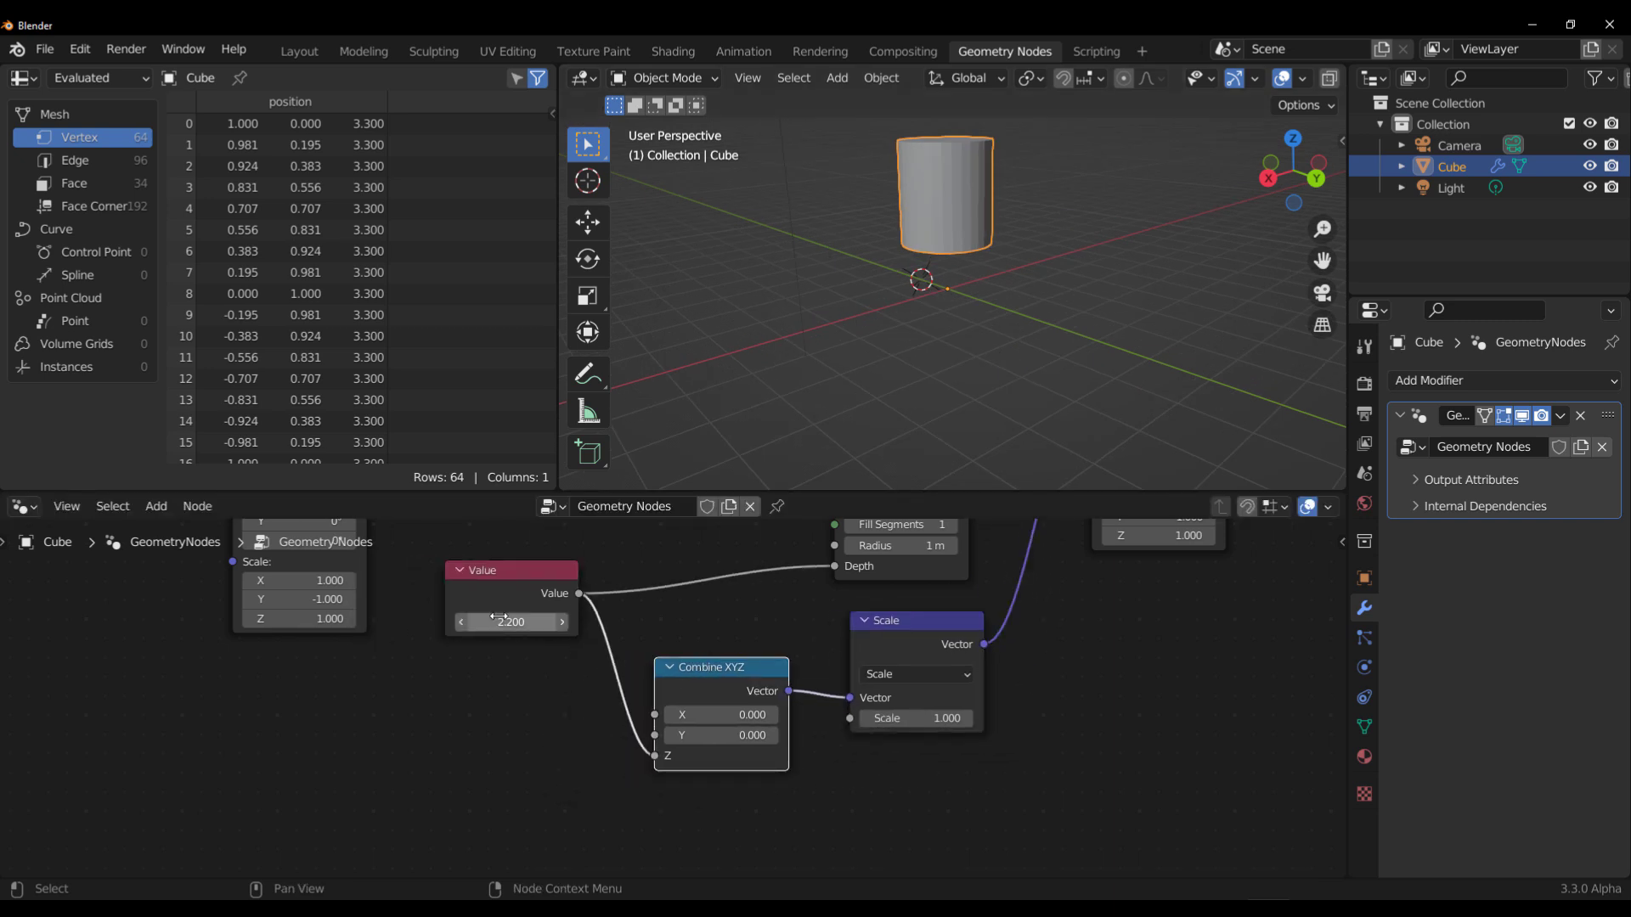
- Raise the Value node driving the cylinder to 6.6 and inspect the cylinder's offset from the origin
left_click_drag(502, 622, 544, 622)
scroll(870, 359, "down", 5)
middle_click_drag(870, 358, 933, 347)
scroll(884, 322, "down", 1)
scroll(884, 321, "down", 3)
scroll(933, 347, "up", 3)
- Set the Scale node's factor to 0.5 so the cylinder's base sits at the origin
left_click(919, 718)
left_click(919, 718)
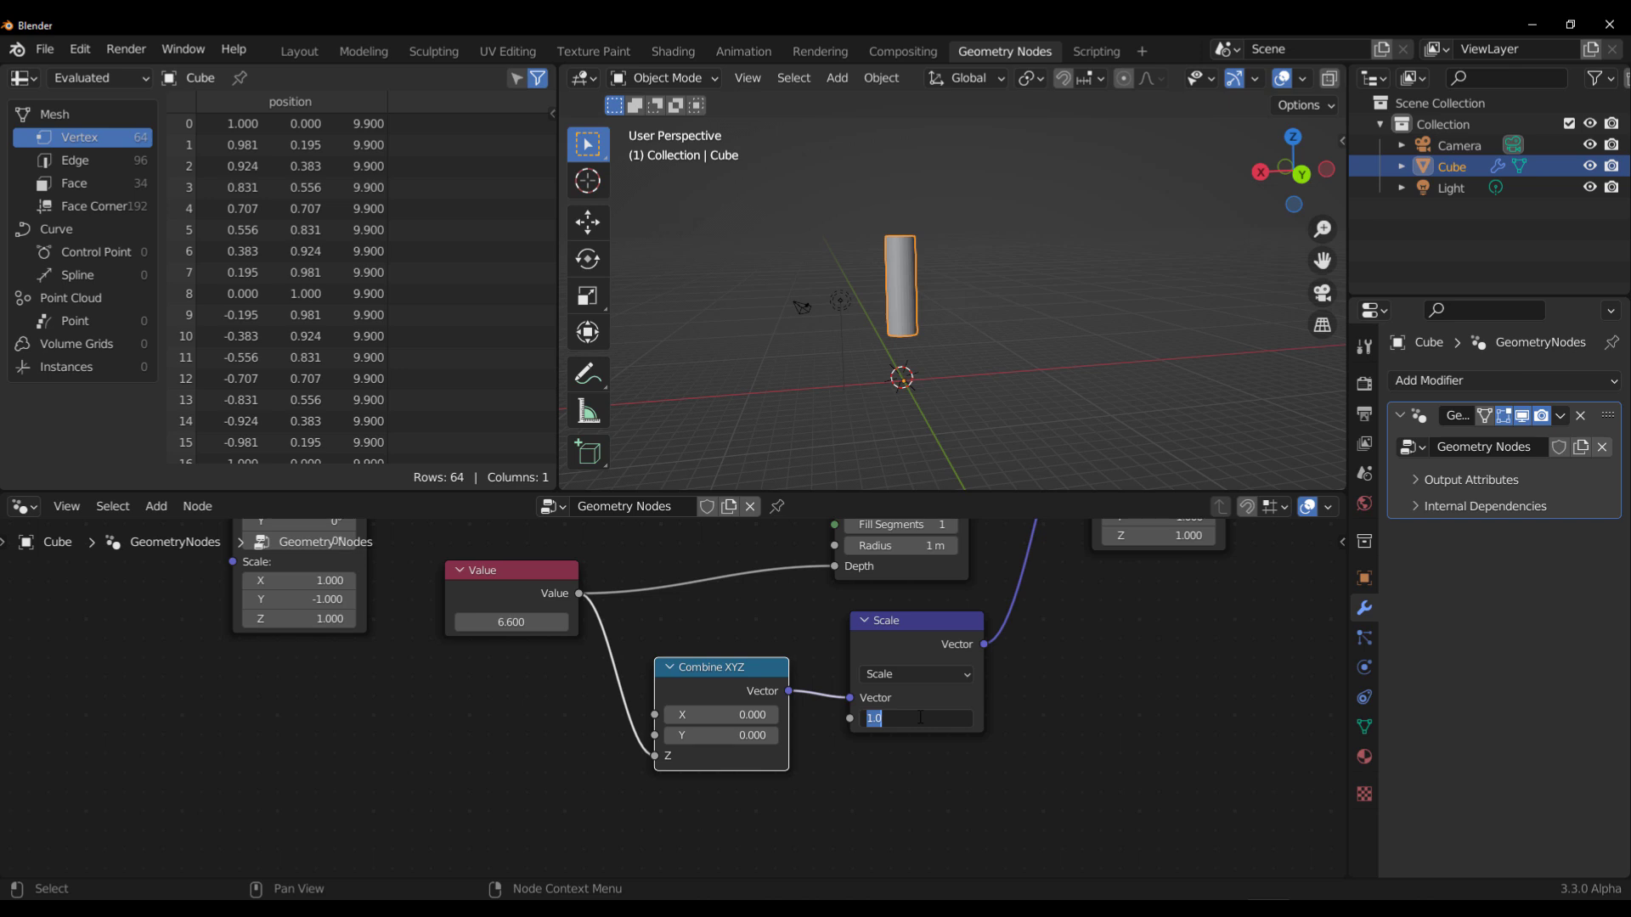
type("0.5")
key("Return")
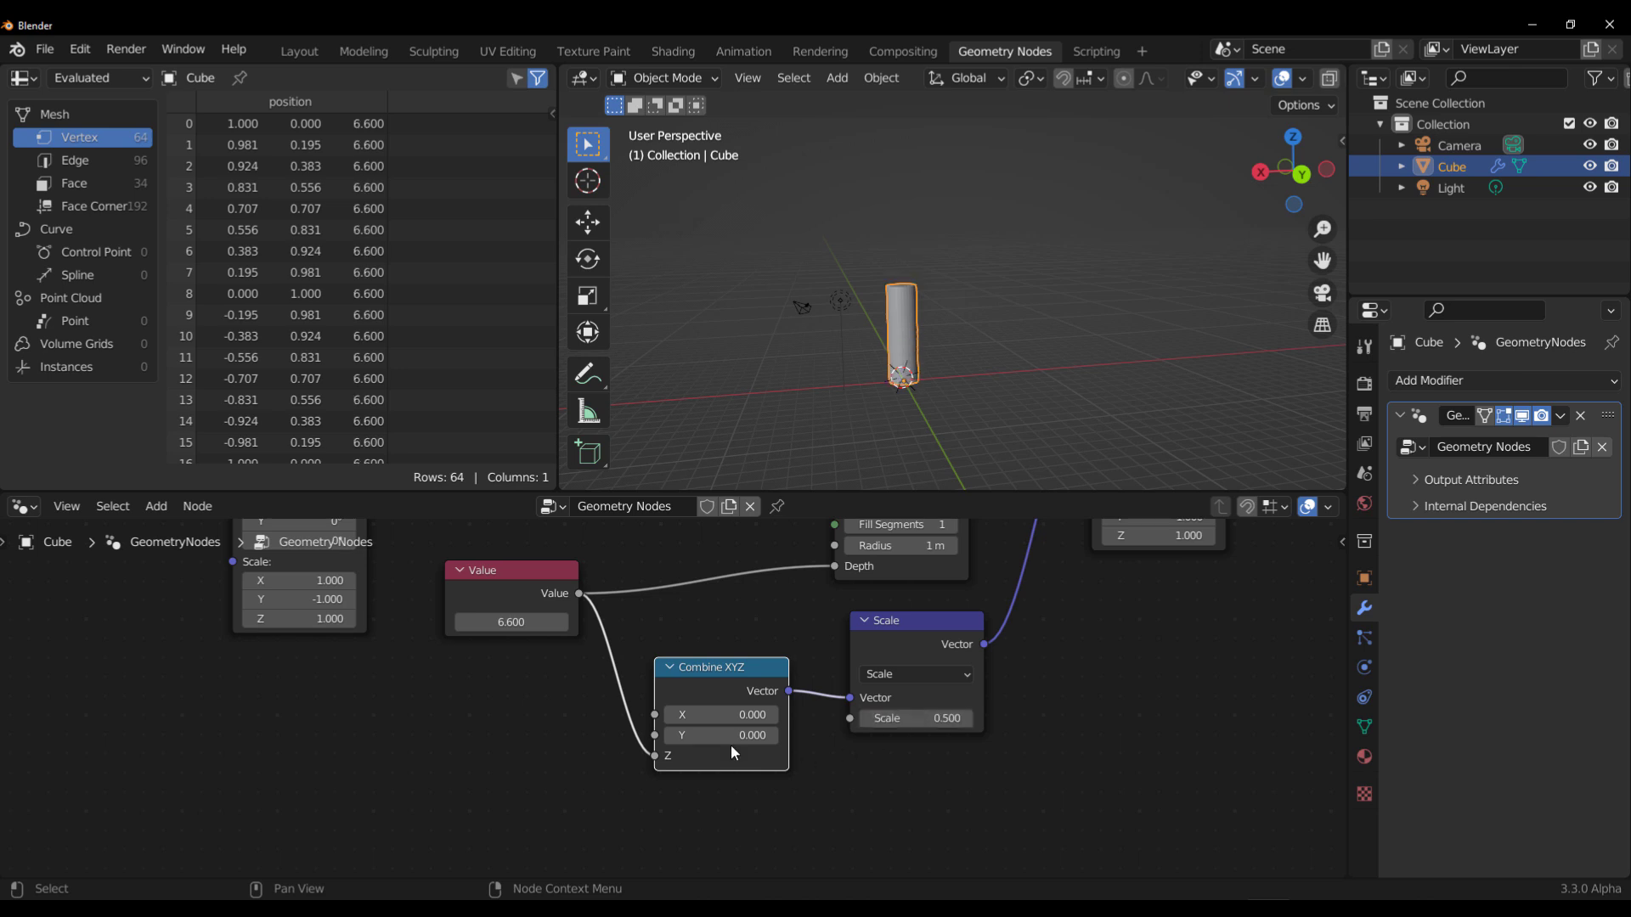
- Test the cylinder's base pivot by raising the Value node to 19.2, and reduce it to 10.5
left_click_drag(523, 622, 624, 622)
mouse_move(993, 340)
middle_mouse_down()
mouse_move(1005, 349)
mouse_move(1005, 311)
middle_mouse_up()
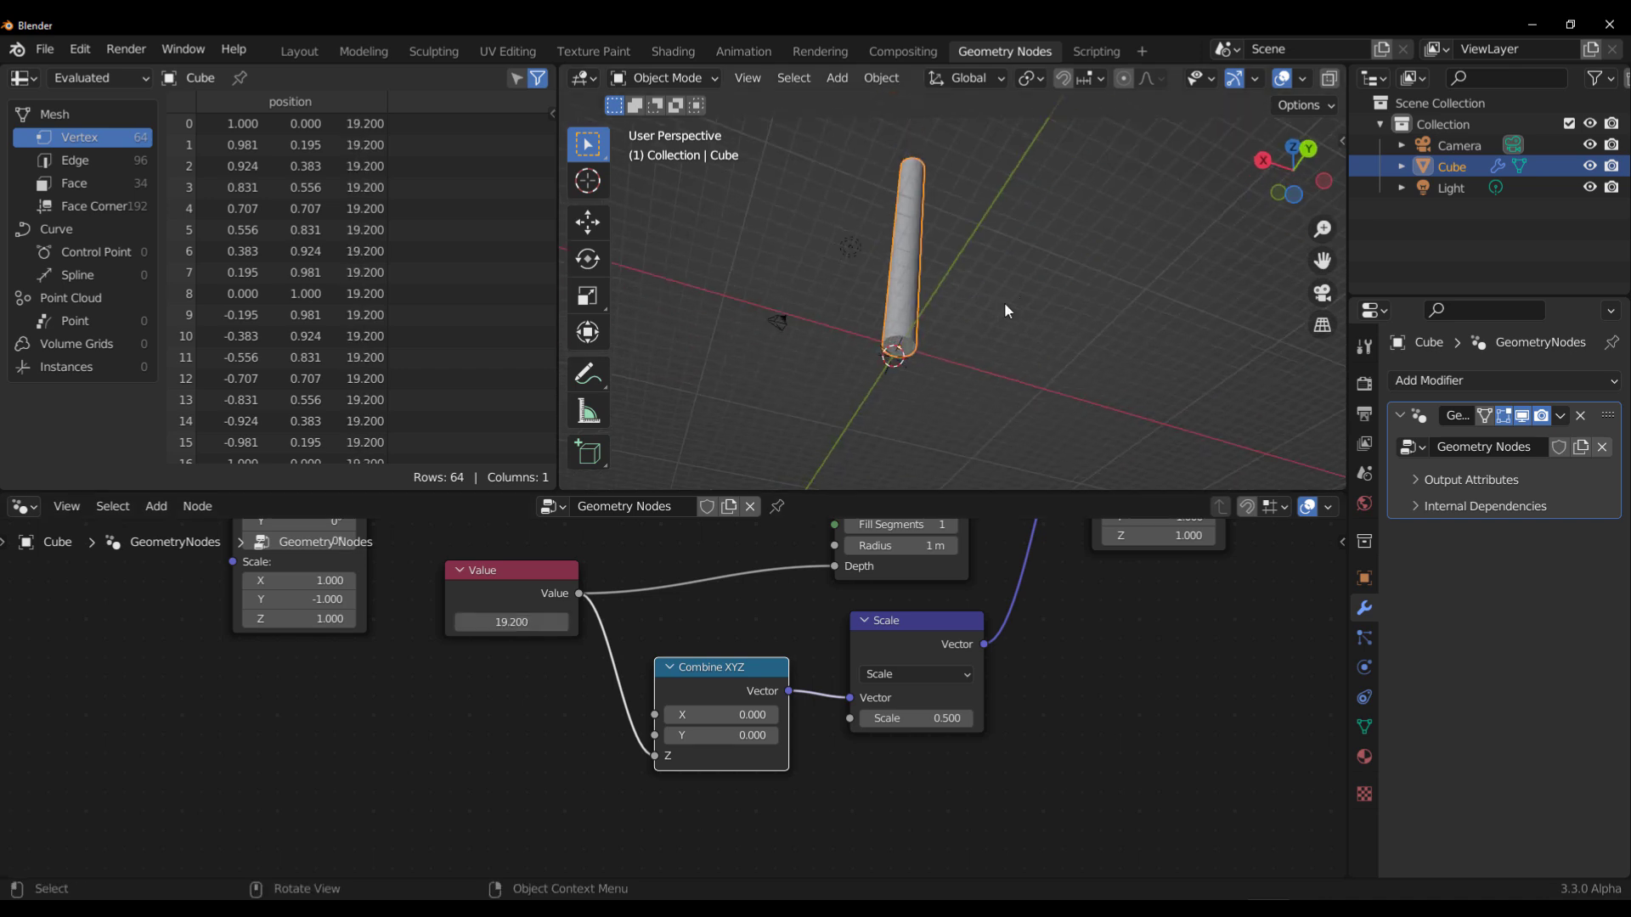
middle_click_drag(917, 335, 908, 459)
left_click_drag(510, 622, 438, 622)
- Detach the Group Output from the Cylinder's Transform, move it away, and add an Ico Sphere node in between
scroll(870, 799, "down", 1)
scroll(872, 807, "down", 5)
middle_click_drag(1028, 760, 634, 887)
left_click_drag(716, 619, 792, 708)
scroll(909, 652, "up", 2)
key("shift+a")
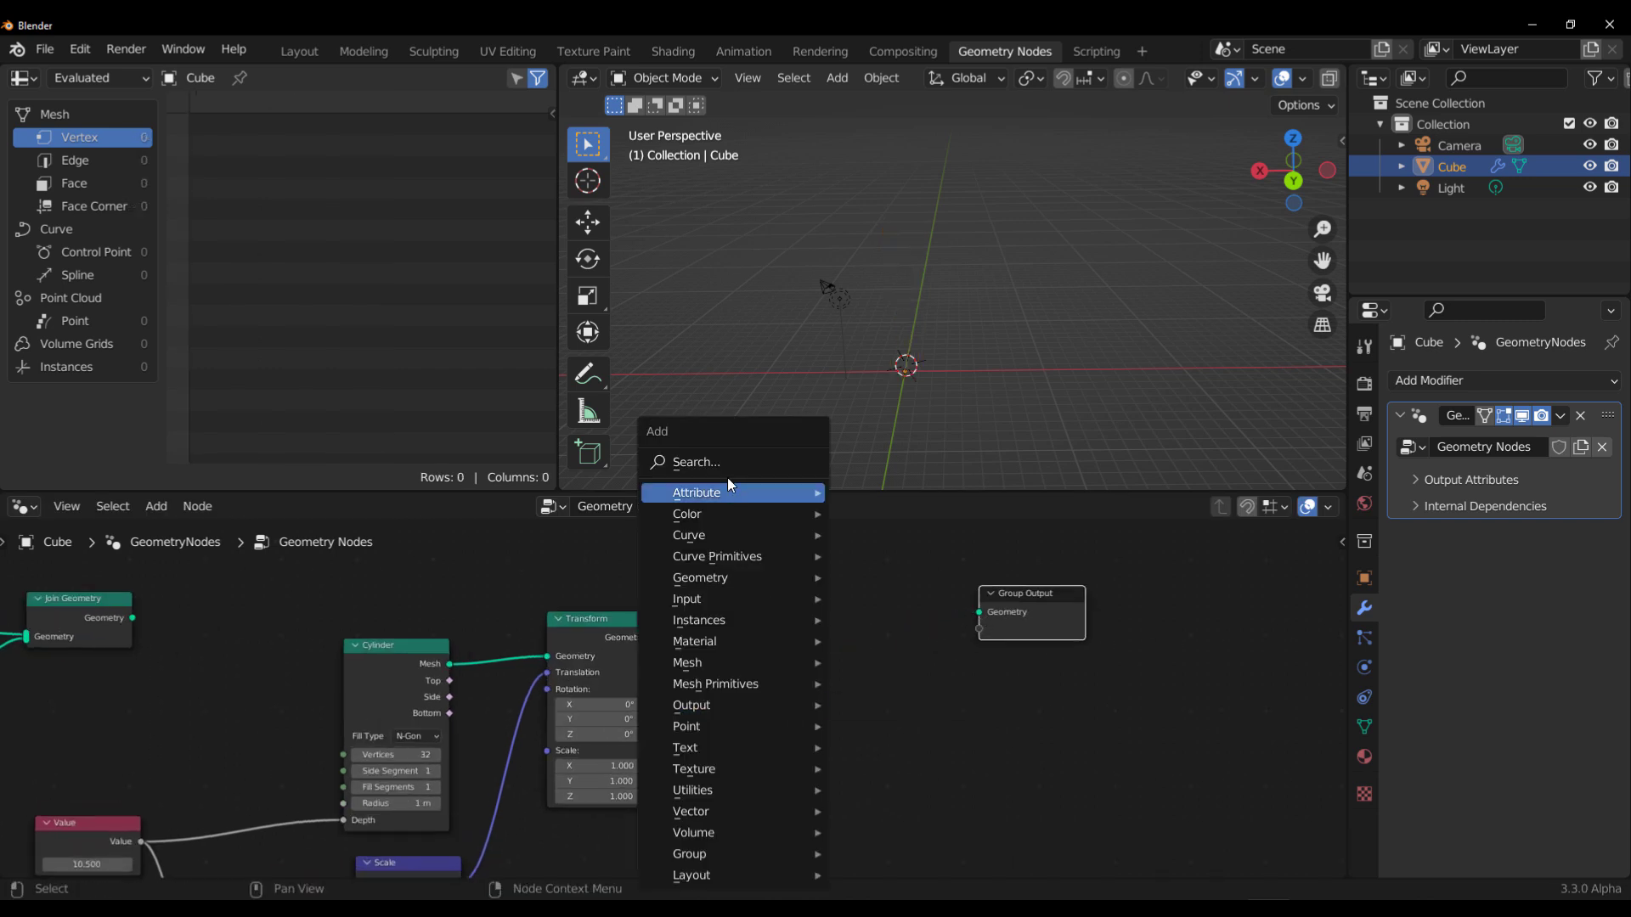
left_click(725, 465)
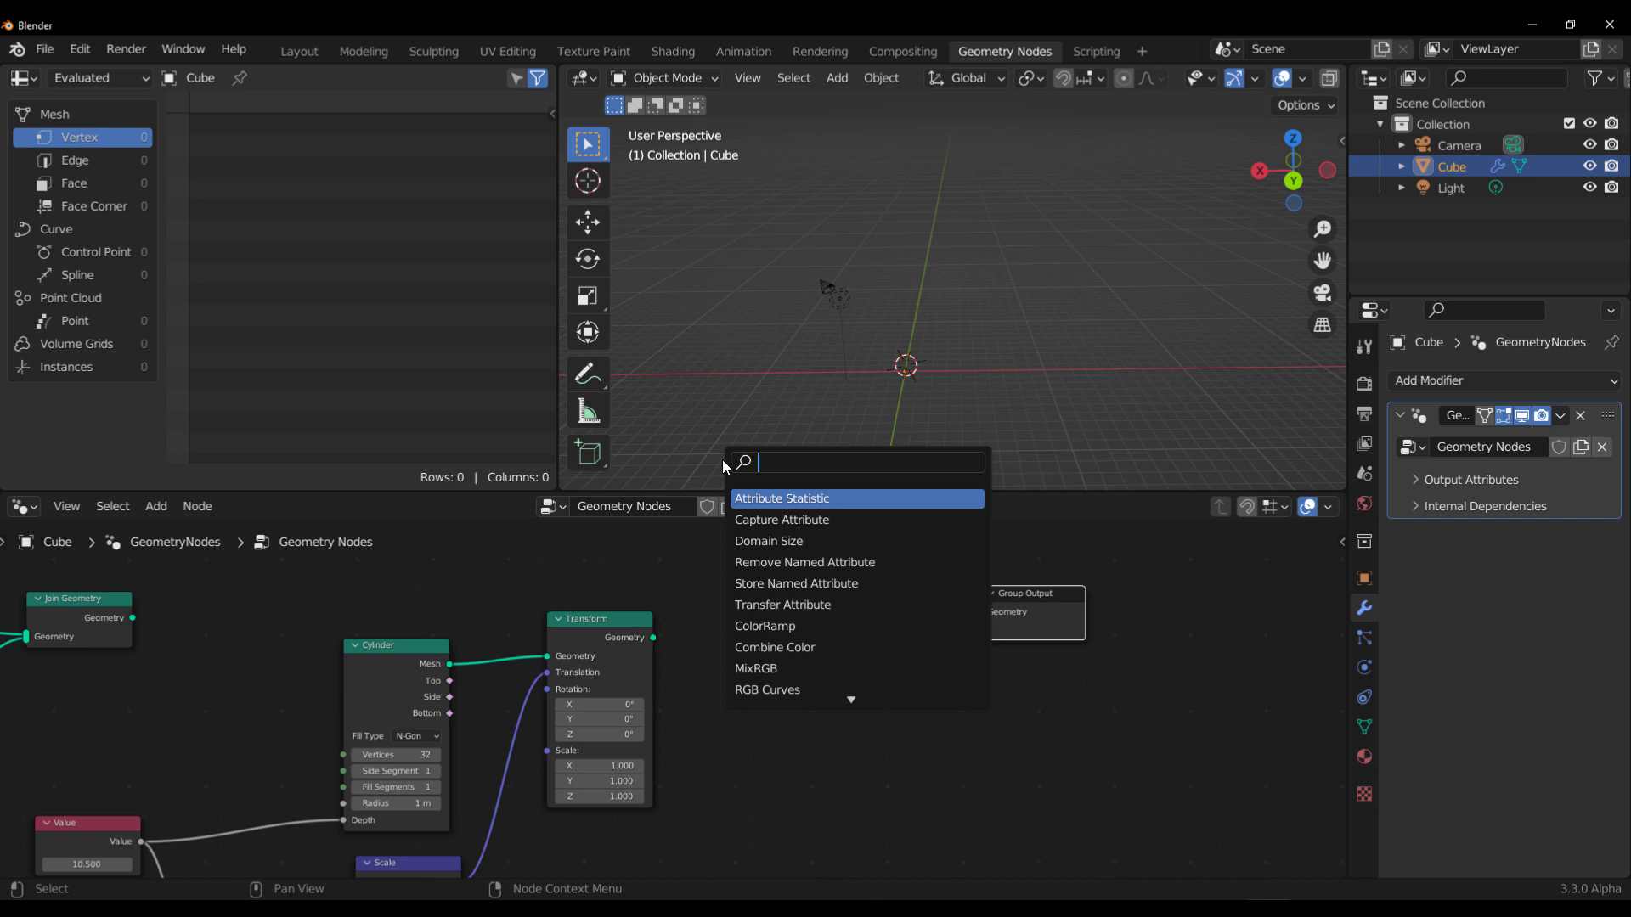
type("ico")
key("Return")
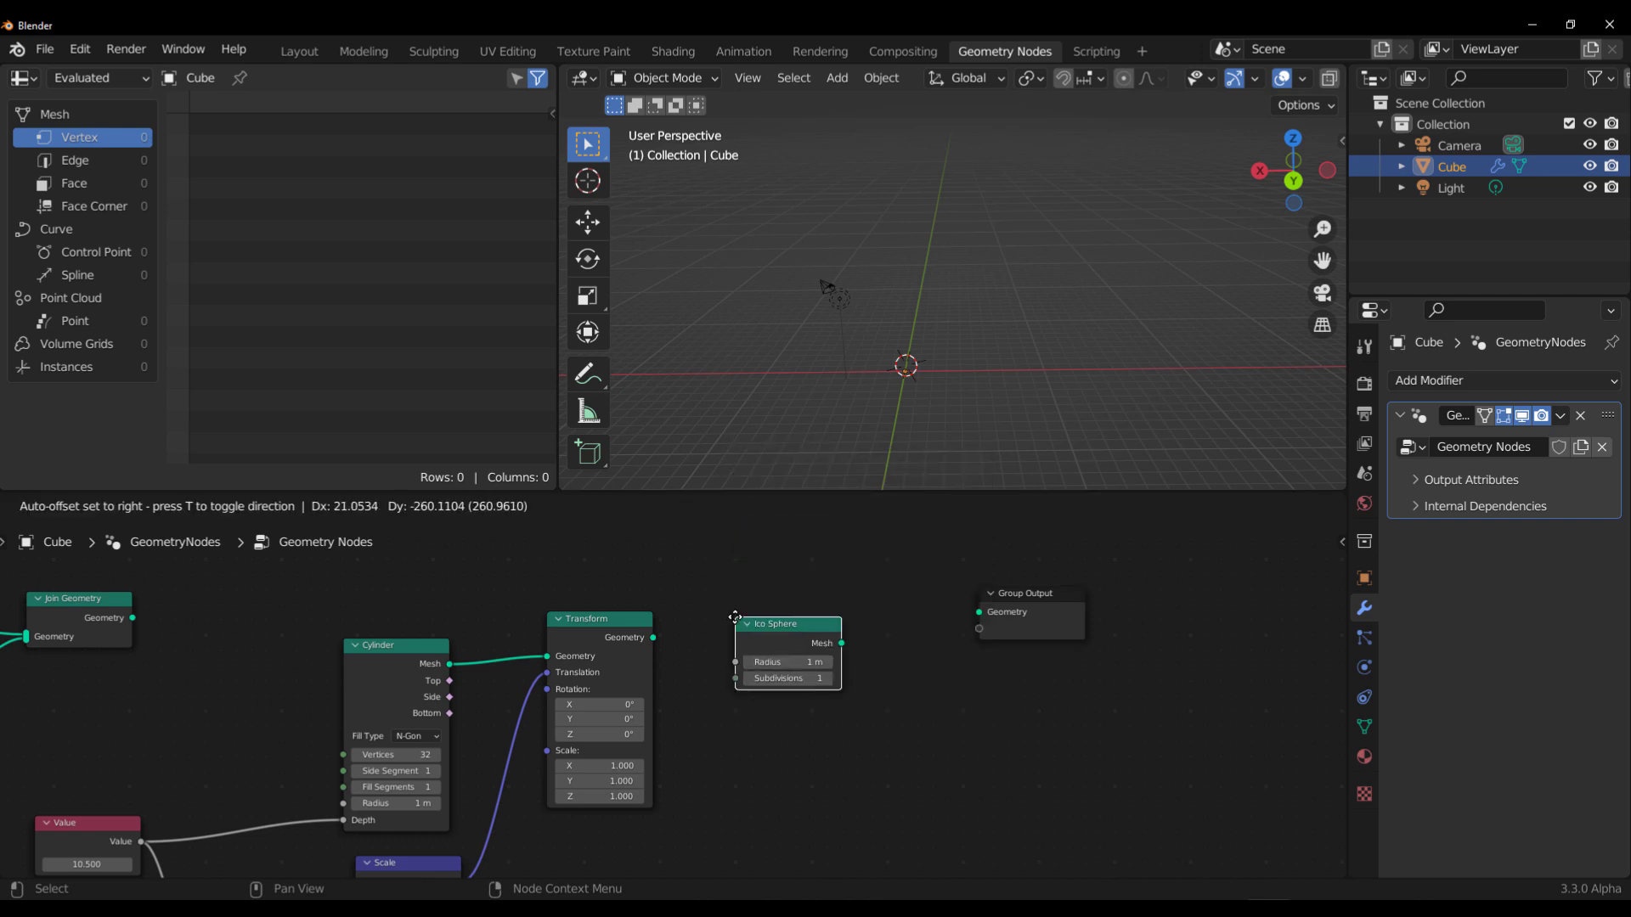
left_click(764, 635)
- Connect the Ico Sphere's mesh to the Group Output, set its radius to 8.6 m, and align the node with the output
scroll(1006, 696, "up", 2)
middle_click_drag(1006, 696, 700, 756)
left_click_drag(639, 710, 877, 647)
left_click_drag(606, 738, 758, 738)
middle_click_drag(705, 357, 785, 355)
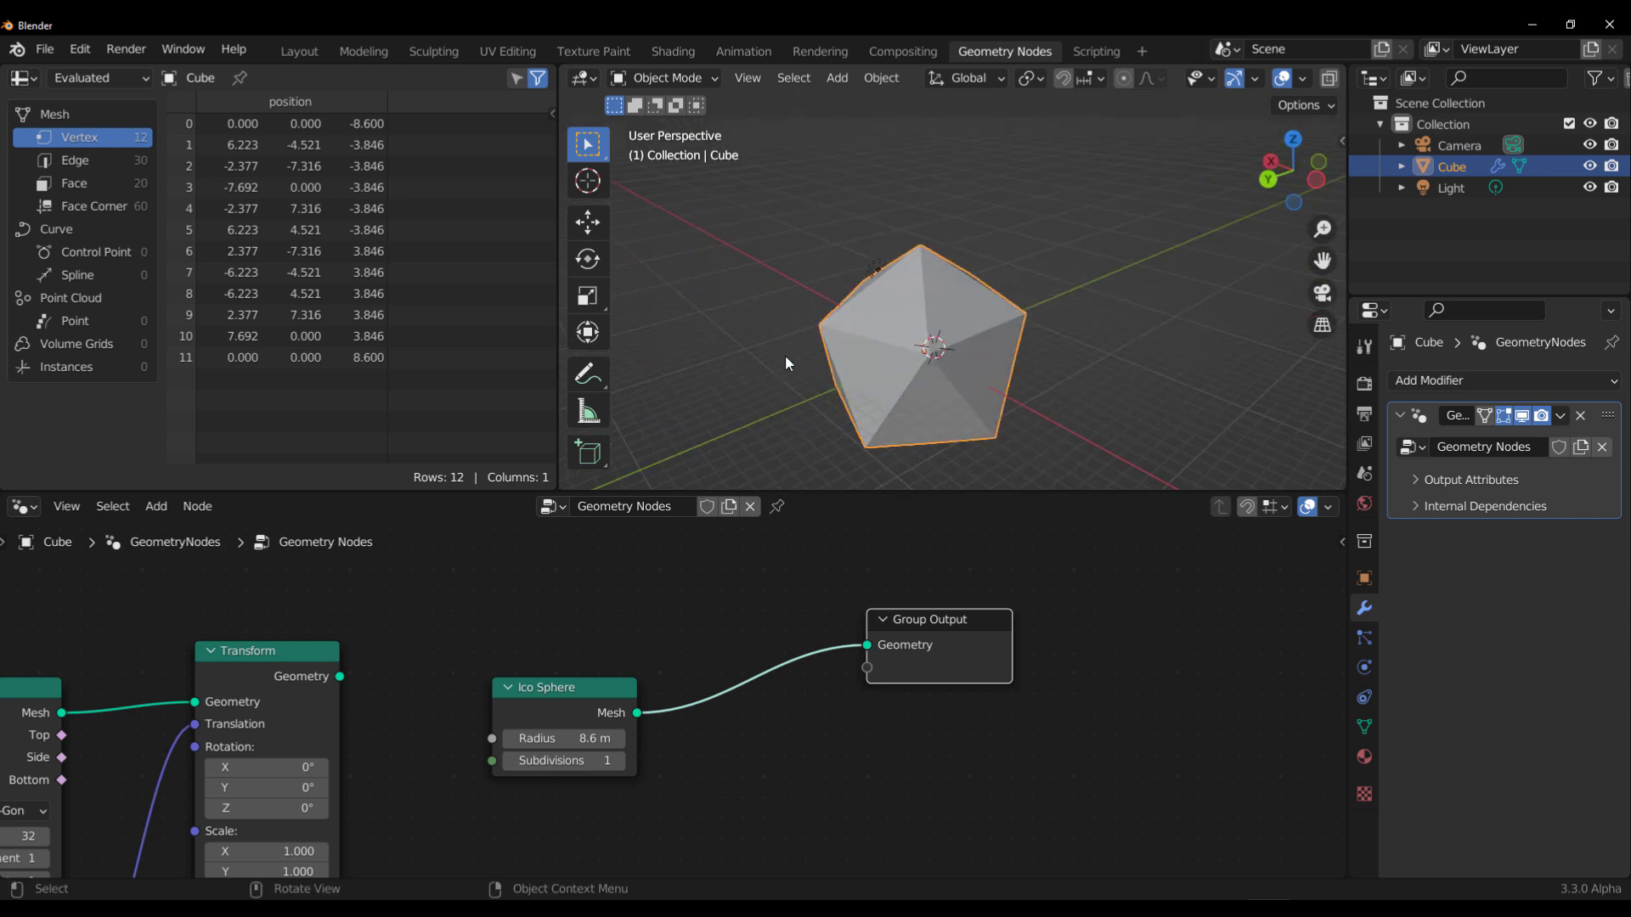
left_click_drag(552, 686, 622, 617)
scroll(680, 683, "up", 3)
middle_click_drag(799, 725, 947, 710)
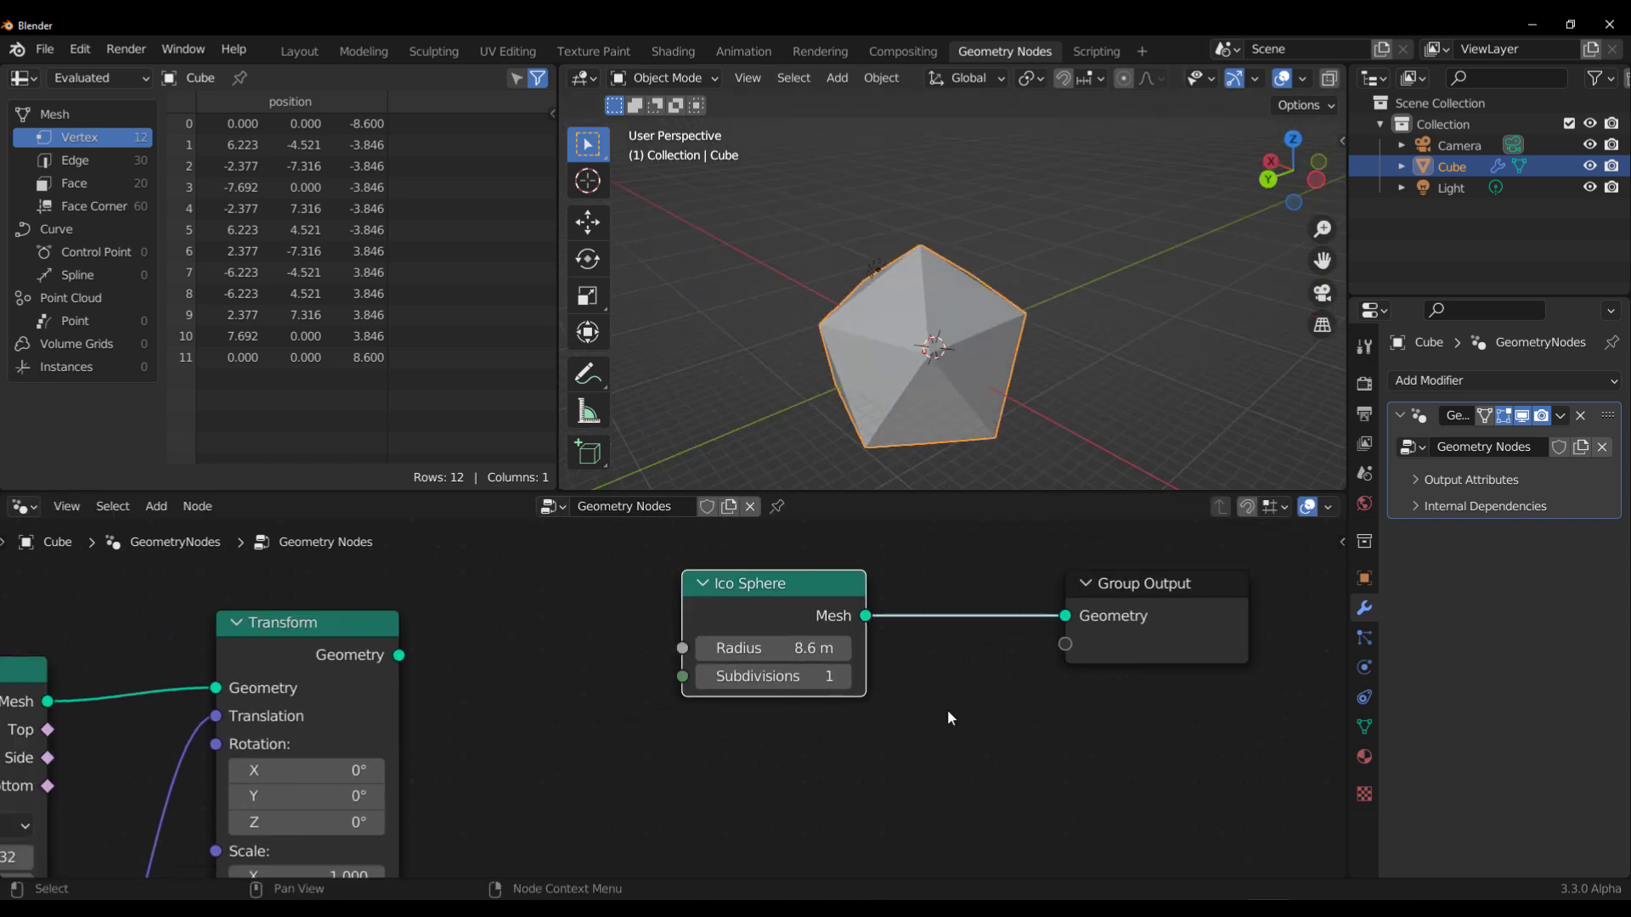
scroll(629, 713, "down", 3)
scroll(791, 646, "up", 3)
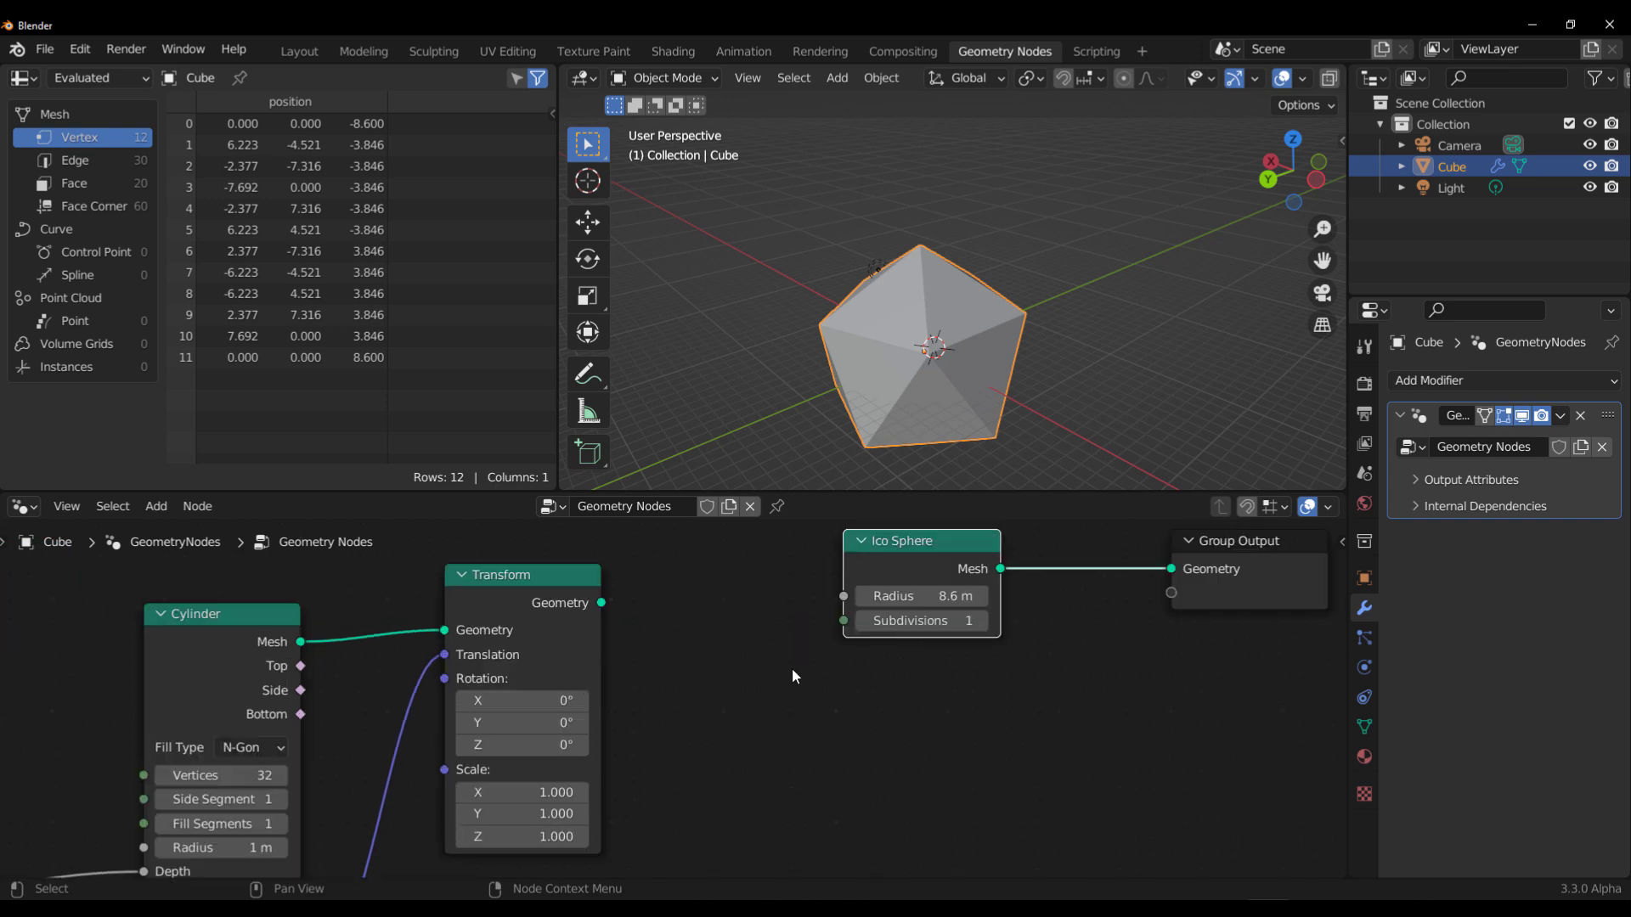
- Add a Value node connected to the Ico Sphere's Radius and place it beside the sphere node
left_click_drag(765, 614, 659, 683)
type("vale")
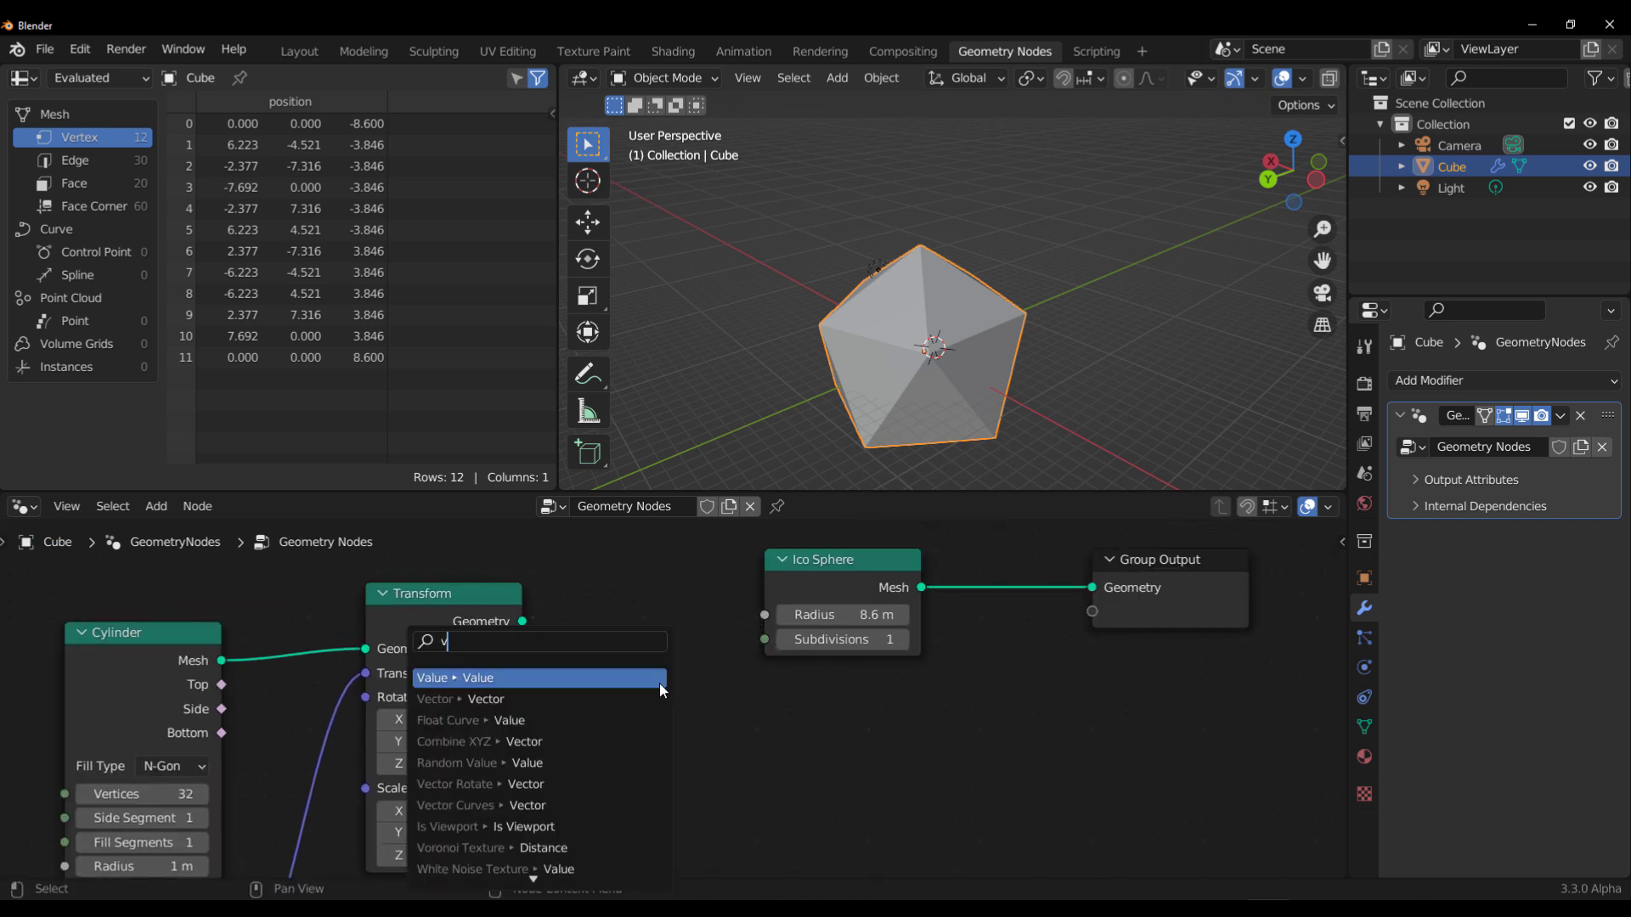
left_click(660, 677)
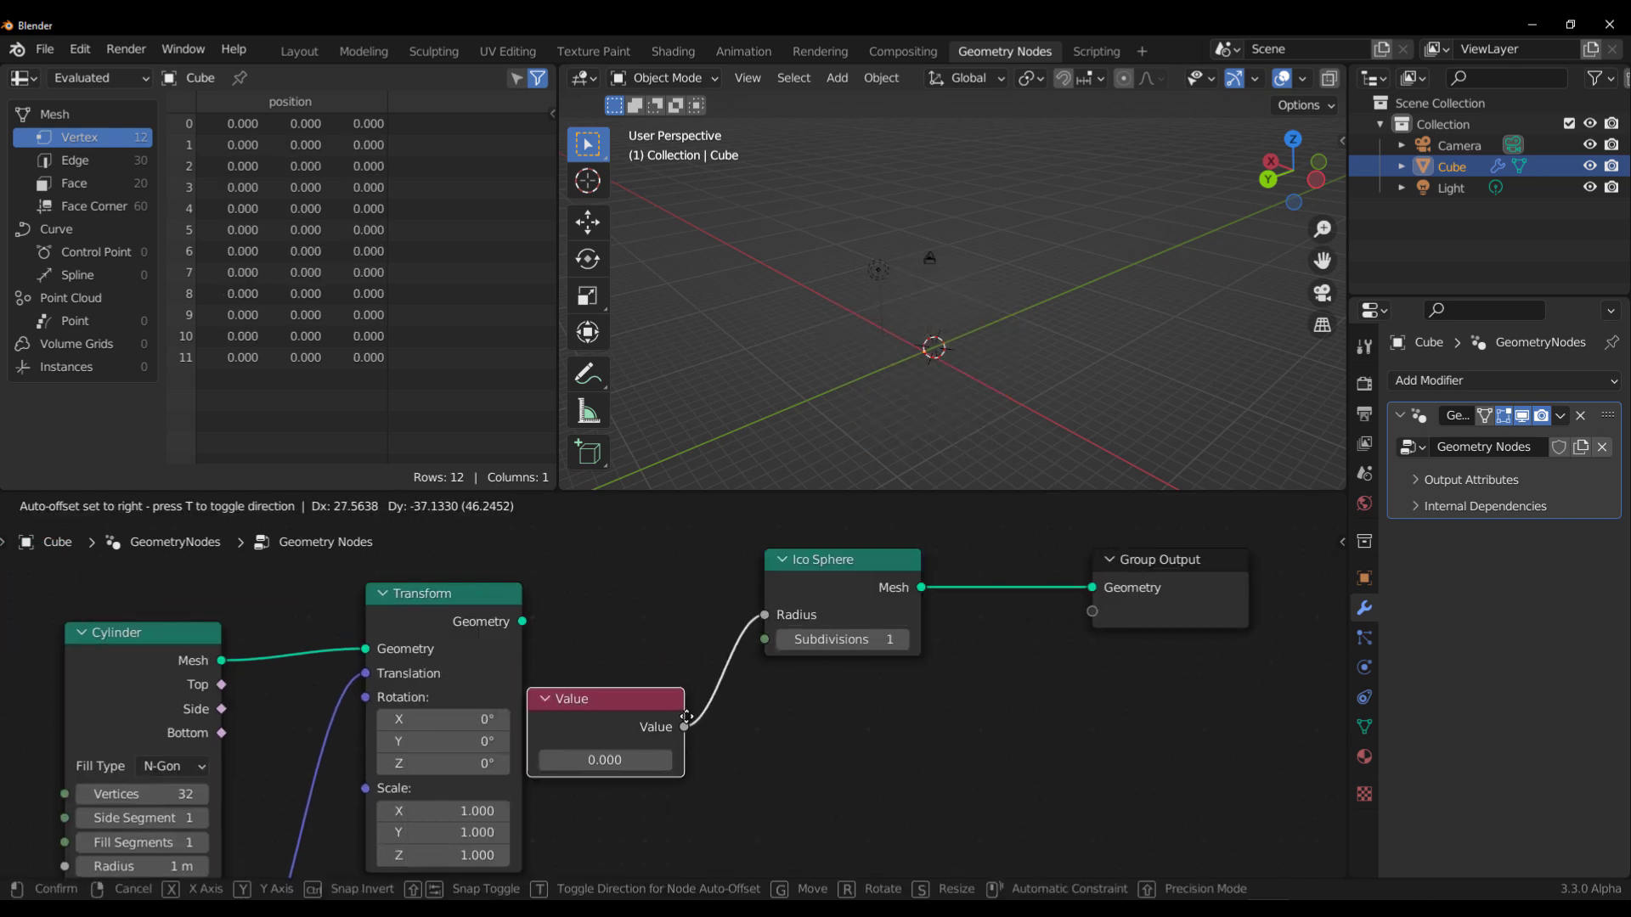
left_click(690, 714)
- Add a Combine XYZ node fed by the Value node through X and place it below the Ico Sphere
middle_click_drag(924, 757, 840, 730)
left_click_drag(608, 699, 737, 720)
type("comb")
key("Return")
left_click(722, 731)
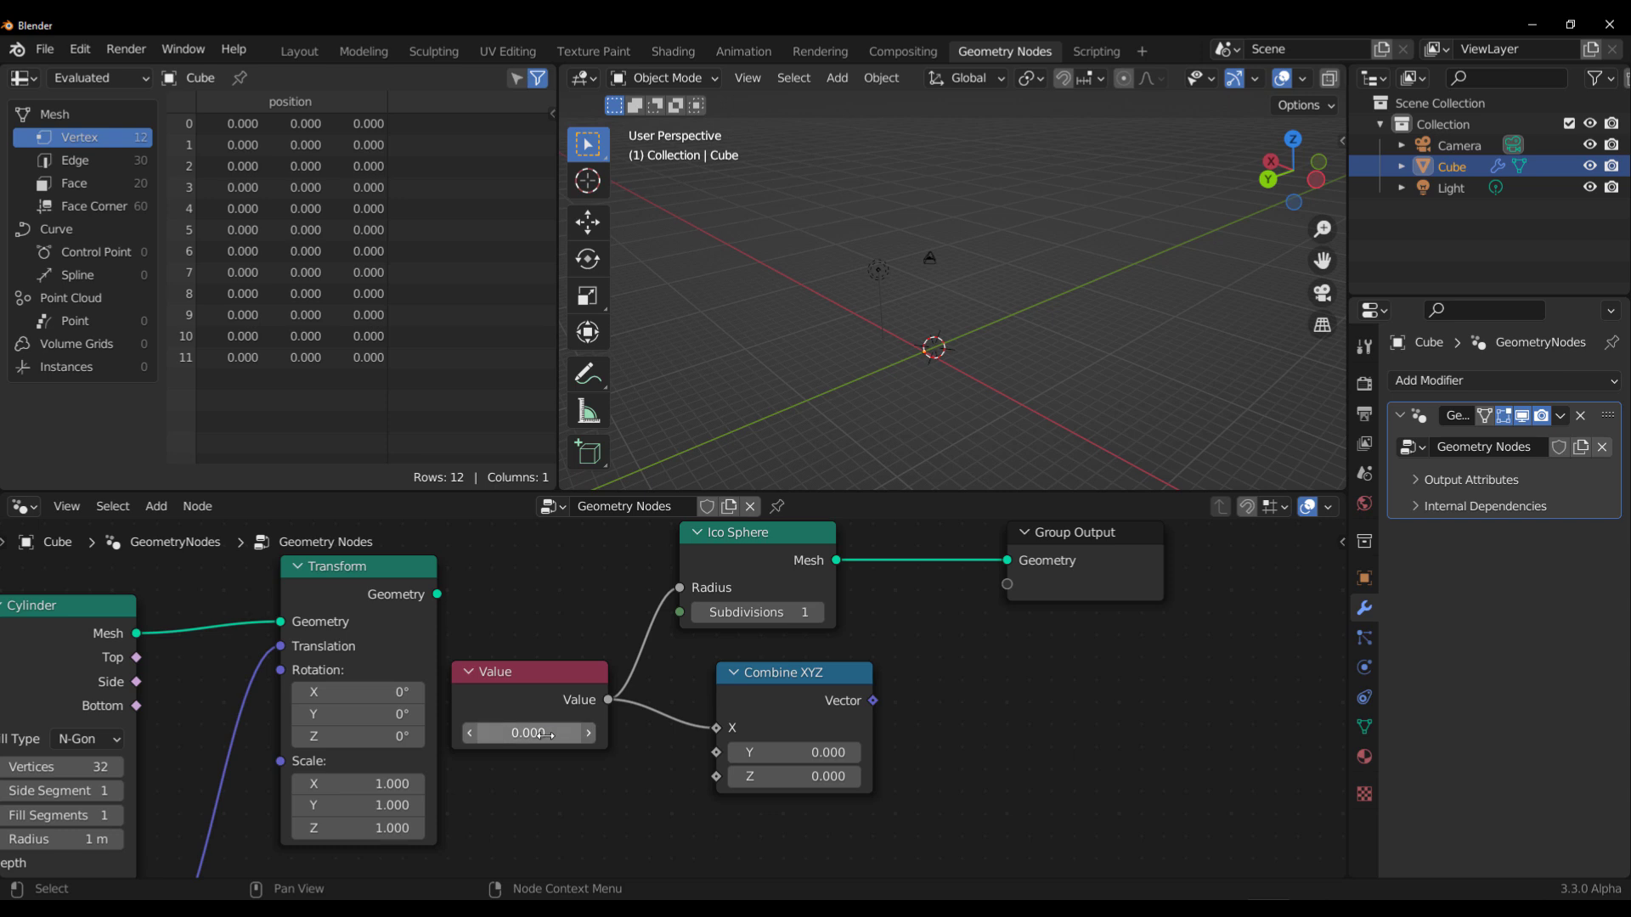
- Move the Group Output away and insert a Transform node between the Ico Sphere and the Group Output
middle_click_drag(992, 673, 844, 715)
left_click_drag(942, 620, 1050, 610)
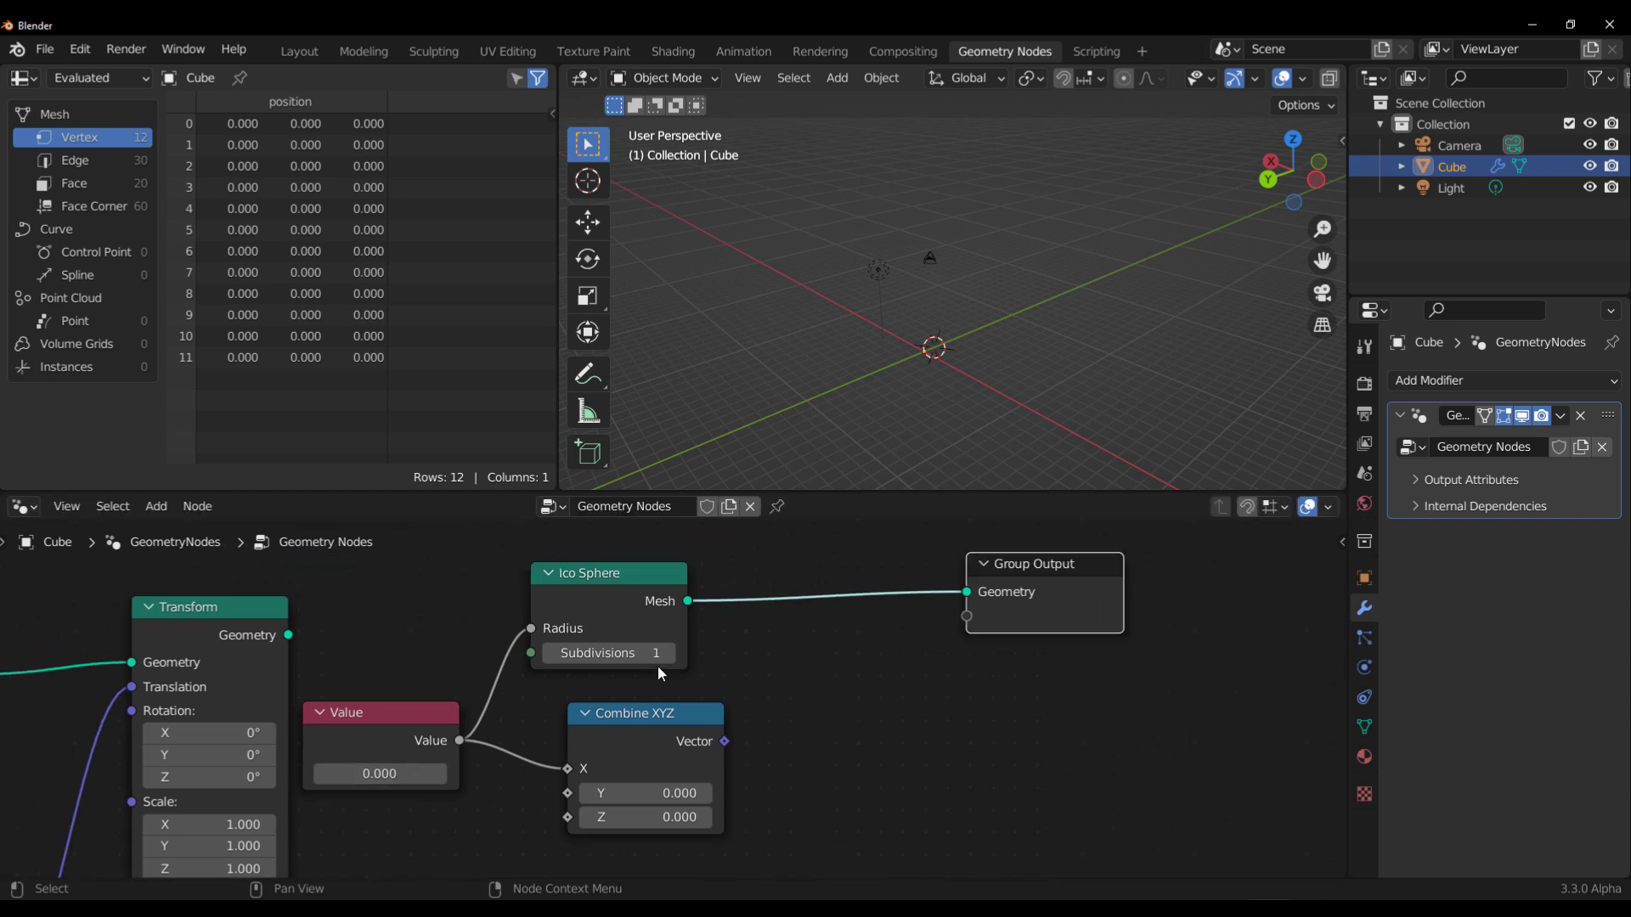
left_click_drag(687, 601, 904, 637)
type("tra")
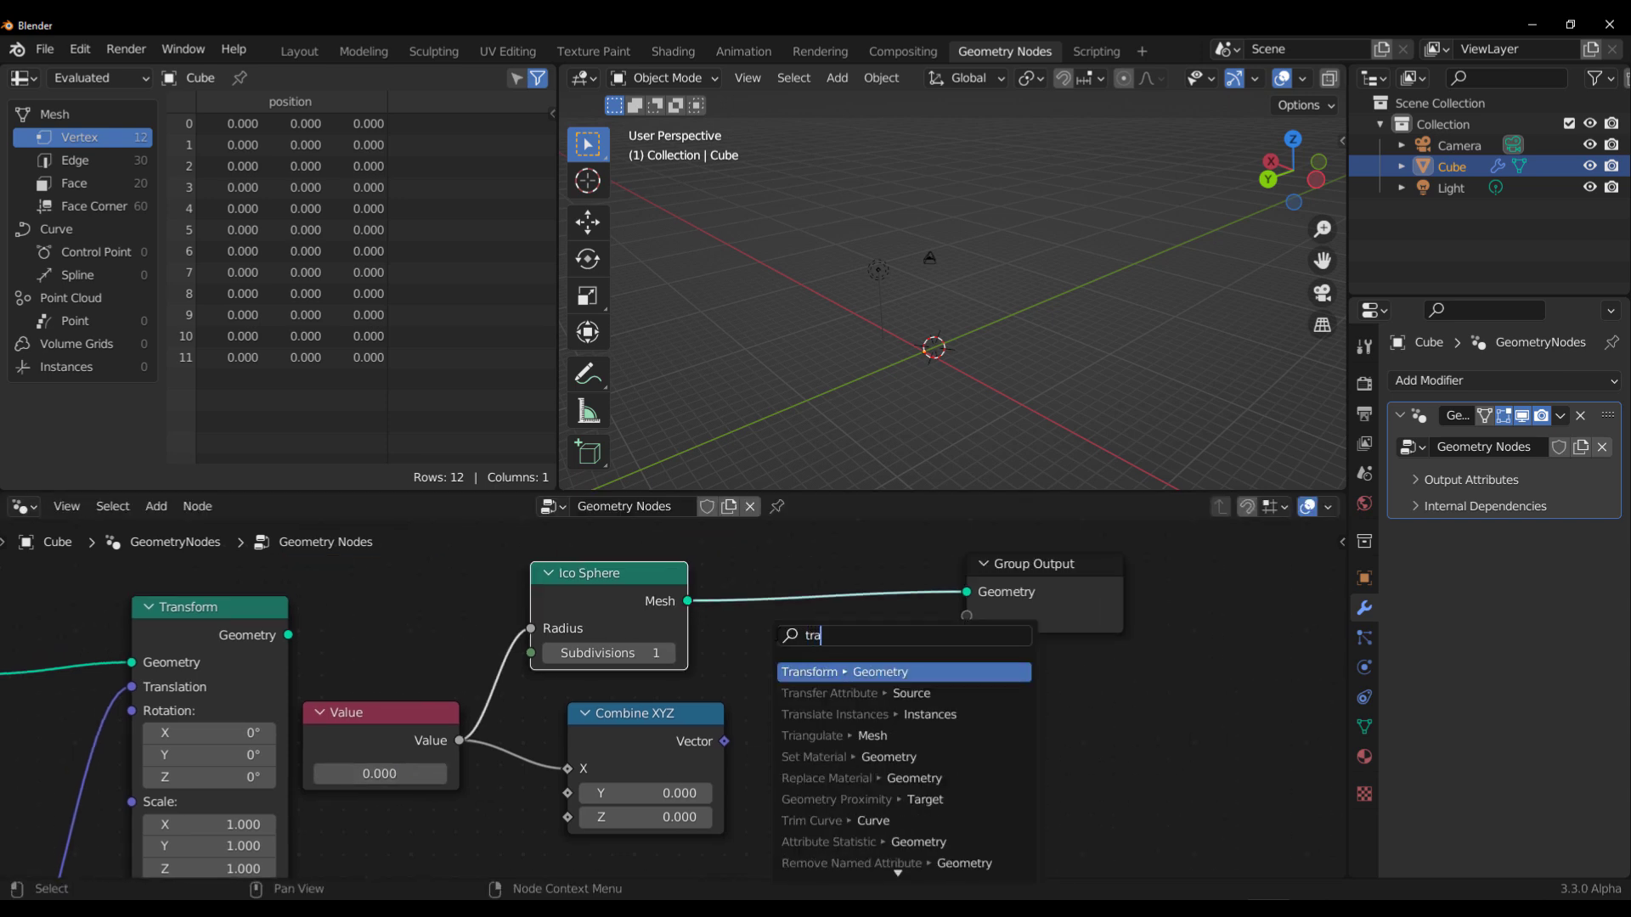
key("Return")
left_click(777, 635)
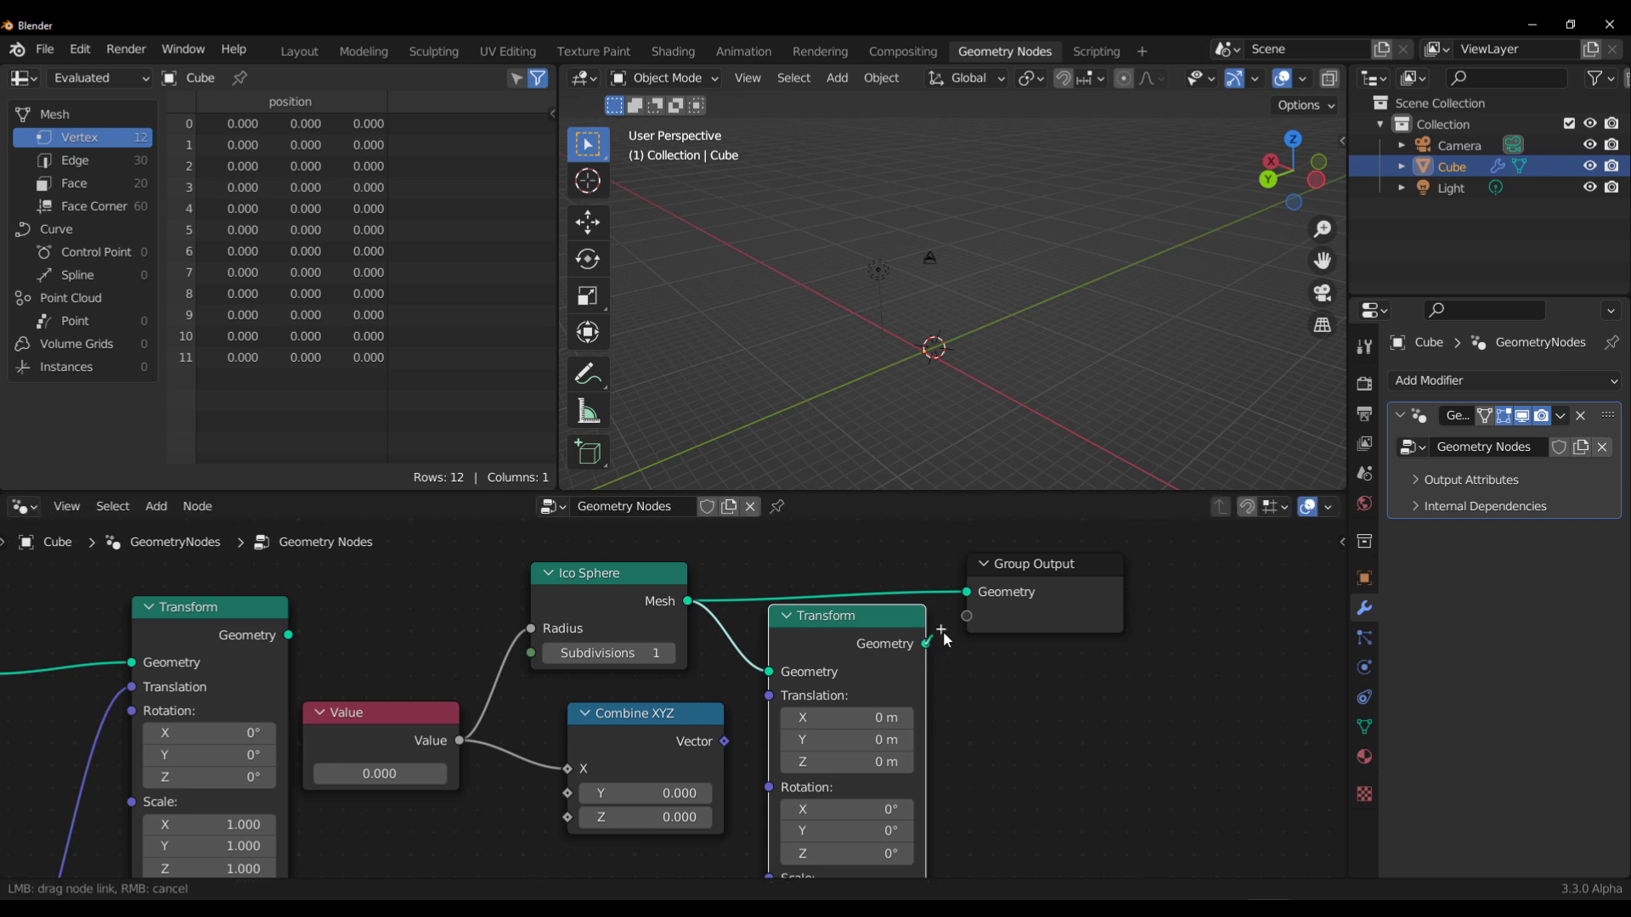
left_click_drag(966, 589, 967, 591)
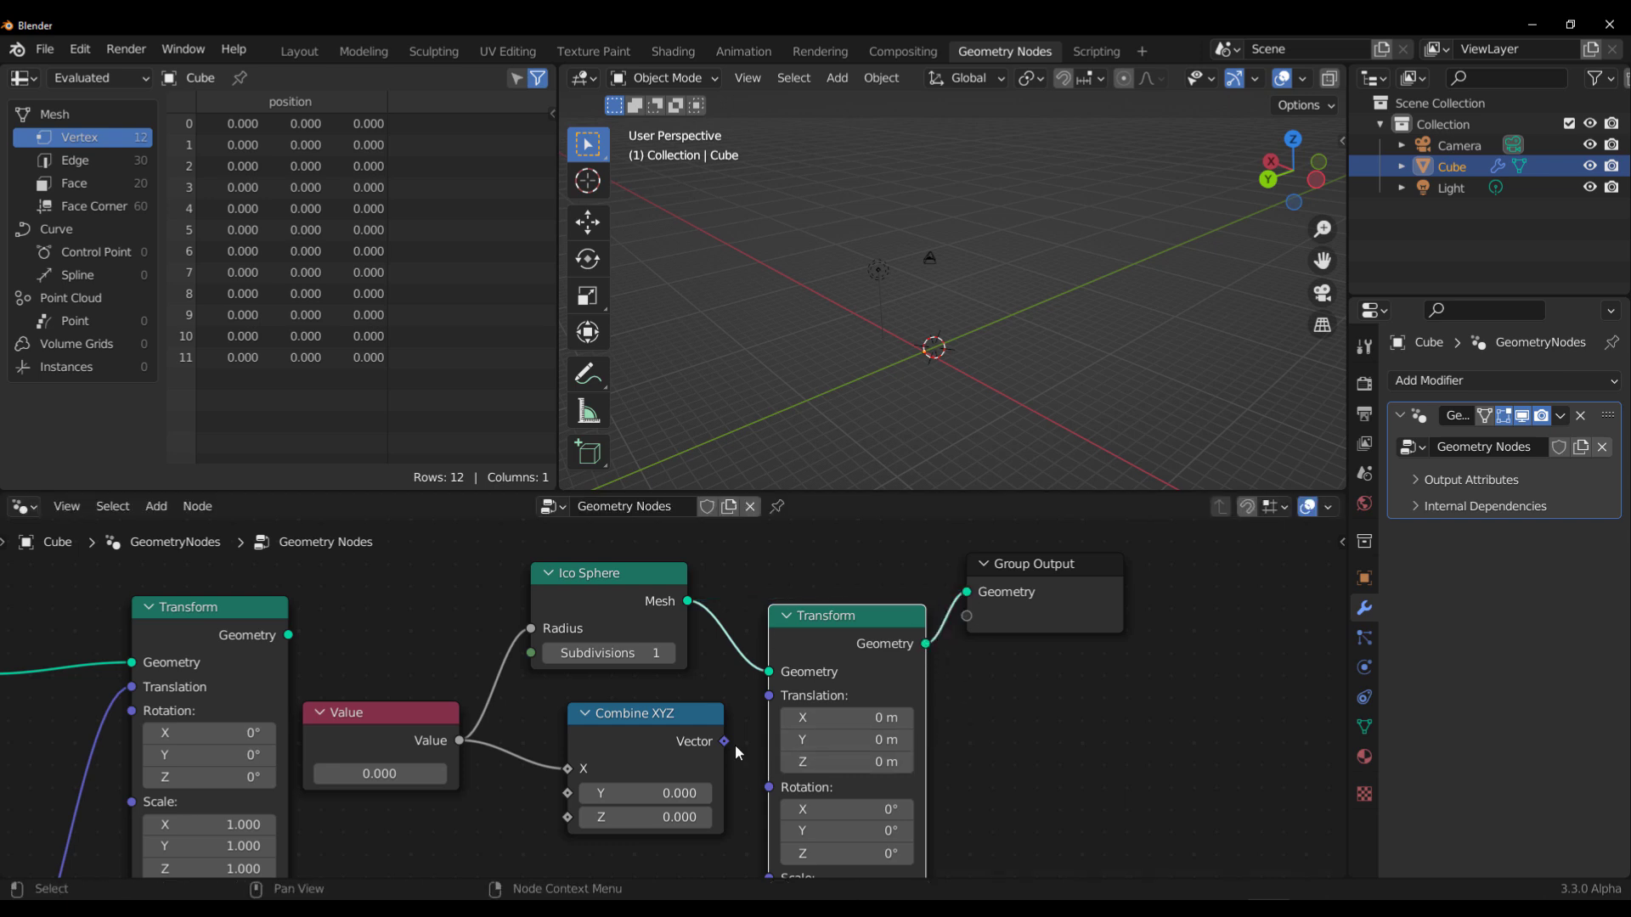
- Connect Combine XYZ to the Transform's Translation, and test the Value link on X and Y before leaving it on Z
left_click_drag(727, 741, 776, 698)
middle_click_drag(988, 753, 1023, 654)
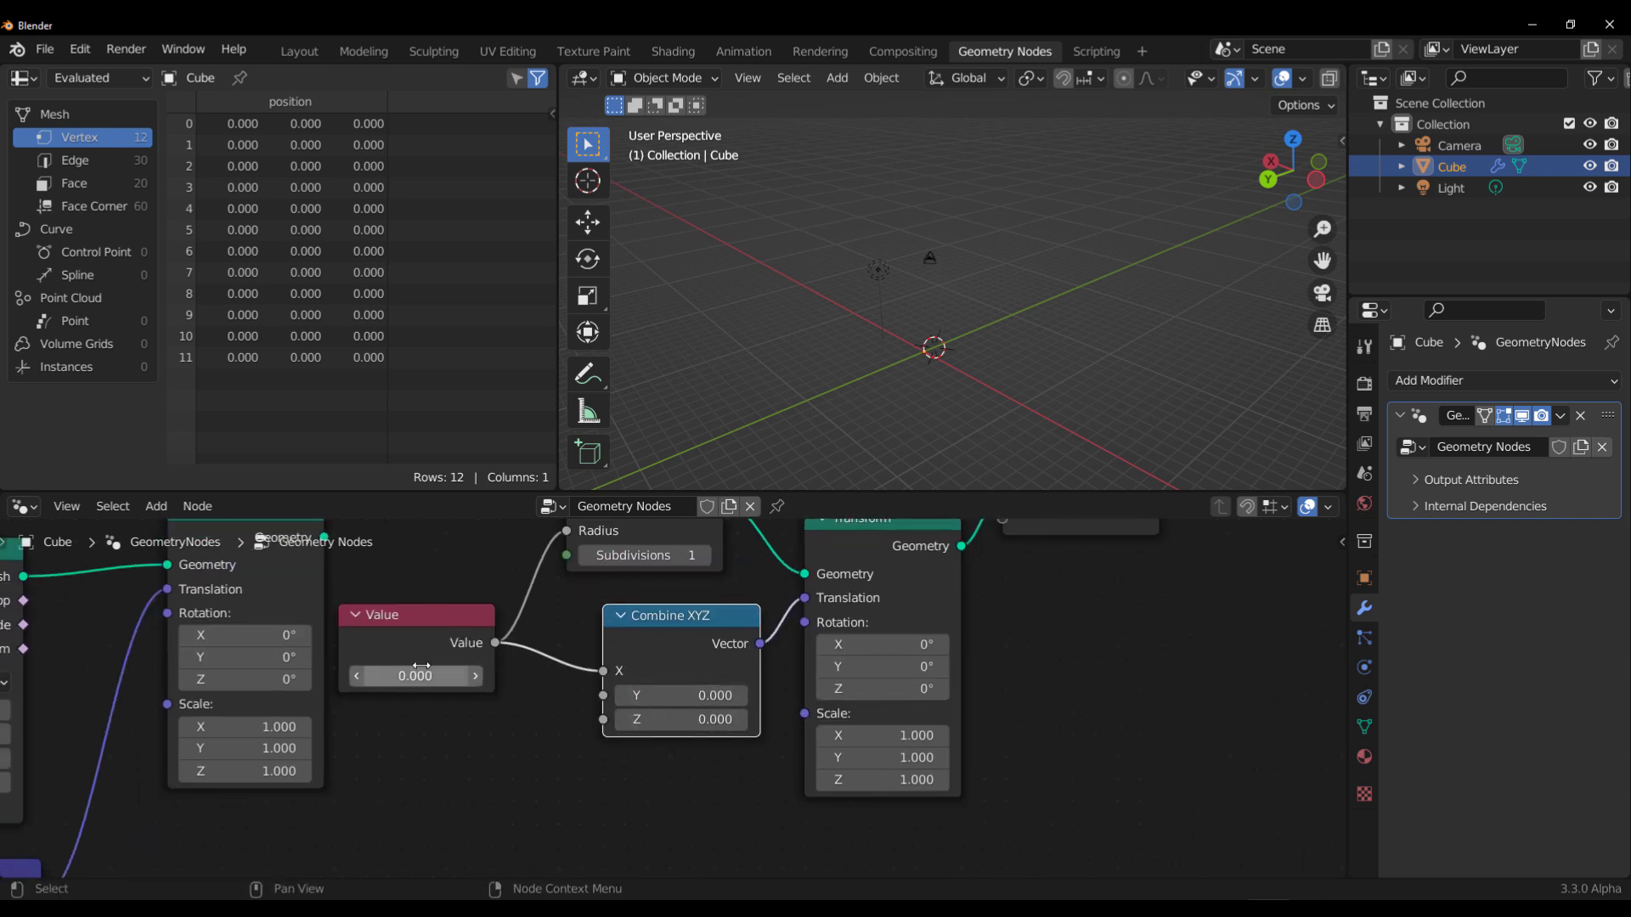
left_click_drag(416, 677, 475, 677)
left_click_drag(604, 671, 603, 695)
left_click_drag(416, 677, 468, 677)
left_click_drag(614, 701, 600, 720)
- Raise the Ico Sphere's subdivisions to 5
middle_click_drag(1043, 326, 1072, 299)
left_click(705, 555)
left_click(704, 556)
left_click(705, 556)
left_click(704, 556)
- Set the Value node to 3.1 and move the Group Output farther from the Transform node
scroll(676, 703, "down", 2)
left_click_drag(476, 681, 354, 681)
middle_click_drag(986, 711, 765, 805)
left_click_drag(764, 655, 882, 680)
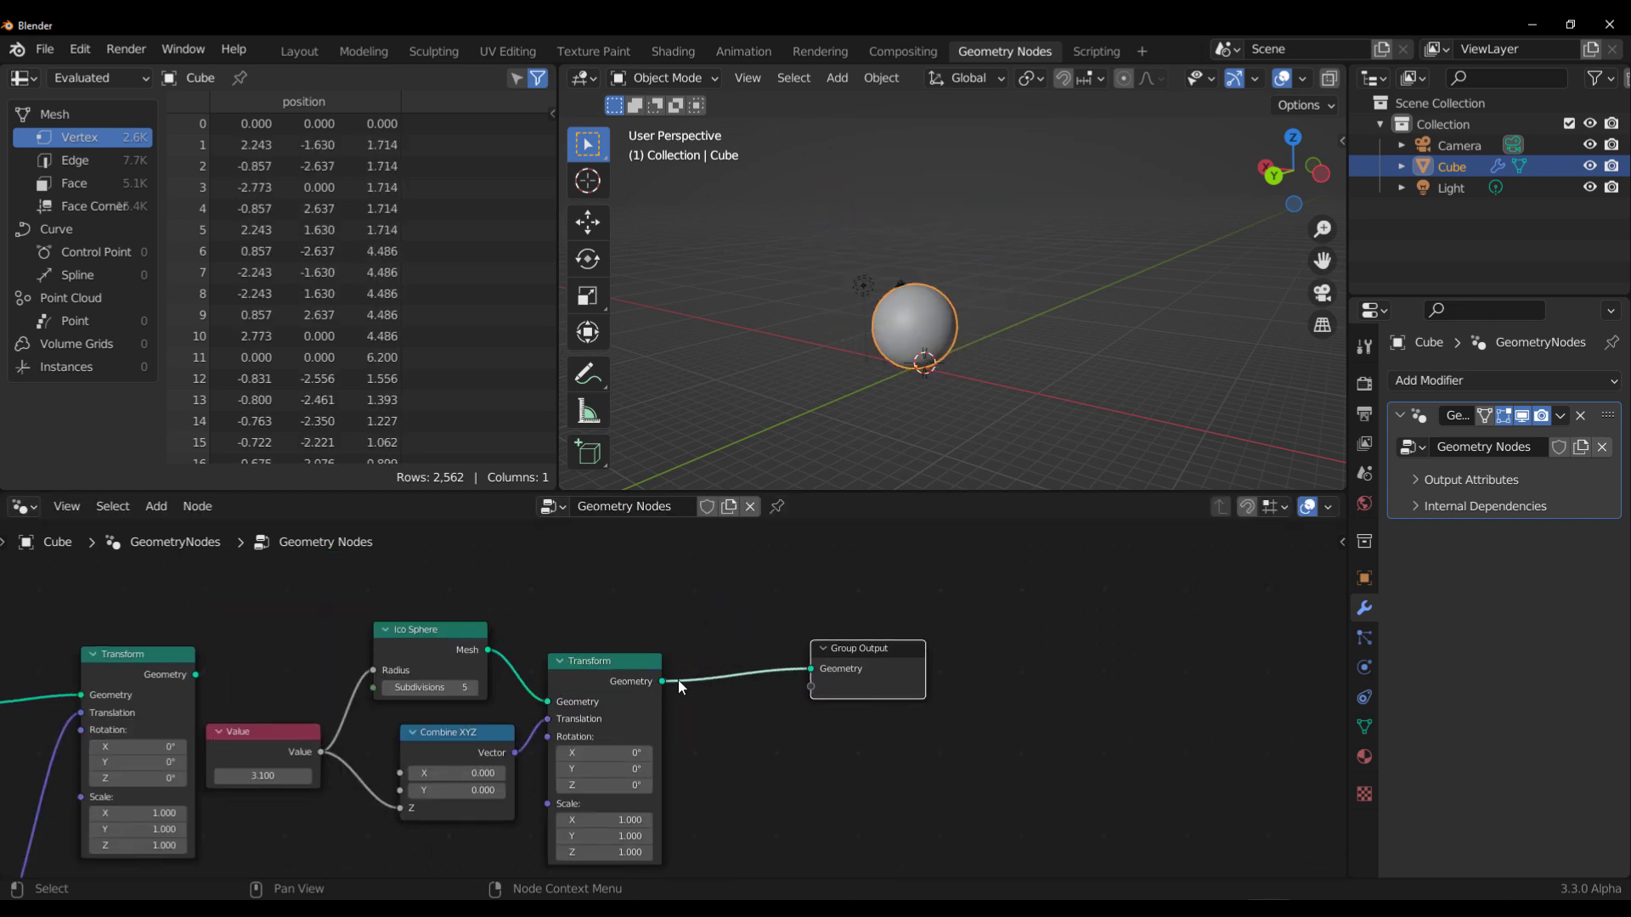
left_click_drag(272, 751, 288, 696)
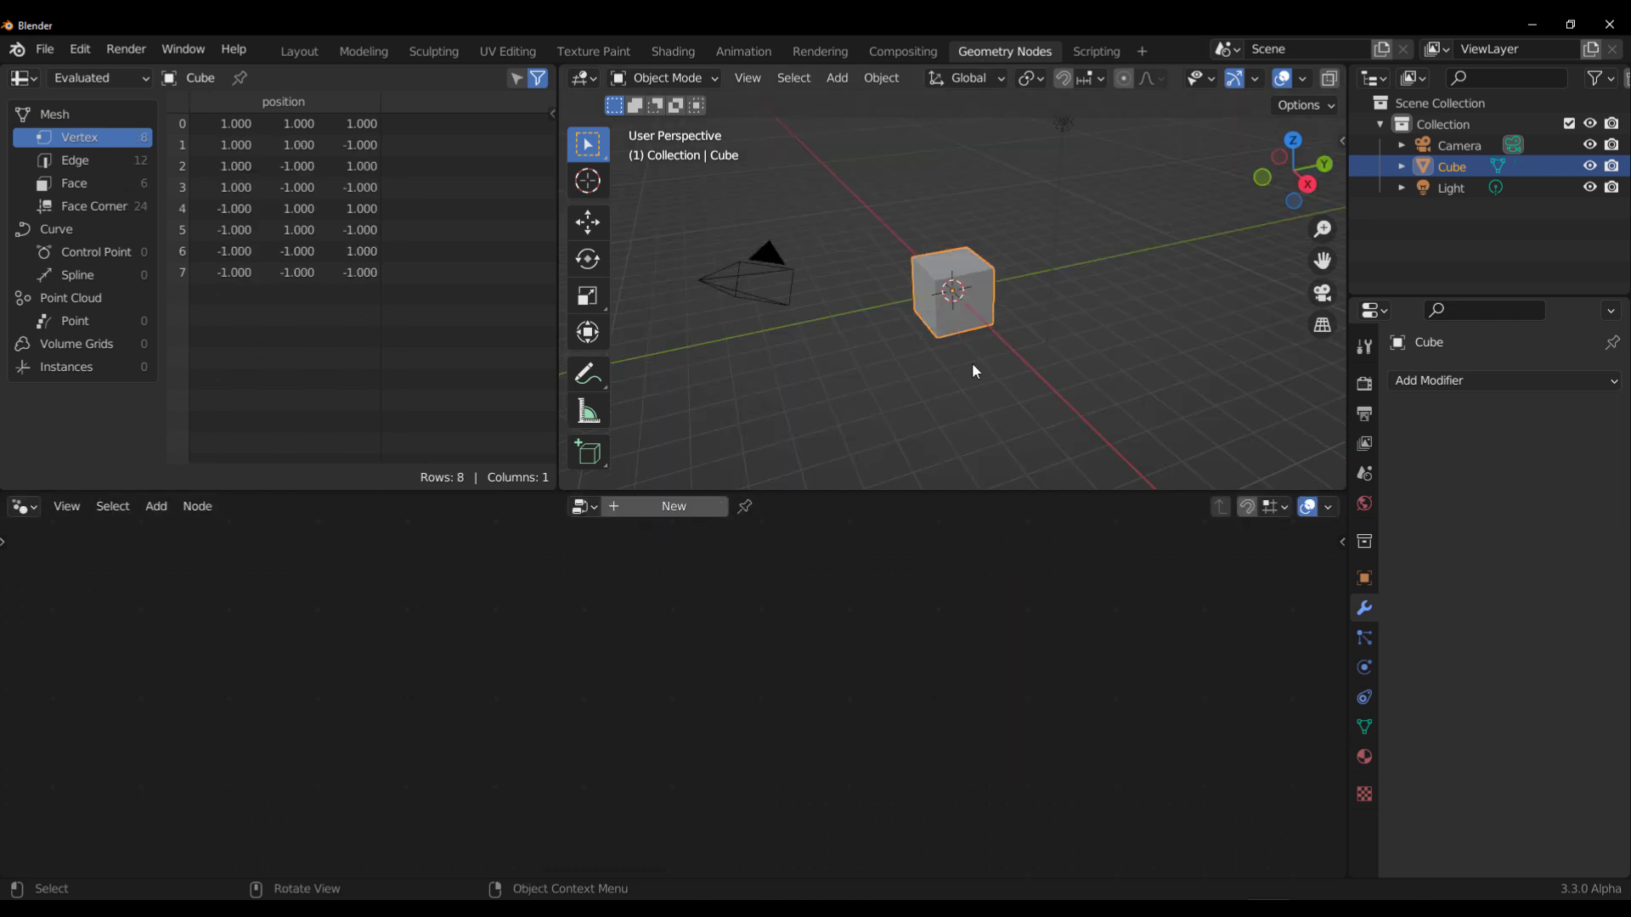
- Create a new geometry node tree on the default cube and insert a Curve Line node before the Group Output
left_click(668, 505)
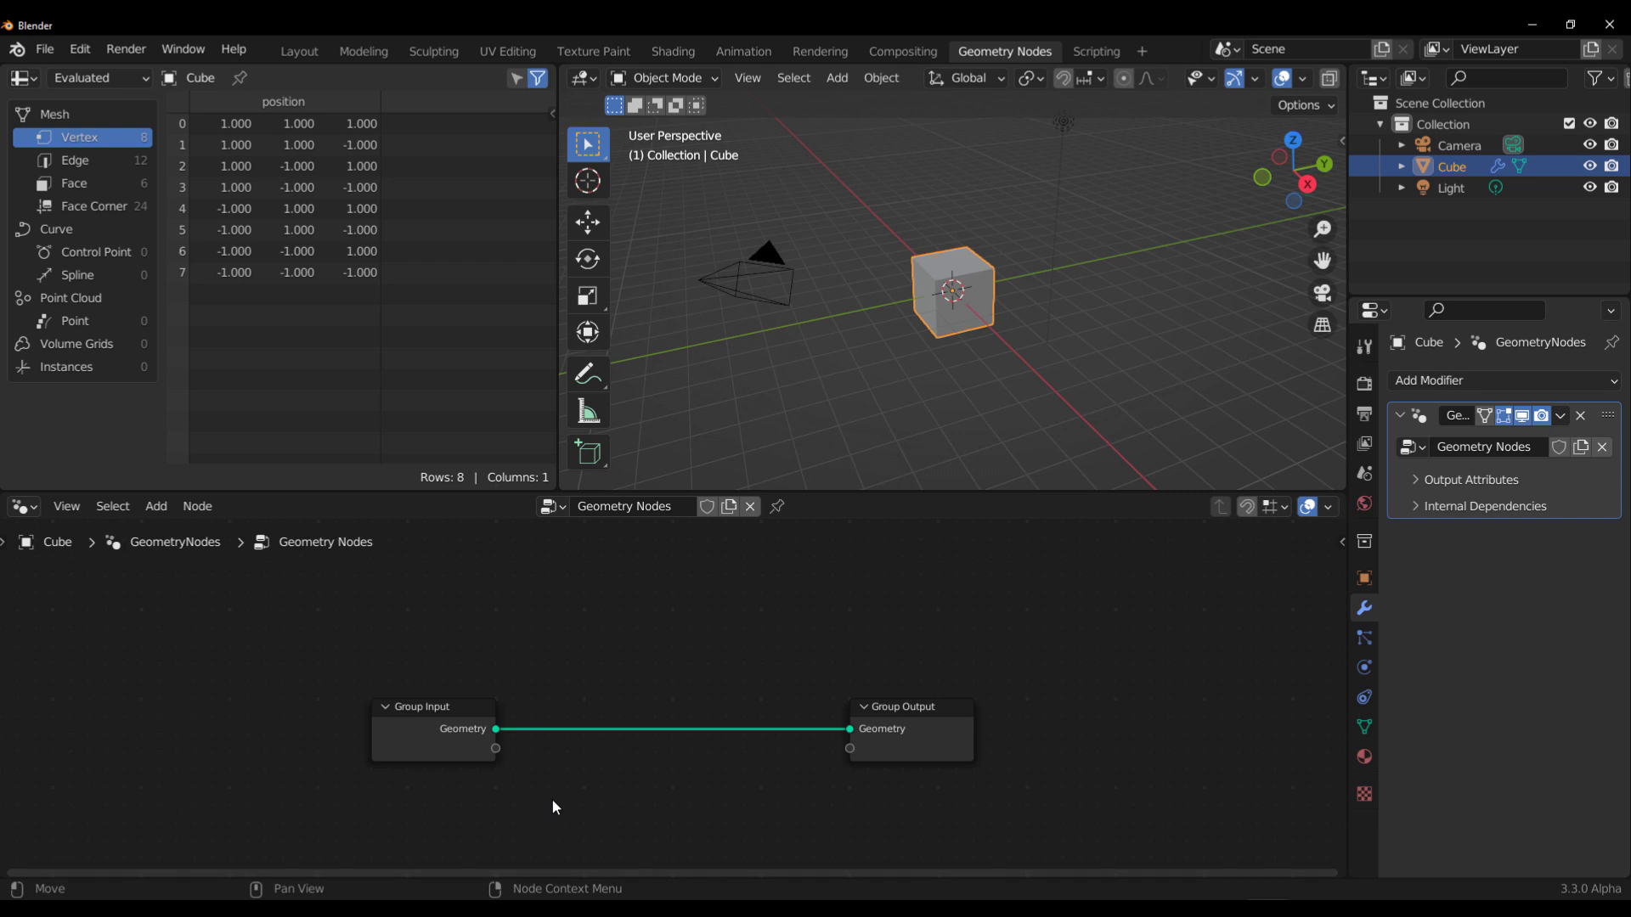
key("shift+a")
left_click(527, 461)
type("curv")
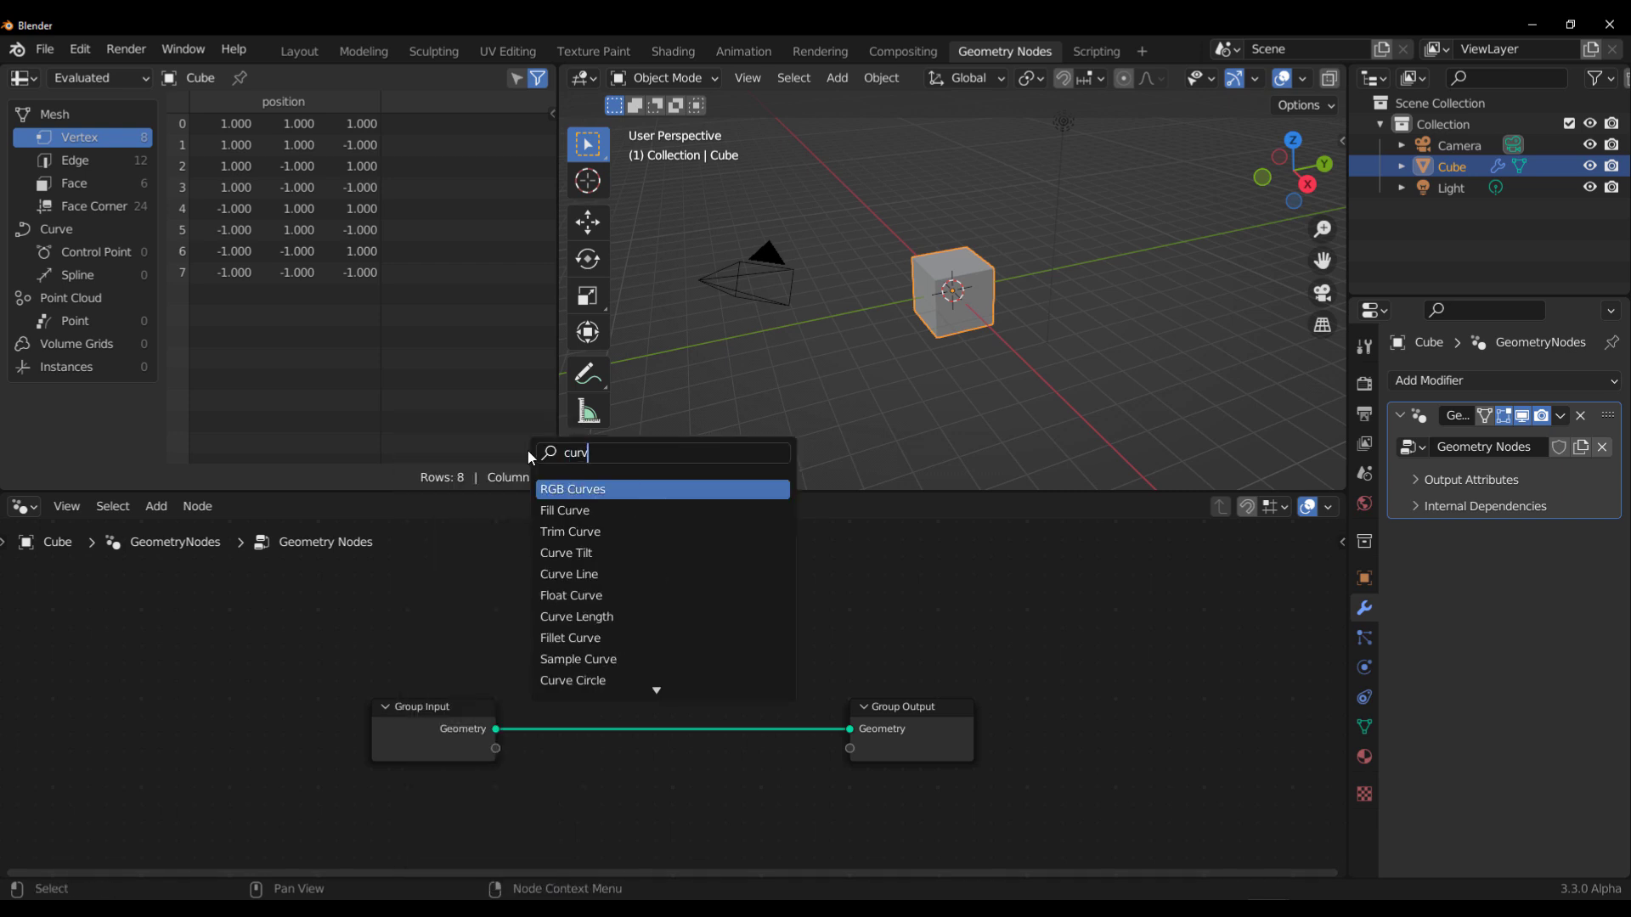
type("e lin")
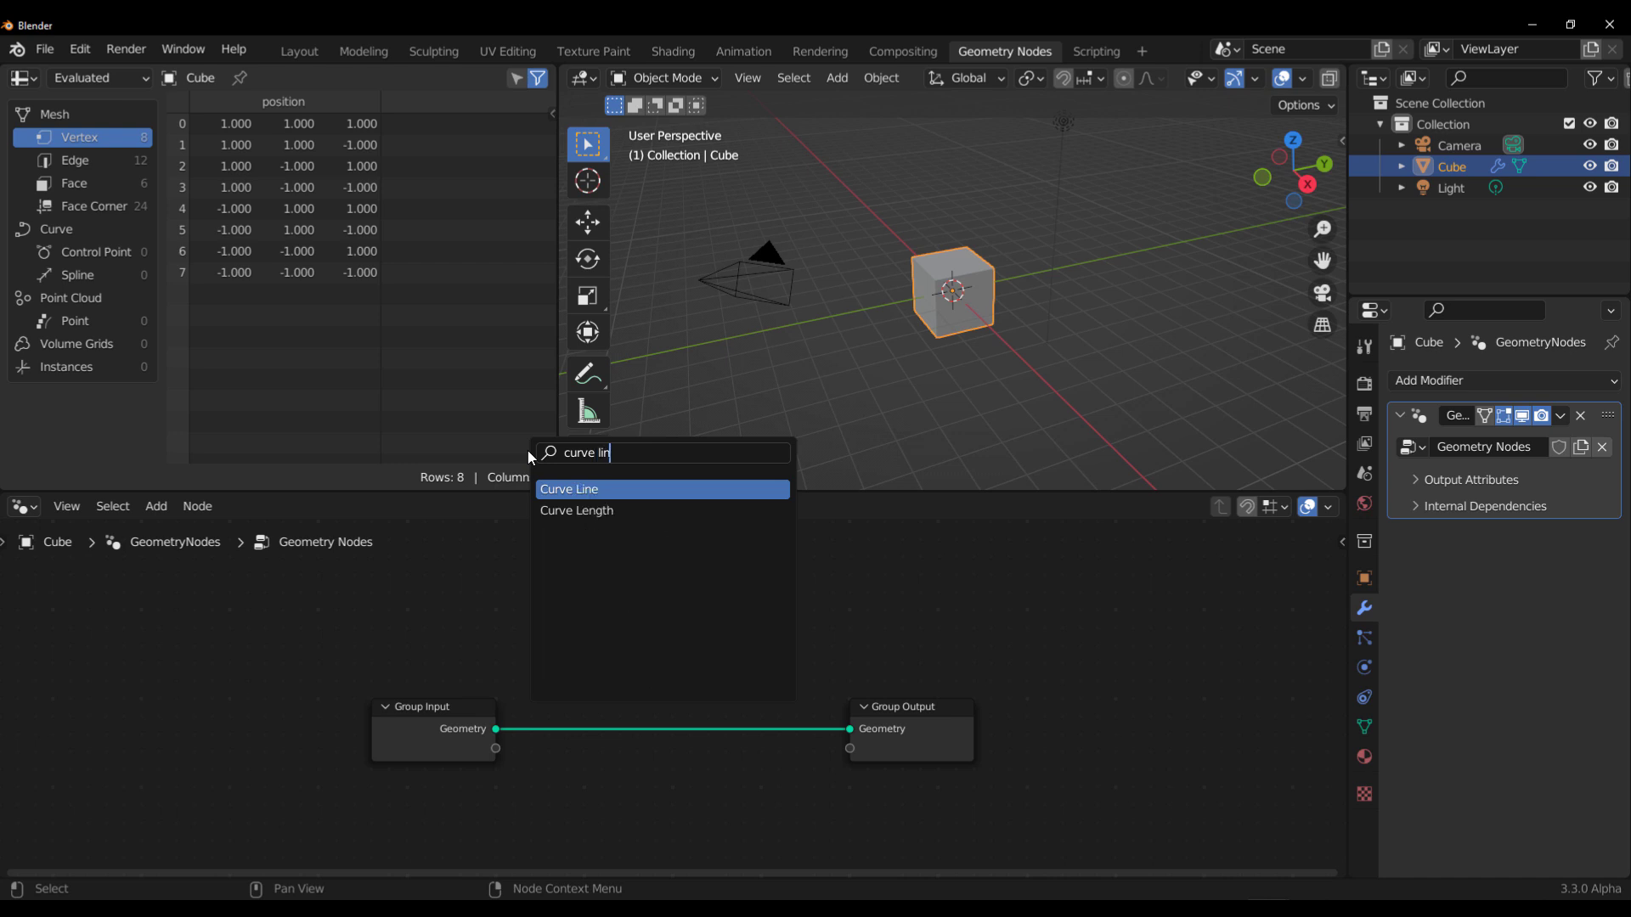
key("Return")
left_click(569, 655)
scroll(884, 672, "down", 1)
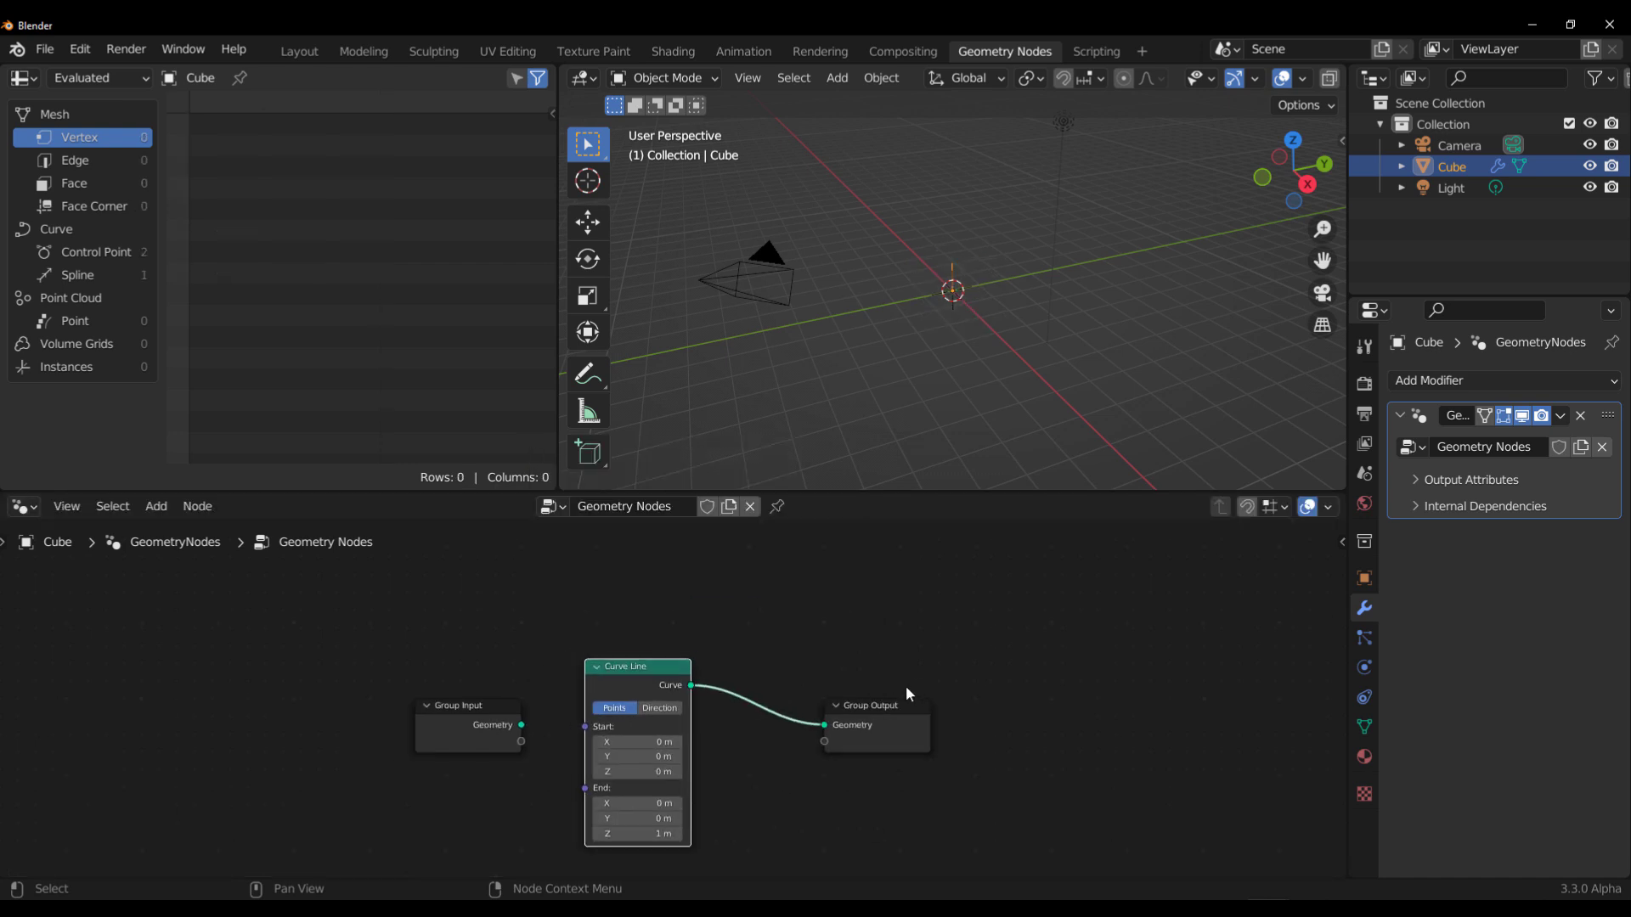
- Move the Group Output away from the Curve Line and switch the Curve Line to Direction mode
left_click_drag(905, 686, 1062, 628)
scroll(891, 671, "up", 2)
left_click(649, 711)
middle_click_drag(901, 356, 915, 454)
scroll(827, 746, "down", 2)
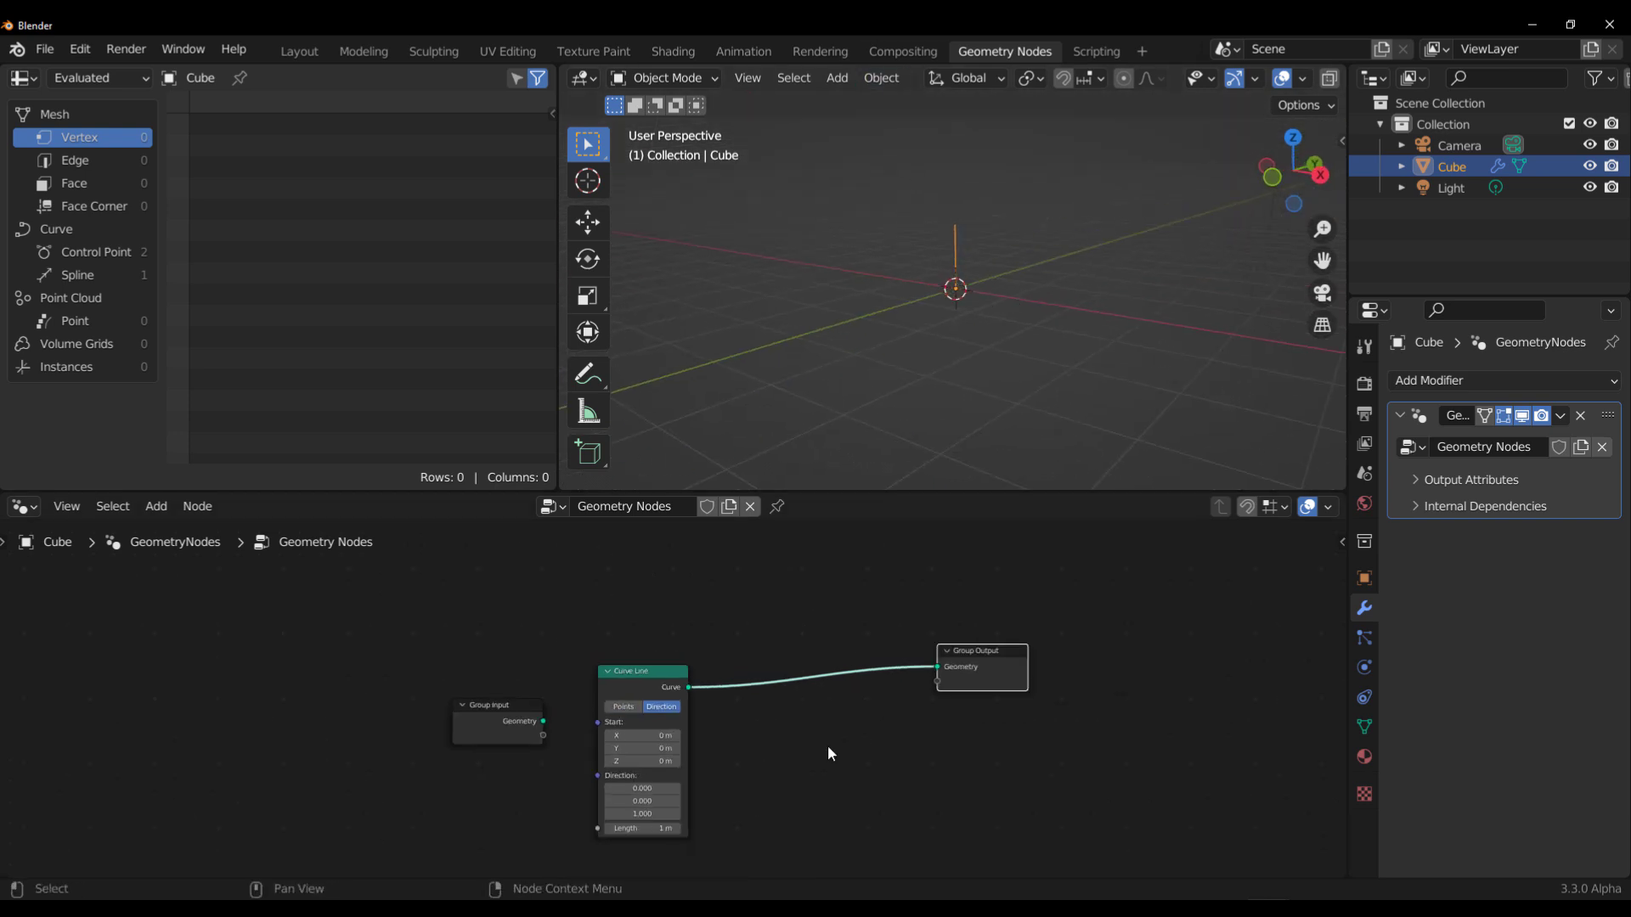
- Duplicate the Curve Line node and place the copy below the original
middle_click_drag(660, 717, 579, 623)
left_click(553, 588)
key("shift+d")
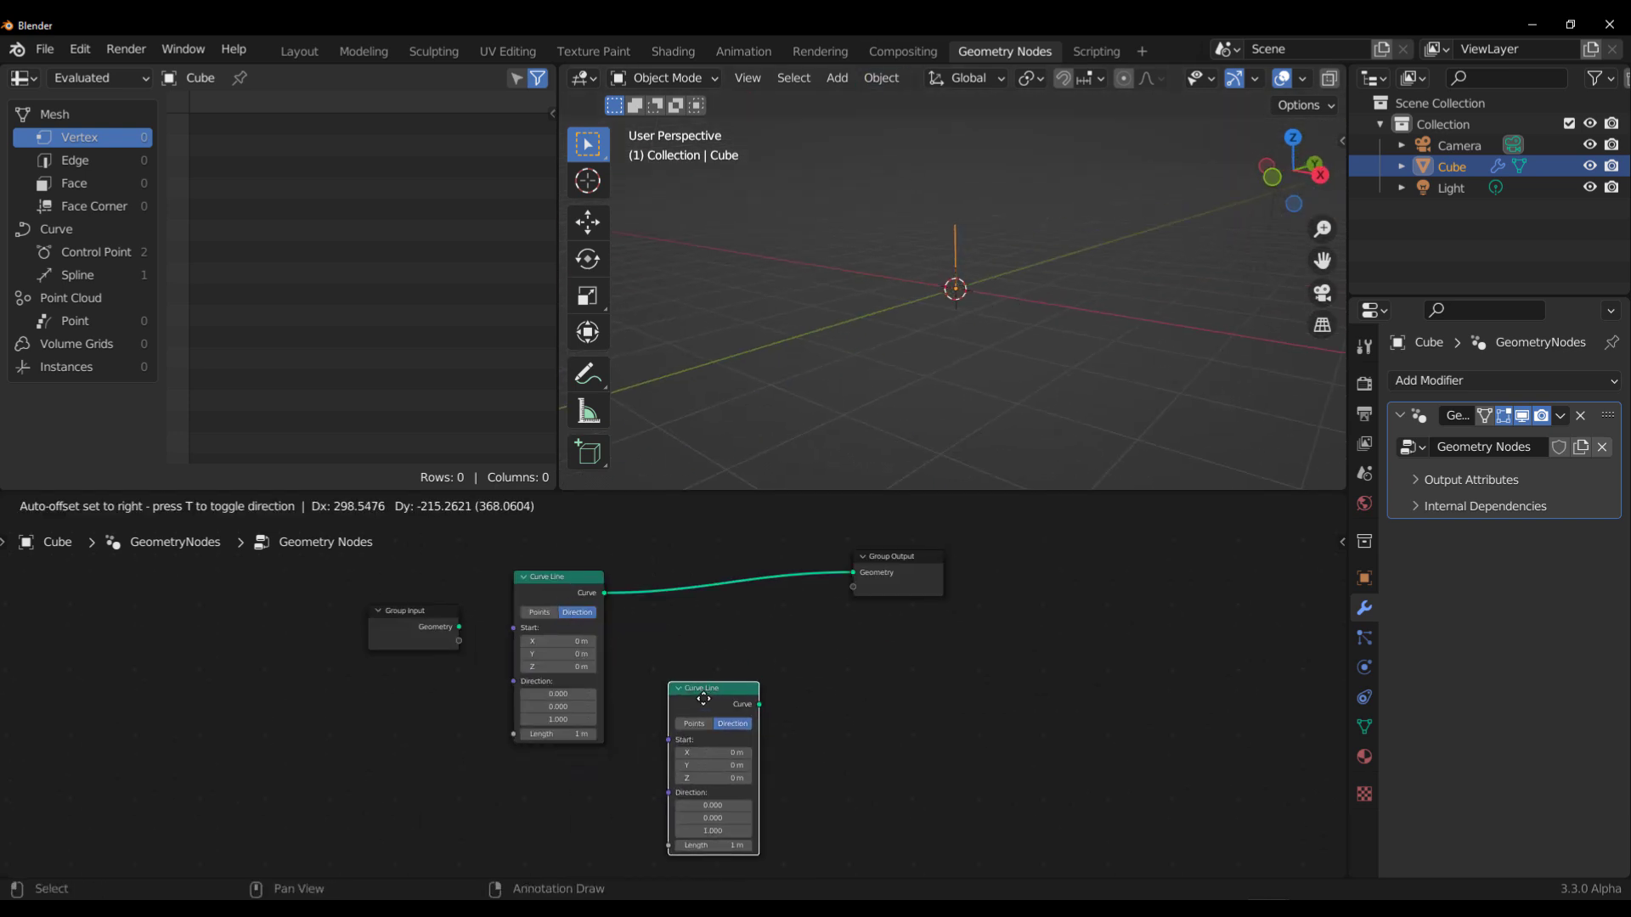
left_click(665, 689)
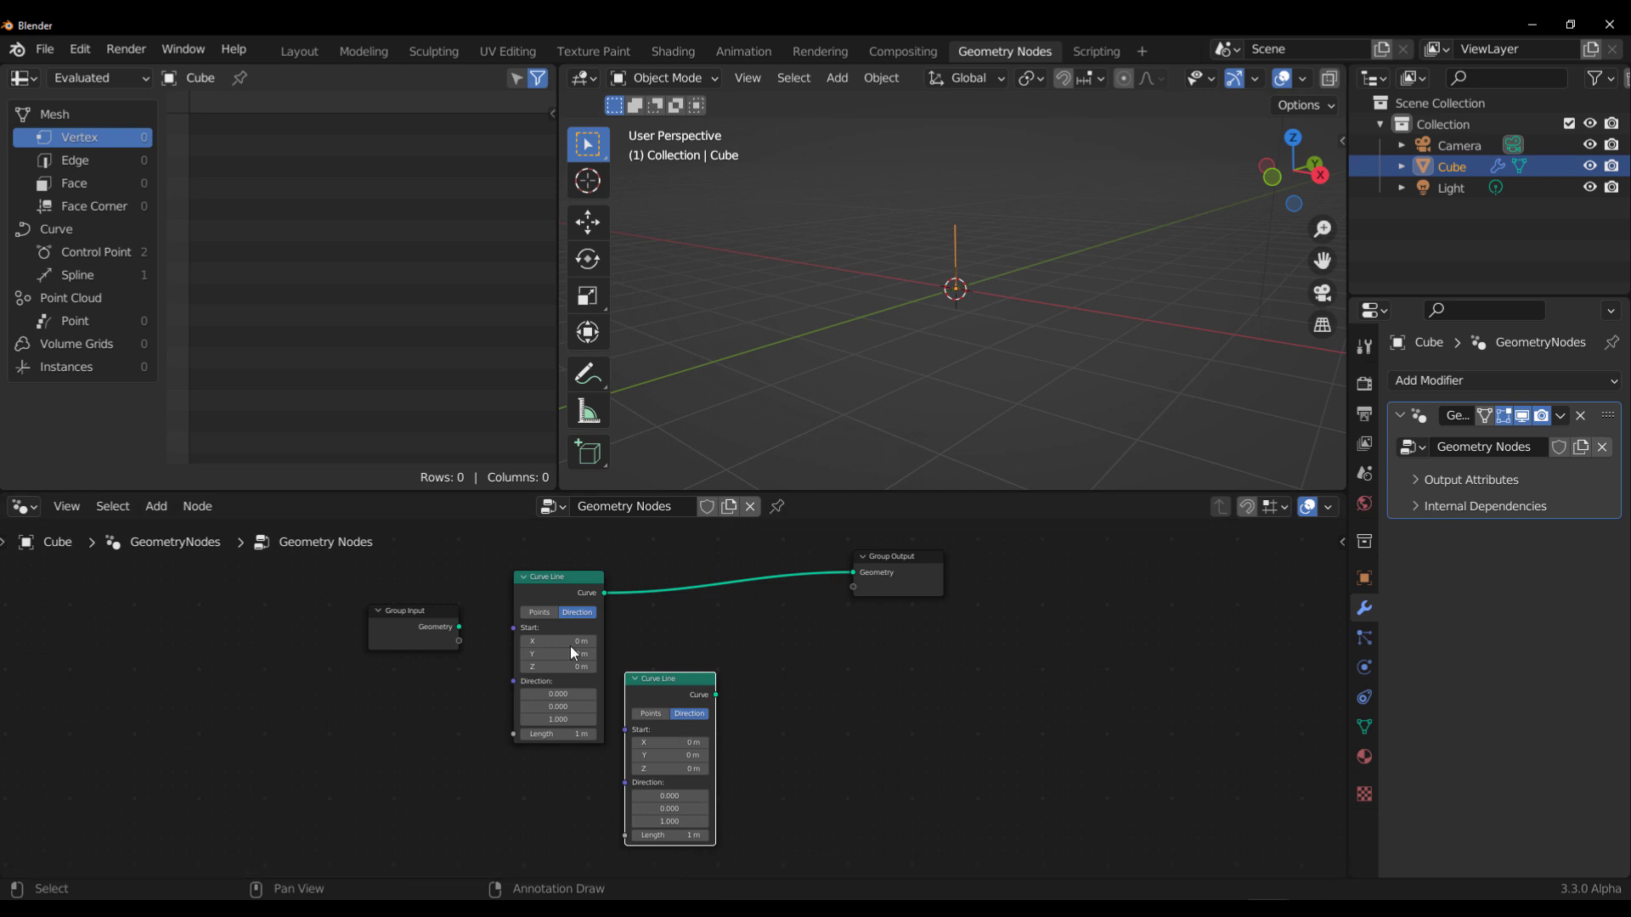
middle_click_drag(751, 798, 544, 741)
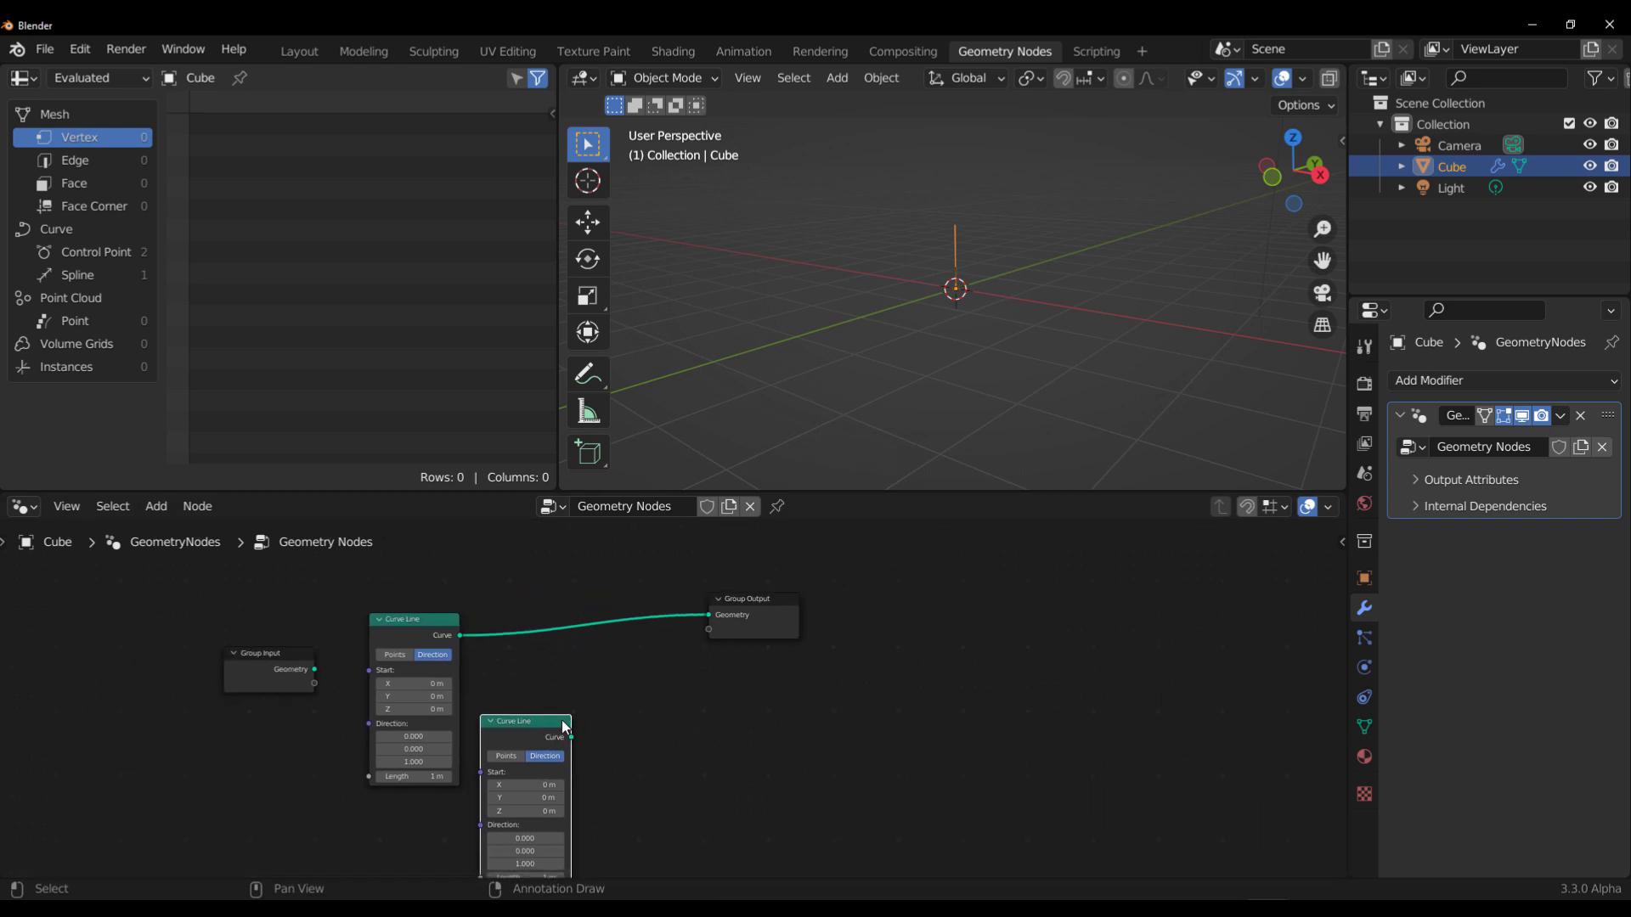
- Add a Curve to Mesh node from the duplicated Curve Line and connect that line to its Profile Curve
left_click_drag(572, 737, 635, 732)
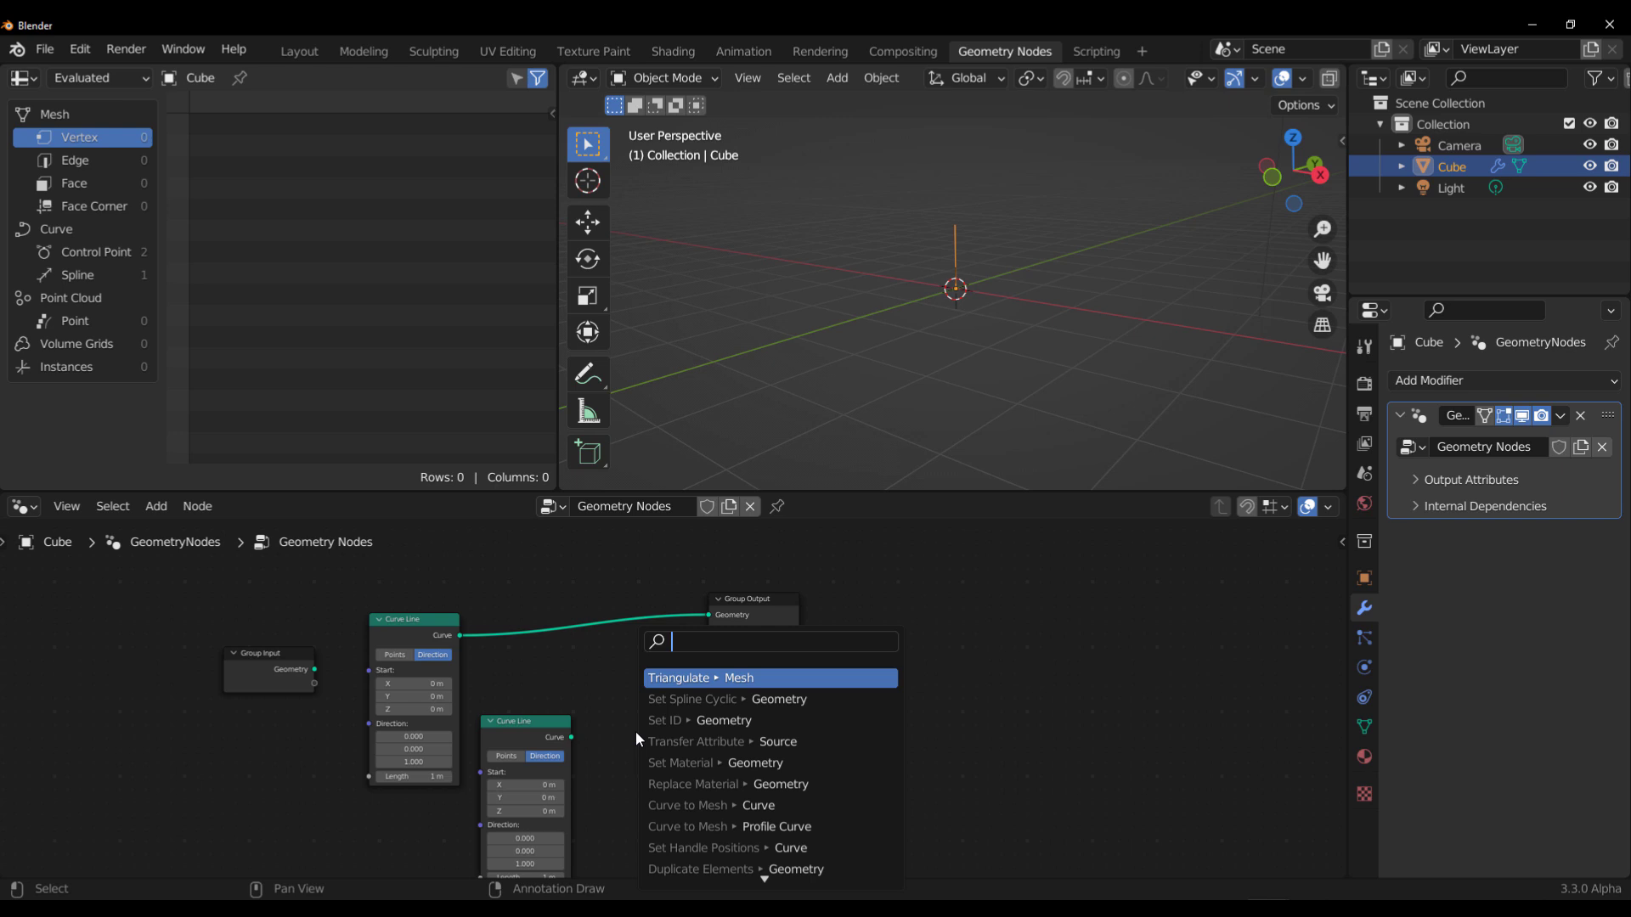
type("cur")
key("Return")
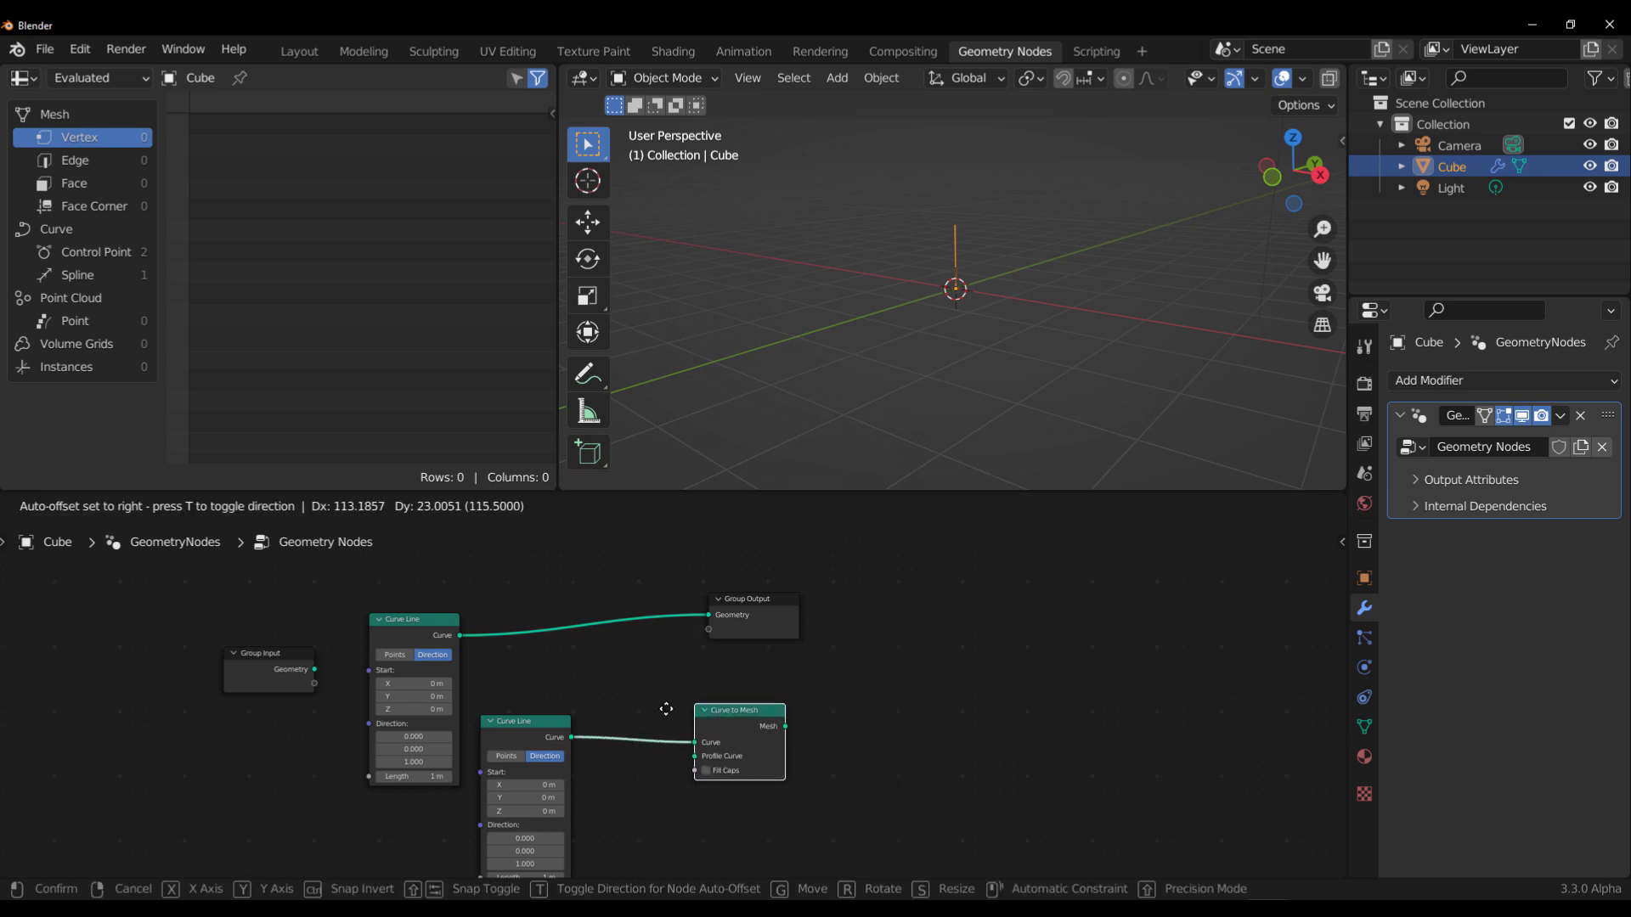
left_click(627, 677)
left_click_drag(625, 681, 625, 695)
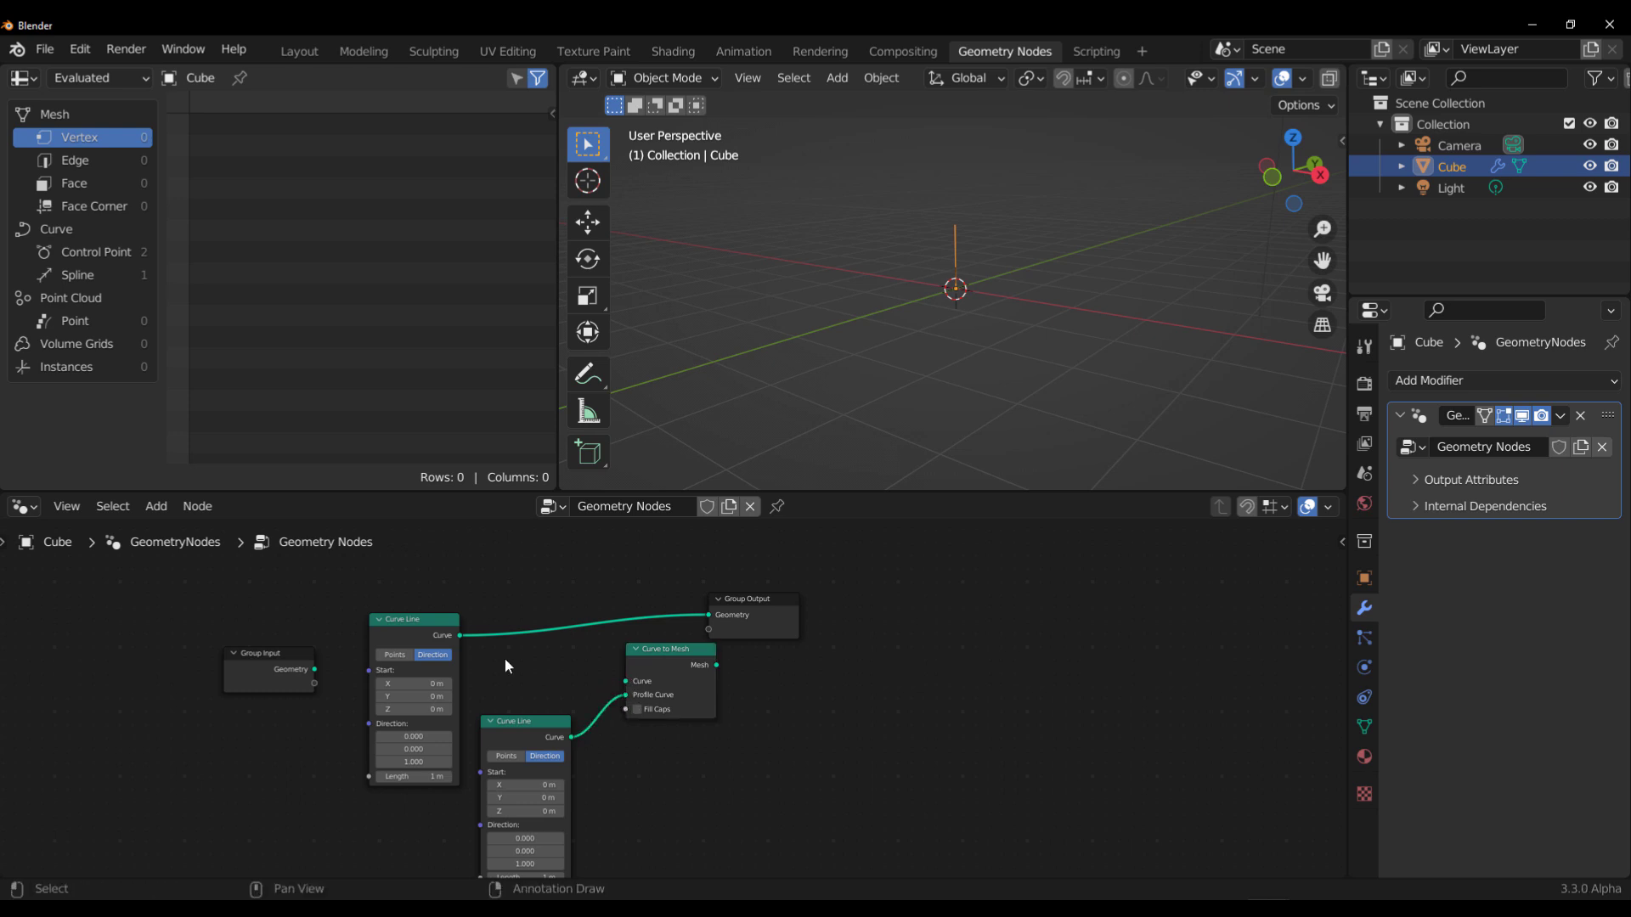
- Route the original Curve Line through Curve to Mesh's Curve input to the Group Output, and space the nodes out
left_click(463, 636)
left_click_drag(469, 640, 663, 646)
left_click_drag(739, 610, 855, 634)
left_click_drag(661, 645, 747, 650)
left_click_drag(602, 636, 694, 641)
scroll(608, 798, "up", 2)
middle_click_drag(608, 798, 703, 710)
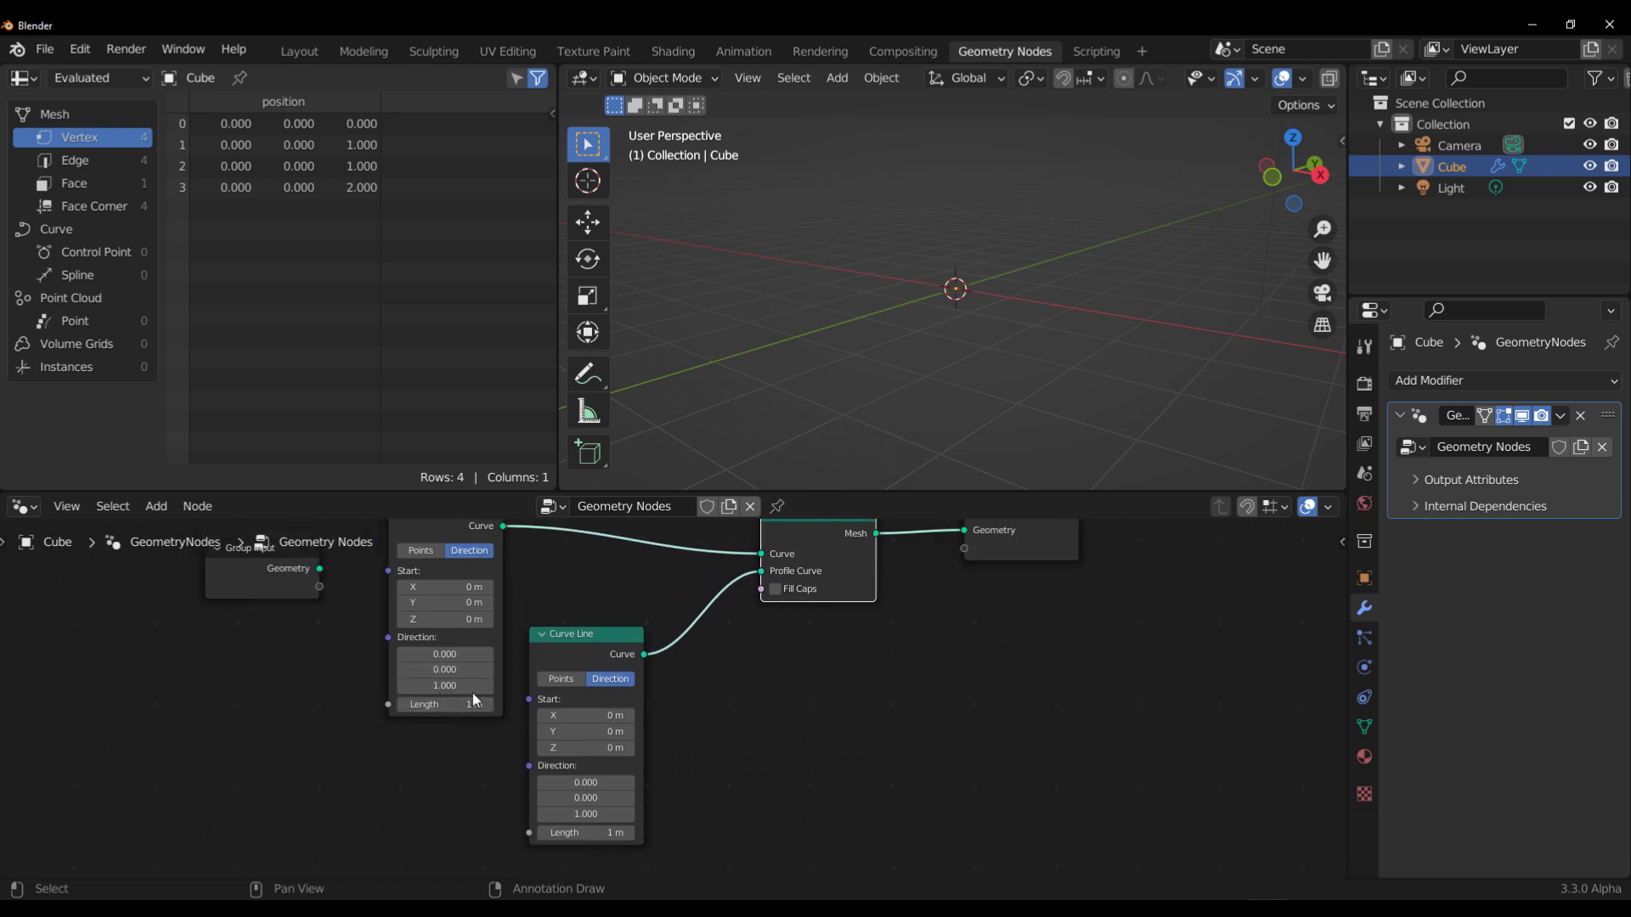
- Set the profile Curve Line's direction to 1, 0, 0
left_click(587, 814)
type("0")
key("Return")
left_click(586, 782)
type("1")
key("Return")
middle_click_drag(938, 410, 997, 367)
key("Home")
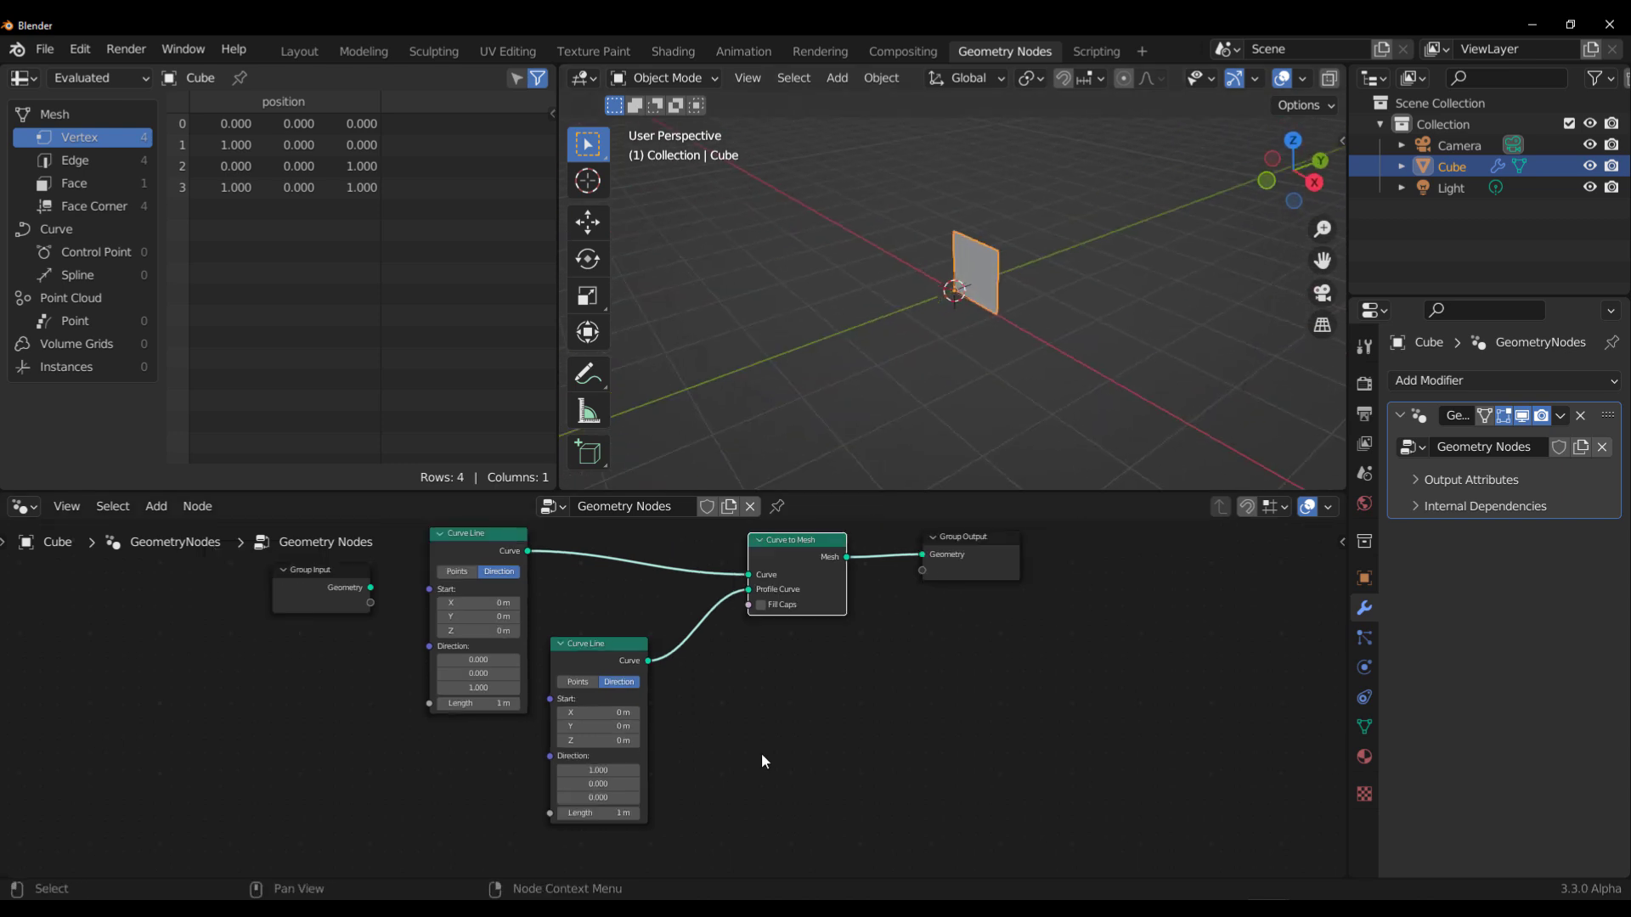
- Set the profile Curve Line's length to 6.3 m and the original Curve Line's length to 1.4 m
left_click_drag(595, 813, 753, 813)
left_click_drag(478, 687, 527, 687)
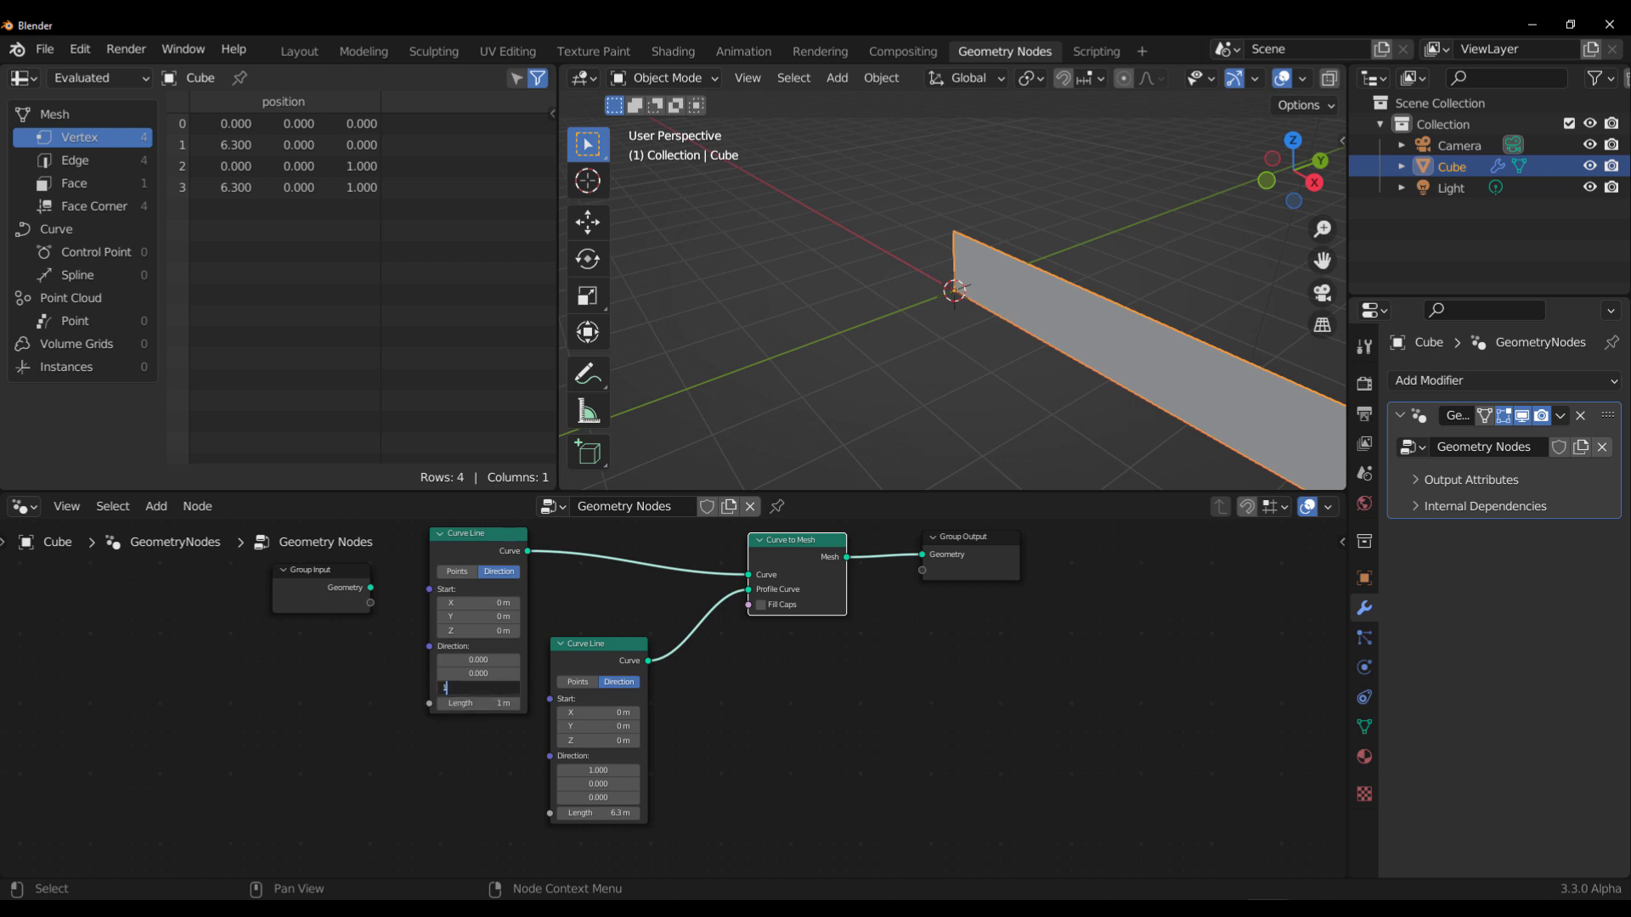
key("Tab")
type("-3.4")
key("Return")
left_click_drag(366, 703, 491, 703)
scroll(1064, 270, "down", 5)
middle_click_drag(1065, 270, 1049, 252)
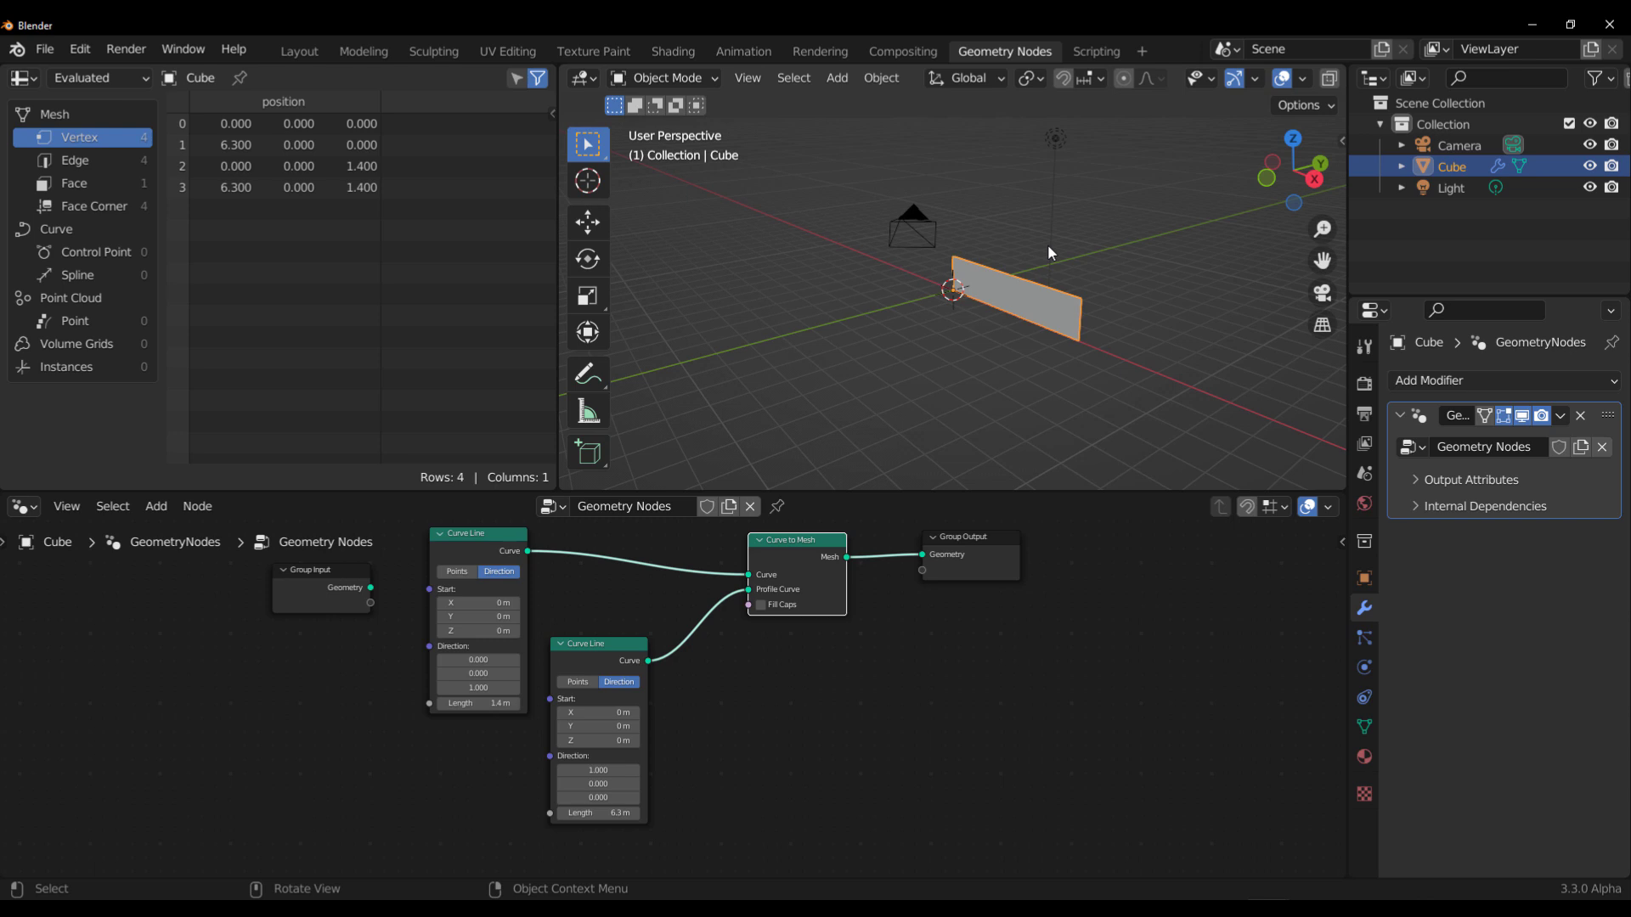
- Move the Group Output away and insert a Transform node between Curve to Mesh and the Group Output
left_click_drag(972, 567, 1144, 569)
key("Home")
scroll(728, 644, "up", 3)
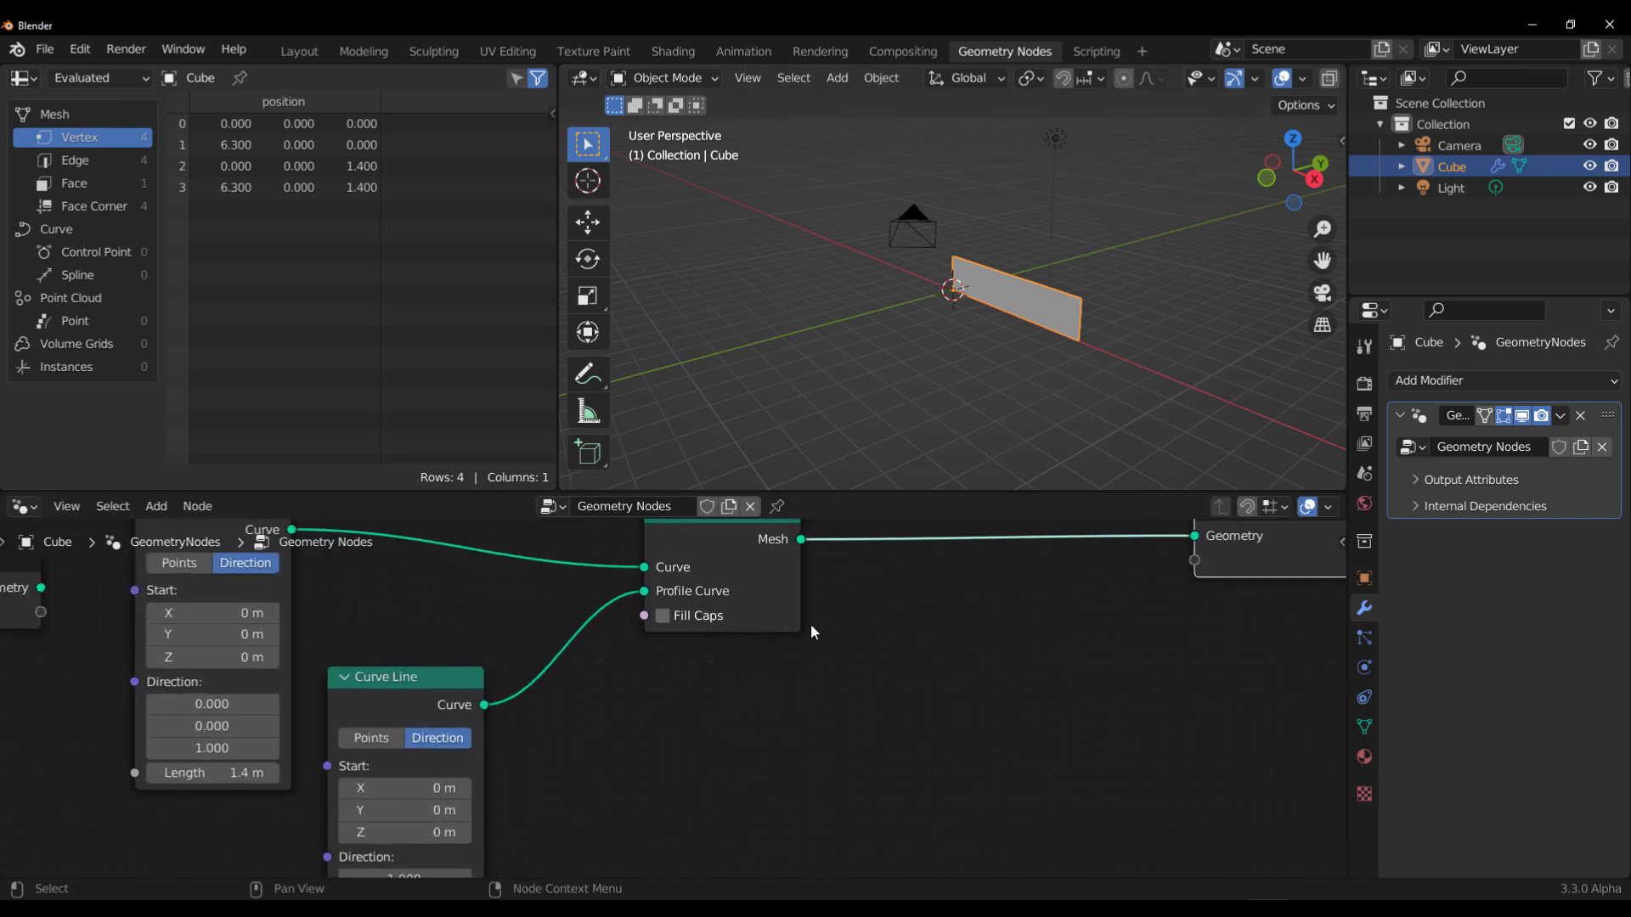
left_click_drag(693, 650, 845, 645)
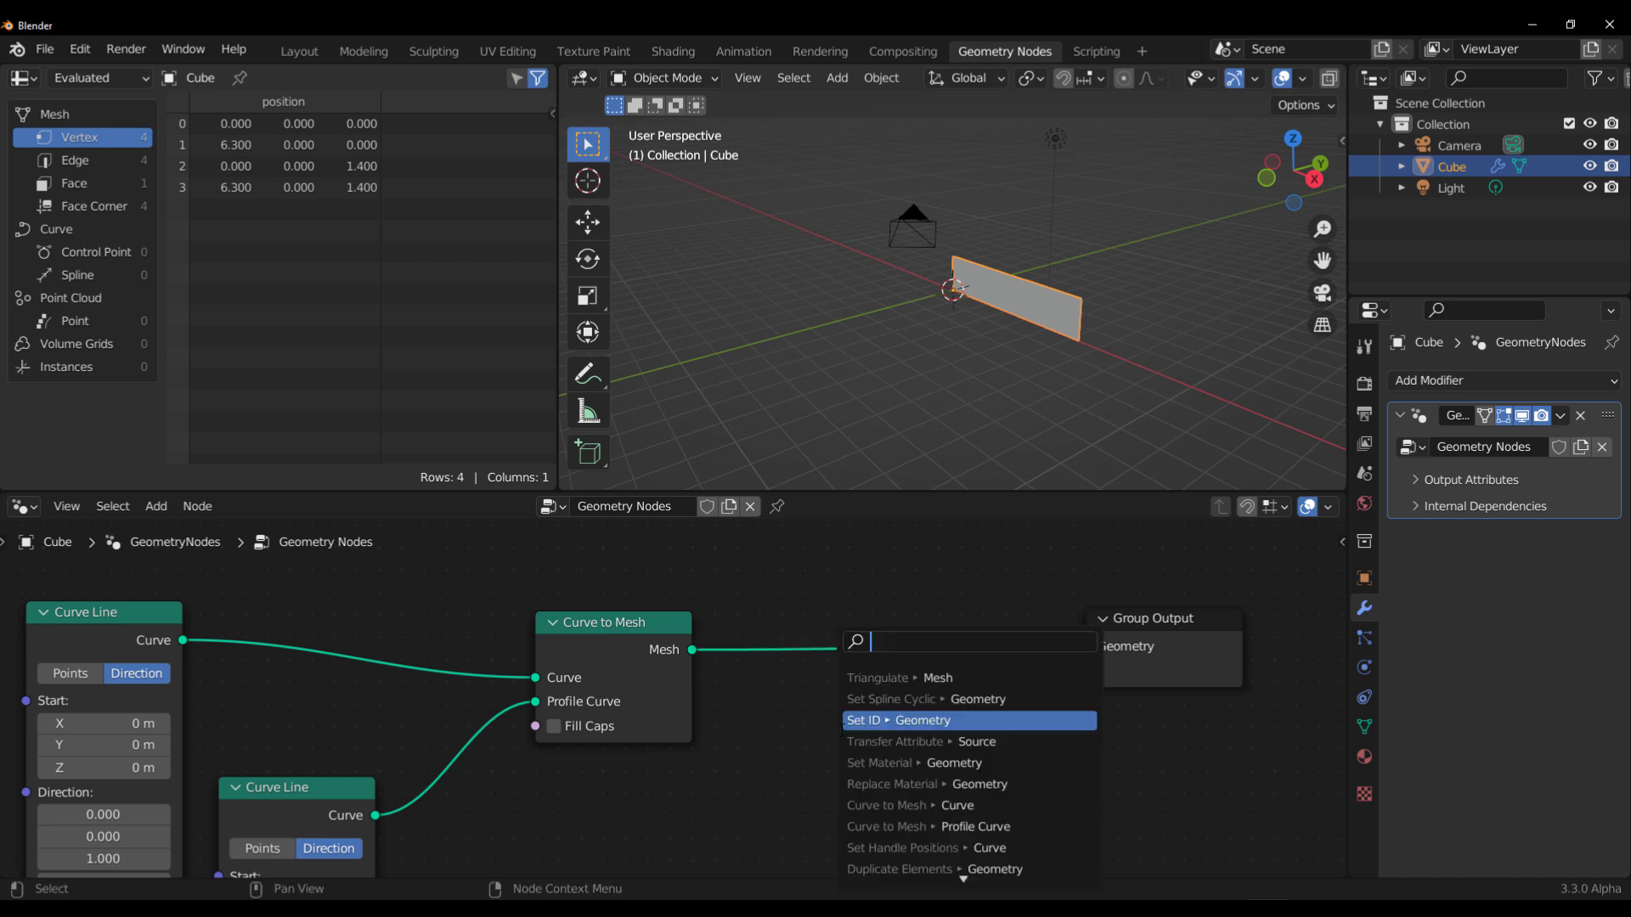
type("tran")
key("Return")
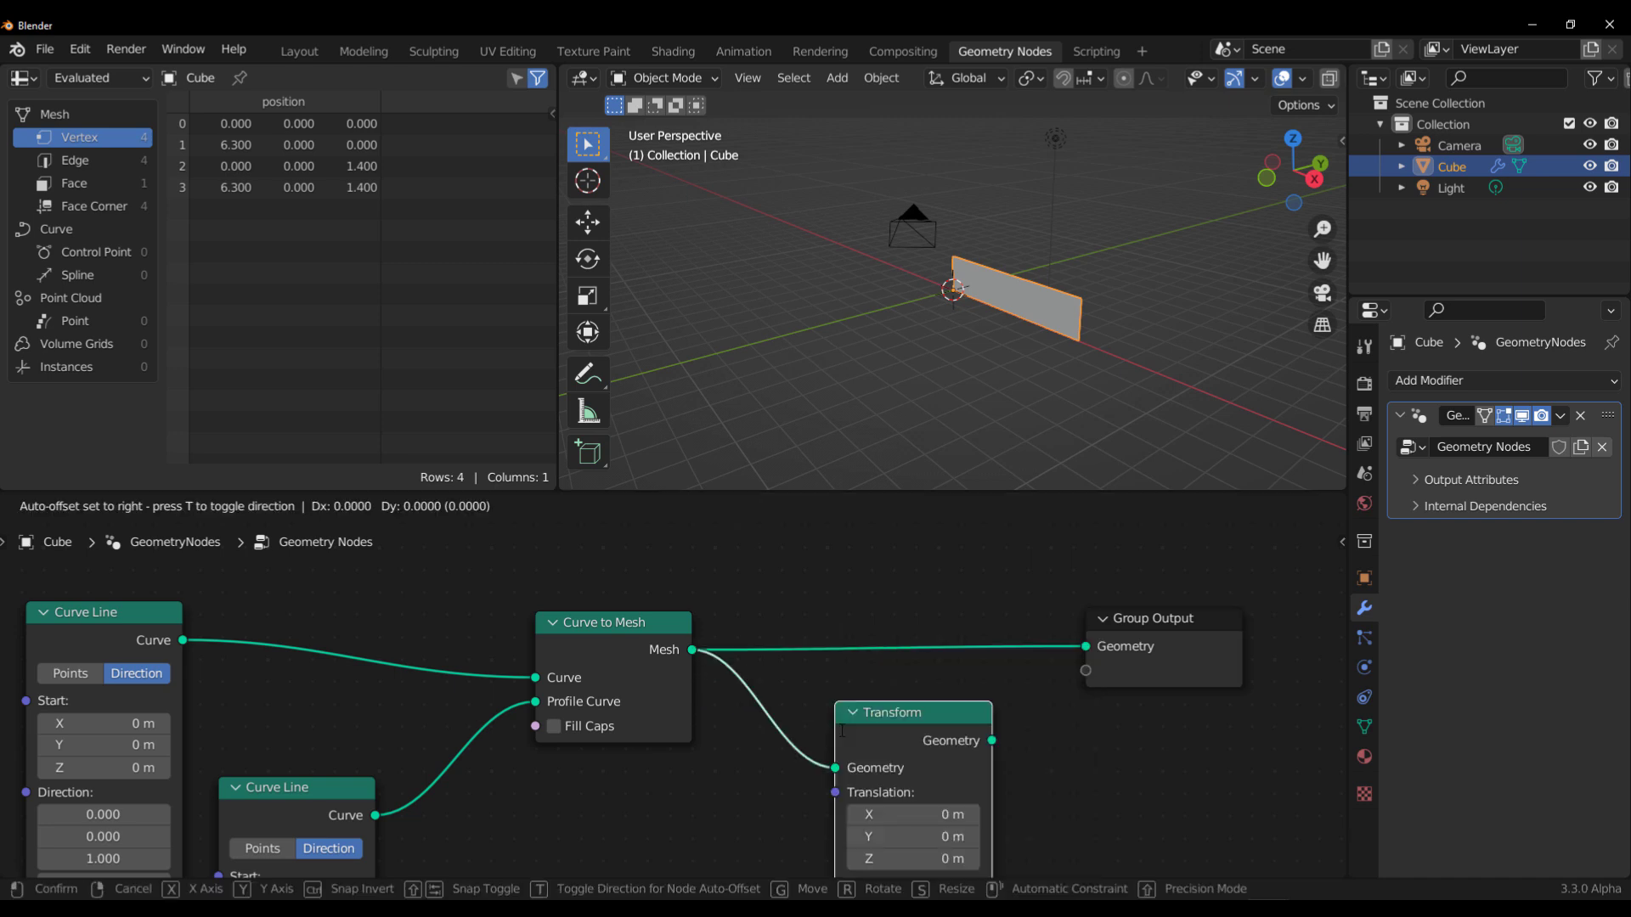
left_click(930, 632)
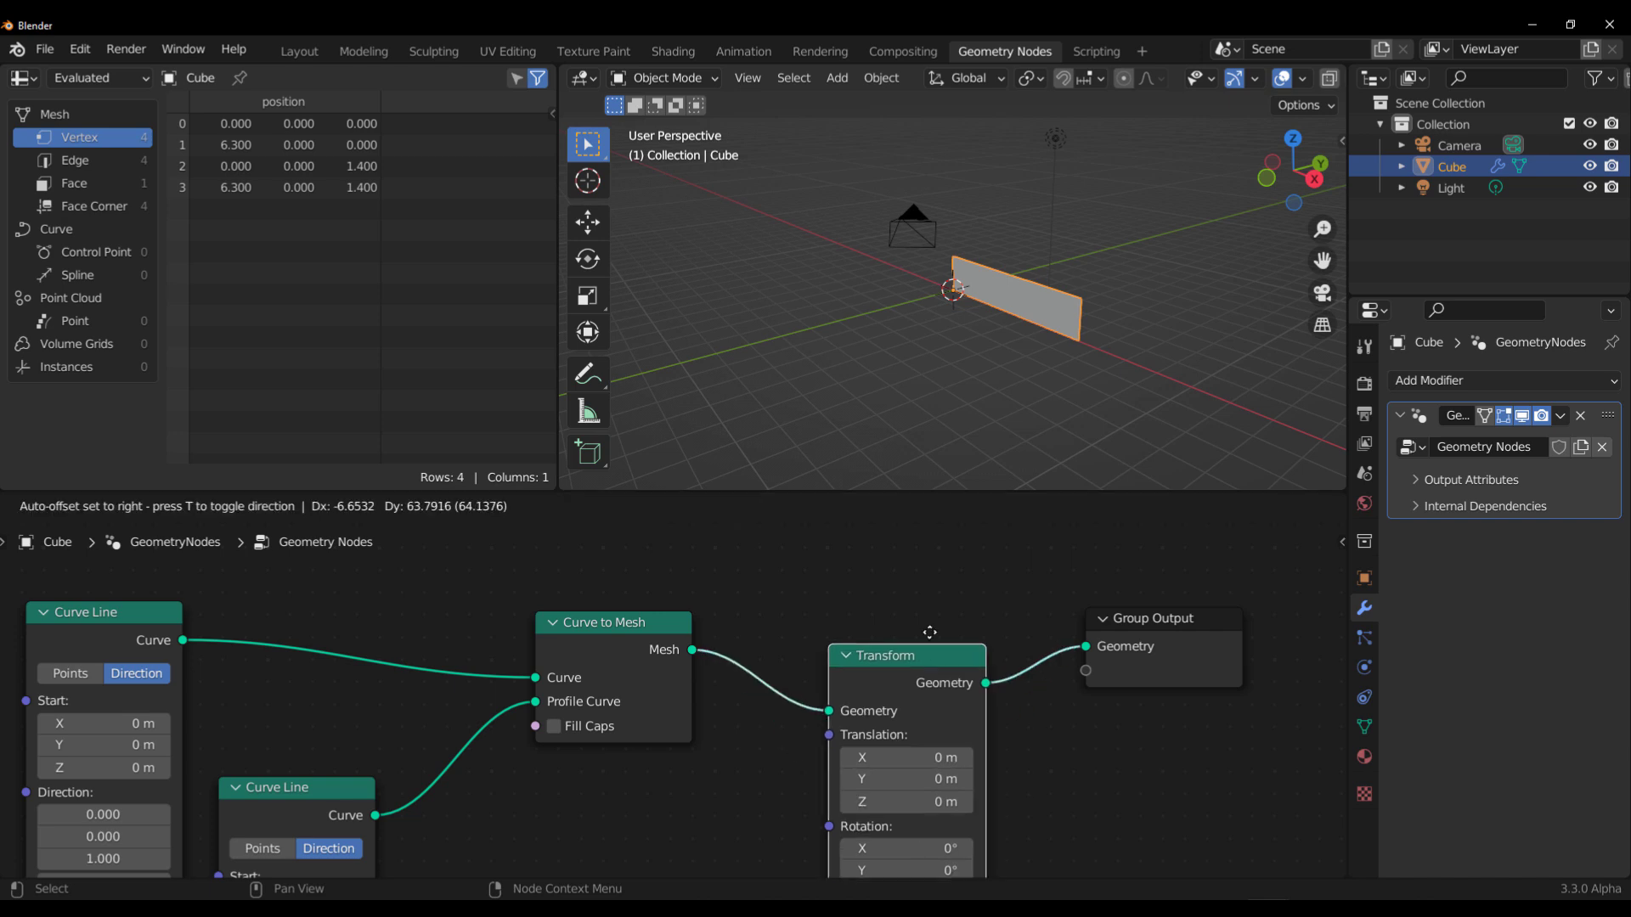
- Set the Transform node's X rotation to -32.6° to tilt the plane about its lower edge
middle_click_drag(1017, 740, 1053, 609)
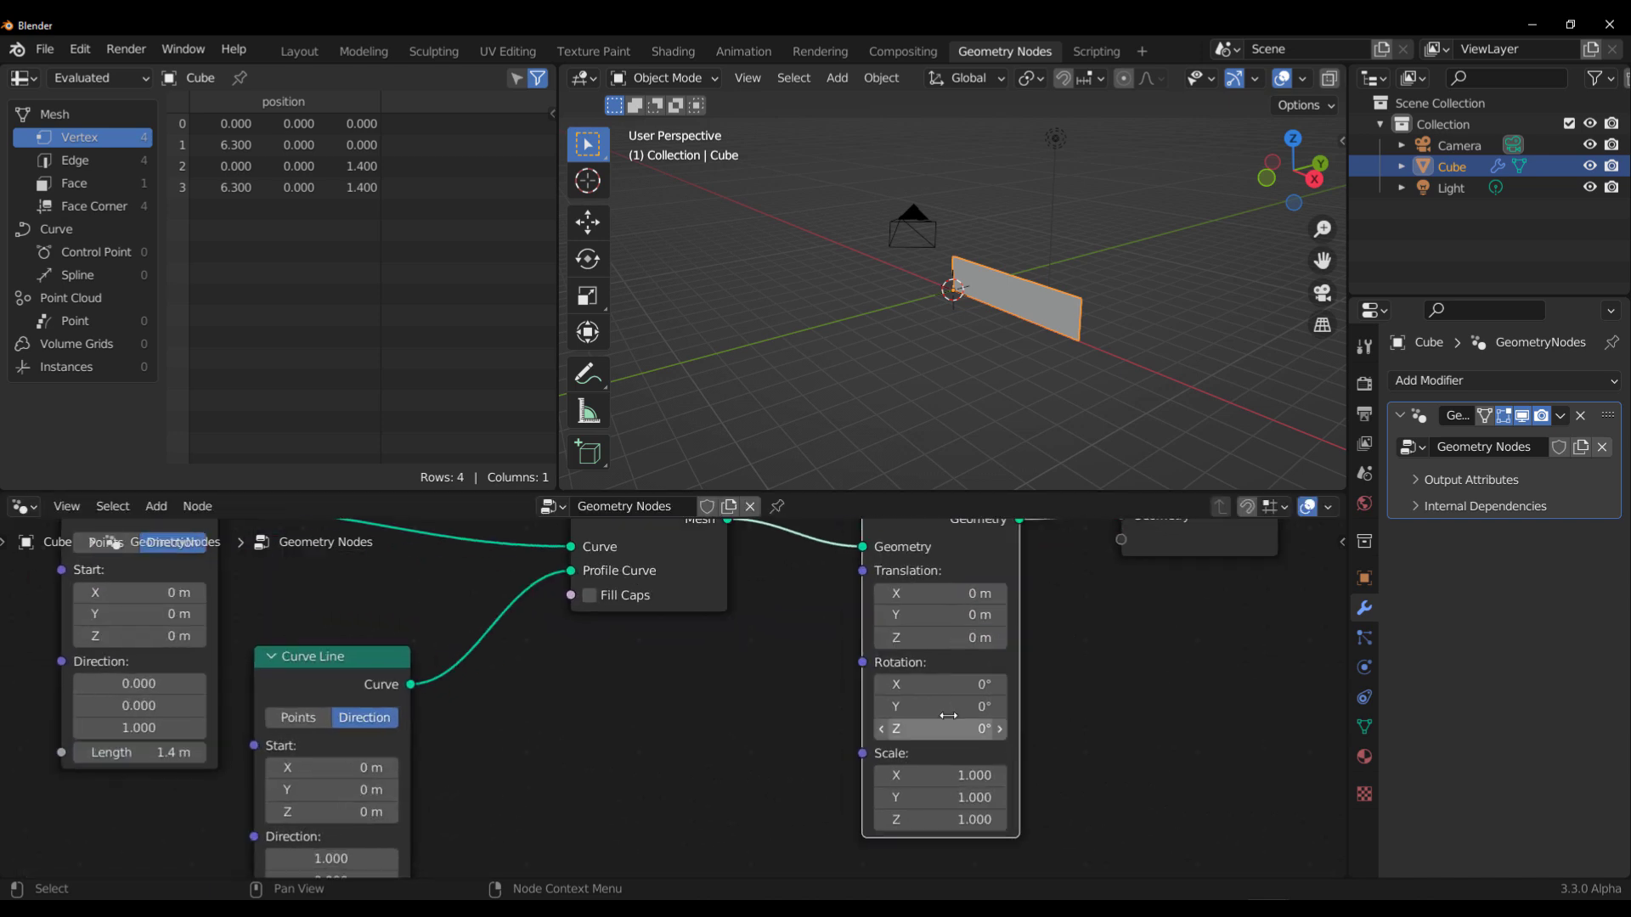
mouse_move(941, 704)
left_mouse_down()
mouse_move(998, 704)
mouse_move(841, 704)
mouse_move(941, 703)
left_mouse_up()
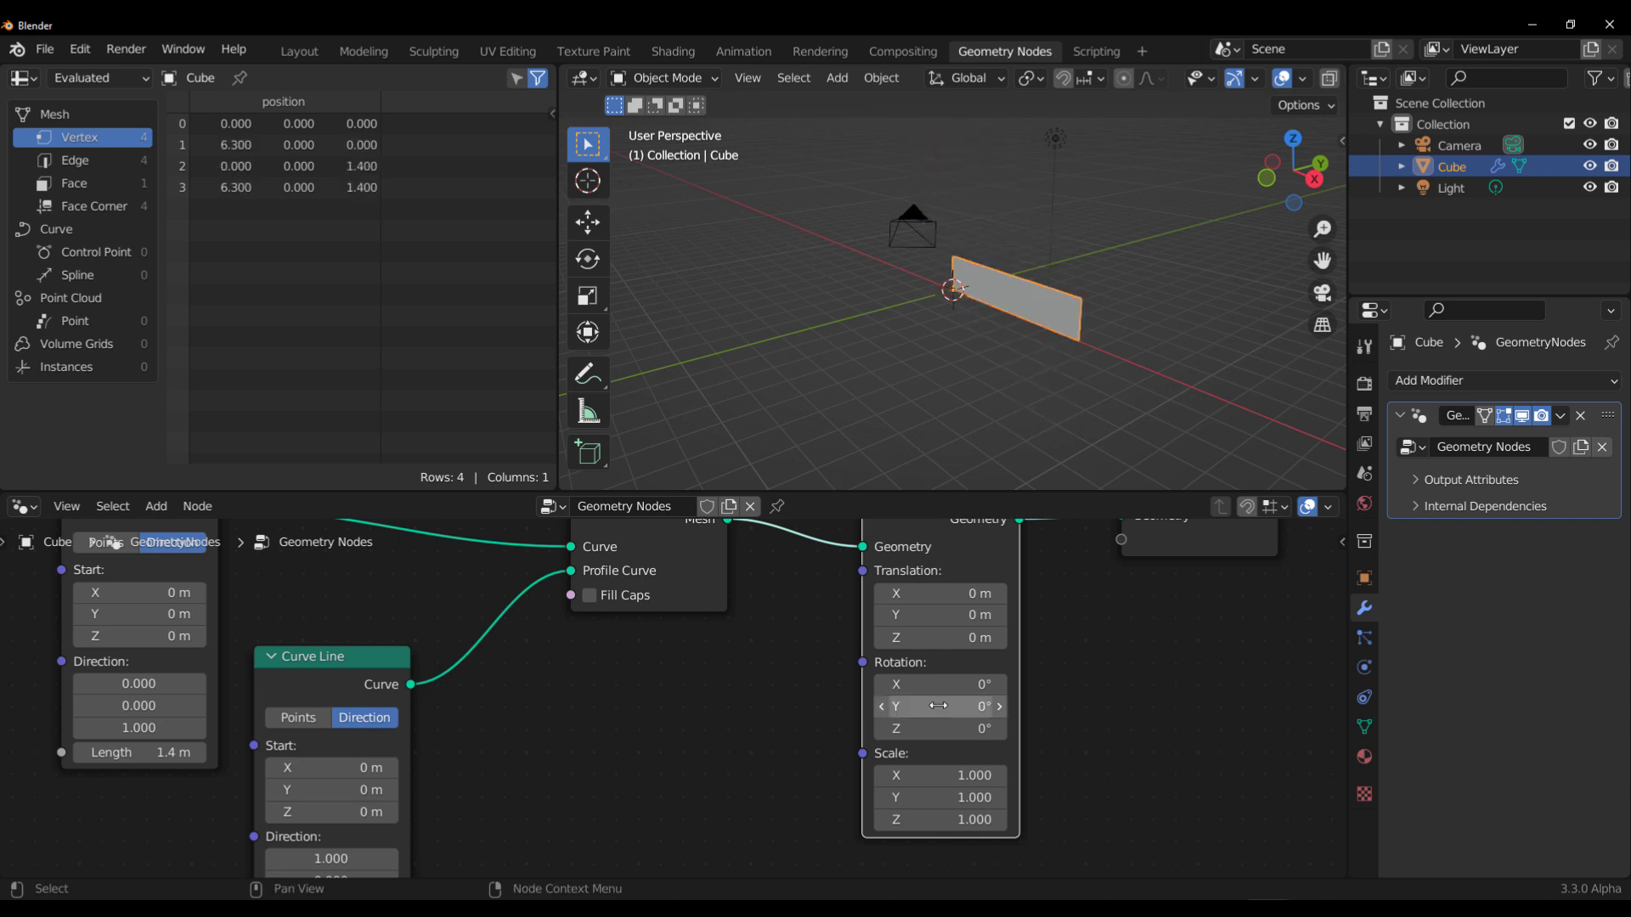
left_click_drag(940, 684, 897, 684)
scroll(385, 744, "down", 2)
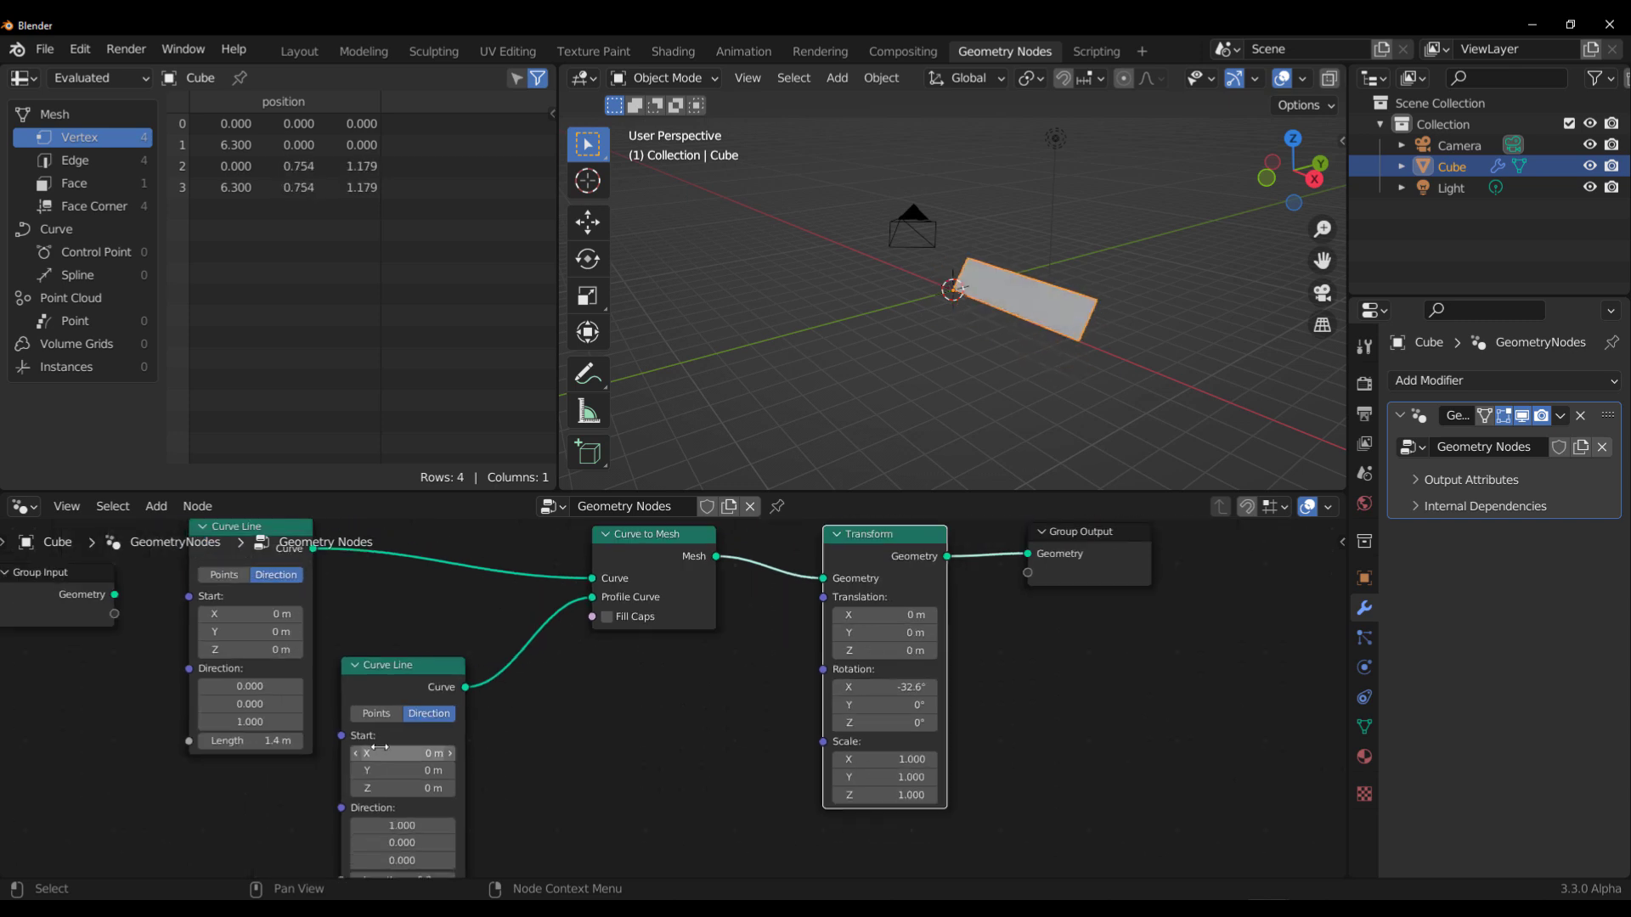
- Set the original Curve Line's length to 3.2 m and the profile Curve Line's length to 3.6 m
middle_click_drag(442, 739, 747, 747)
middle_click_drag(875, 774, 773, 784)
mouse_move(629, 854)
left_mouse_down()
mouse_move(697, 854)
mouse_move(604, 854)
left_mouse_up()
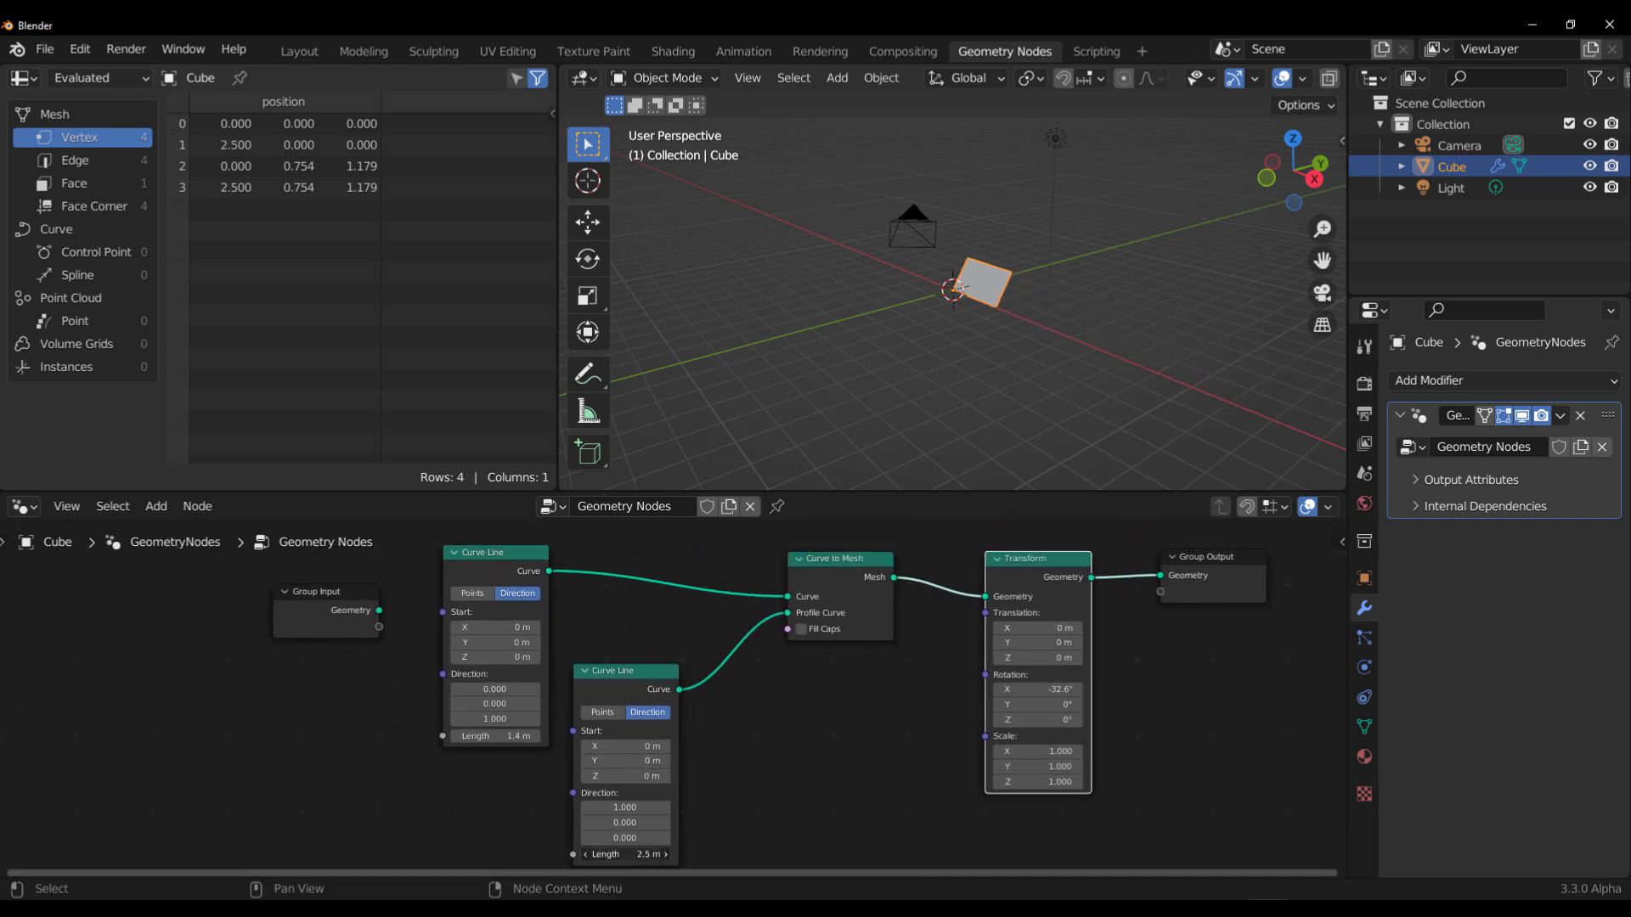
left_click_drag(497, 736, 537, 735)
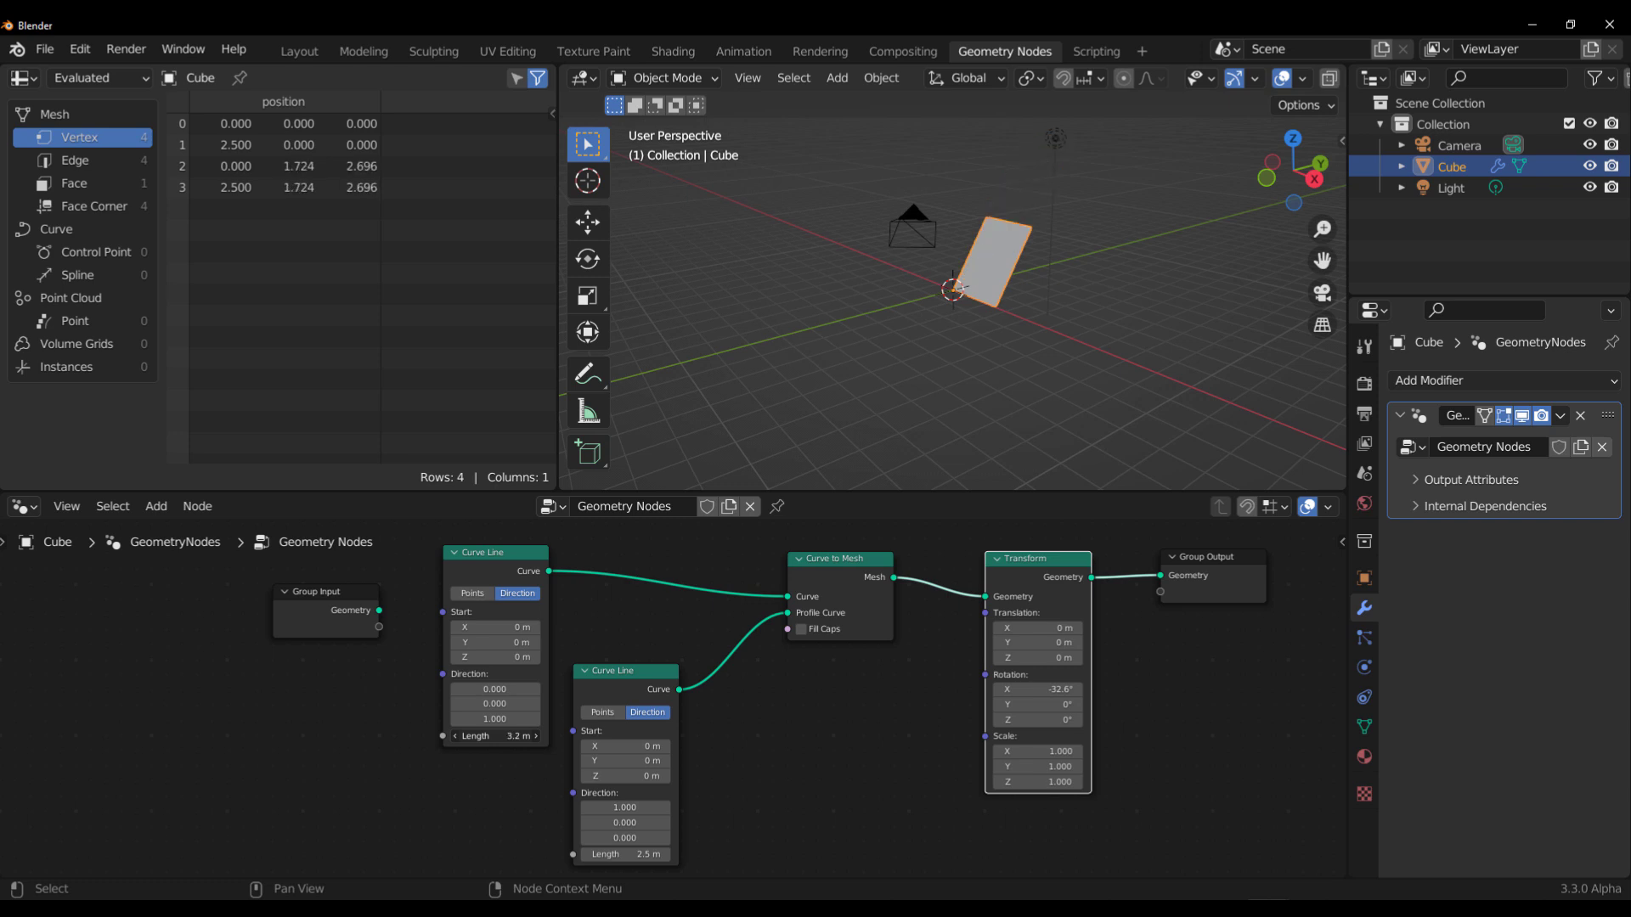
mouse_move(633, 854)
left_mouse_down()
mouse_move(659, 854)
mouse_move(628, 853)
left_mouse_up()
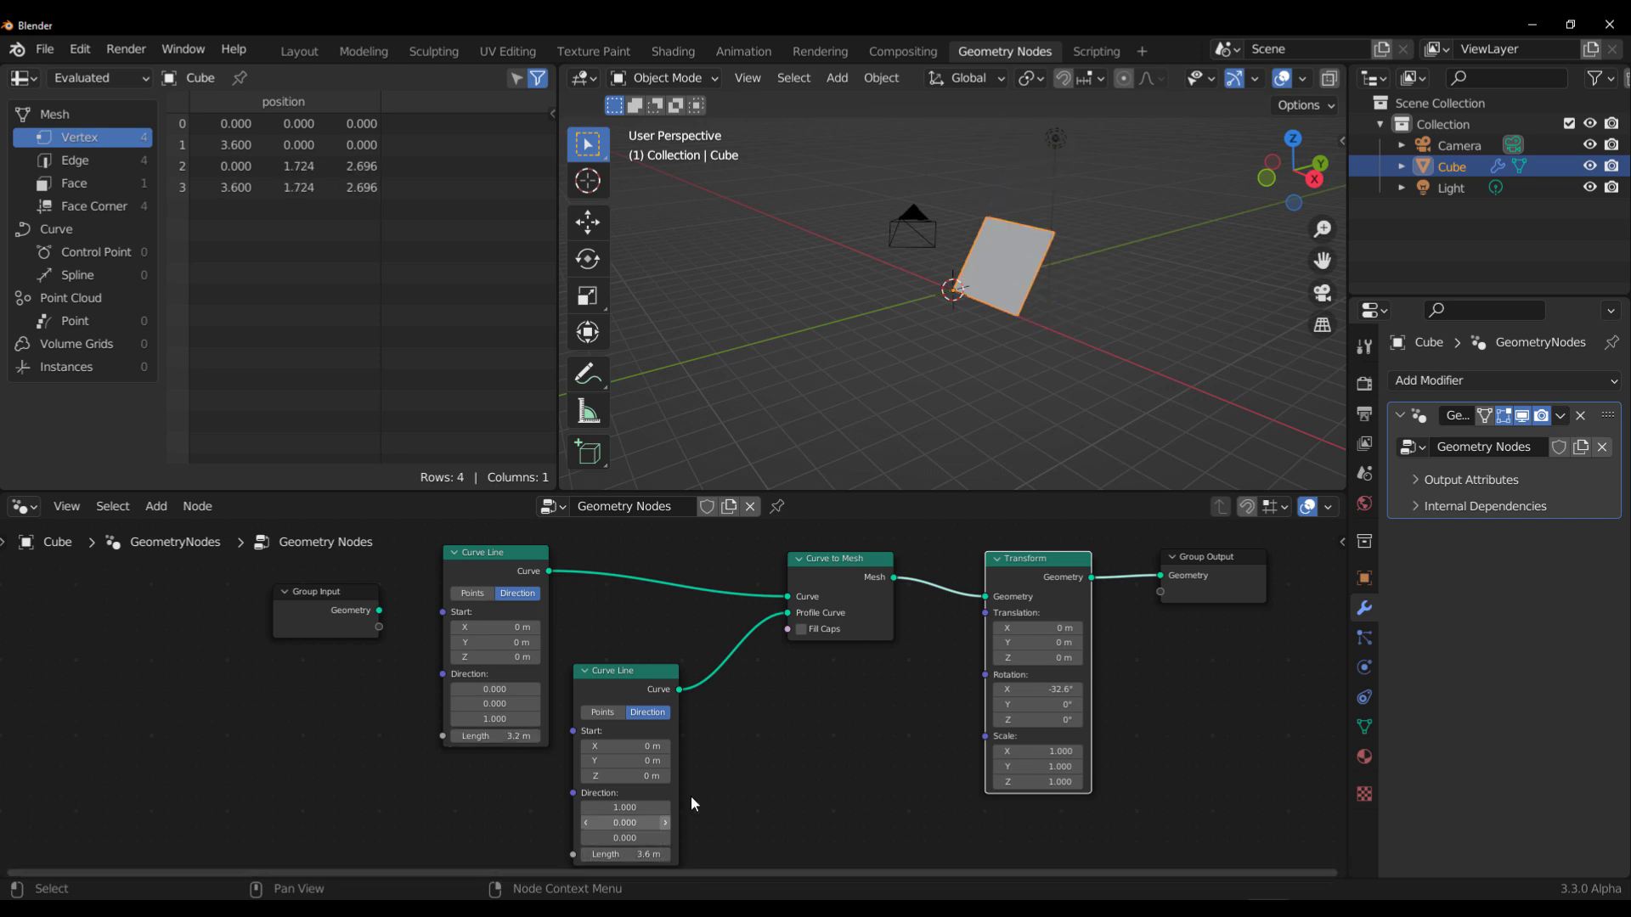
- Add a Resample Curve node fed by the original Curve Line's output, placed before Curve to Mesh
left_click_drag(537, 573, 566, 601)
type("resa")
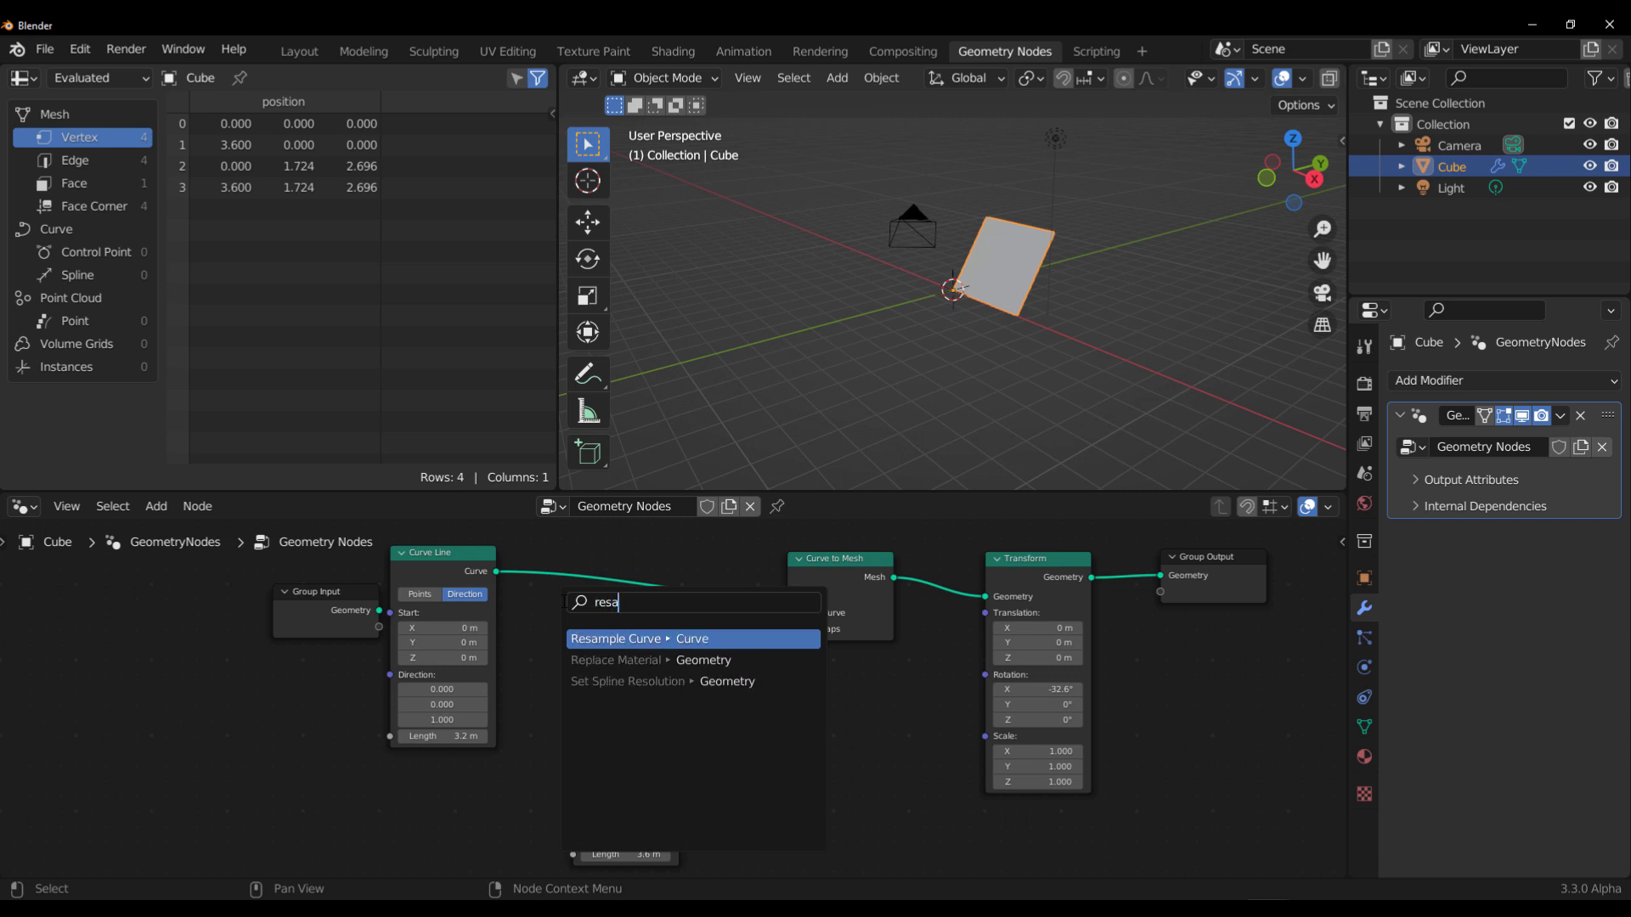
key("Return")
left_click(564, 607)
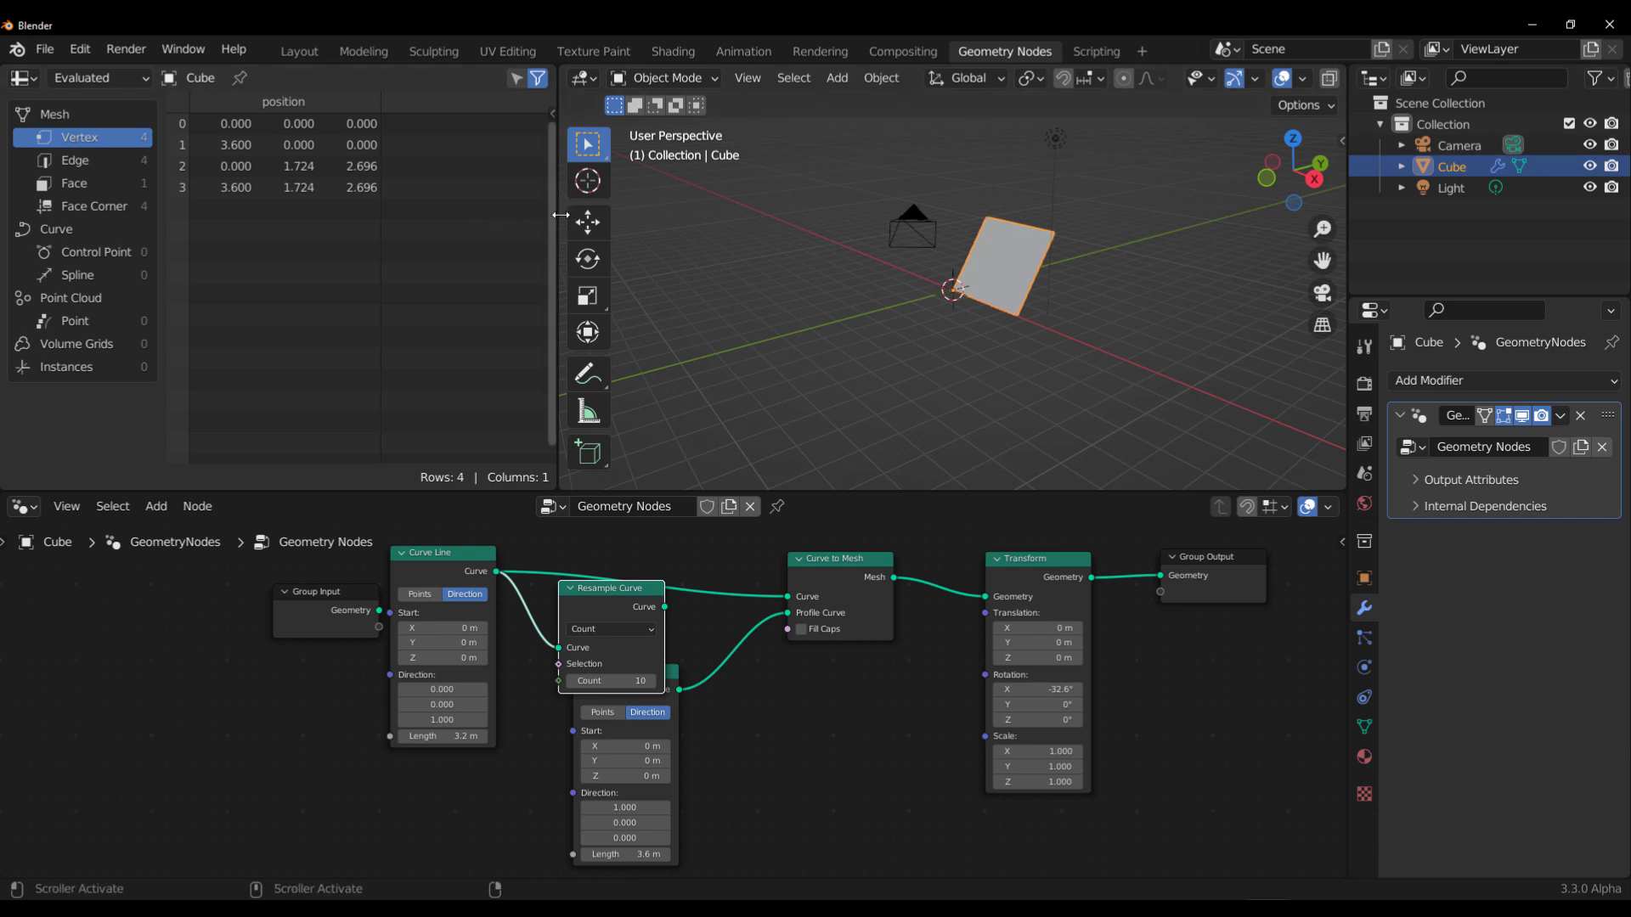
- Widen the 3D viewport beside the spreadsheet, turn on the wireframe overlay, and deselect the plane
left_click_drag(561, 215, 327, 215)
left_click(1328, 79)
left_click(1190, 78)
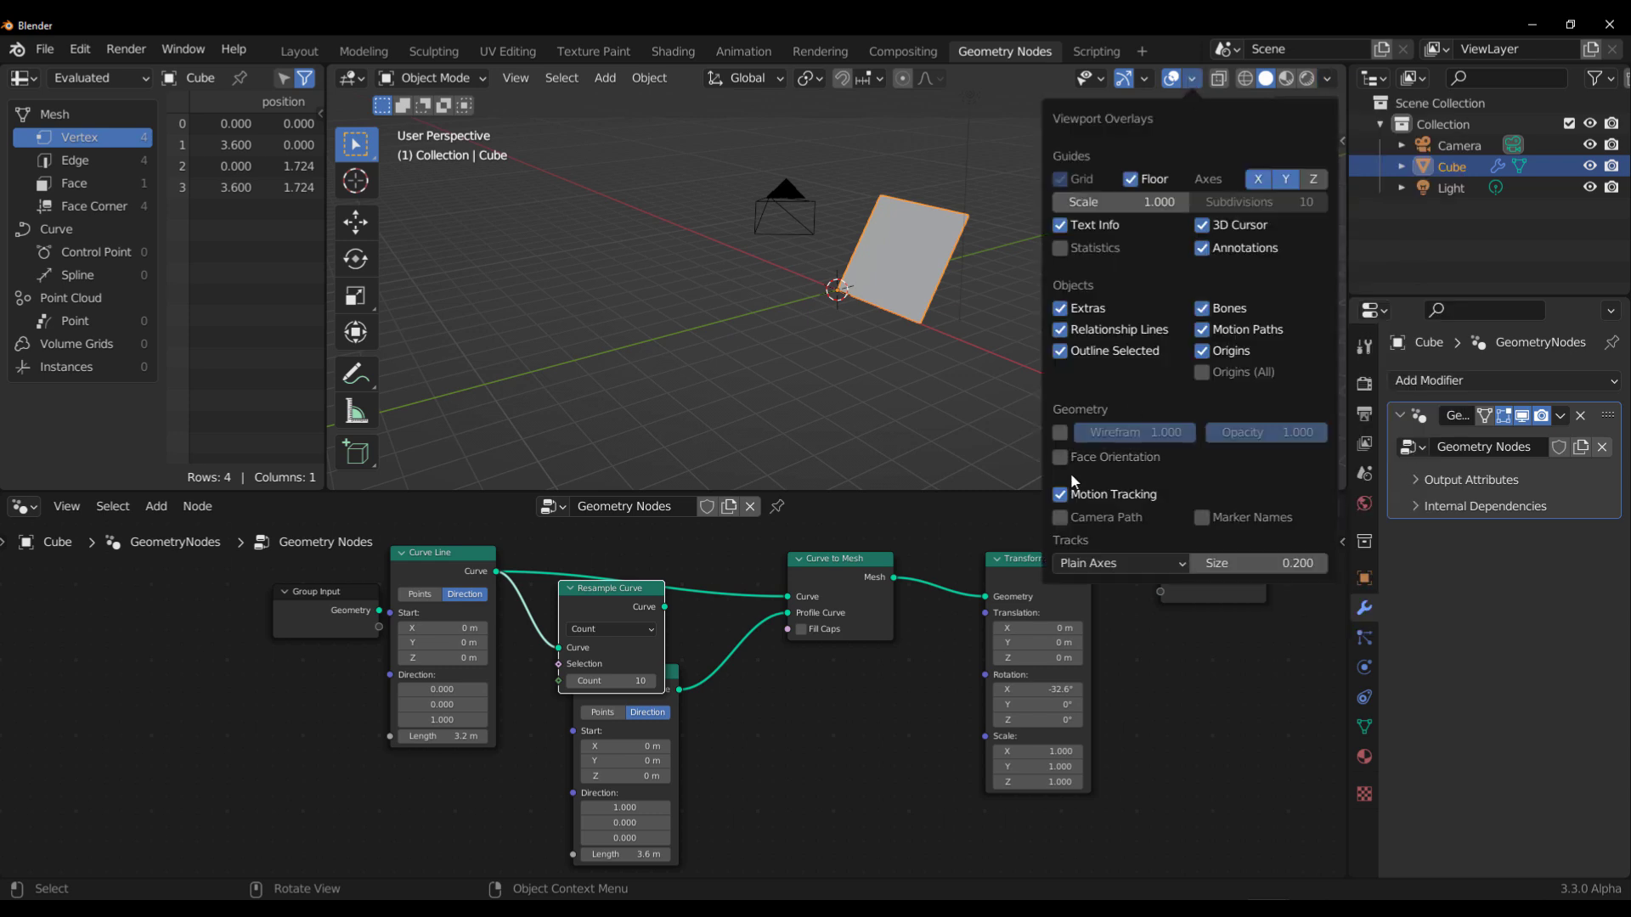
middle_click_drag(1045, 408, 828, 318)
left_click(1004, 372)
- Connect the Resample Curve to Curve to Mesh's Curve input and insert a duplicate of it between the profile Curve Line and Curve to Mesh
left_click_drag(707, 610, 790, 597)
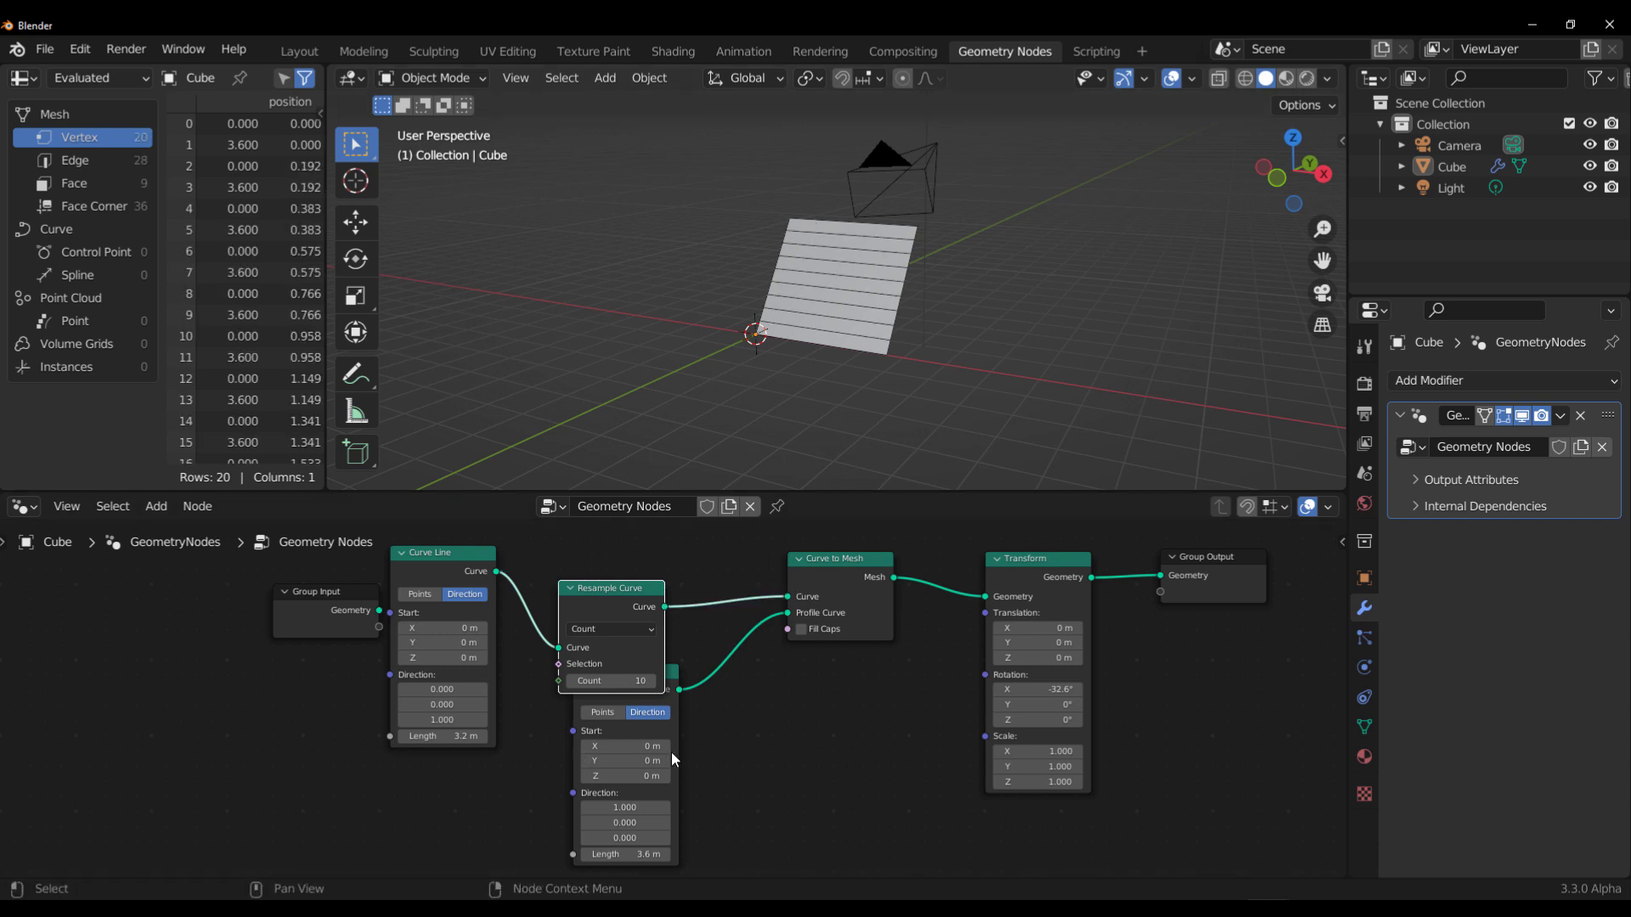
left_click_drag(674, 758, 655, 775)
middle_click_drag(703, 764, 661, 722)
left_click(582, 565)
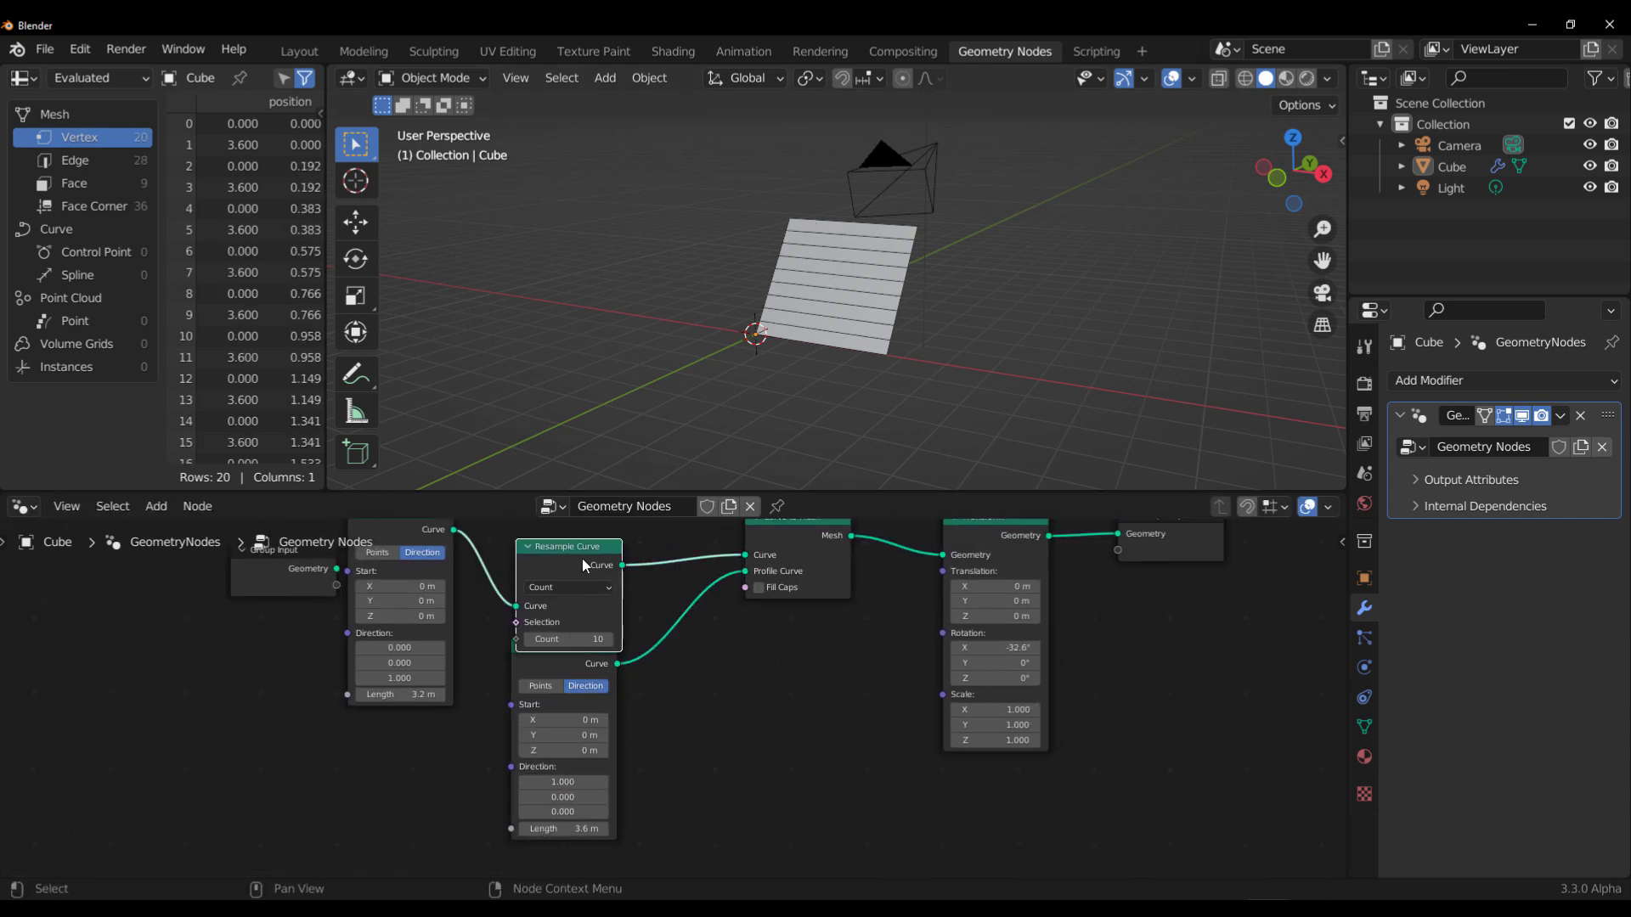
key("shift+d")
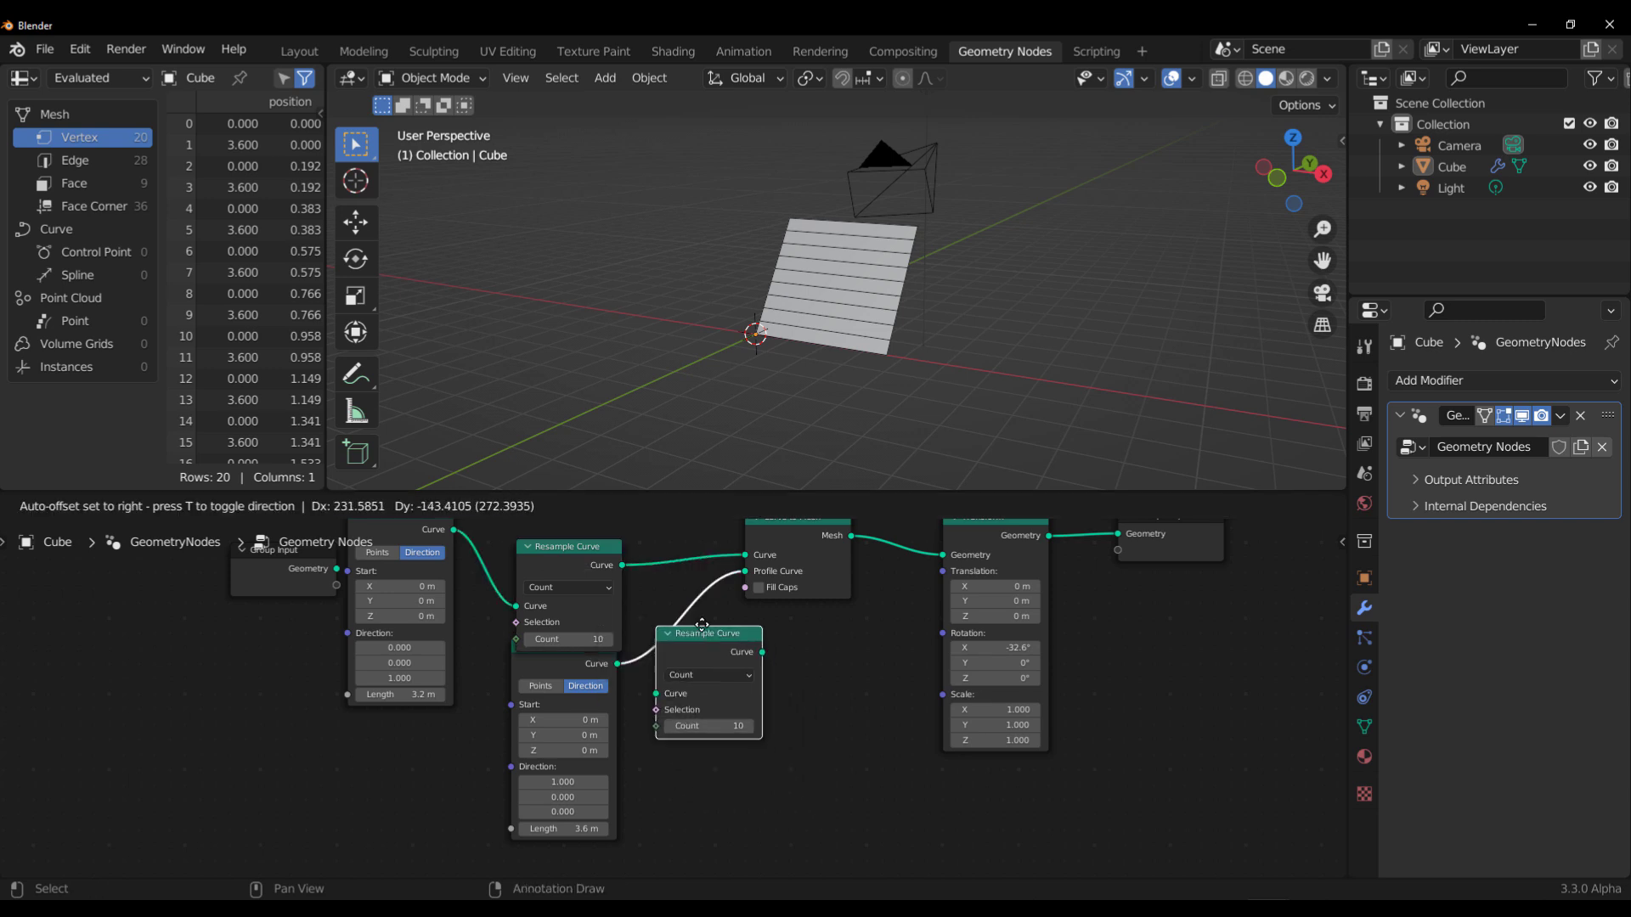
left_click(704, 625)
scroll(840, 358, "up", 4)
scroll(839, 358, "down", 2)
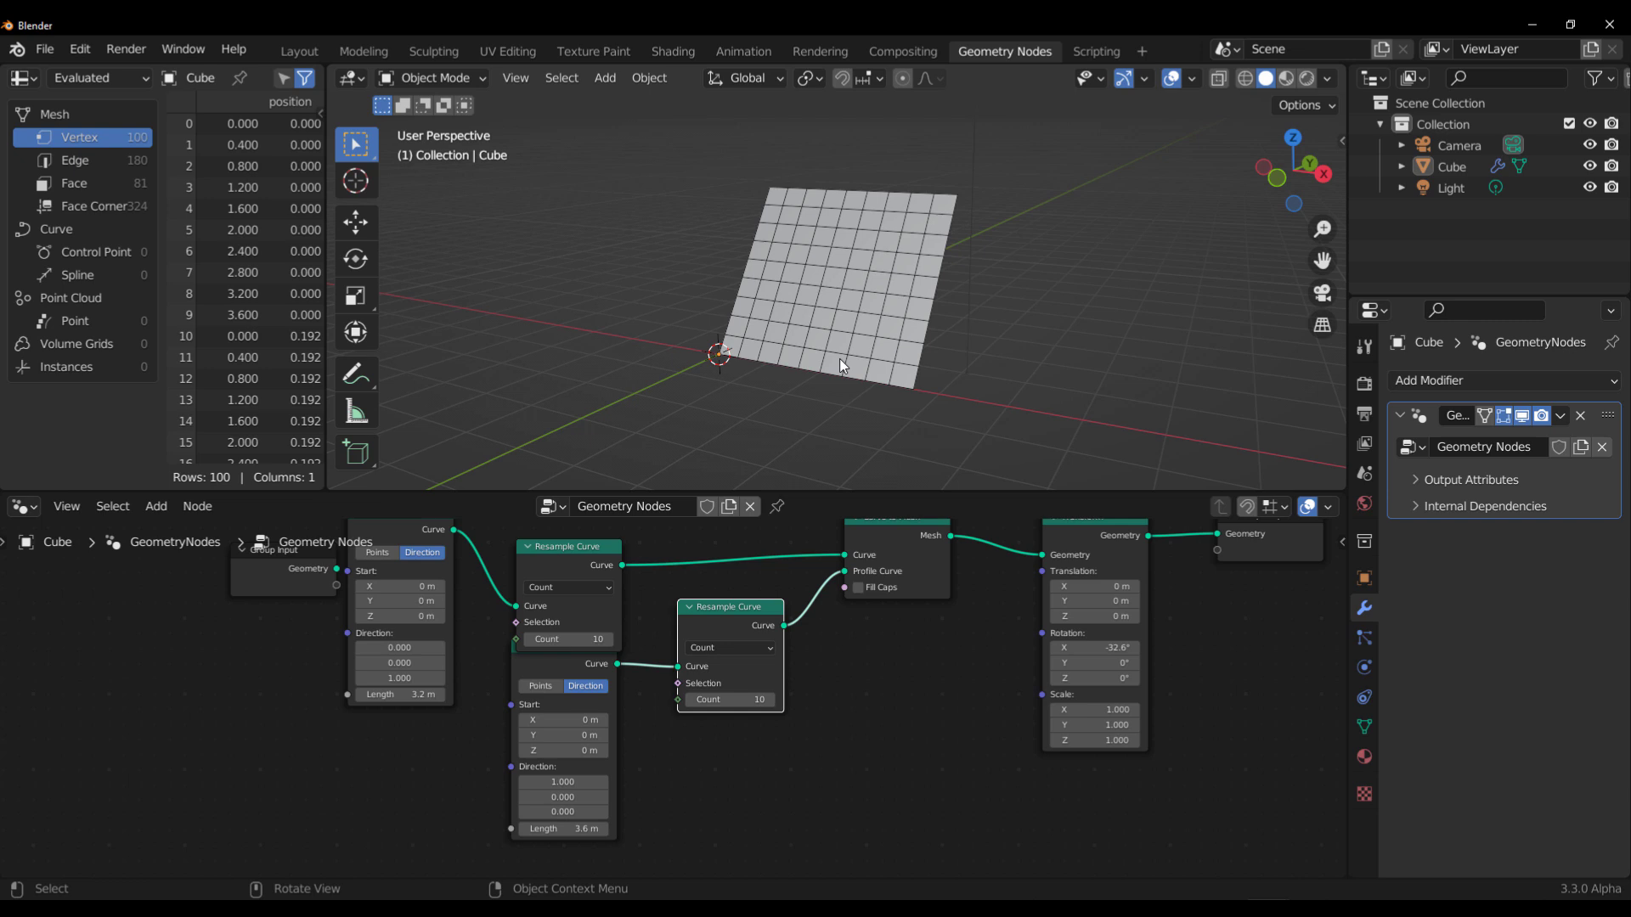
scroll(841, 361, "down", 3)
scroll(981, 731, "down", 1)
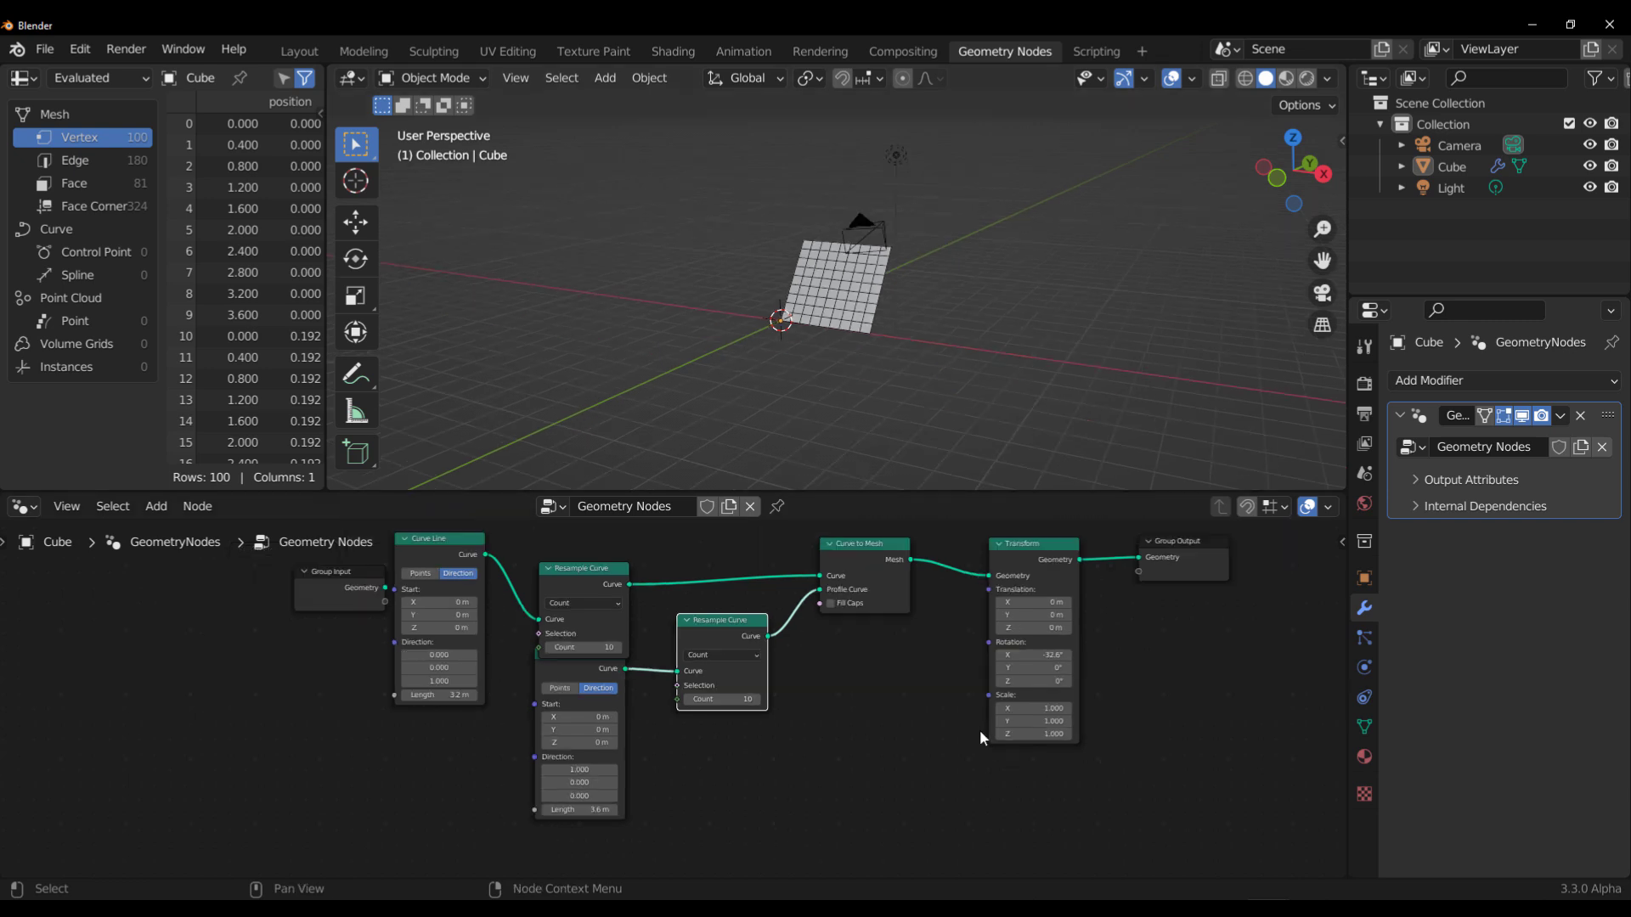
scroll(935, 765, "down", 3, "ctrl")
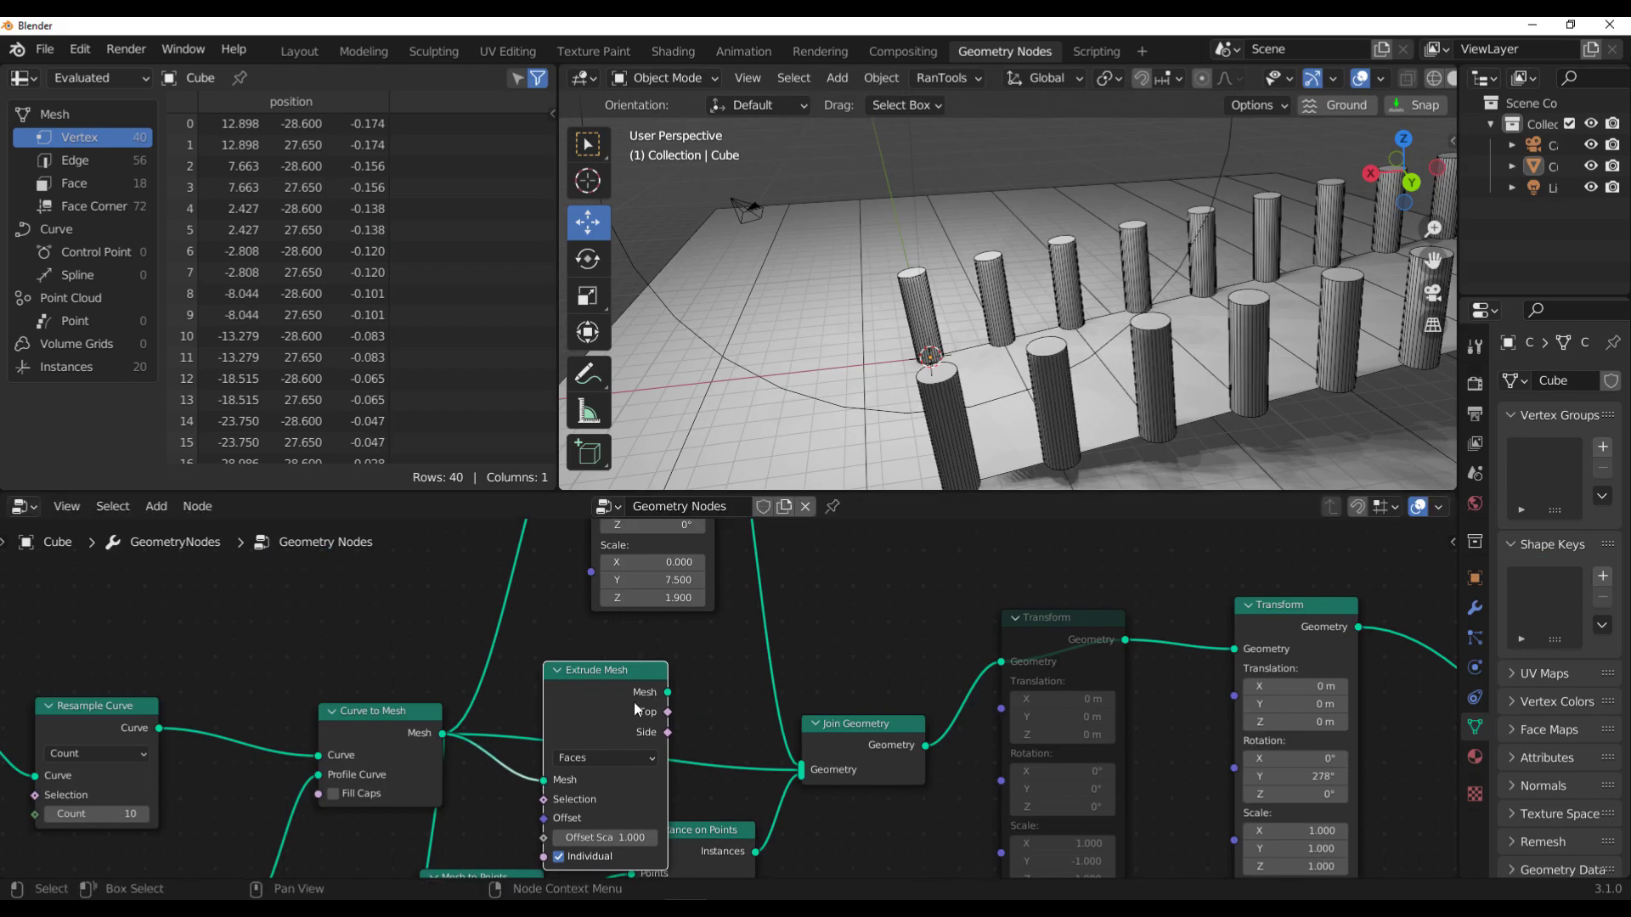
- Route Extrude Mesh's Mesh output into Join Geometry through a new Set Shade Smooth node, and set the extrusion's offset scale to 0.200
left_click_drag(668, 692, 802, 774)
left_click_drag(802, 775, 801, 774)
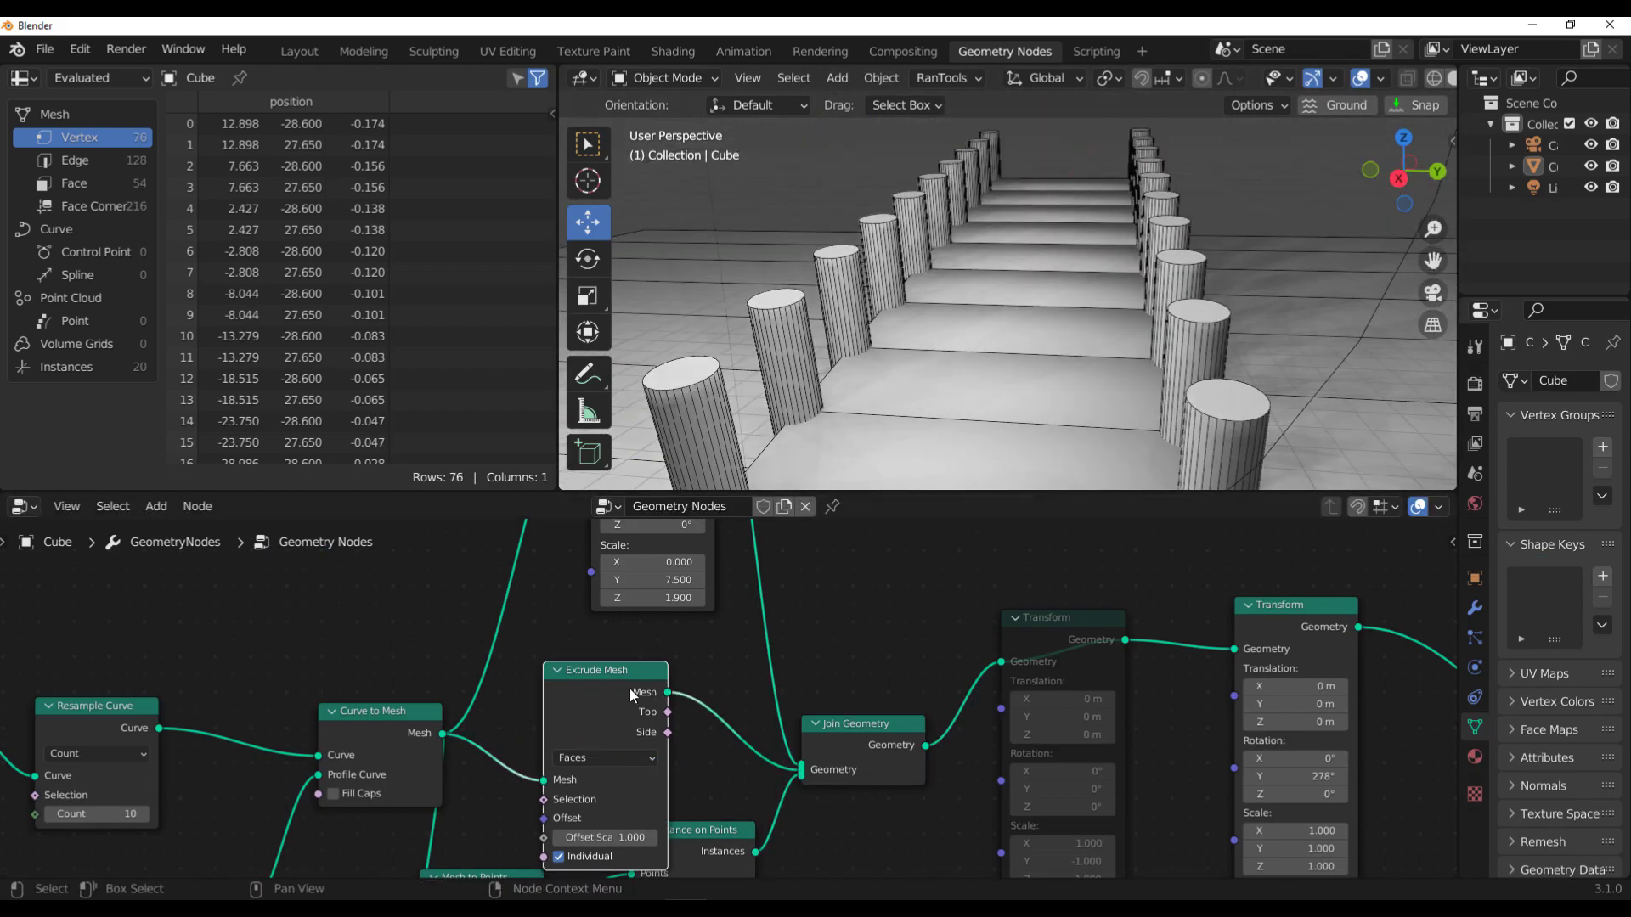
left_click_drag(629, 688, 542, 678)
left_click_drag(581, 682, 665, 651)
type("smooth")
key("Return")
left_click(650, 651)
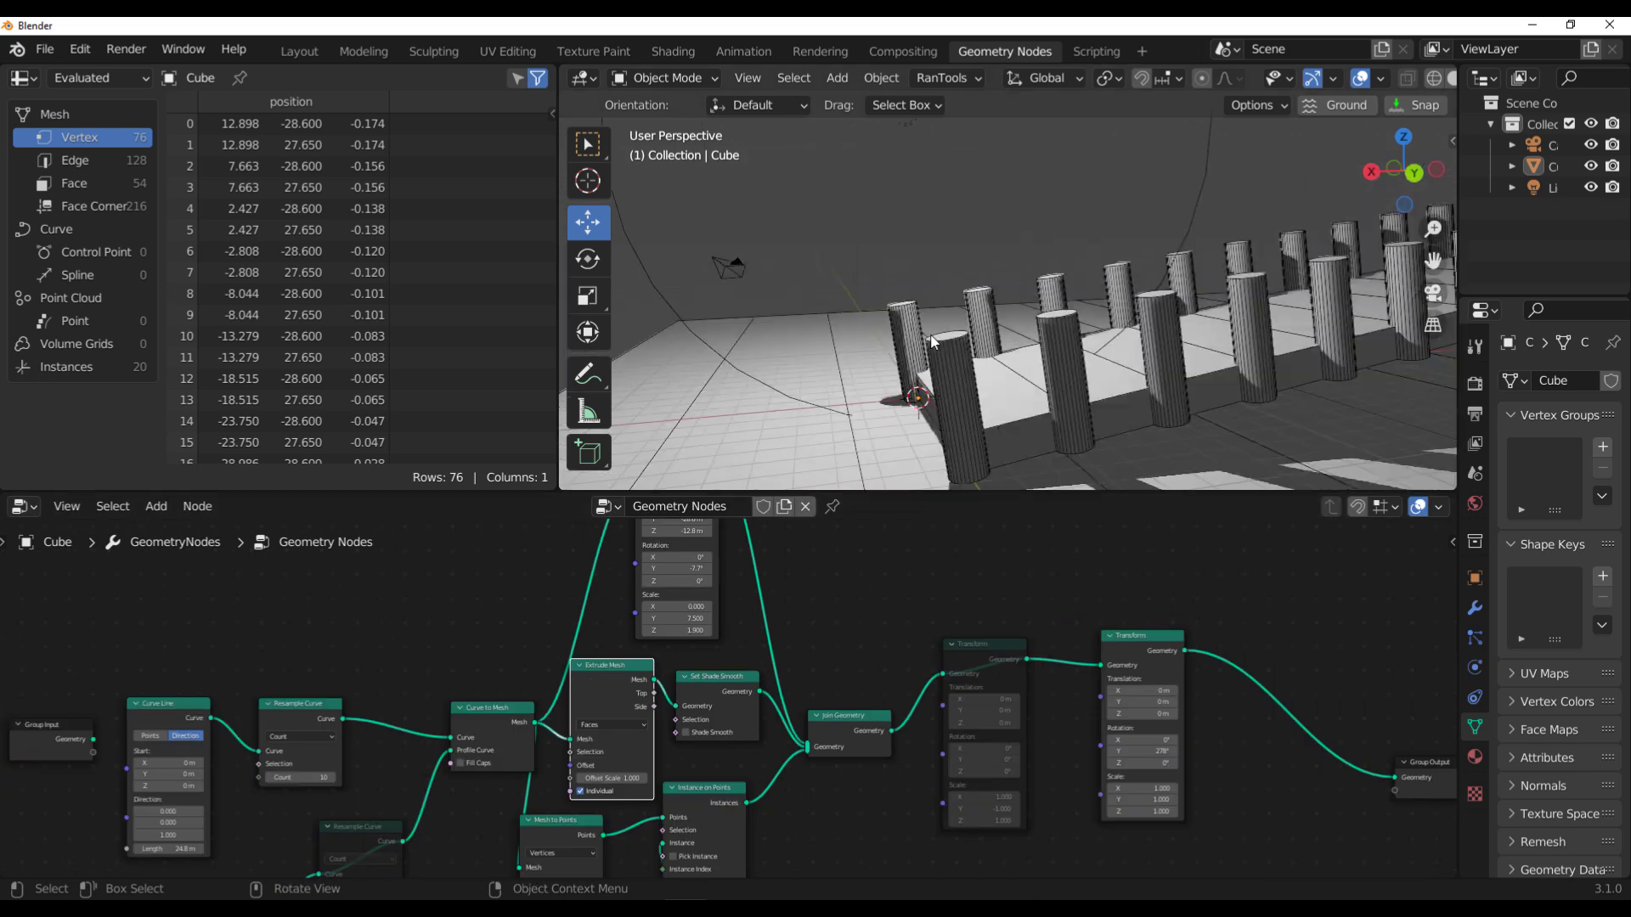
middle_click_drag(932, 341, 1019, 442)
scroll(731, 699, "up", 3)
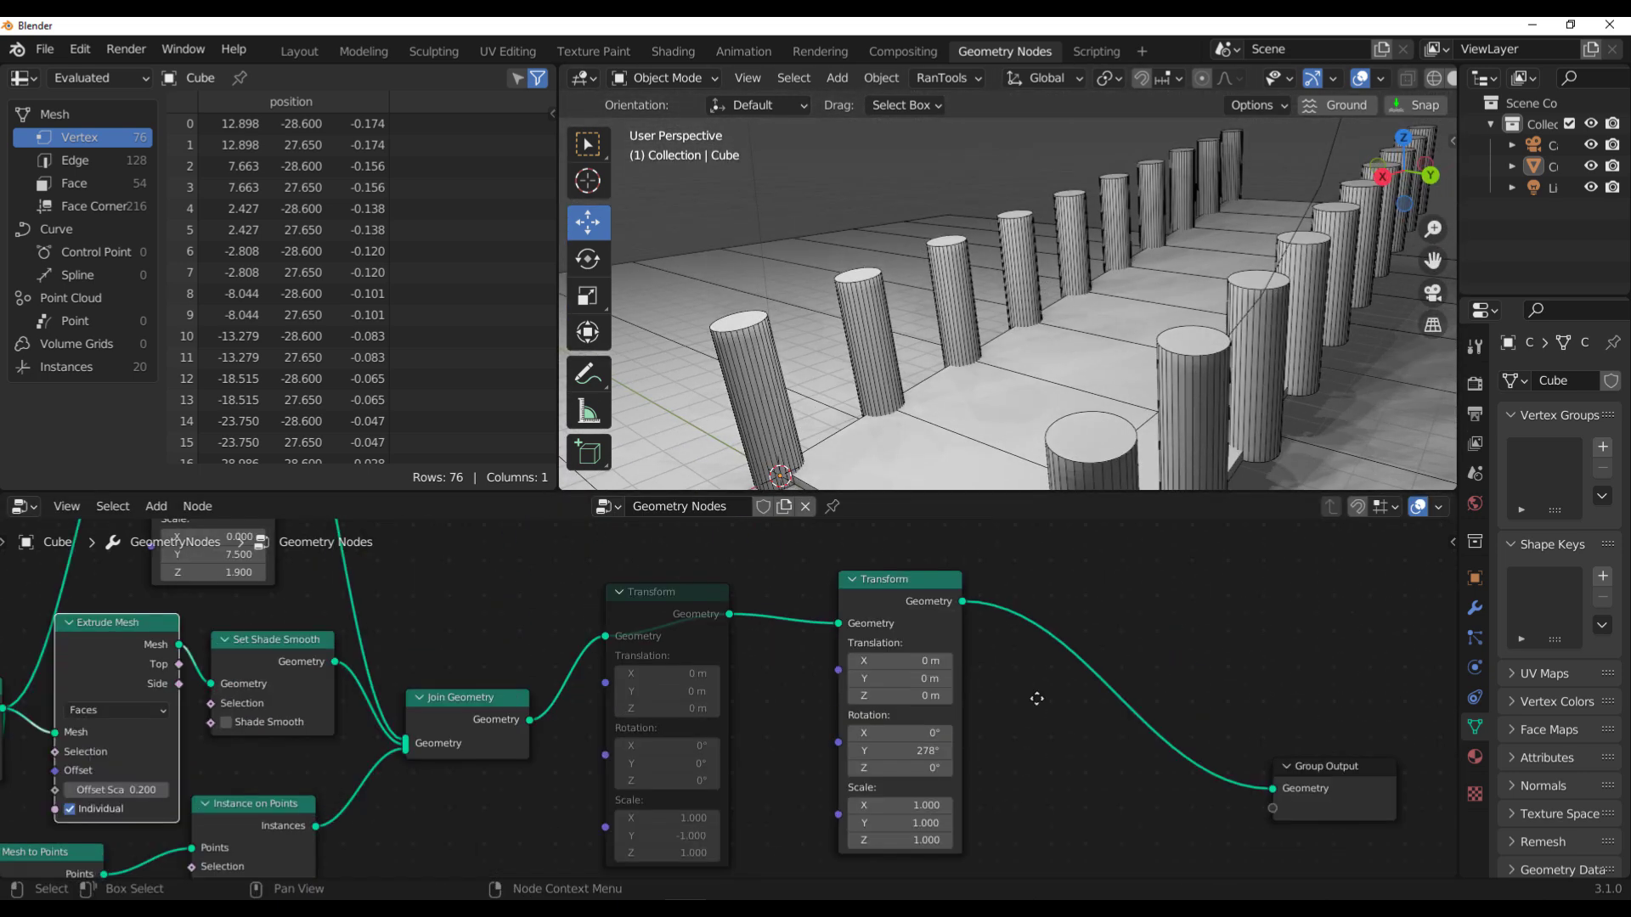
- Duplicate the light in the bridge scene and turn off the wireframe overlay
scroll(977, 297, "down", 5)
left_click(967, 224)
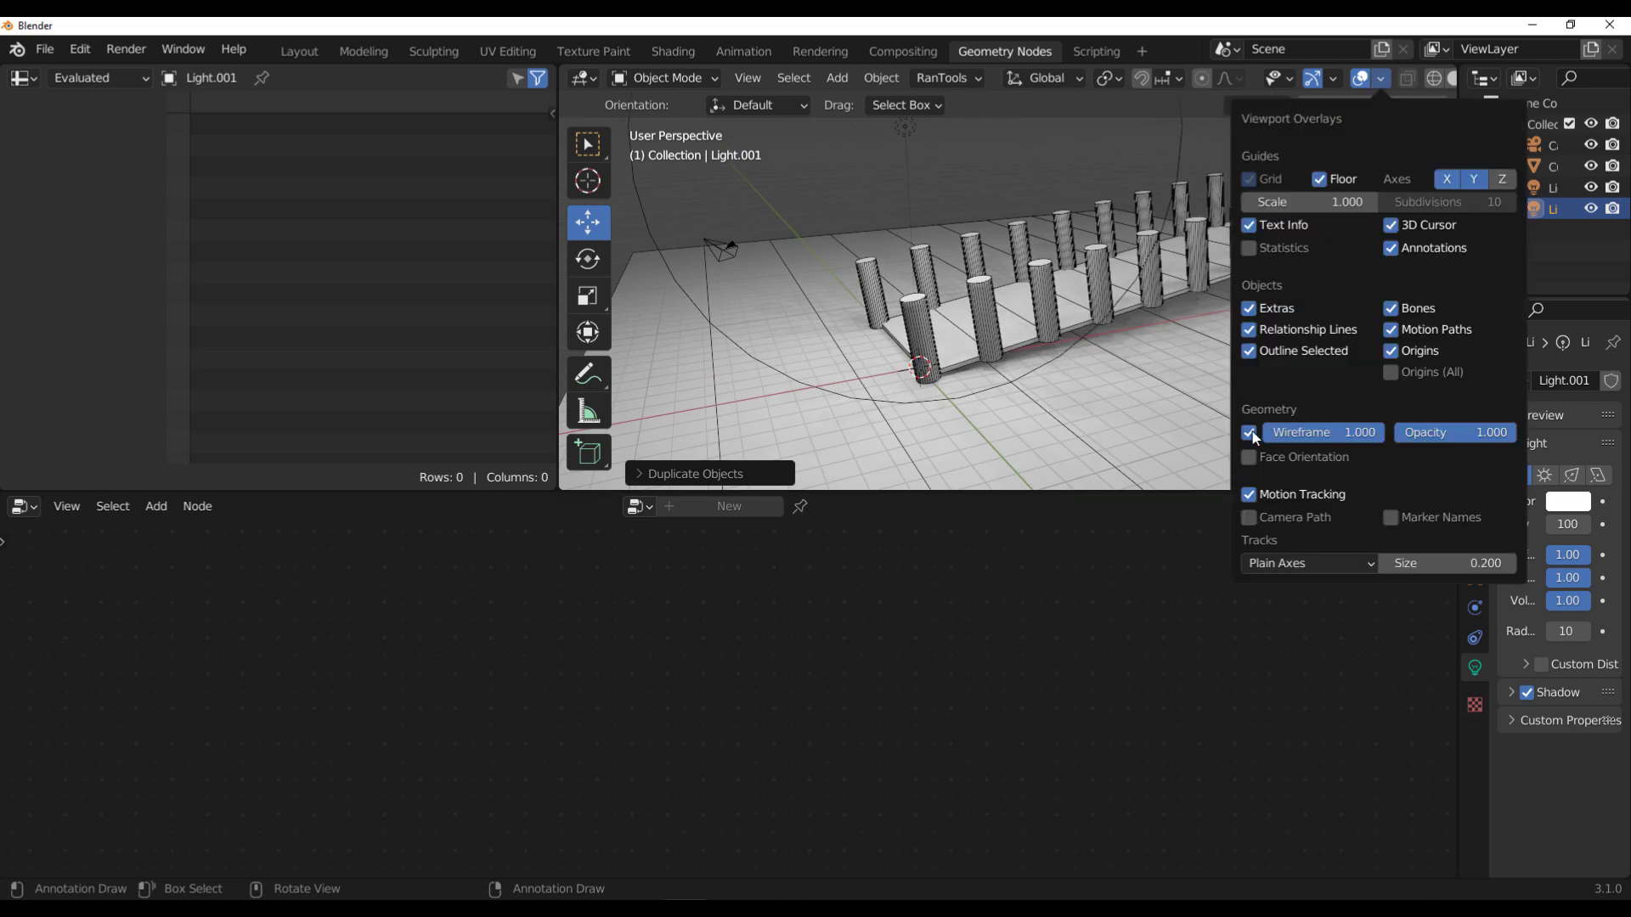
middle_click_drag(1156, 397, 1053, 317)
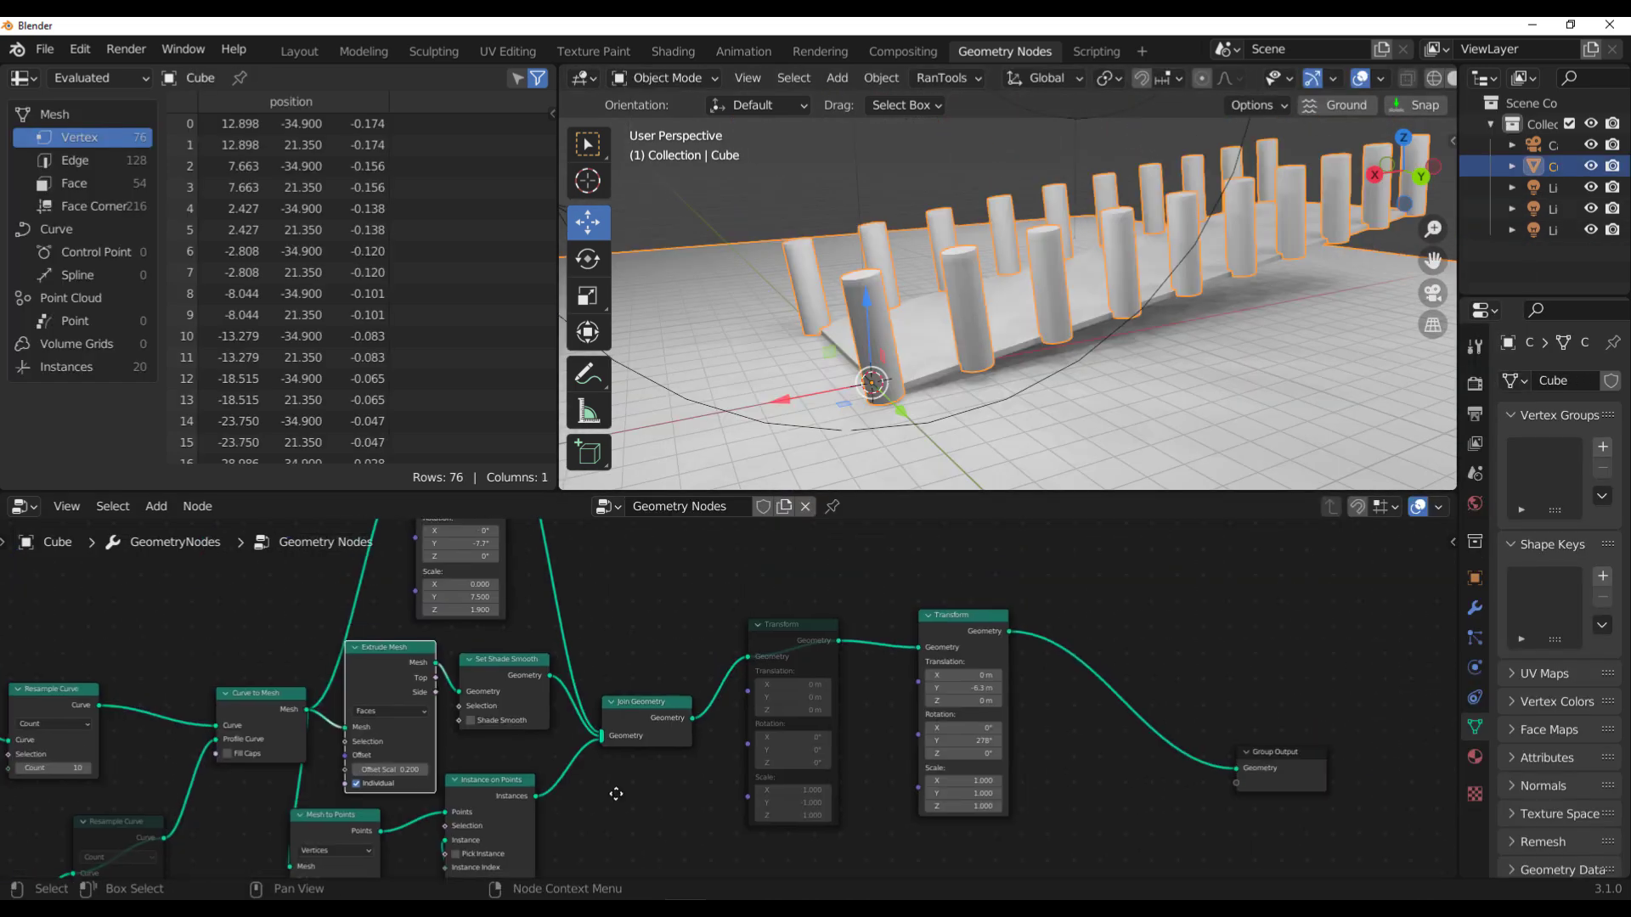
- Duplicate the Extrude Mesh node and insert the copy between the first Extrude Mesh and Set Shade Smooth
middle_click_drag(416, 684, 436, 700)
scroll(436, 700, "up", 5)
left_click(275, 658)
key("shift+d")
left_click(433, 642)
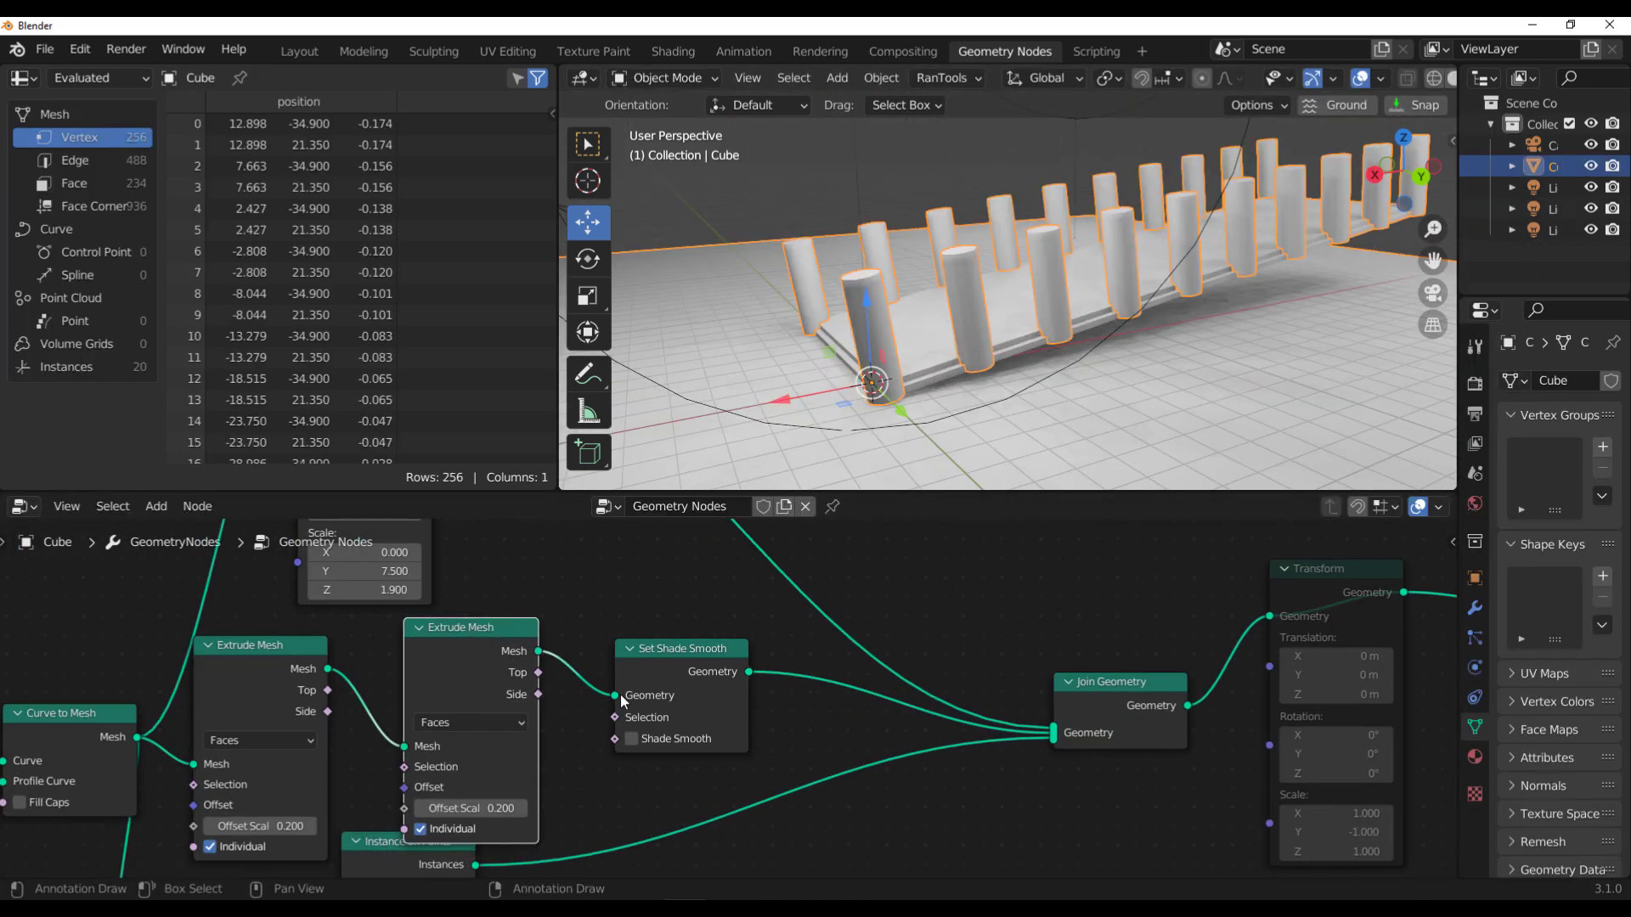
- Link the first Extrude Mesh's Side output to the second's Selection, and give the second an offset scale of 3.000 with Individual off
middle_click_drag(603, 700, 704, 703)
scroll(704, 702, "up", 6)
middle_click_drag(553, 814, 657, 808)
scroll(657, 809, "down", 1)
left_click_drag(346, 717, 468, 806)
middle_click_drag(544, 863, 570, 779)
left_click_drag(586, 788, 662, 790)
left_click(520, 821)
- Shift the bridge along Y by adjusting the final Transform node's Y translation
middle_click_drag(892, 323, 1012, 301)
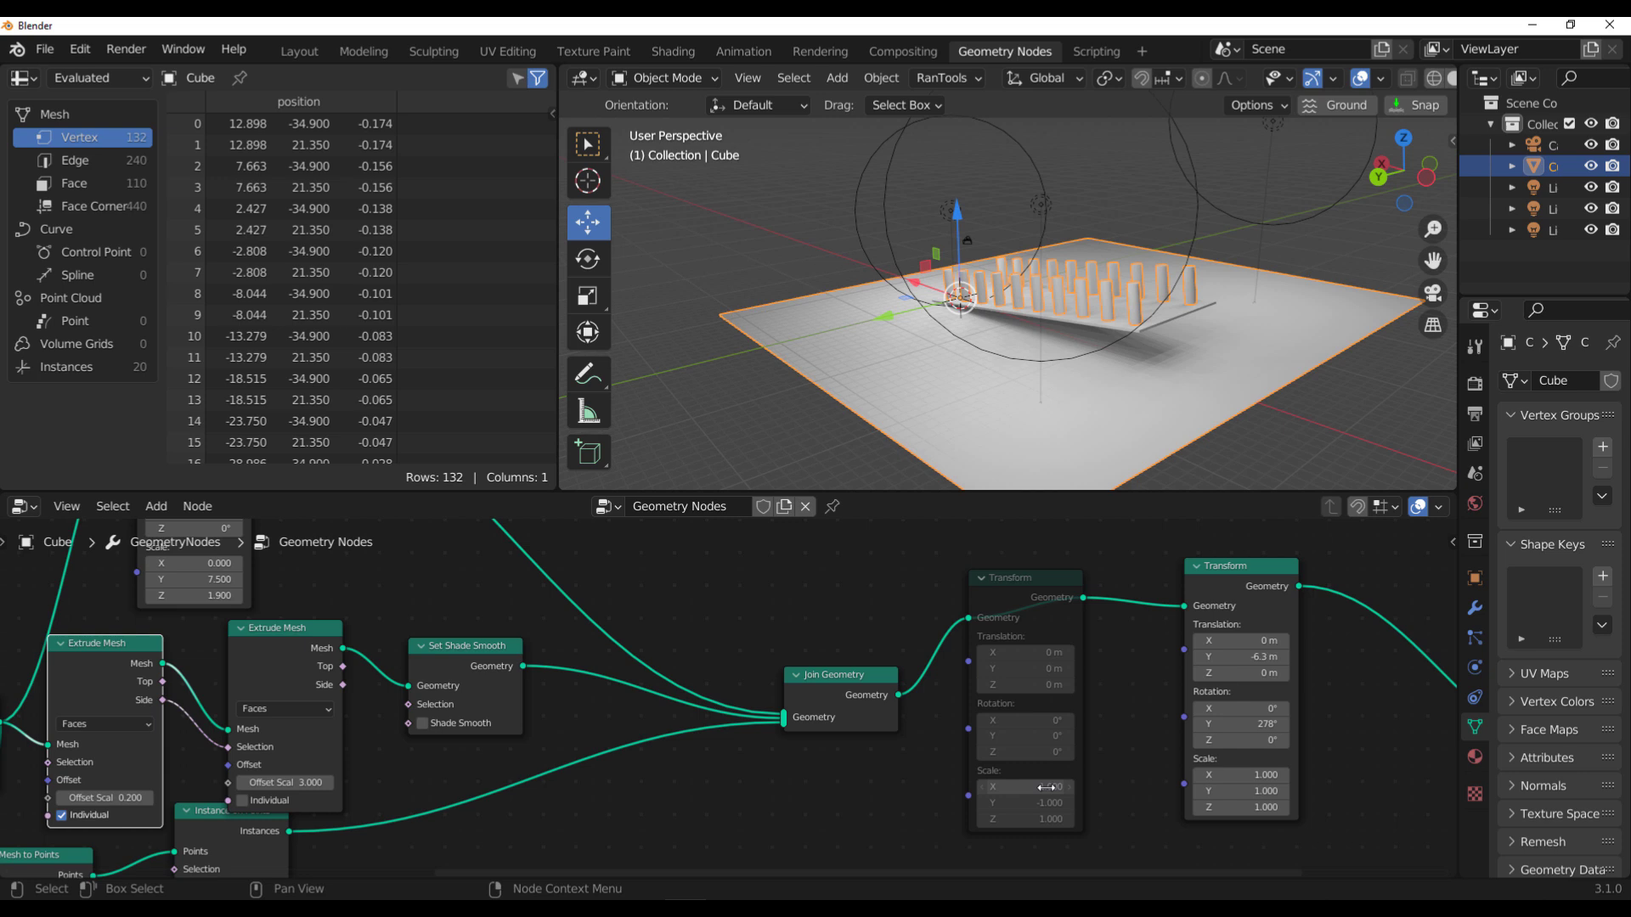
scroll(646, 705, "up", 5)
mouse_move(645, 781)
left_mouse_down()
mouse_move(679, 782)
mouse_move(645, 782)
left_mouse_up()
mouse_move(642, 685)
left_mouse_down()
mouse_move(594, 685)
mouse_move(654, 685)
left_mouse_up()
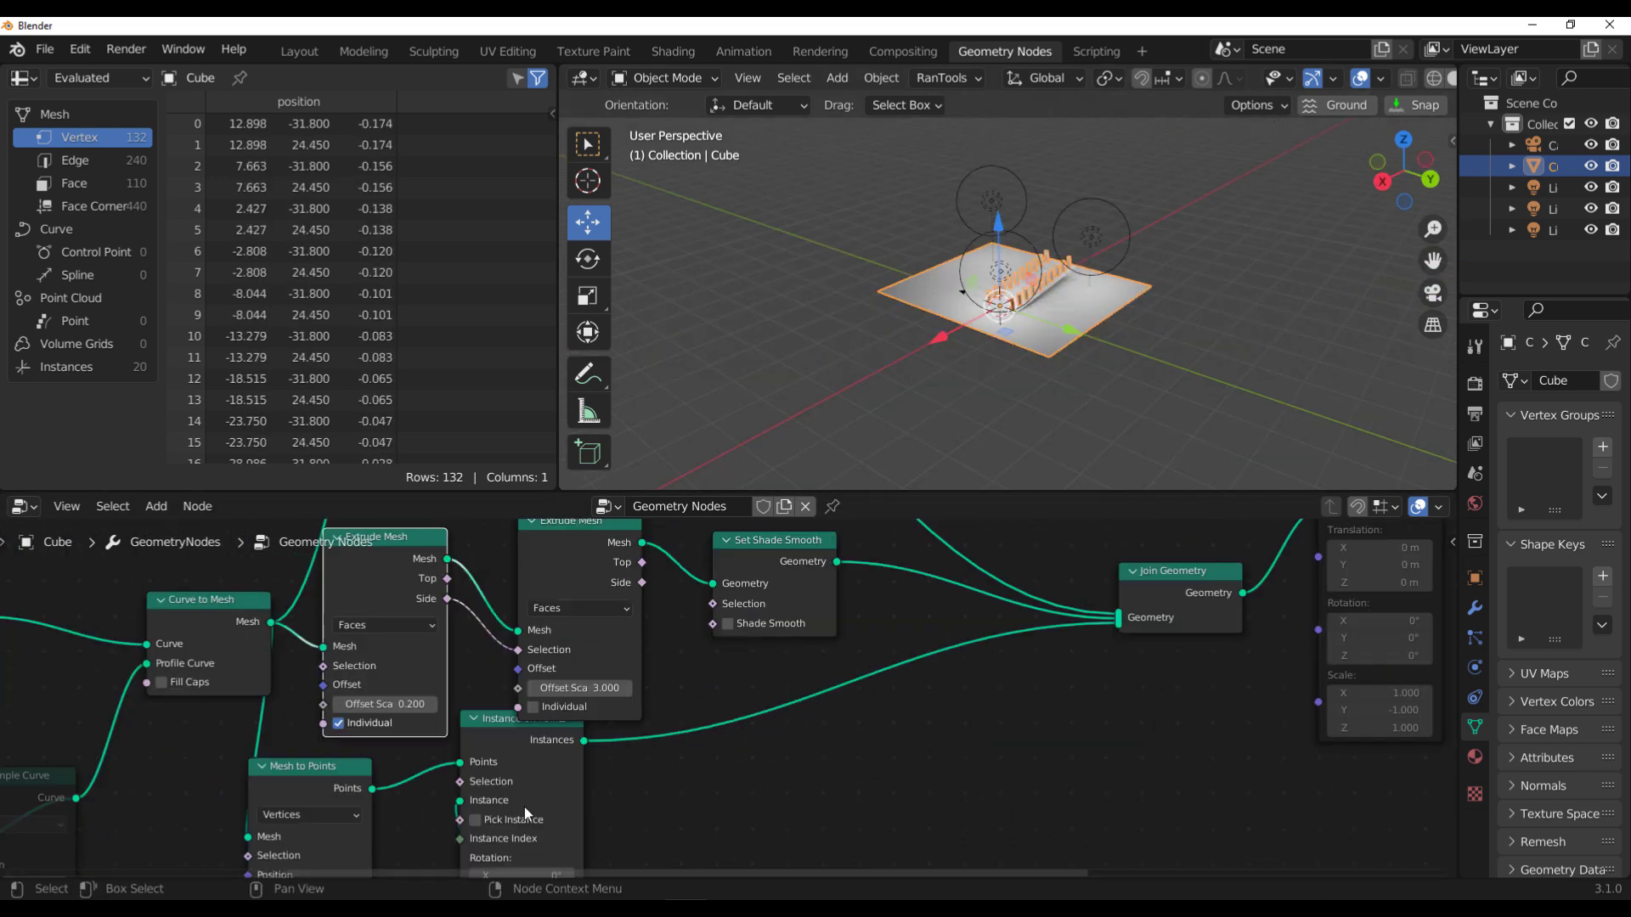
- Lengthen the bridge's main Curve Line and set the profile Curve Line's length to 8.8 m
scroll(523, 807, "up", 3)
left_click_drag(491, 710, 510, 709)
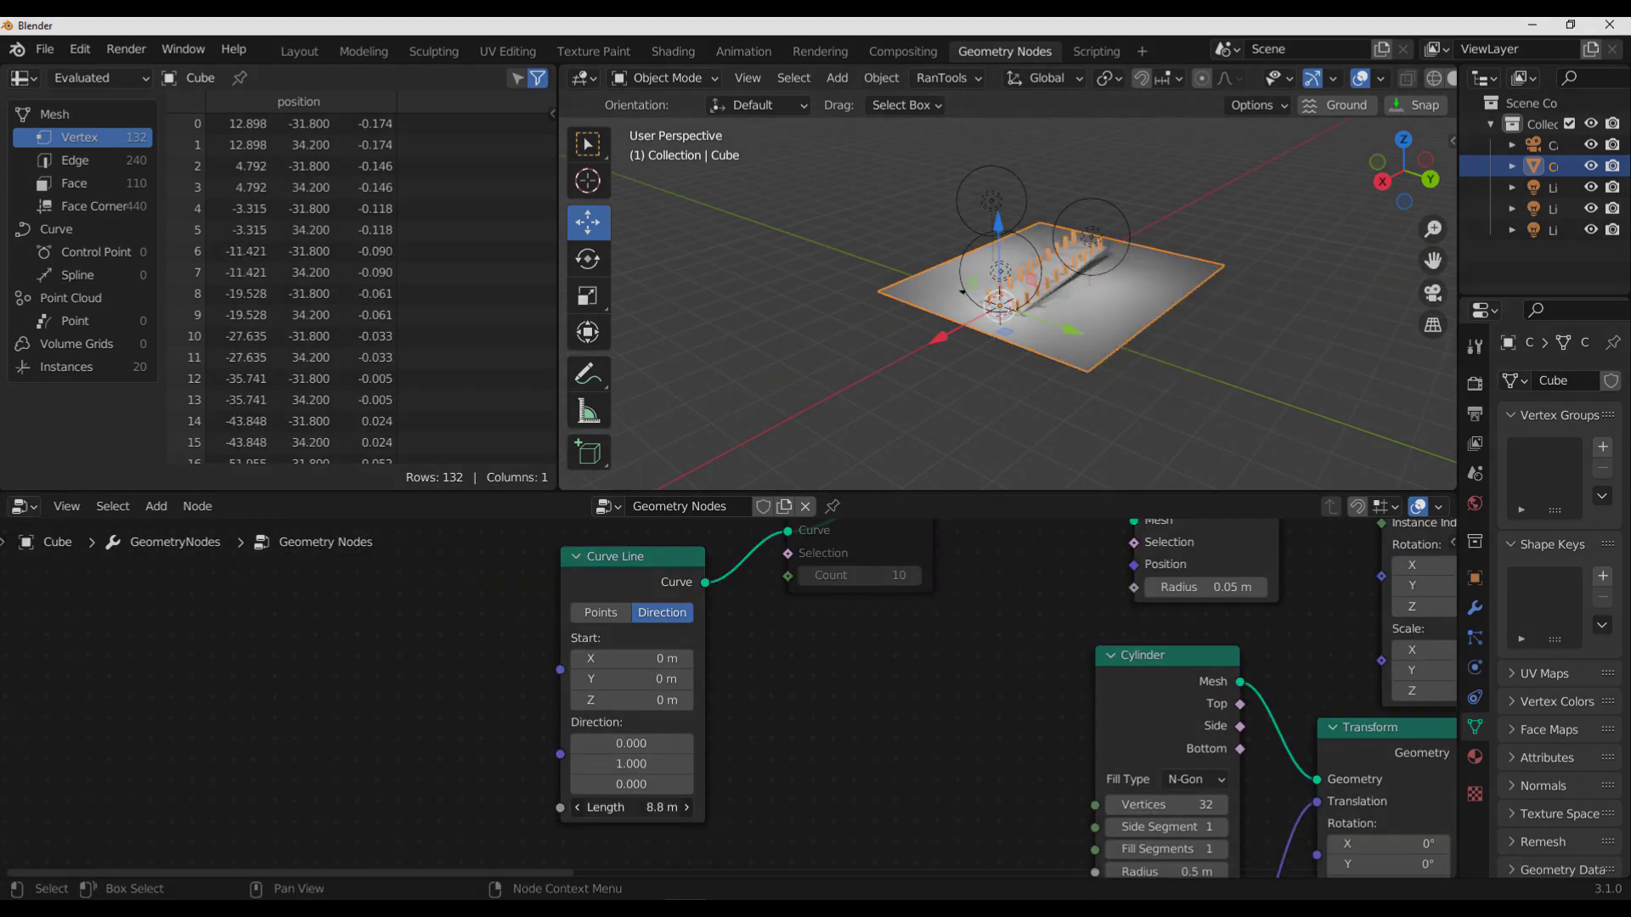